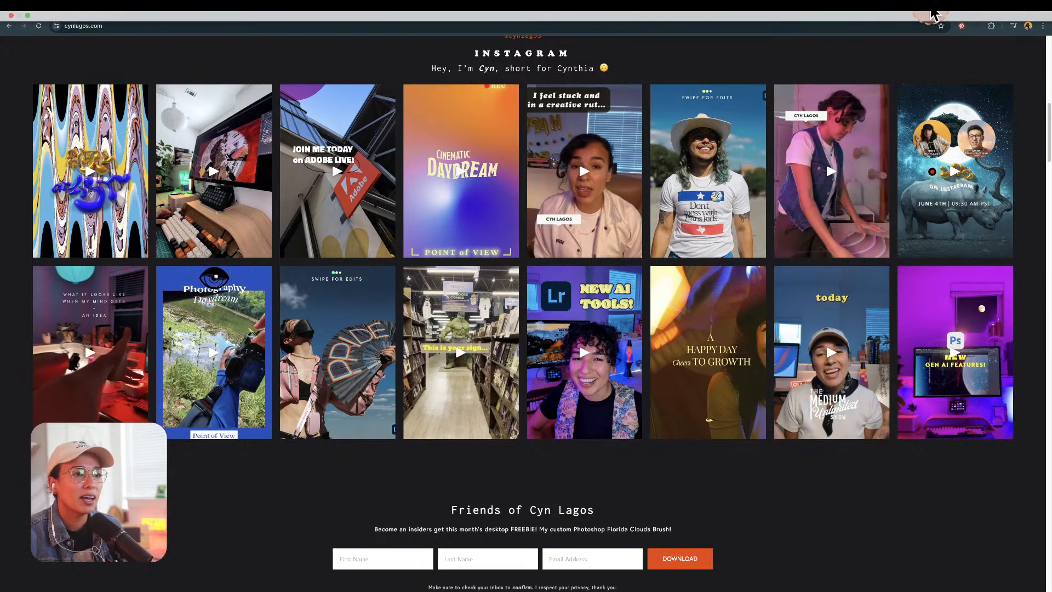
{"action": "left_click", "coordinate": [938, 15]}
{"action": "left_click_drag", "start_coordinate": [1003, 26], "coordinate": [994, 29]}
{"action": "left_click", "coordinate": [887, 61]}
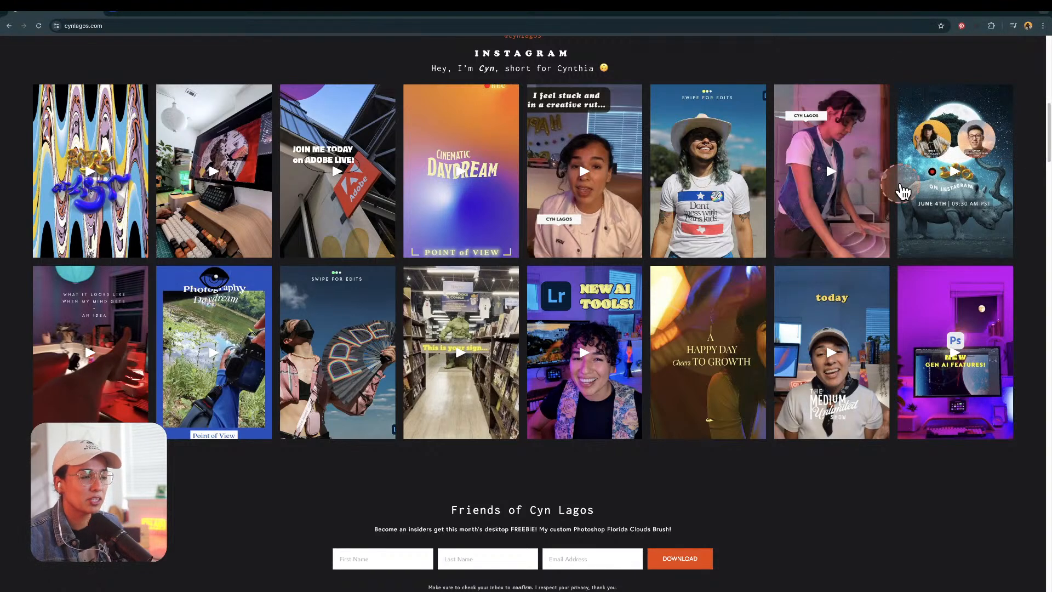
{"action": "left_click", "coordinate": [971, 488]}
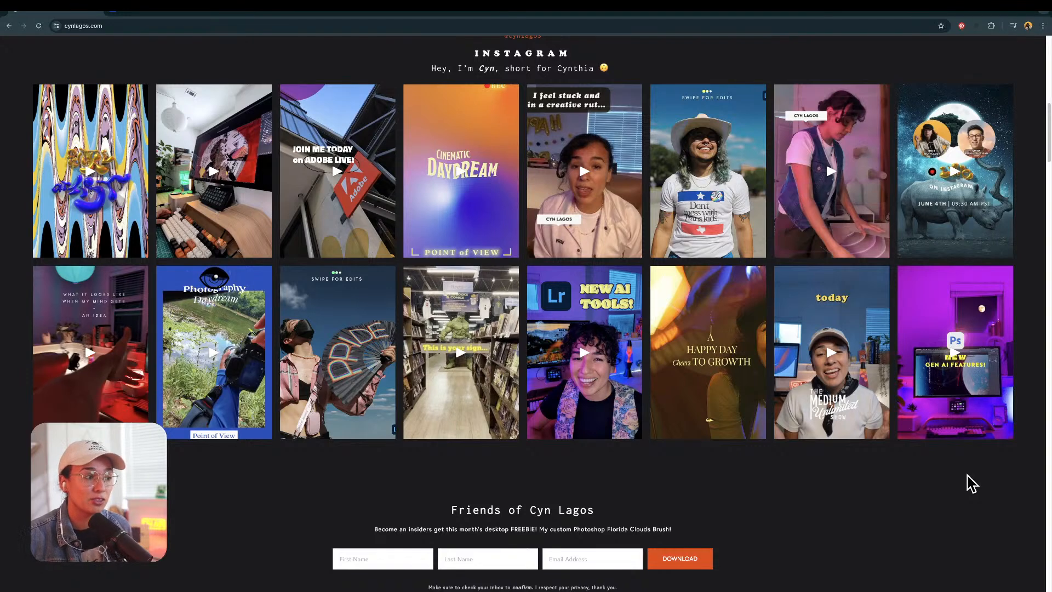
{"action": "left_click", "coordinate": [967, 476]}
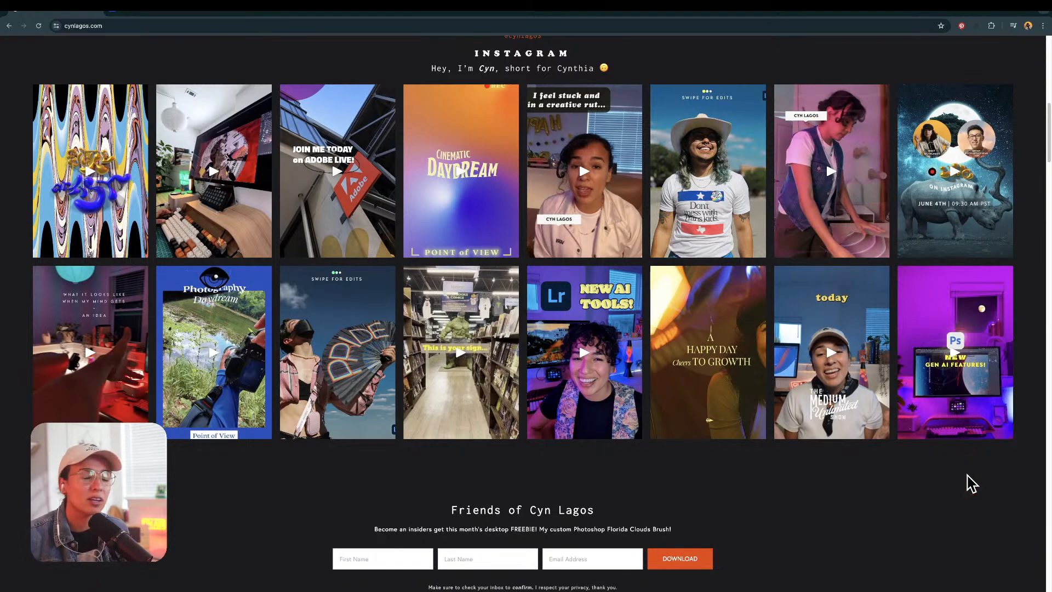
Open the Instagram post showing the desk and monitor, play its video, and close it.
{"action": "left_click", "coordinate": [241, 225]}
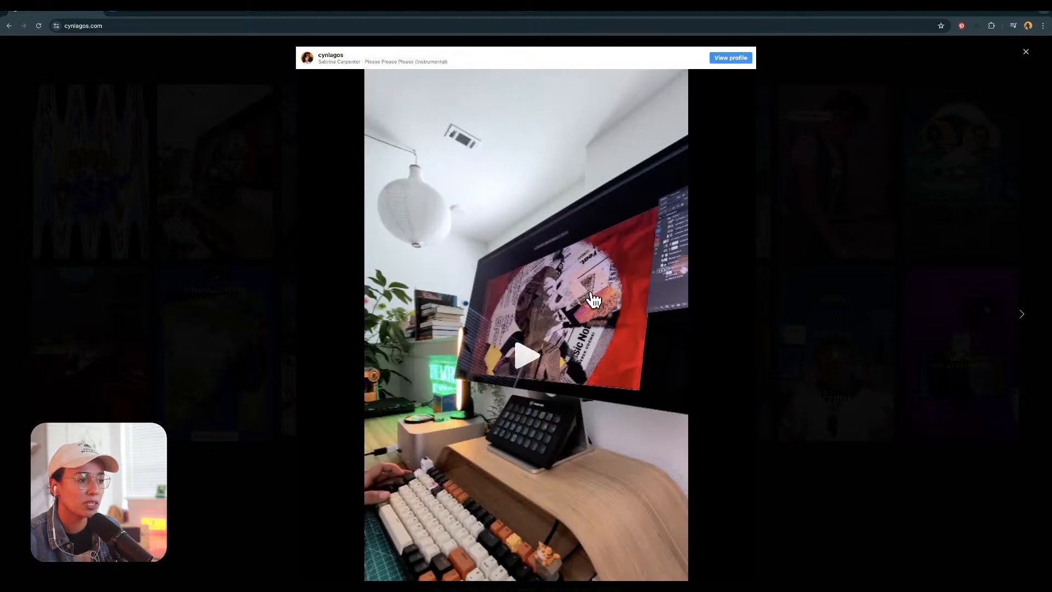
{"action": "left_click", "coordinate": [536, 359]}
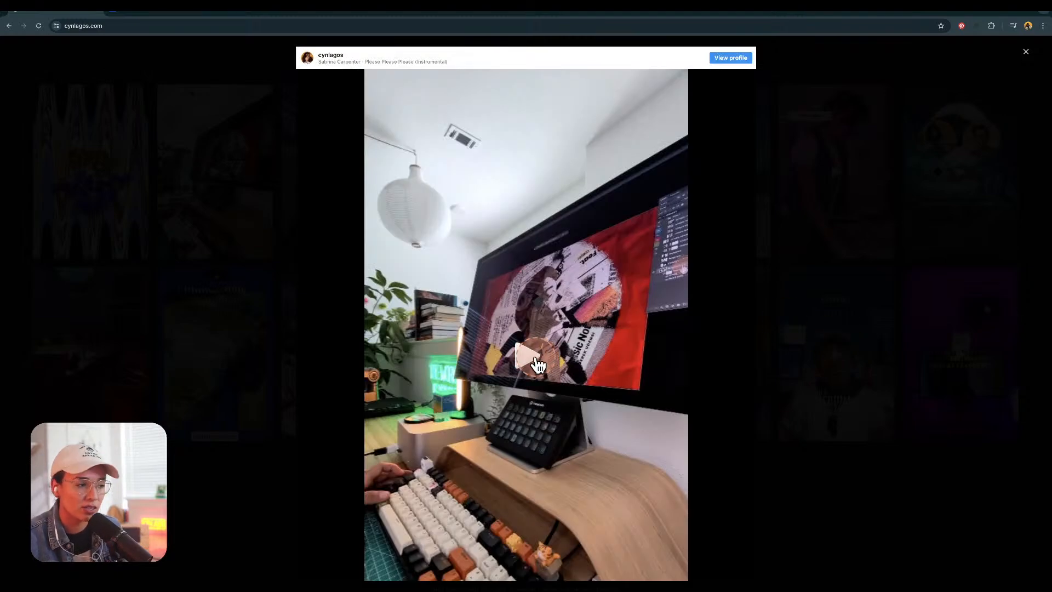
{"action": "left_click", "coordinate": [536, 358]}
{"action": "left_click", "coordinate": [540, 359]}
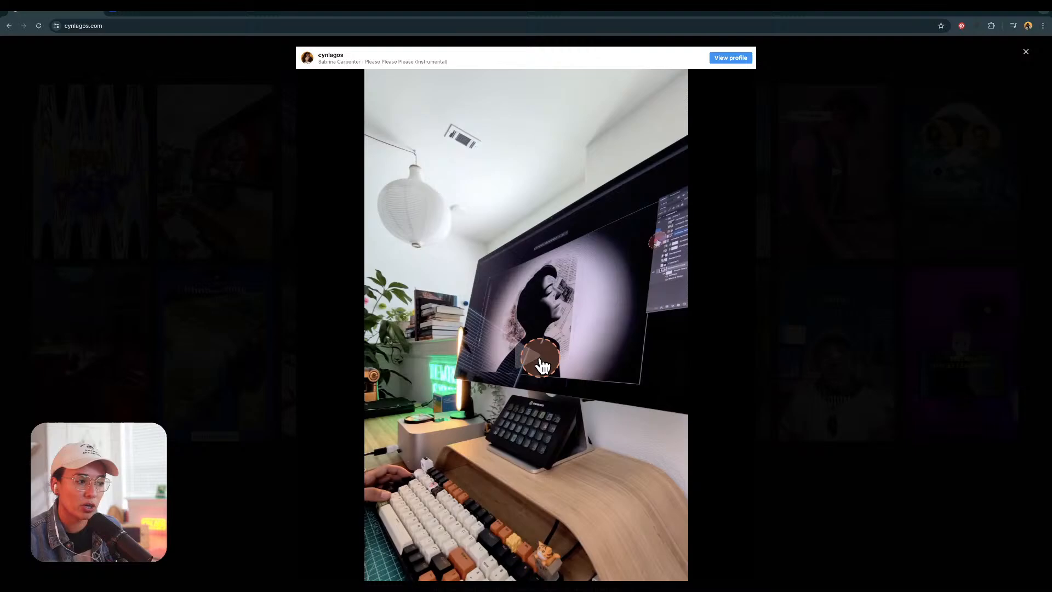
{"action": "left_click", "coordinate": [1027, 52]}
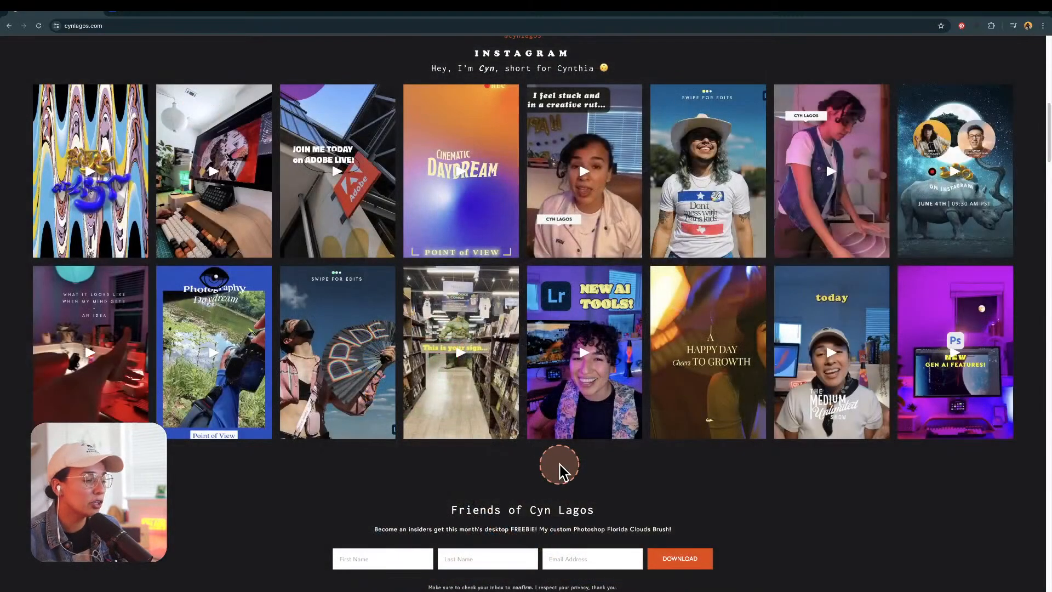
{"action": "scroll", "coordinate": [529, 312], "scroll_direction": "up", "scroll_amount": 3}
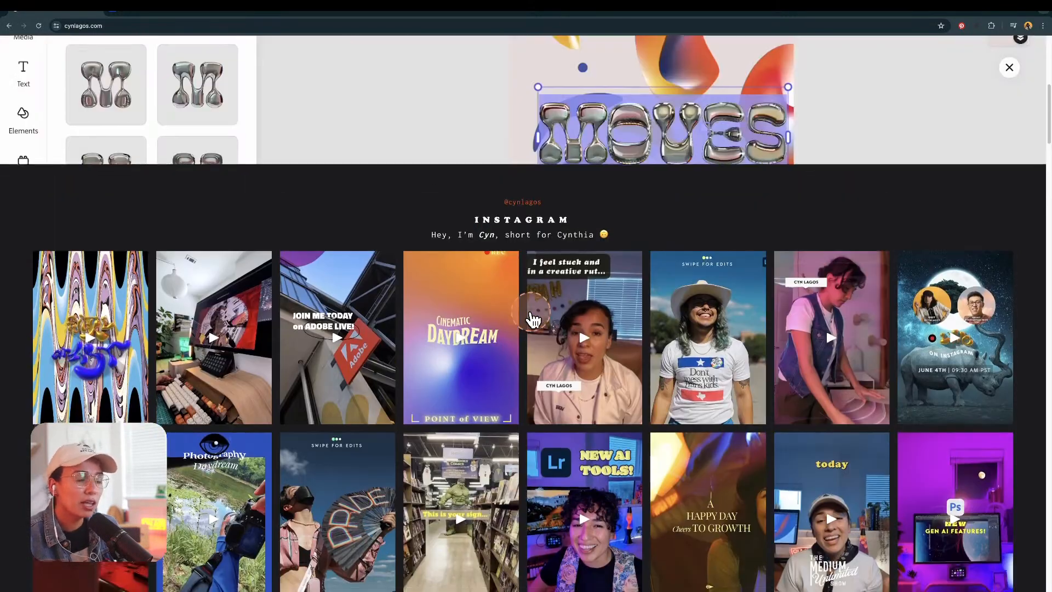
{"action": "scroll", "coordinate": [530, 312], "scroll_direction": "down", "scroll_amount": 3}
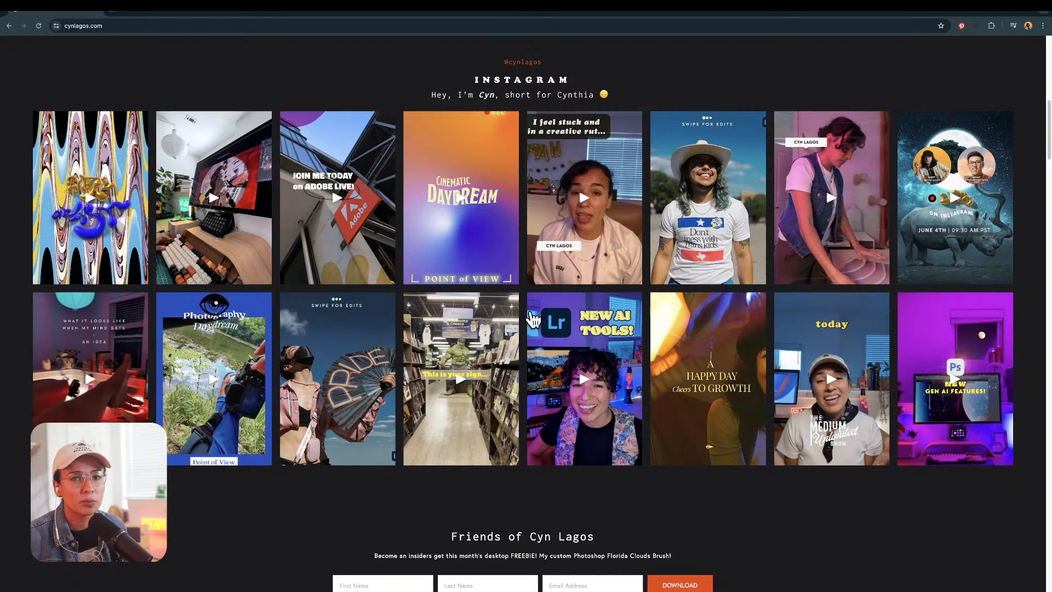
{"action": "left_click", "coordinate": [533, 319]}
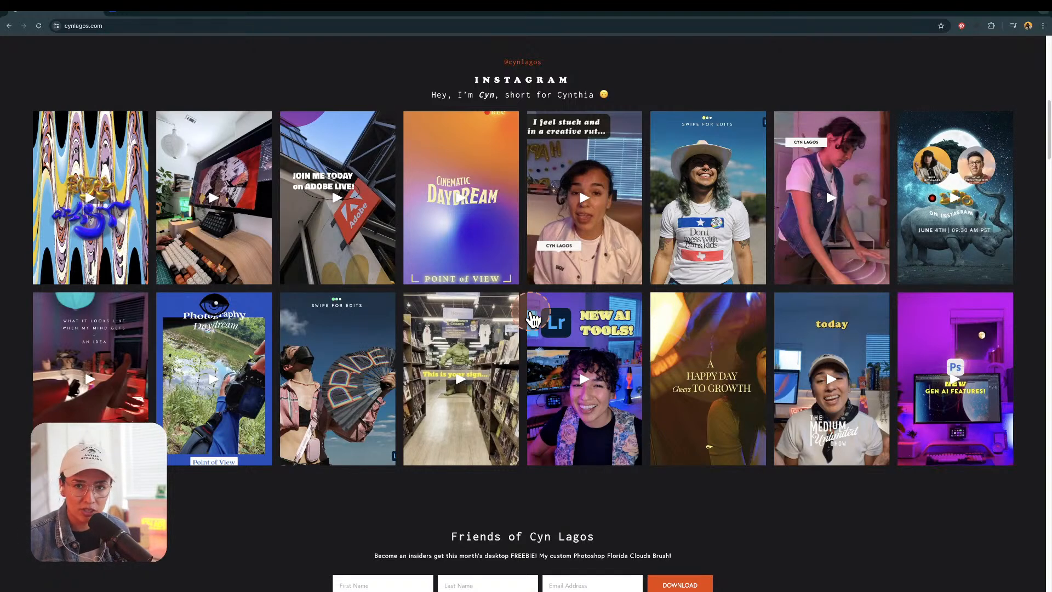
Switch to the Behance profile page and look over its header and project grid.
{"action": "left_click", "coordinate": [141, 13]}
{"action": "left_click", "coordinate": [965, 439]}
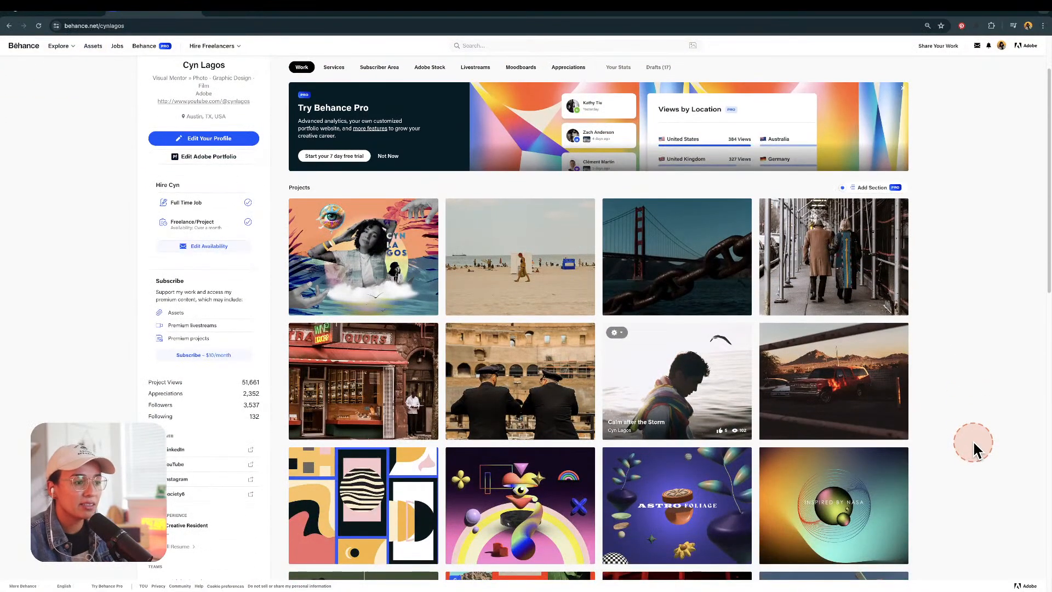
{"action": "scroll", "coordinate": [974, 446], "scroll_direction": "up", "scroll_amount": 3}
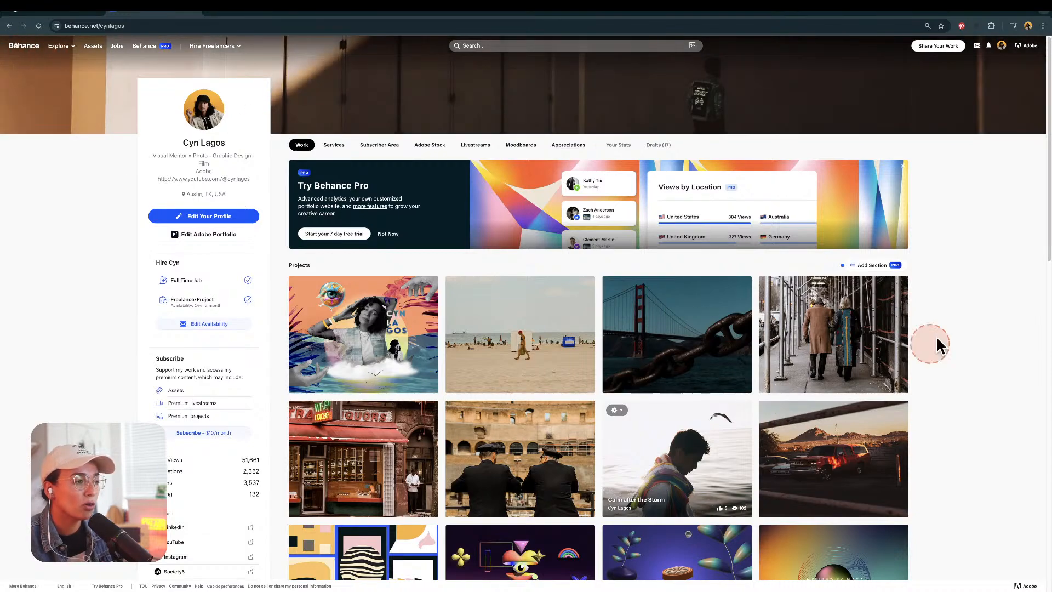
{"action": "scroll", "coordinate": [998, 374], "scroll_direction": "down", "scroll_amount": 3}
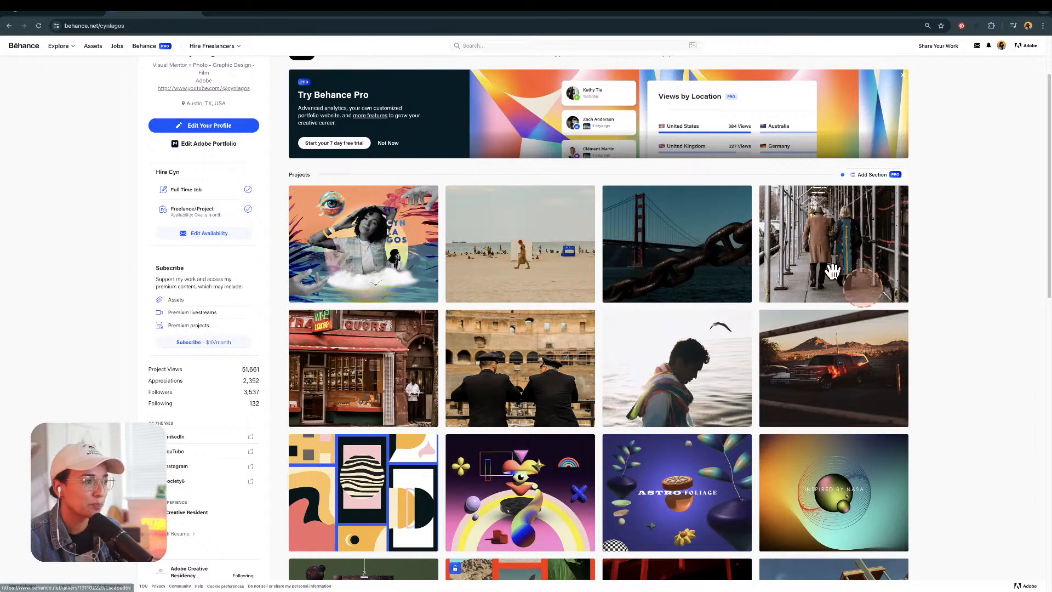
Open the Calm after the Storm project, view its description and photos, and close it.
{"action": "left_click", "coordinate": [667, 368]}
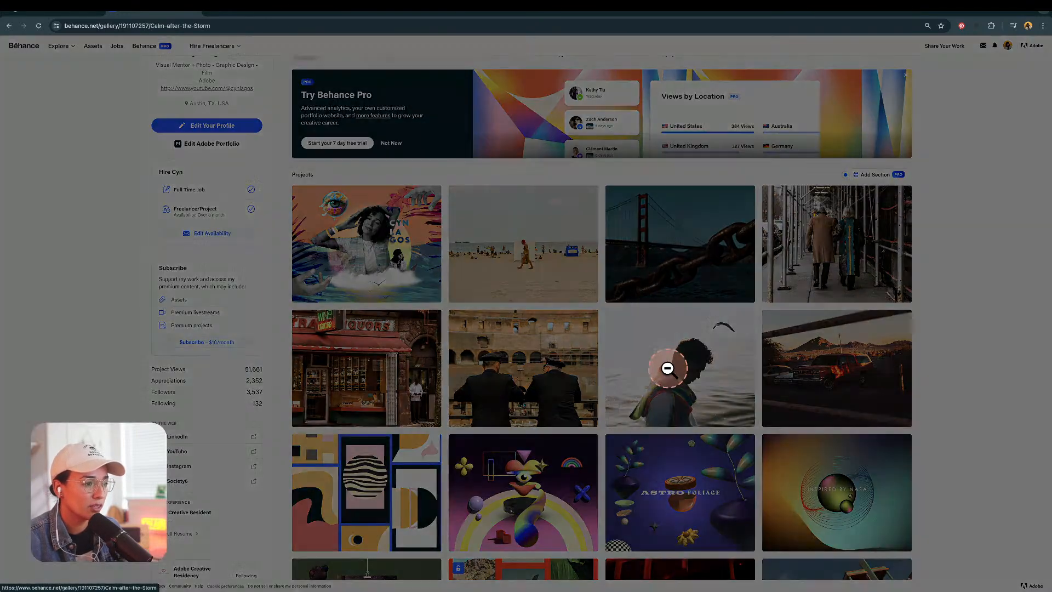
{"action": "left_click", "coordinate": [667, 368]}
{"action": "left_click", "coordinate": [667, 368]}
{"action": "left_click", "coordinate": [667, 368]}
{"action": "left_click", "coordinate": [667, 368]}
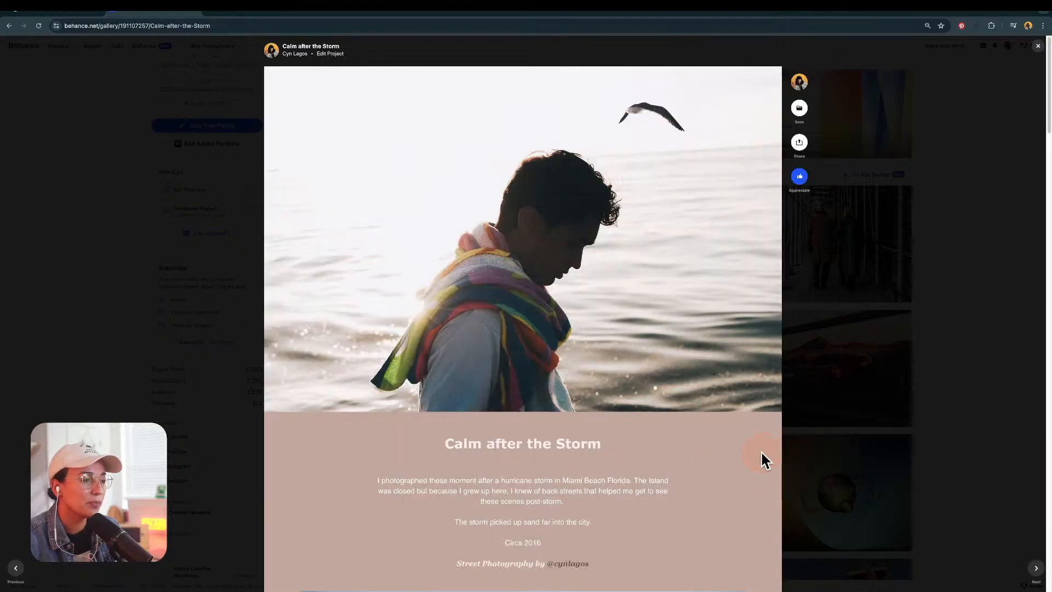
{"action": "scroll", "coordinate": [764, 459], "scroll_direction": "down", "scroll_amount": 2}
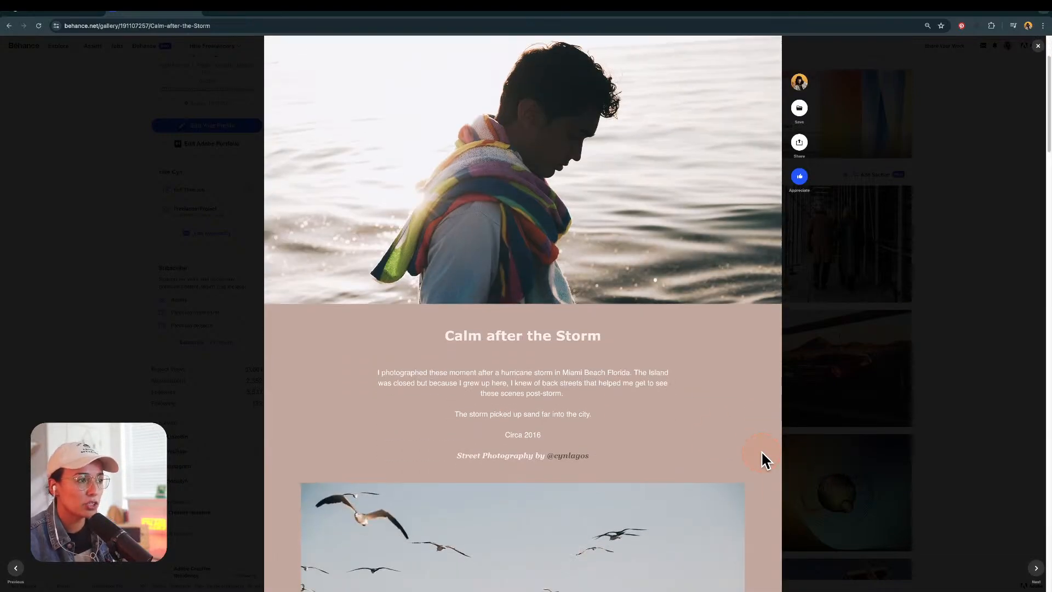
{"action": "scroll", "coordinate": [763, 459], "scroll_direction": "down", "scroll_amount": 2}
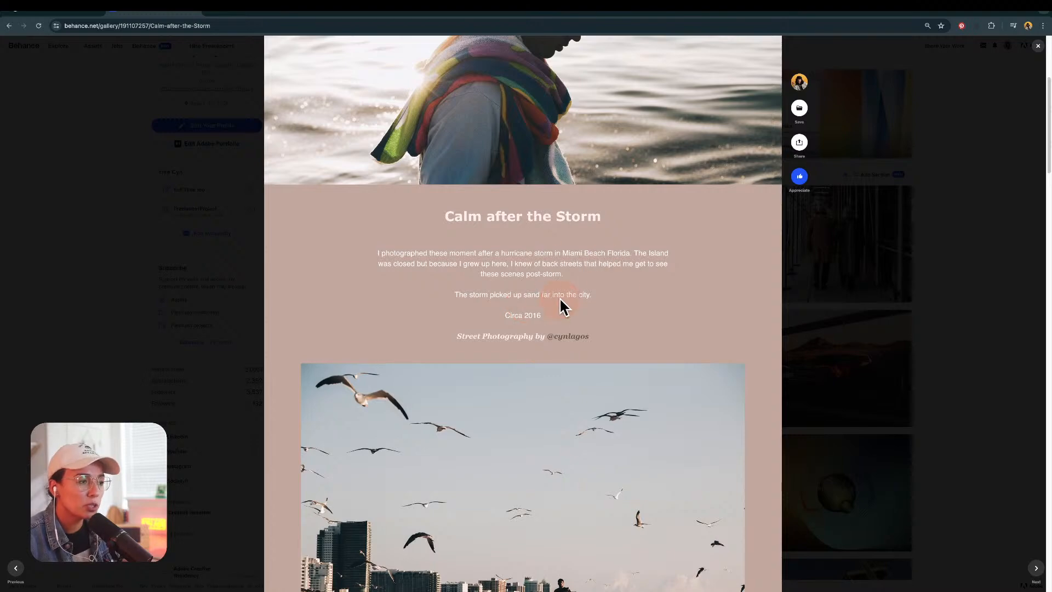
{"action": "scroll", "coordinate": [805, 482], "scroll_direction": "down", "scroll_amount": 5}
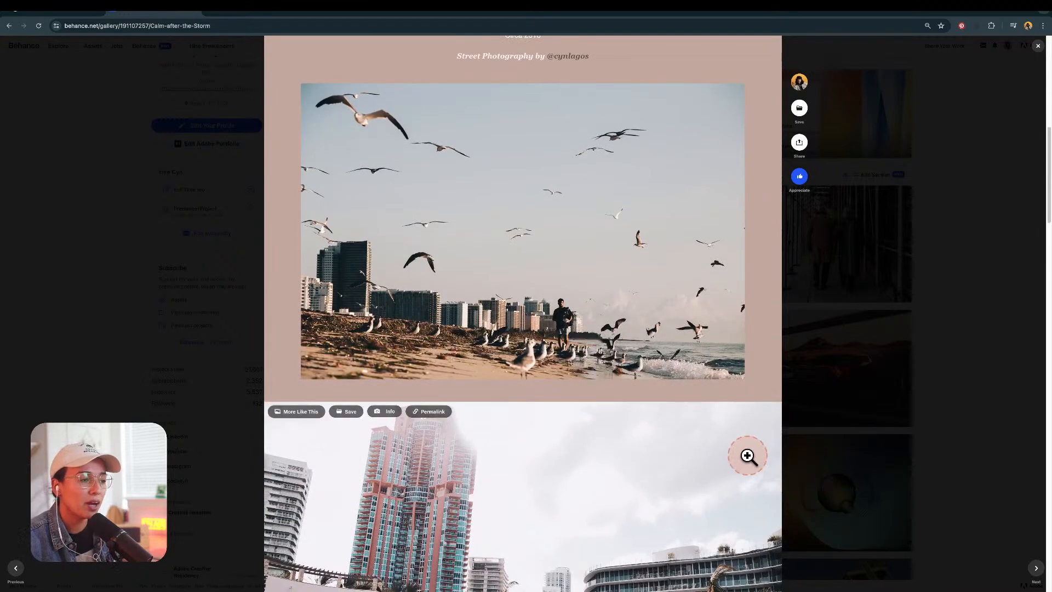
{"action": "scroll", "coordinate": [748, 456], "scroll_direction": "down", "scroll_amount": 4}
{"action": "scroll", "coordinate": [748, 455], "scroll_direction": "down", "scroll_amount": 8}
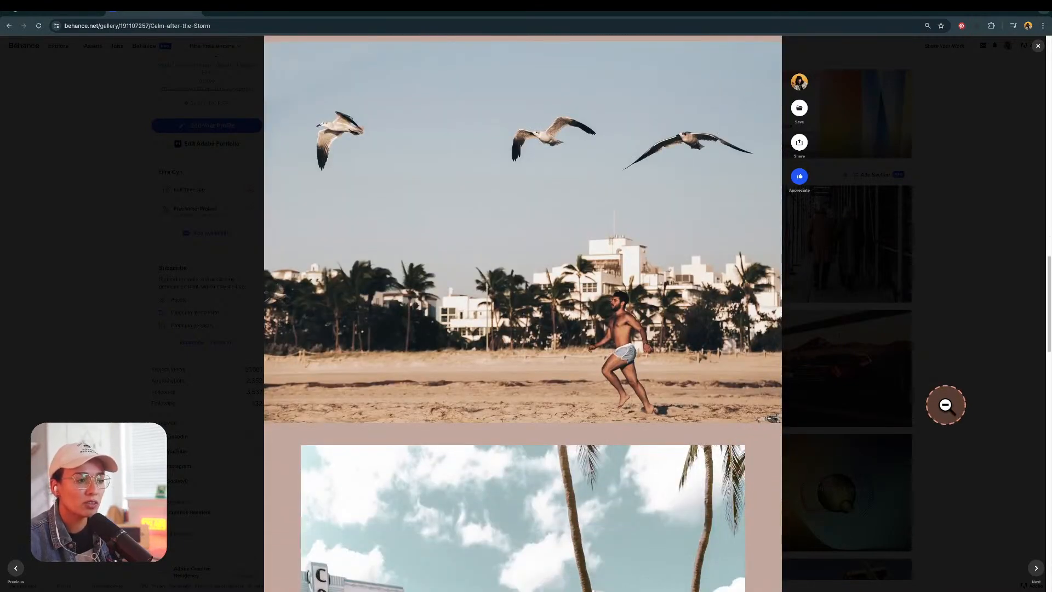
{"action": "left_click", "coordinate": [943, 408]}
Open the Mixed Media AI Collage project and review its sections down to the final artwork.
{"action": "left_click", "coordinate": [390, 231]}
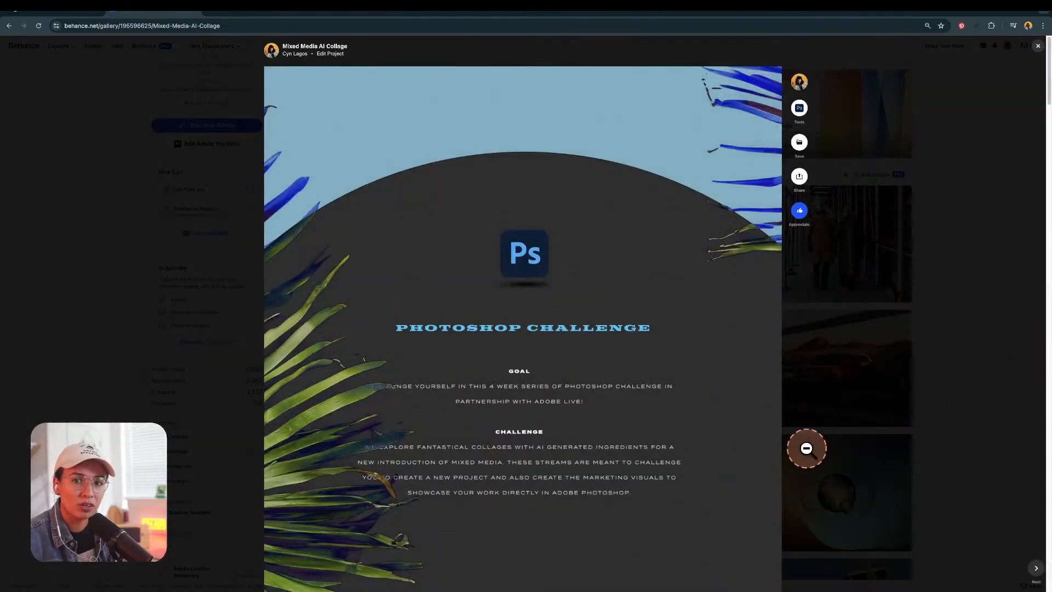
{"action": "scroll", "coordinate": [806, 448], "scroll_direction": "down", "scroll_amount": 10}
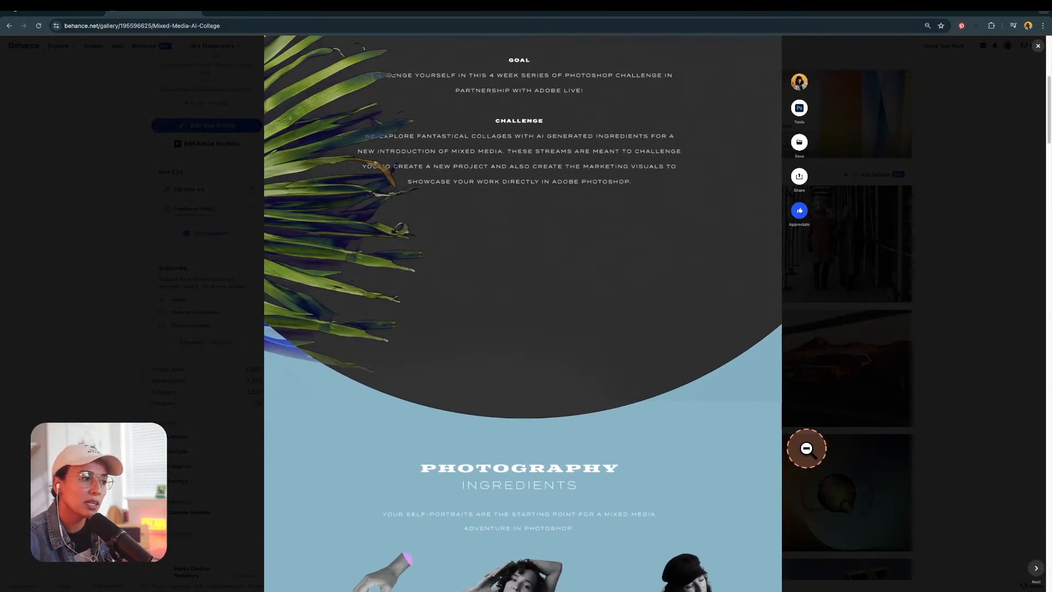
{"action": "scroll", "coordinate": [806, 449], "scroll_direction": "down", "scroll_amount": 3}
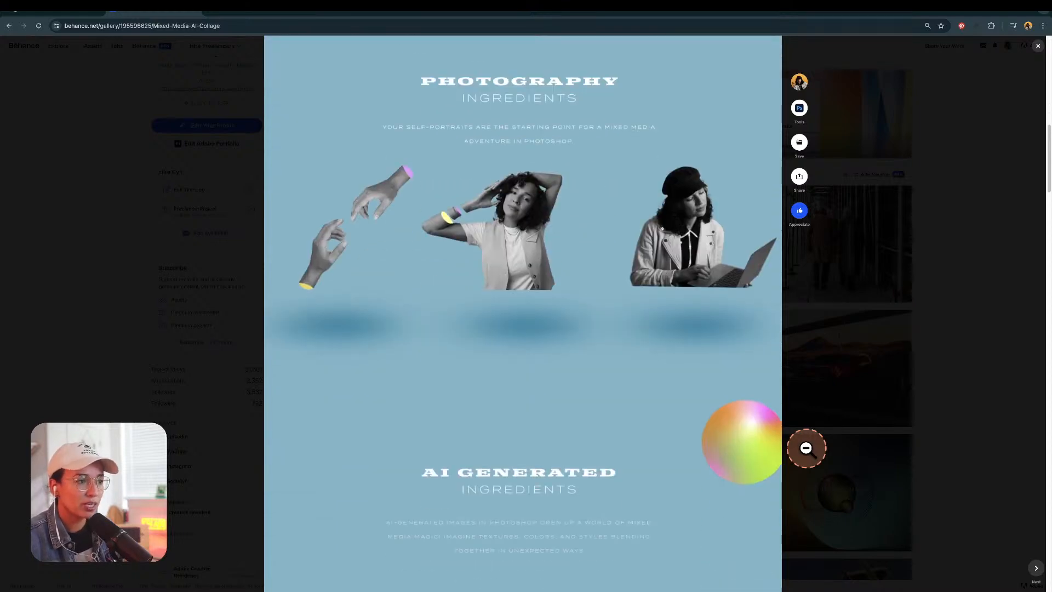
{"action": "scroll", "coordinate": [806, 448], "scroll_direction": "down", "scroll_amount": 5}
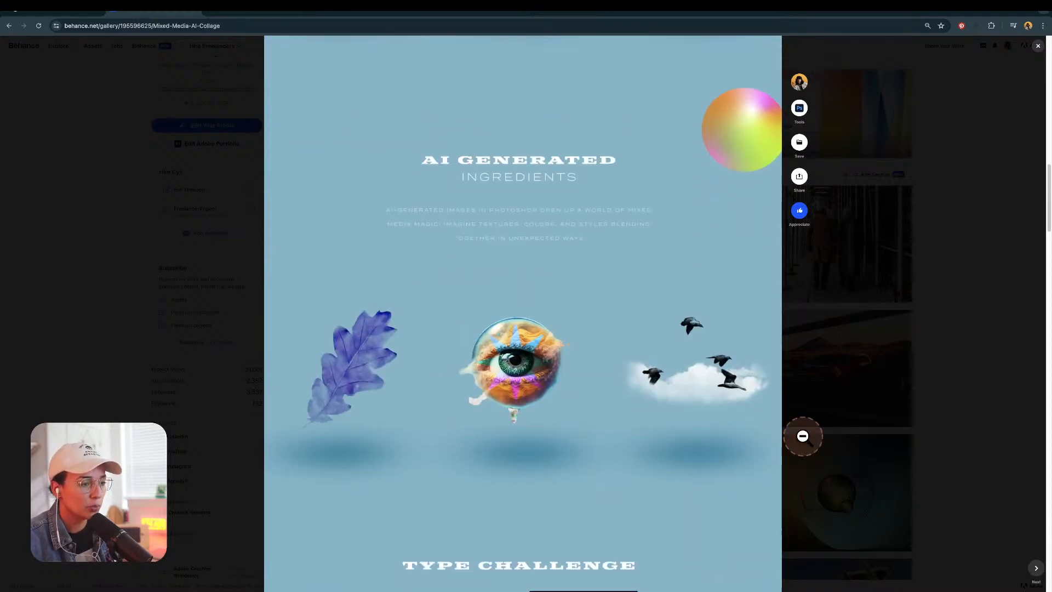
{"action": "scroll", "coordinate": [803, 437], "scroll_direction": "down", "scroll_amount": 1}
{"action": "scroll", "coordinate": [803, 436], "scroll_direction": "down", "scroll_amount": 8}
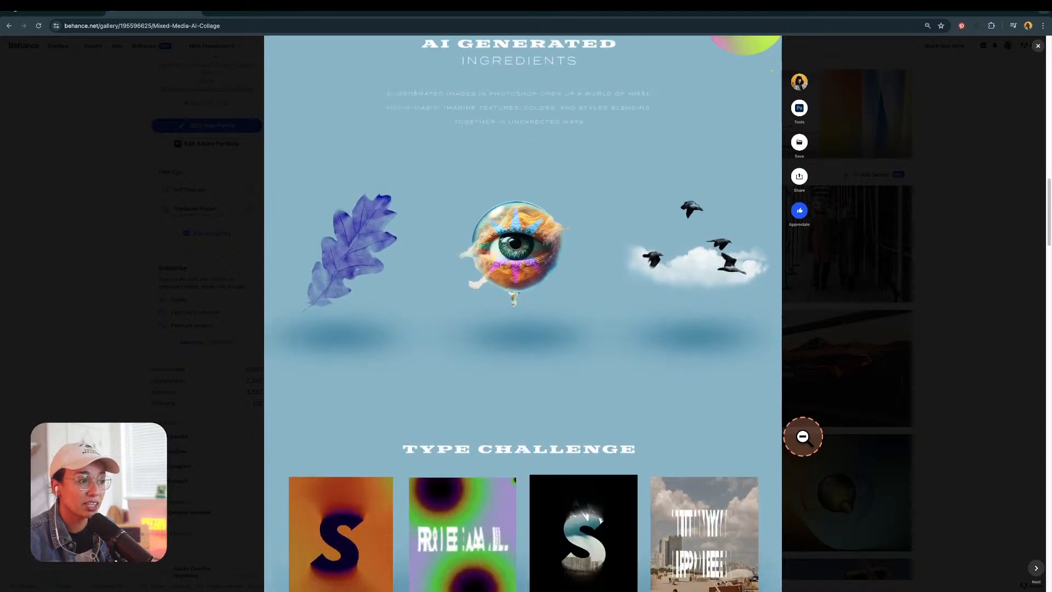
{"action": "scroll", "coordinate": [802, 437], "scroll_direction": "down", "scroll_amount": 5}
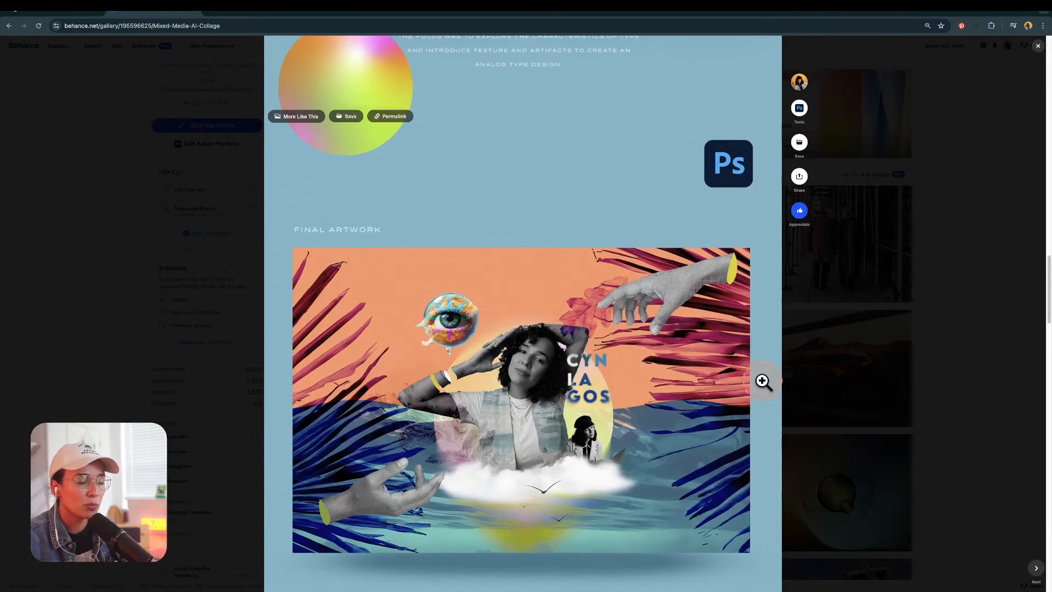
Enlarge the final artwork image, page back through the project's images to the Photoshop Challenge cover, and close the enlarged view.
{"action": "left_click", "coordinate": [672, 422]}
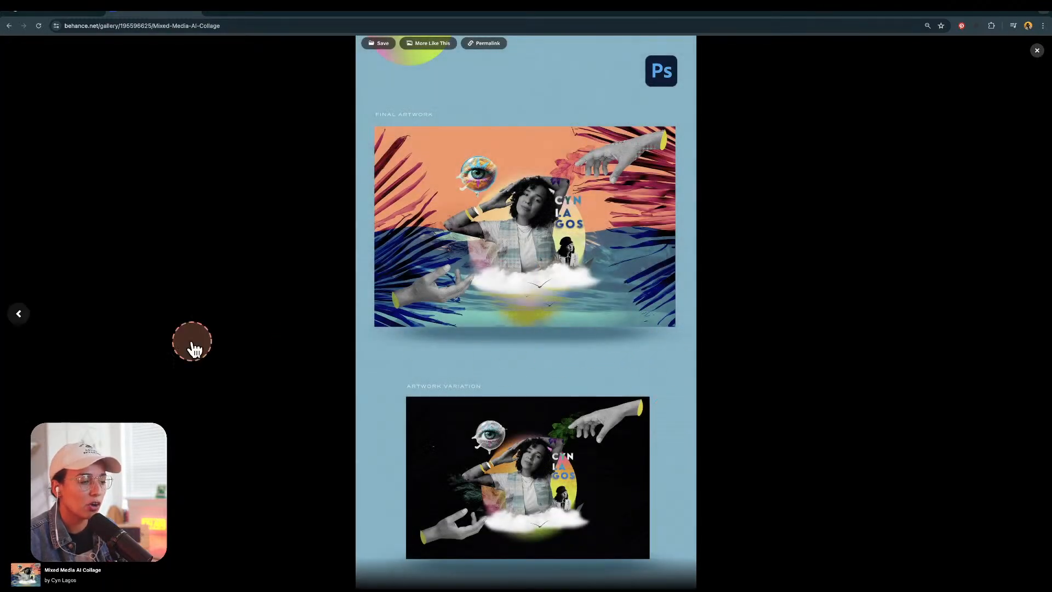
{"action": "left_click", "coordinate": [27, 313]}
{"action": "left_click", "coordinate": [26, 312]}
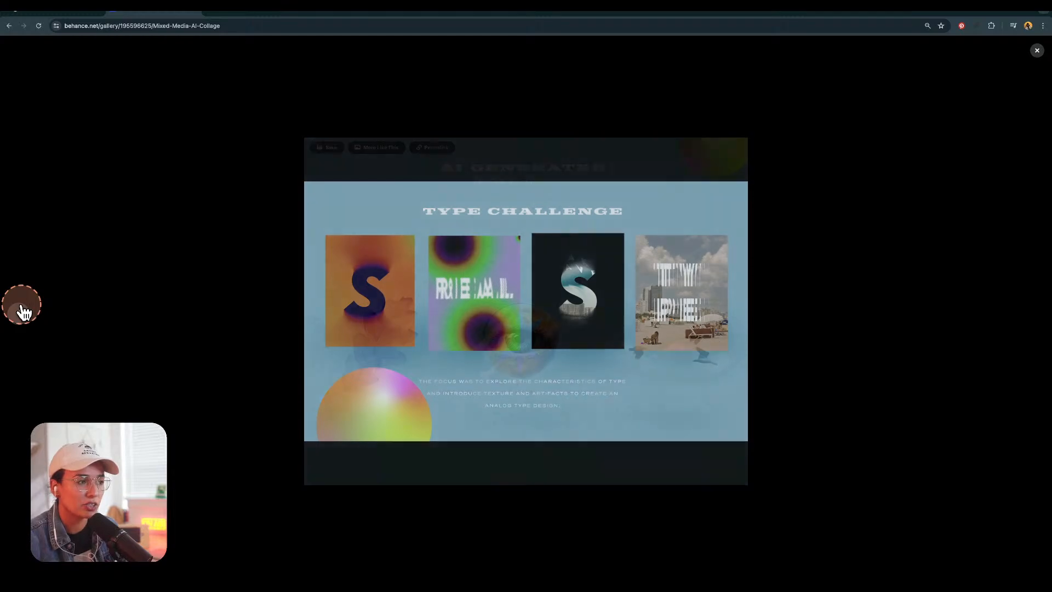
{"action": "left_click", "coordinate": [24, 312]}
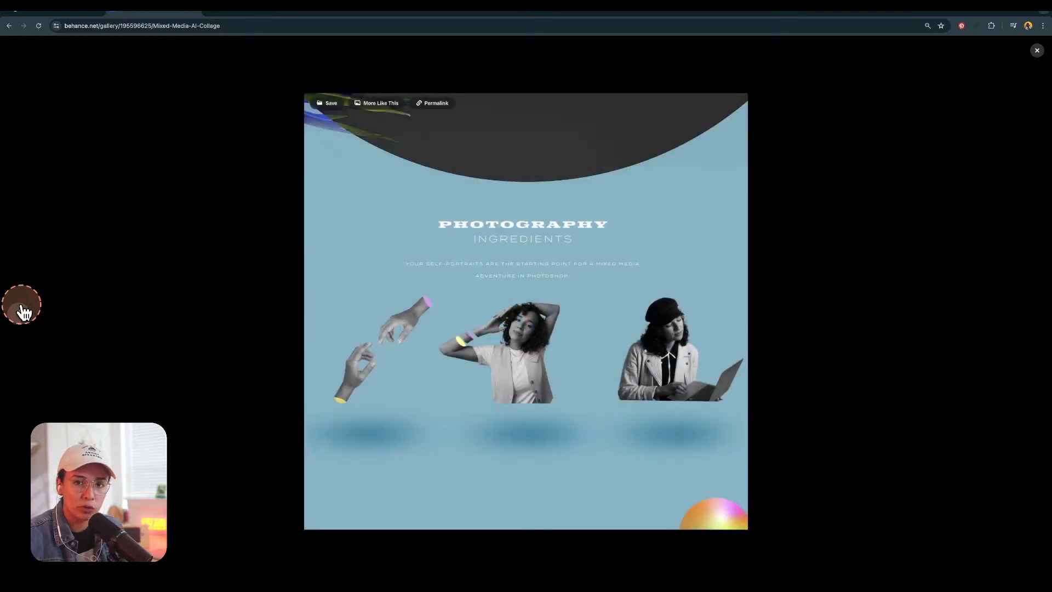
{"action": "left_click", "coordinate": [24, 312]}
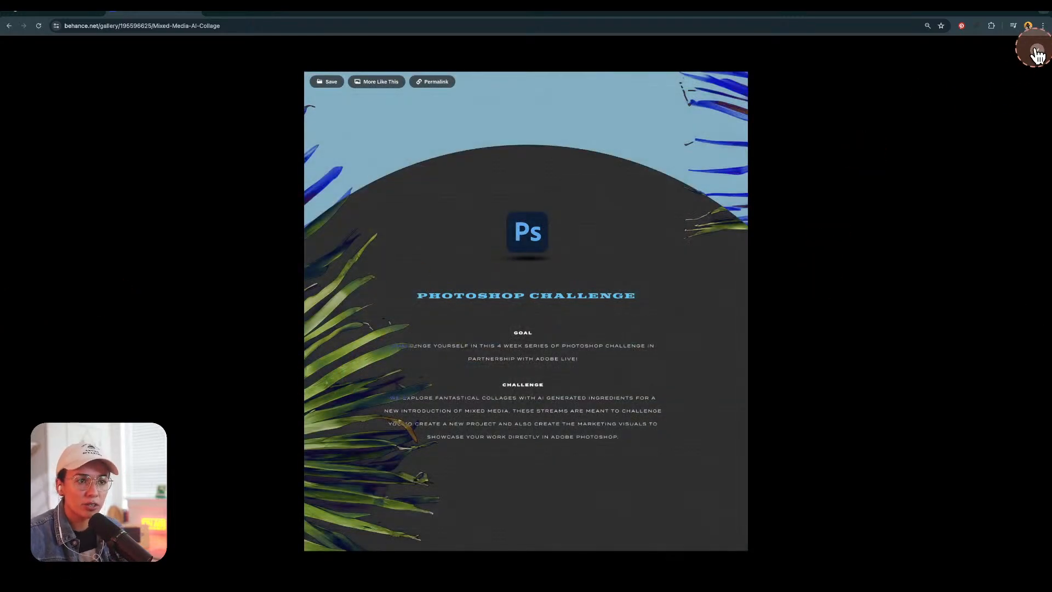
{"action": "left_click", "coordinate": [1036, 53]}
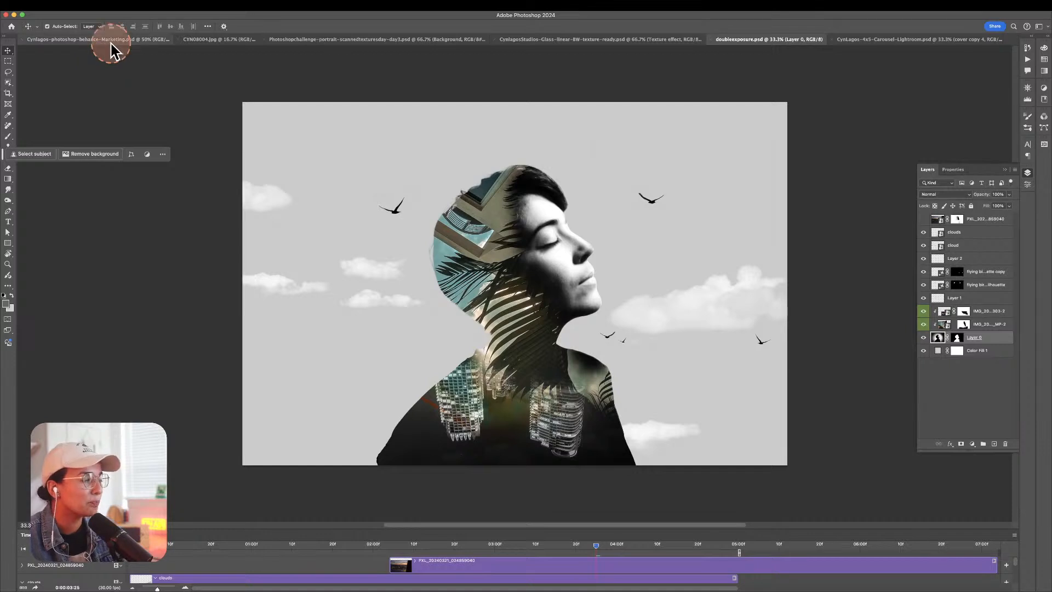
Switch to the Behance marketing PSD and examine its artboards from the banner to the CTA - Thank you banner.
{"action": "left_click", "coordinate": [141, 41]}
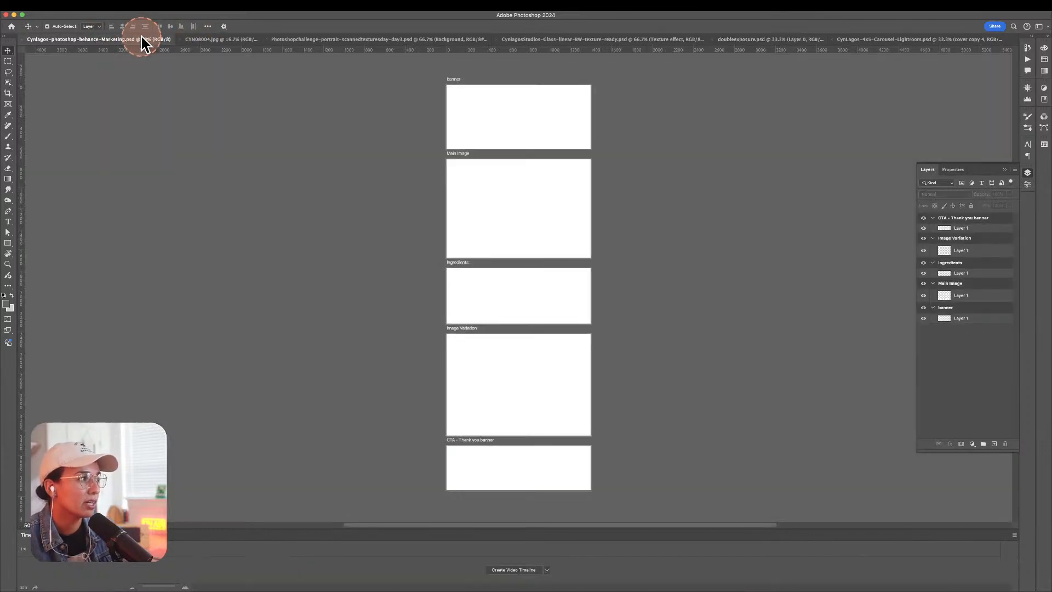
{"action": "key", "text": "z"}
{"action": "left_click", "coordinate": [488, 108]}
{"action": "left_click", "coordinate": [479, 99]}
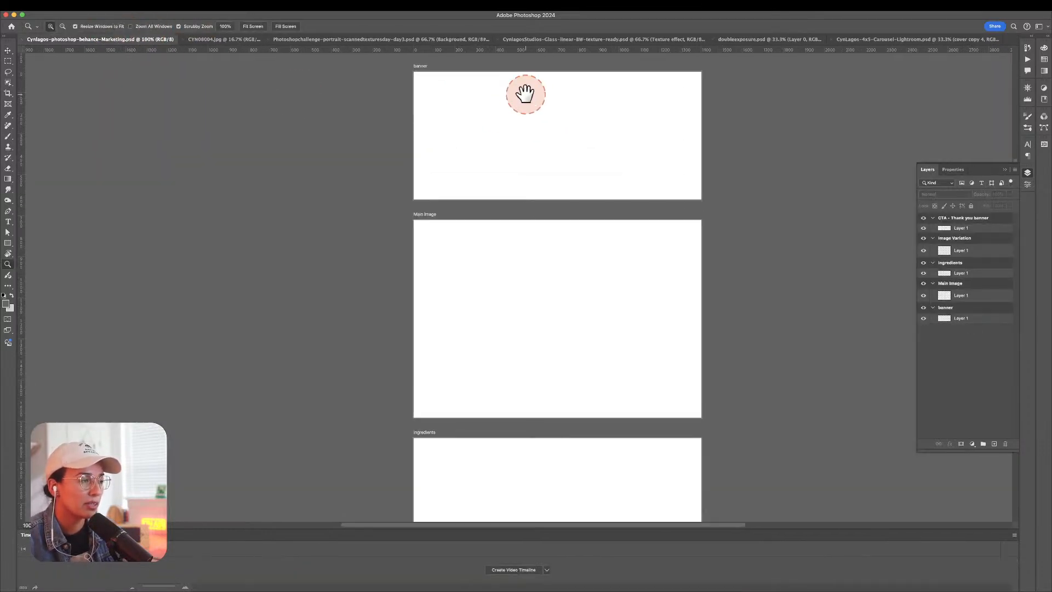
{"action": "left_click_drag", "start_coordinate": [525, 95], "coordinate": [535, 237]}
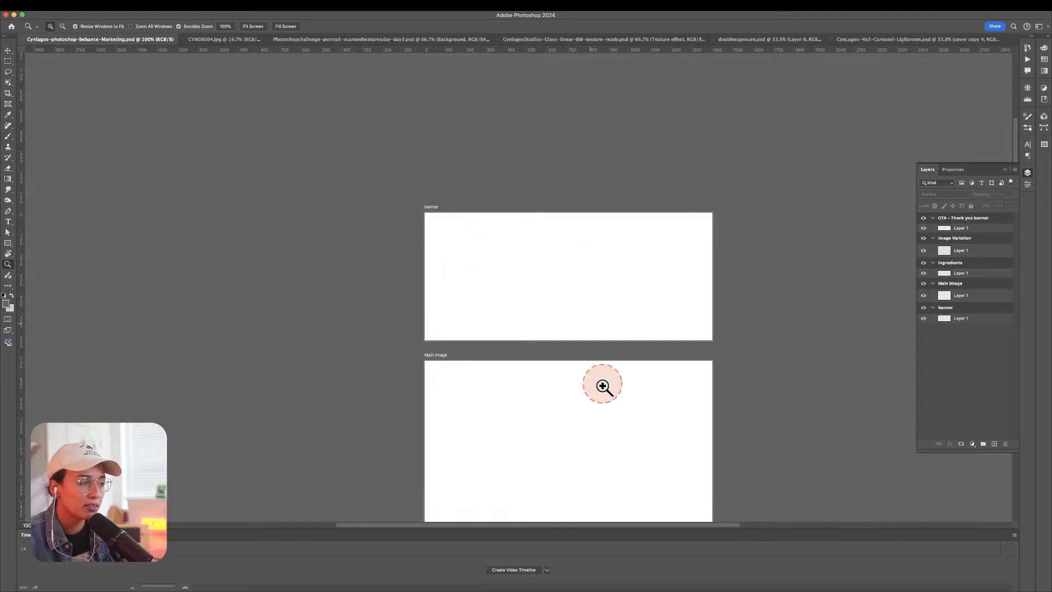
{"action": "left_click_drag", "start_coordinate": [603, 386], "coordinate": [587, 207]}
{"action": "scroll", "coordinate": [465, 261], "scroll_direction": "down", "scroll_amount": 4}
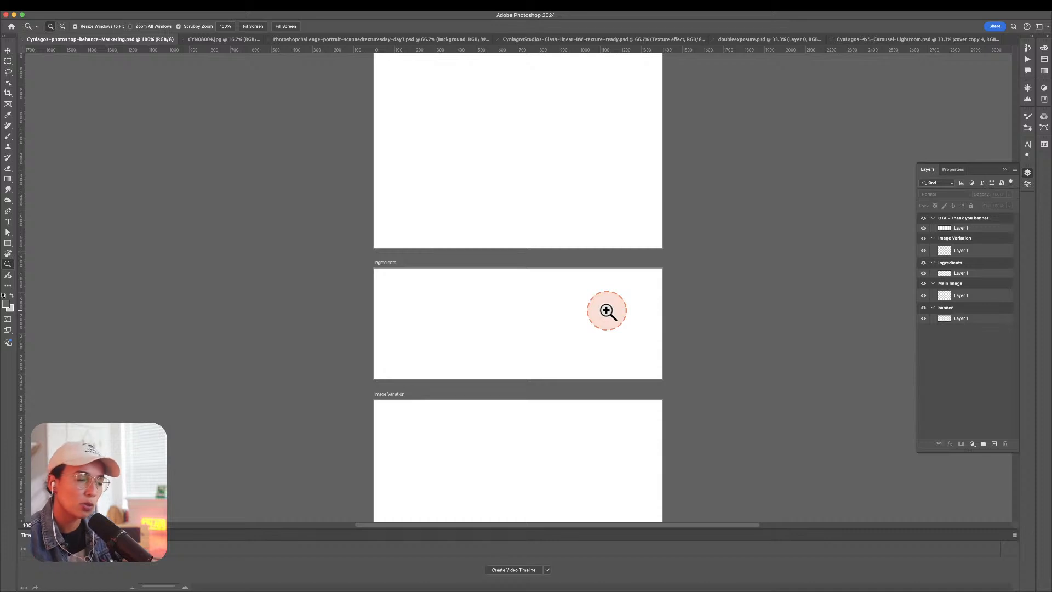
{"action": "scroll", "coordinate": [607, 311], "scroll_direction": "down", "scroll_amount": 5}
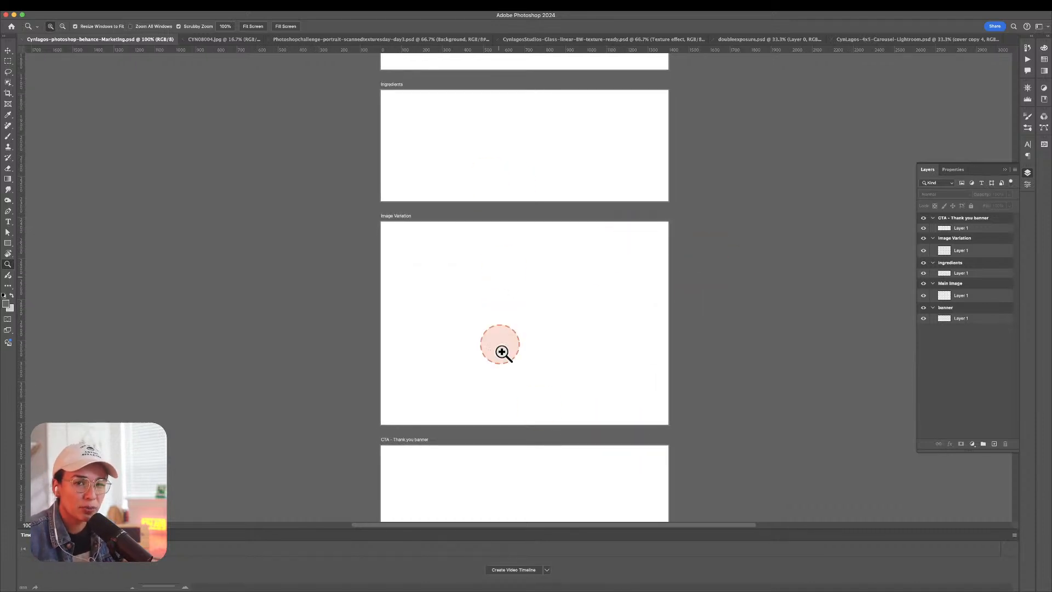
Review the template's artboards from the CTA - Thank you banner back up to Main Image.
{"action": "scroll", "coordinate": [536, 351], "scroll_direction": "down", "scroll_amount": 4}
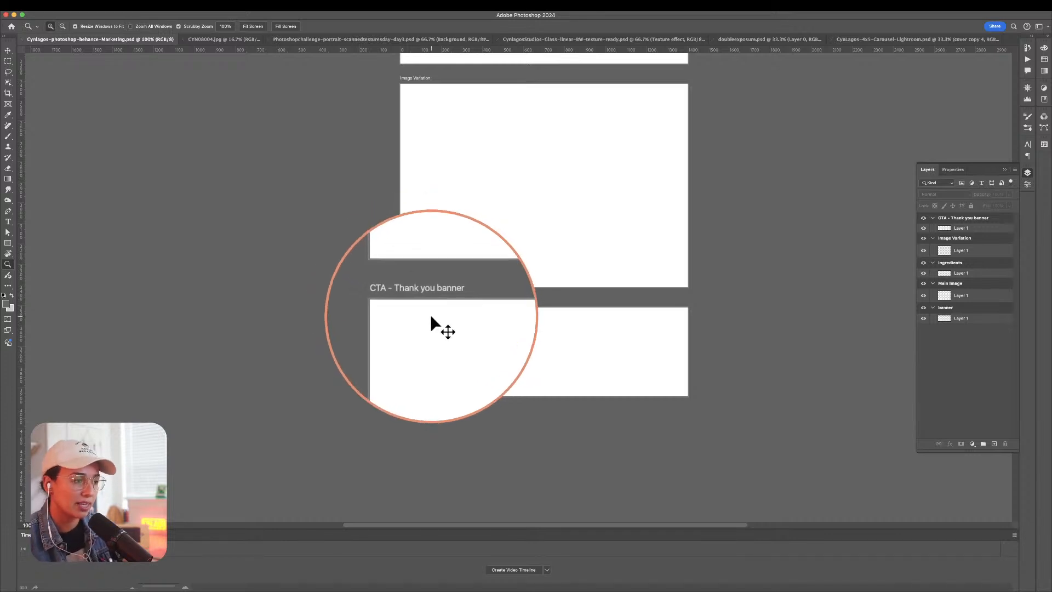
{"action": "left_click_drag", "start_coordinate": [491, 181], "coordinate": [422, 391]}
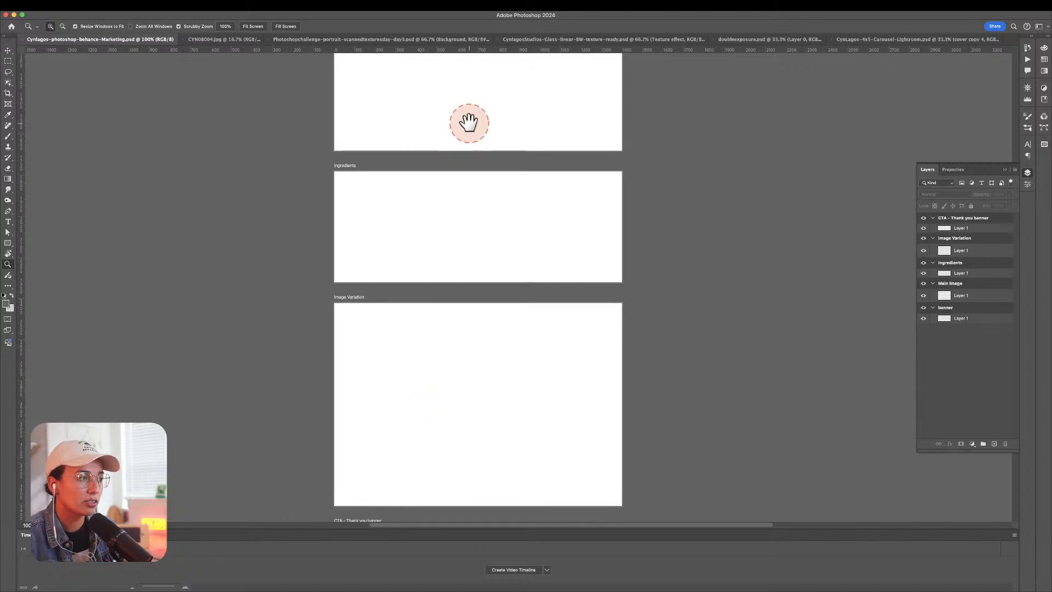
{"action": "left_click_drag", "start_coordinate": [469, 122], "coordinate": [450, 307]}
Switch to the Mixed Media AI Collage project on Behance and return to its Photoshop Challenge cover.
{"action": "key", "text": "super+Tab"}
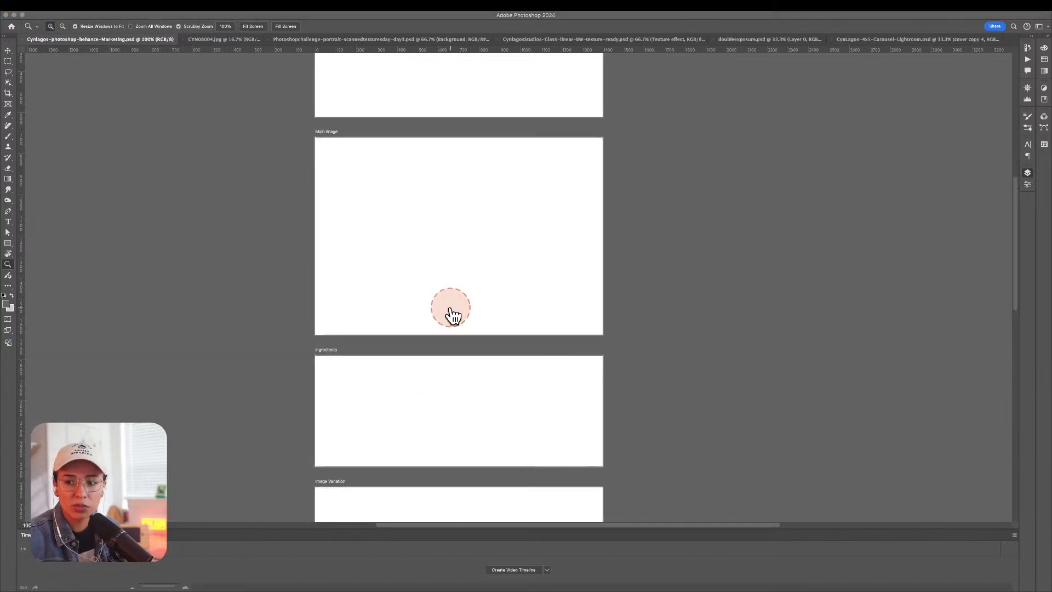
{"action": "key", "text": "ctrl+Up"}
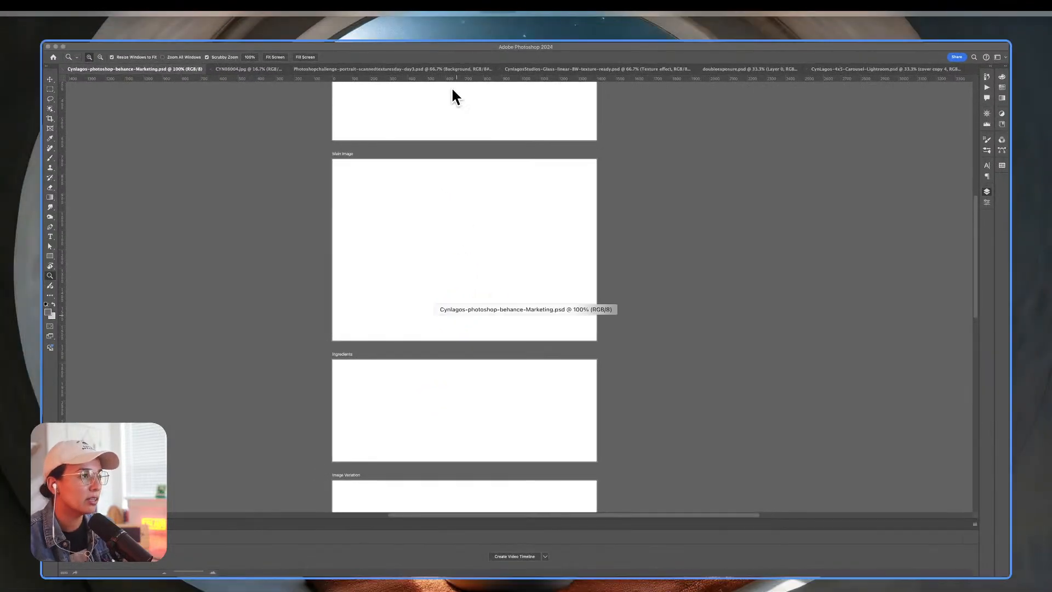
{"action": "mouse_move", "coordinate": [497, 40]}
{"action": "left_click", "coordinate": [619, 25]}
{"action": "scroll", "coordinate": [658, 219], "scroll_direction": "up", "scroll_amount": 10}
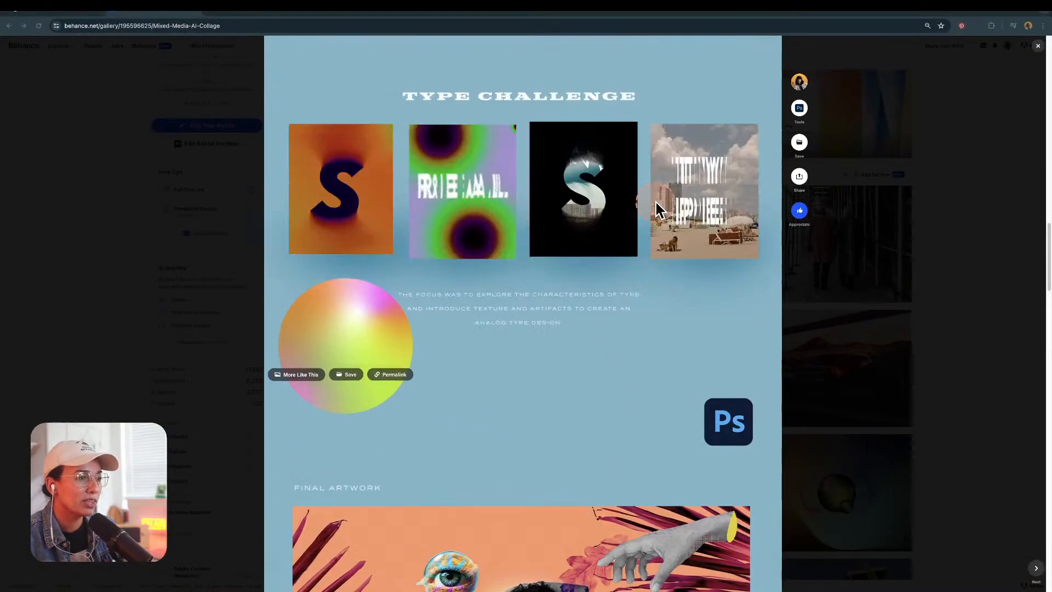
{"action": "scroll", "coordinate": [707, 241], "scroll_direction": "up", "scroll_amount": 10}
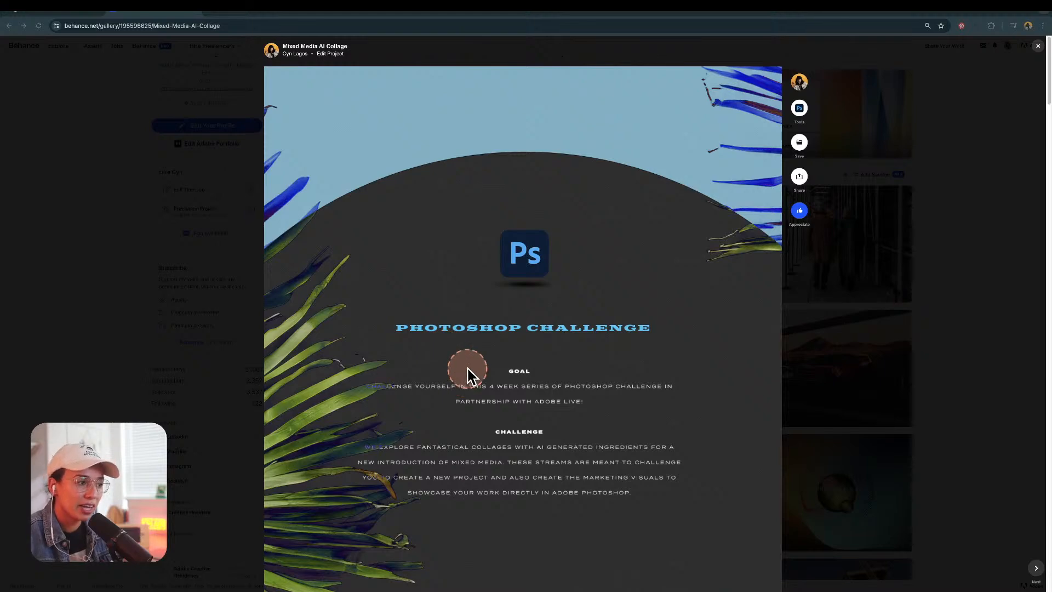
Review the project's ingredients, type challenge, final artwork, variation and re-watch sections down to the closing thank-you message.
{"action": "scroll", "coordinate": [467, 368], "scroll_direction": "down", "scroll_amount": 15}
{"action": "scroll", "coordinate": [662, 320], "scroll_direction": "up", "scroll_amount": 3}
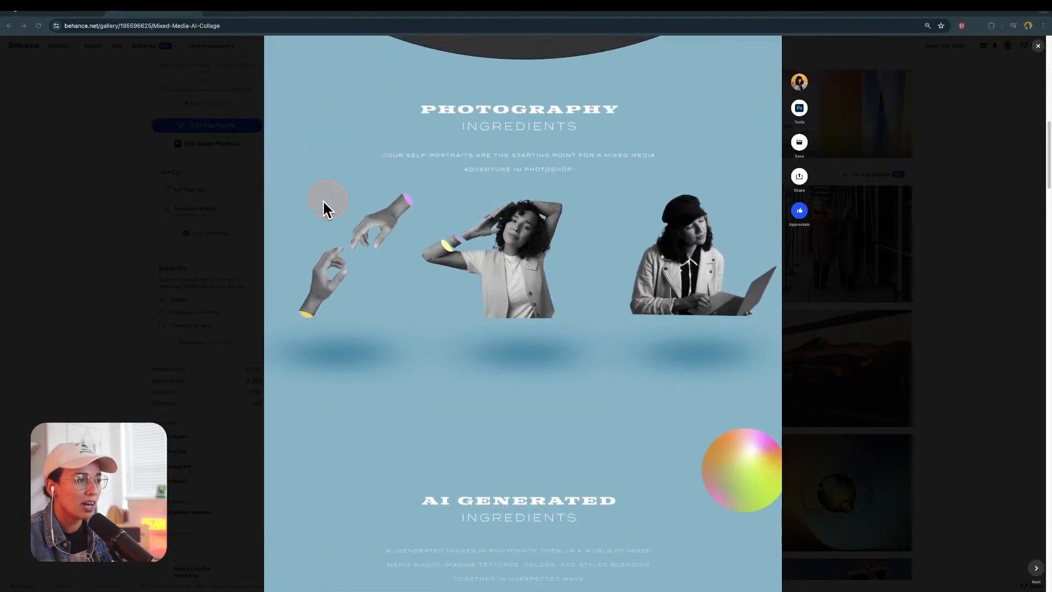
{"action": "scroll", "coordinate": [715, 354], "scroll_direction": "down", "scroll_amount": 4}
{"action": "scroll", "coordinate": [715, 354], "scroll_direction": "down", "scroll_amount": 2}
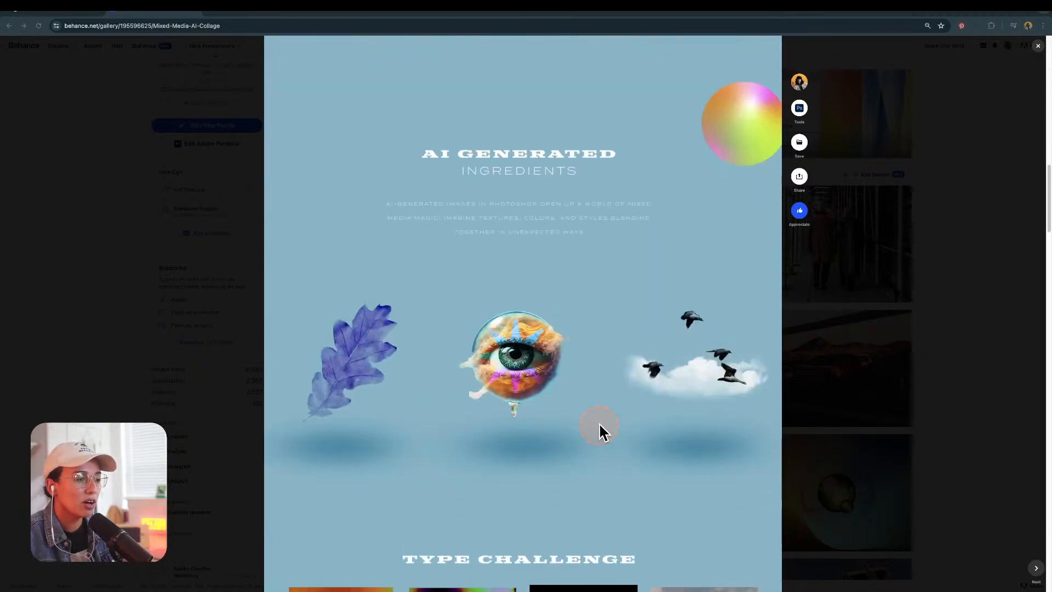
{"action": "scroll", "coordinate": [589, 410], "scroll_direction": "down", "scroll_amount": 9}
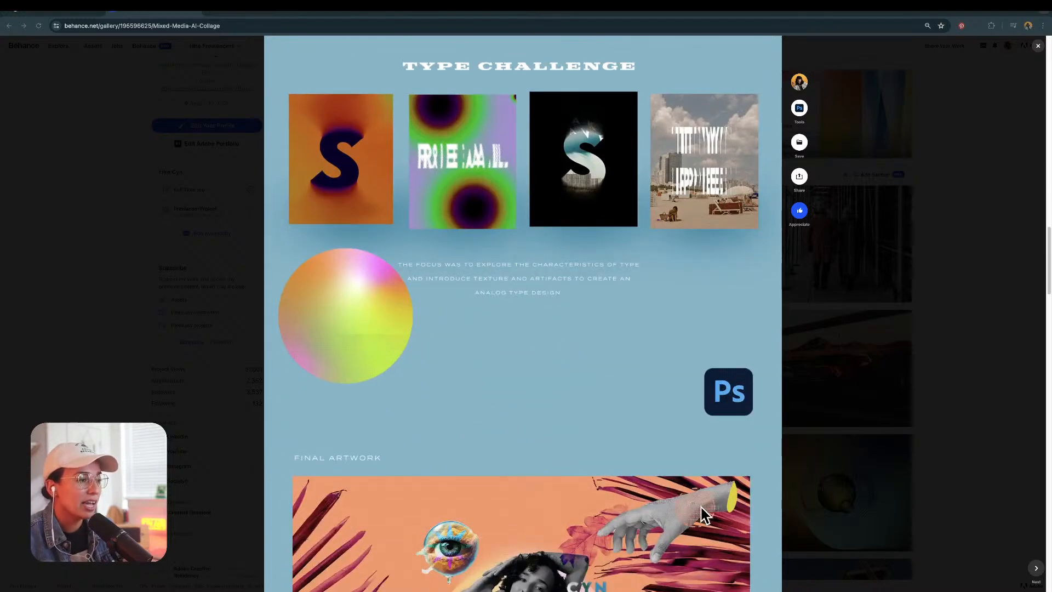
{"action": "scroll", "coordinate": [660, 458], "scroll_direction": "down", "scroll_amount": 6}
{"action": "scroll", "coordinate": [660, 460], "scroll_direction": "down", "scroll_amount": 15}
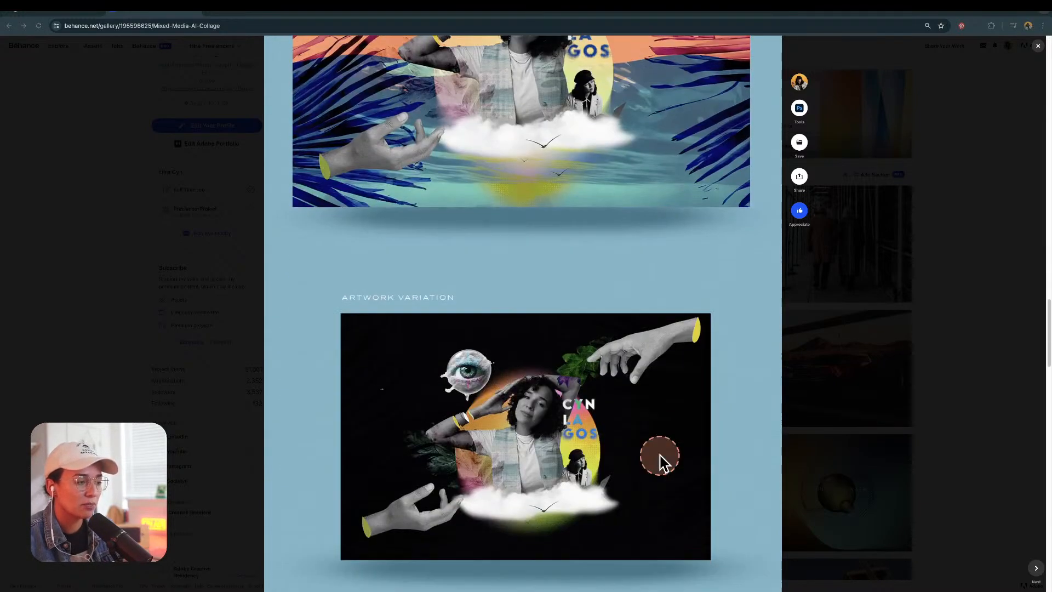
{"action": "scroll", "coordinate": [661, 460], "scroll_direction": "up", "scroll_amount": 3}
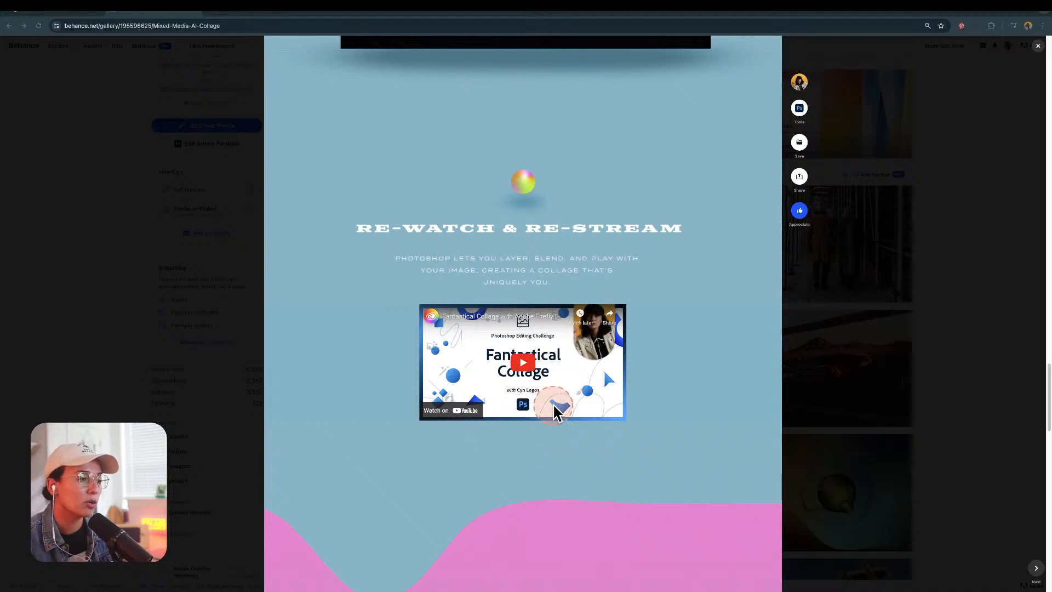
{"action": "scroll", "coordinate": [553, 408], "scroll_direction": "down", "scroll_amount": 15}
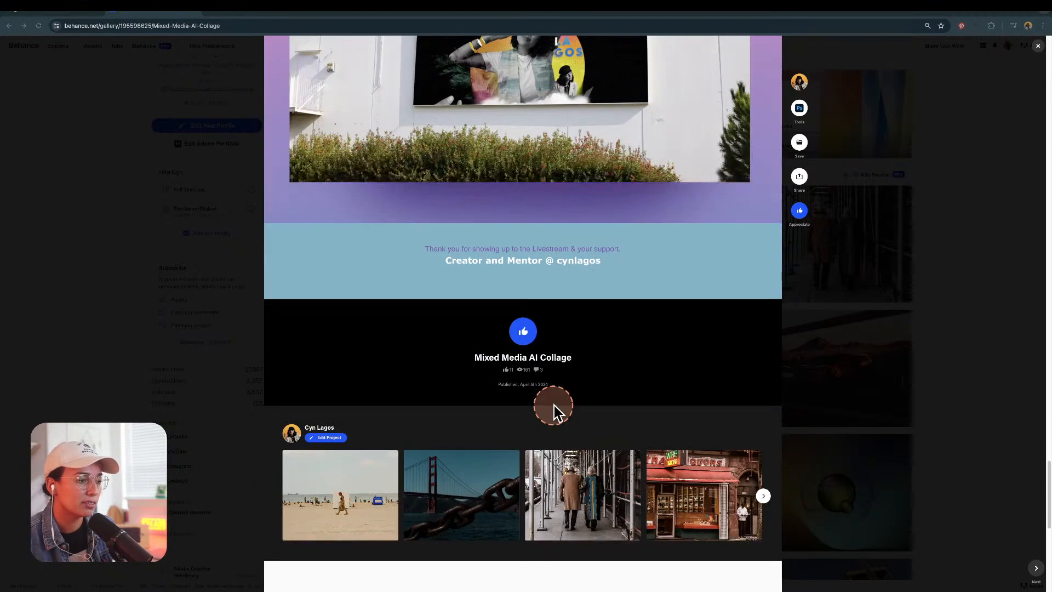
Switch back to Photoshop, bring up the glass linear texture PSD, and examine the portrait in full-screen view.
{"action": "left_click", "coordinate": [892, 350]}
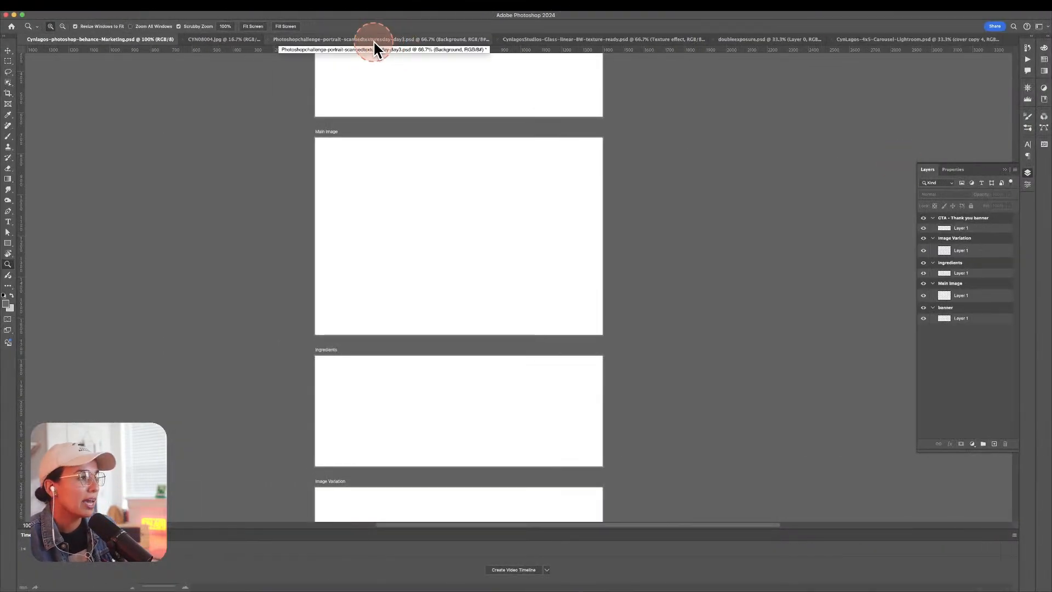
{"action": "left_click", "coordinate": [559, 37]}
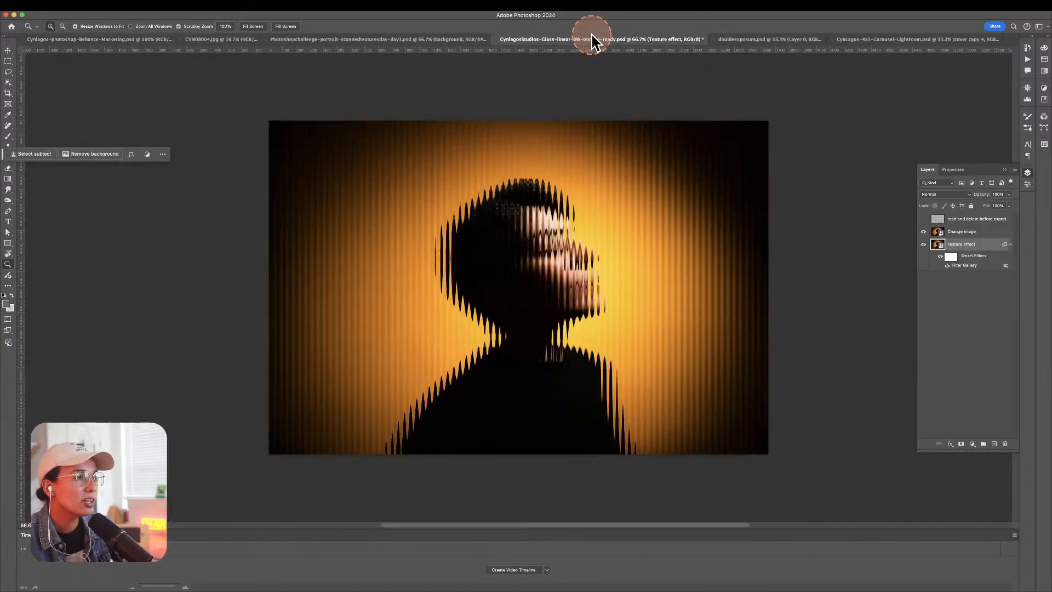
{"action": "left_click", "coordinate": [924, 232]}
{"action": "left_click", "coordinate": [572, 221]}
{"action": "left_click", "coordinate": [573, 223]}
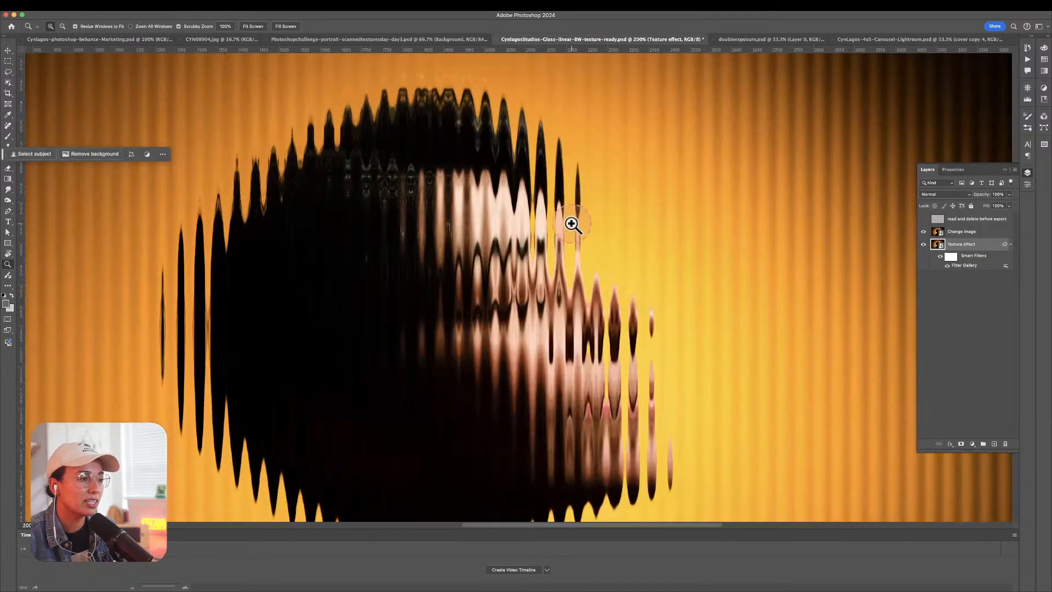
{"action": "key", "text": "f"}
{"action": "key", "text": "f"}
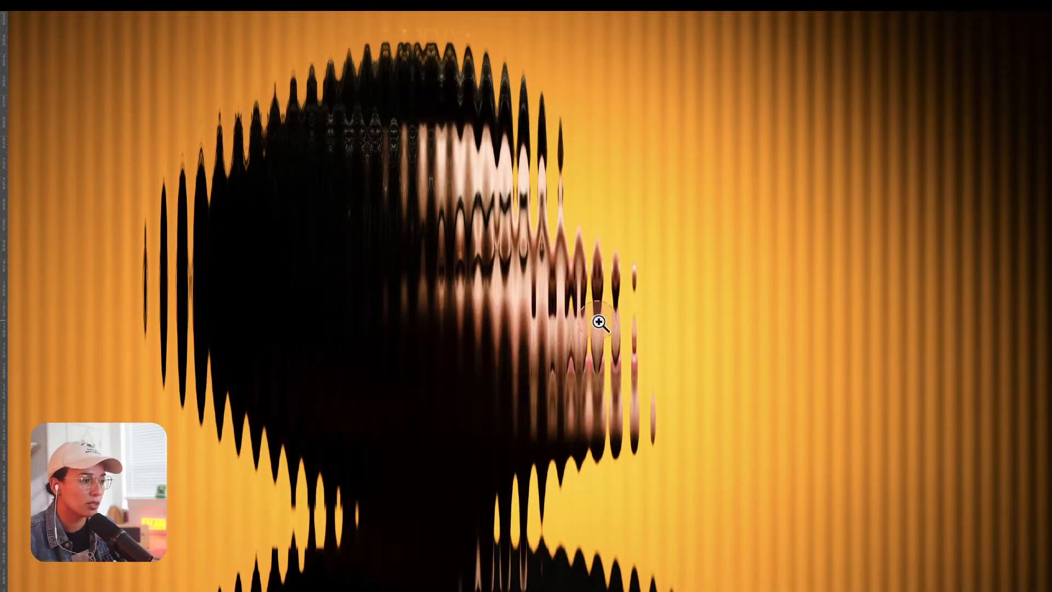
{"action": "left_click", "coordinate": [516, 299], "text": "alt"}
{"action": "left_click_drag", "start_coordinate": [546, 300], "coordinate": [580, 284]}
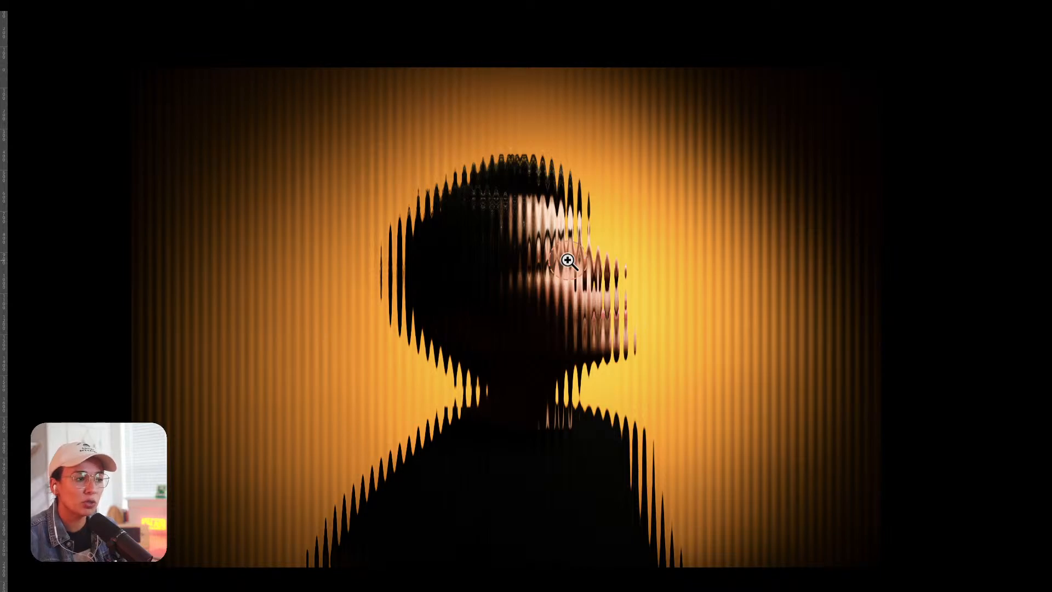
Bring back the hidden panels, examine the Change image and Texture effect layers, and return to the standard screen mode.
{"action": "key", "text": "Tab"}
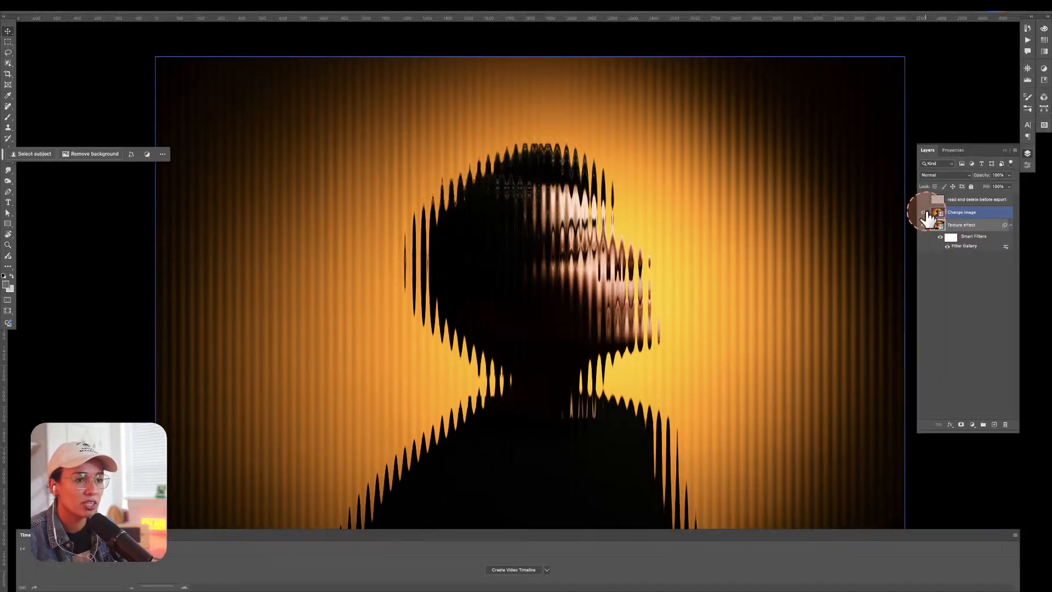
{"action": "left_click", "coordinate": [925, 215]}
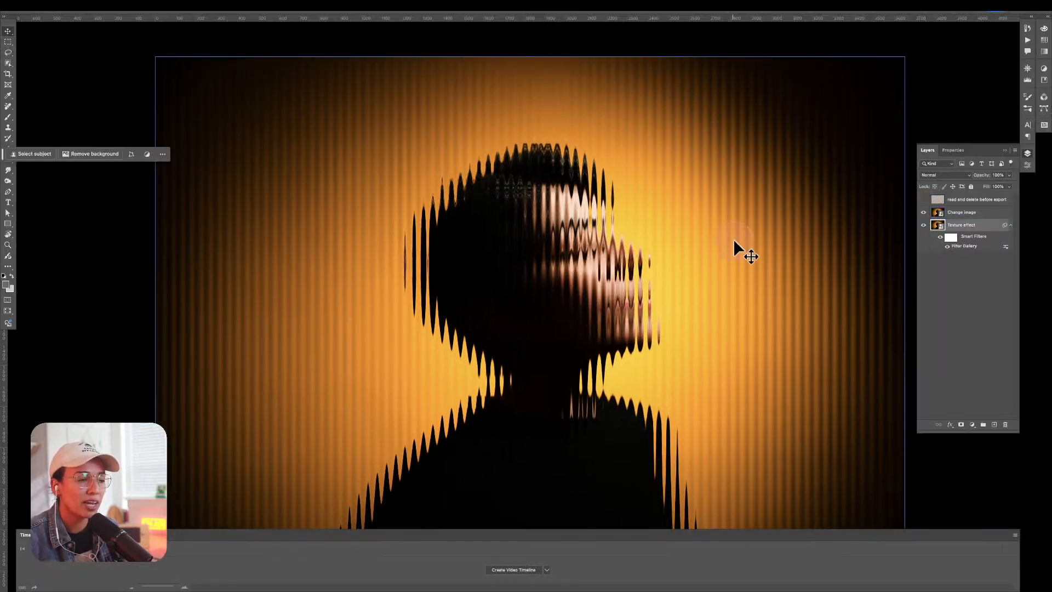
{"action": "key", "text": "ctrl"}
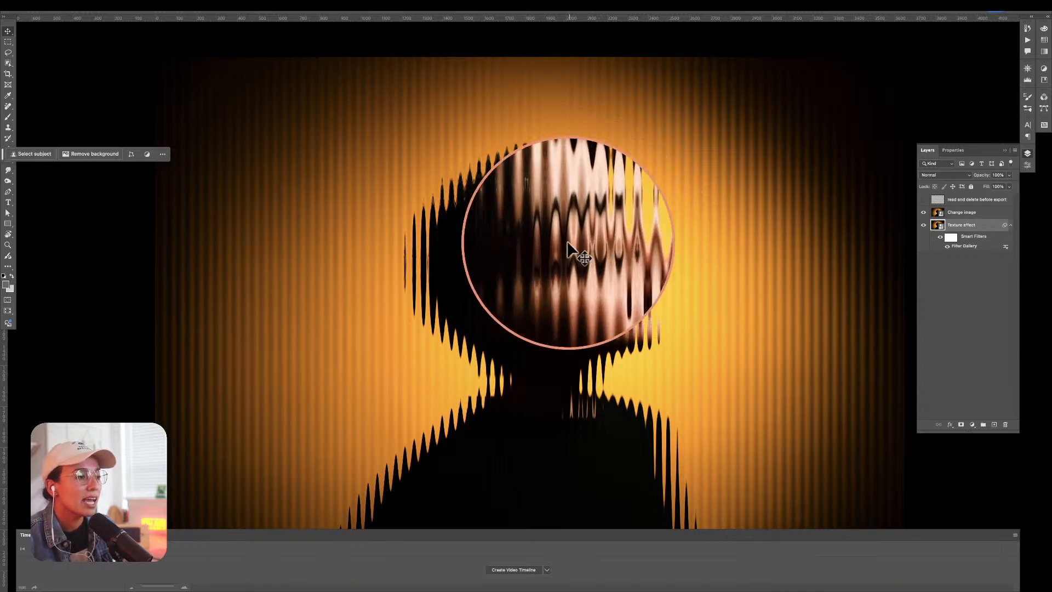
{"action": "left_click", "coordinate": [597, 319], "text": "ctrl"}
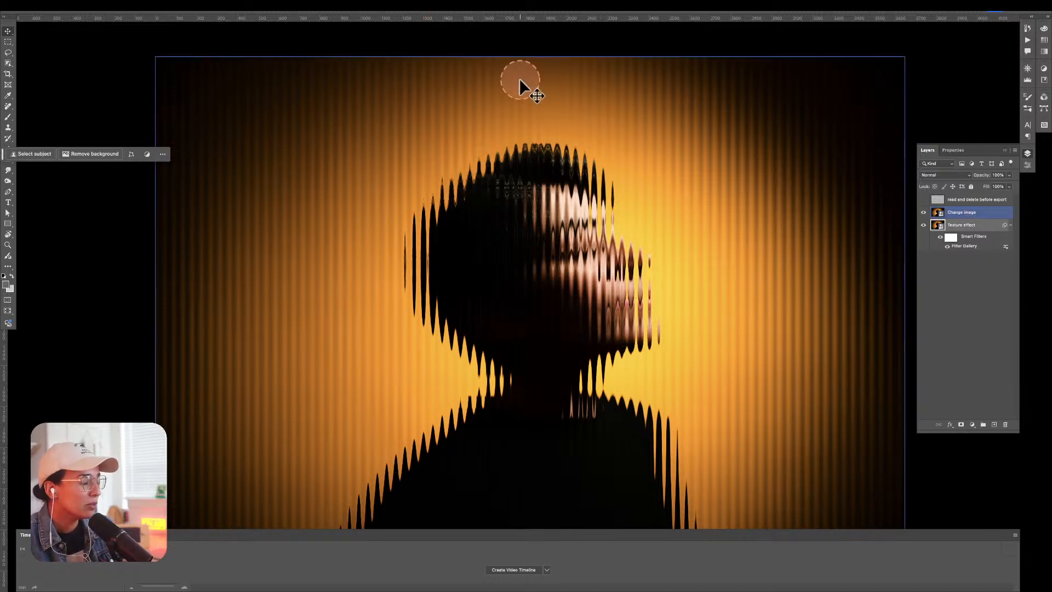
{"action": "key", "text": "f"}
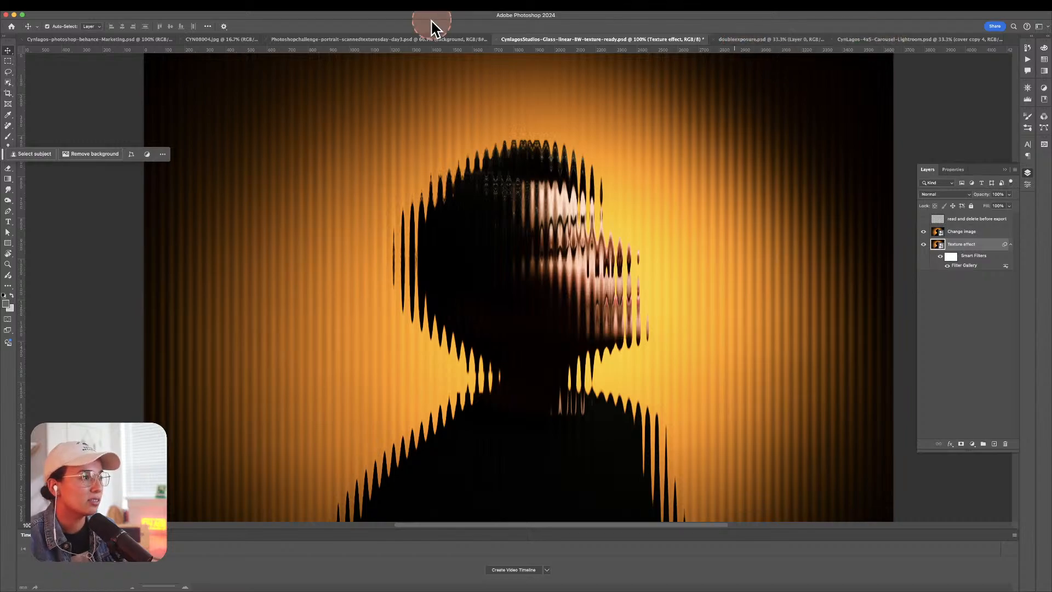
Bring up the Photoshop challenge scanned-textures portrait PSD and examine its three-figure collage up close.
{"action": "left_click", "coordinate": [426, 37]}
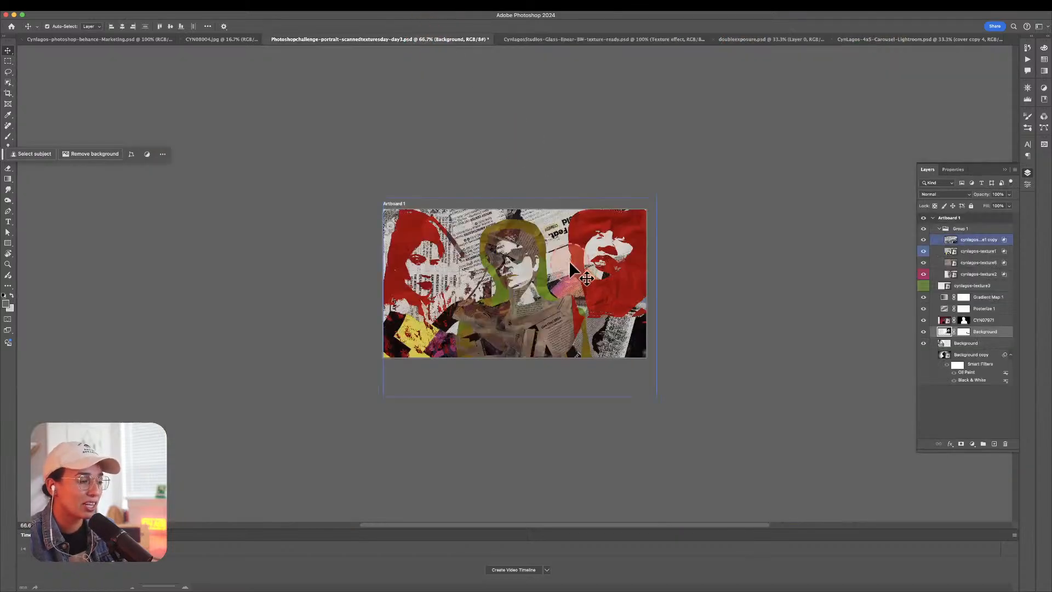
{"action": "key", "text": "z"}
{"action": "left_click", "coordinate": [505, 266]}
{"action": "left_click", "coordinate": [505, 267]}
{"action": "left_click", "coordinate": [569, 279], "text": "alt"}
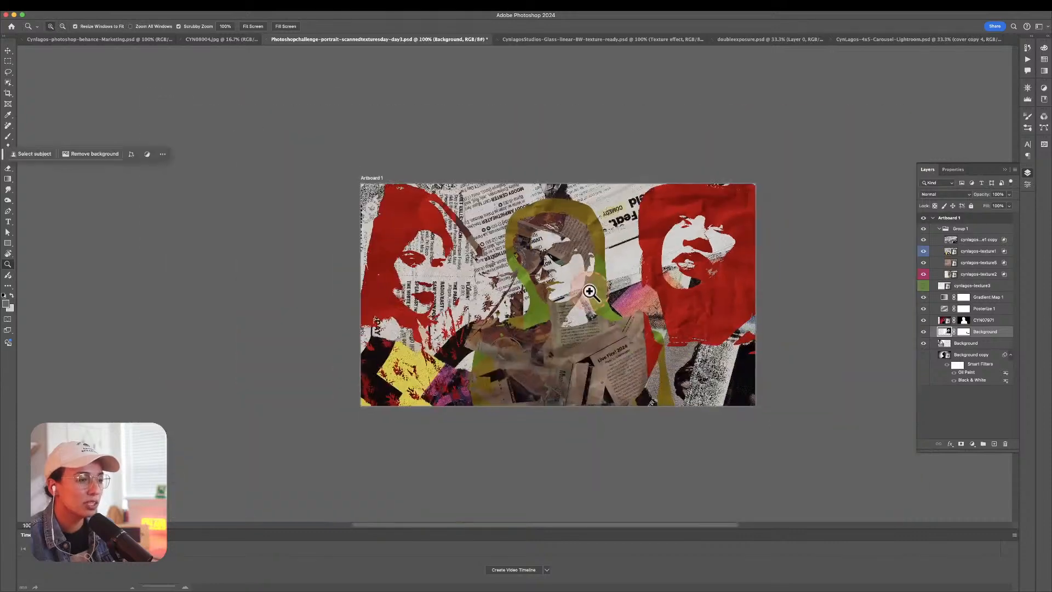
{"action": "left_click", "coordinate": [574, 284]}
{"action": "key", "text": "v"}
Select the cynlagos-texture1 copy layer in Group 1 and inspect the collage as a whole and up close.
{"action": "left_click", "coordinate": [945, 239]}
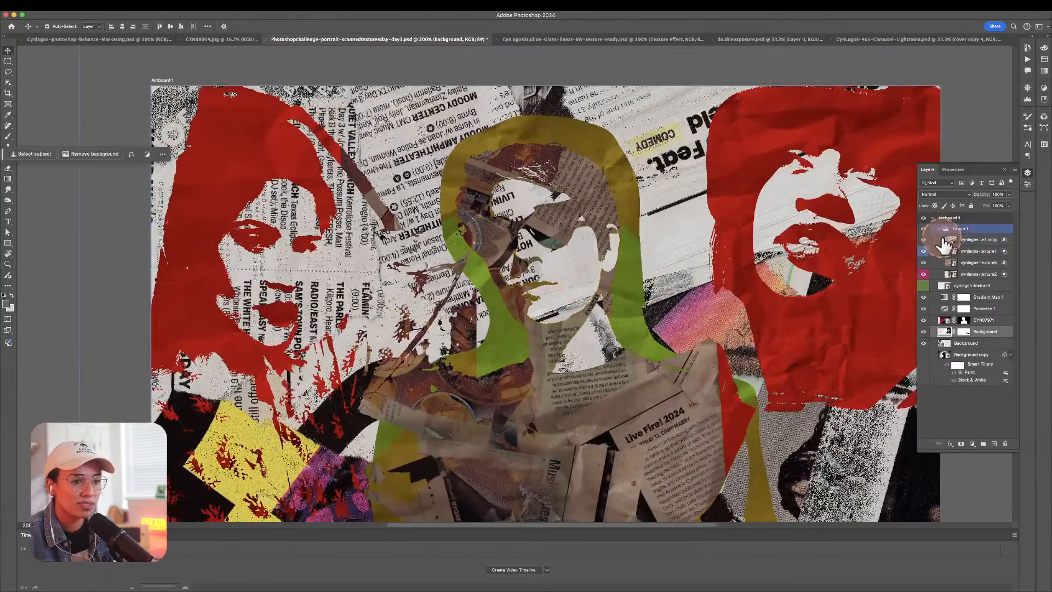
{"action": "left_click_drag", "start_coordinate": [582, 206], "coordinate": [679, 213]}
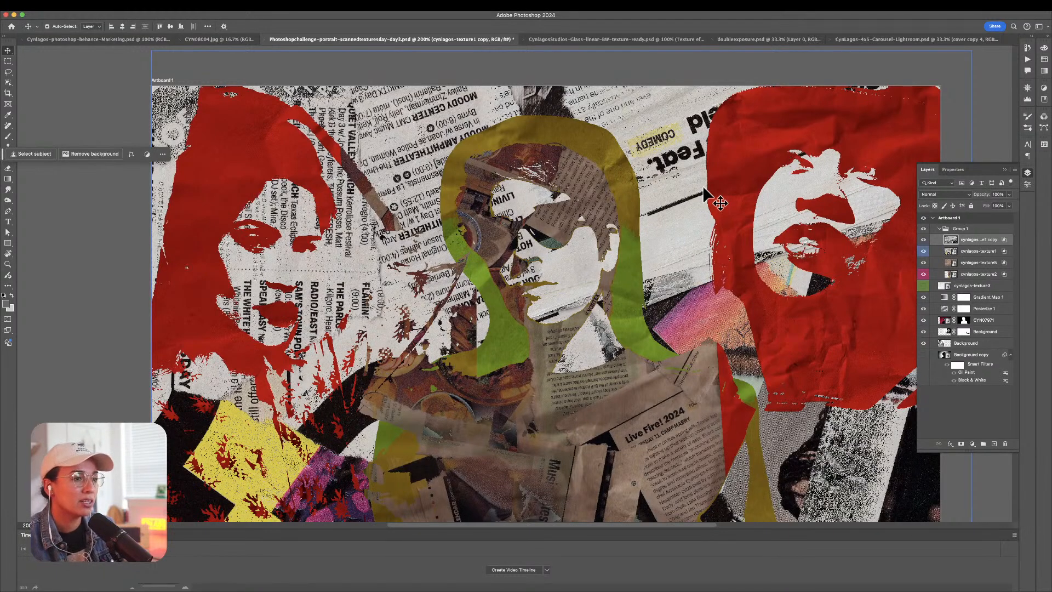
{"action": "key", "text": "z"}
{"action": "left_click", "coordinate": [693, 219], "text": "alt"}
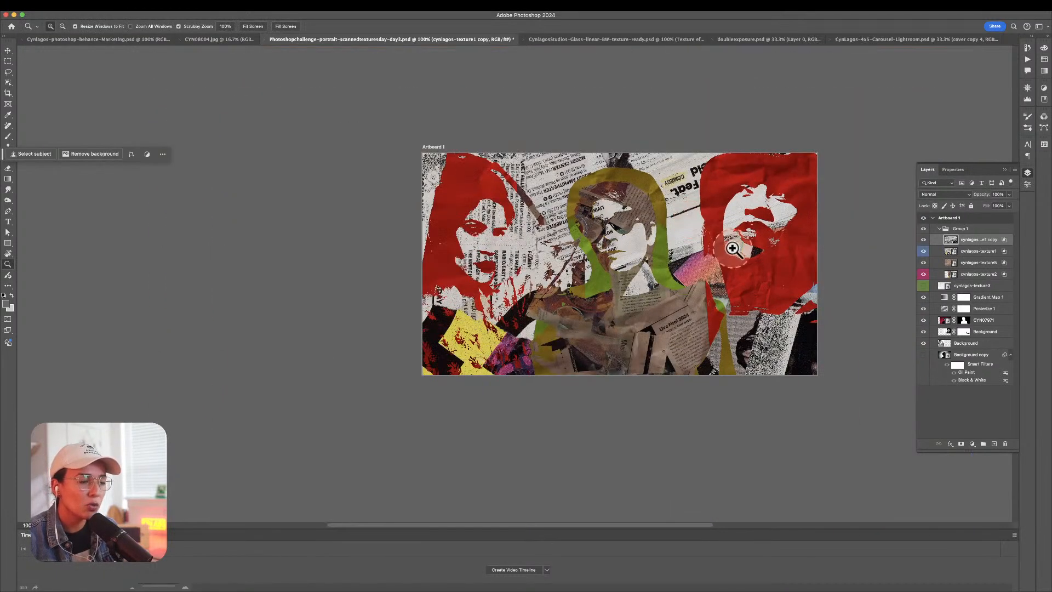
{"action": "left_click_drag", "start_coordinate": [692, 244], "coordinate": [655, 251]}
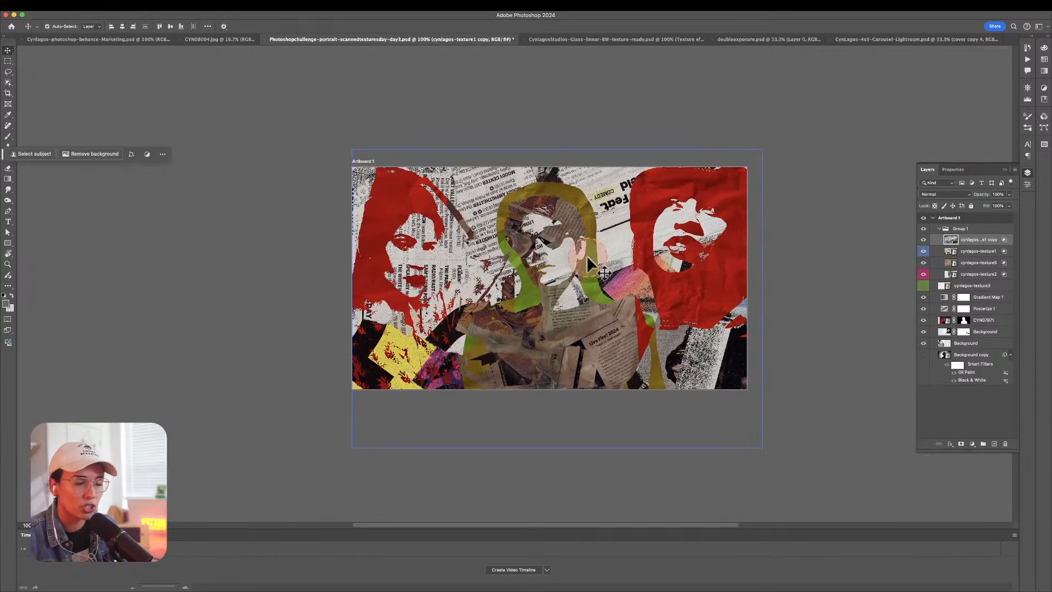
{"action": "left_click", "coordinate": [517, 252]}
{"action": "key", "text": "v"}
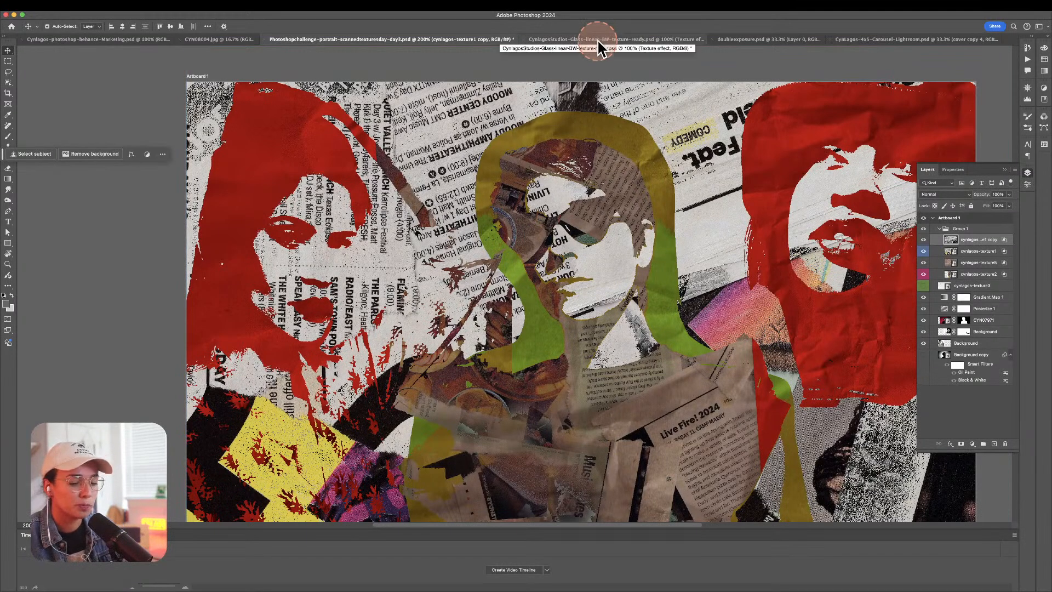
Bring up doubleexposure.psd and examine the portrait along with its clouds and clipped photo layers.
{"action": "left_click", "coordinate": [780, 47]}
{"action": "key", "text": "z"}
{"action": "left_click", "coordinate": [546, 304]}
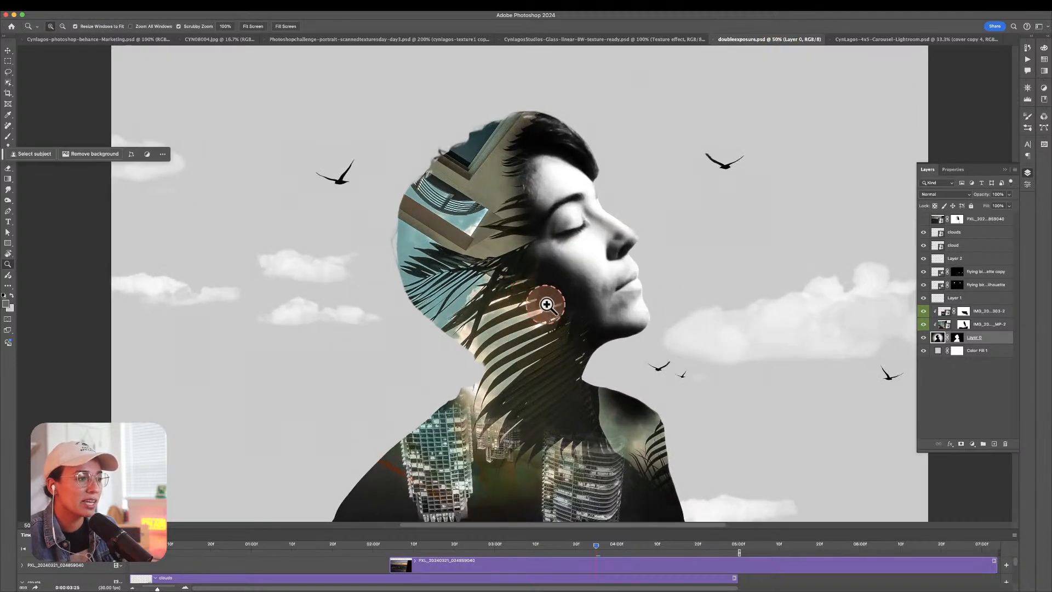
{"action": "key", "text": "v"}
{"action": "left_click", "coordinate": [925, 233]}
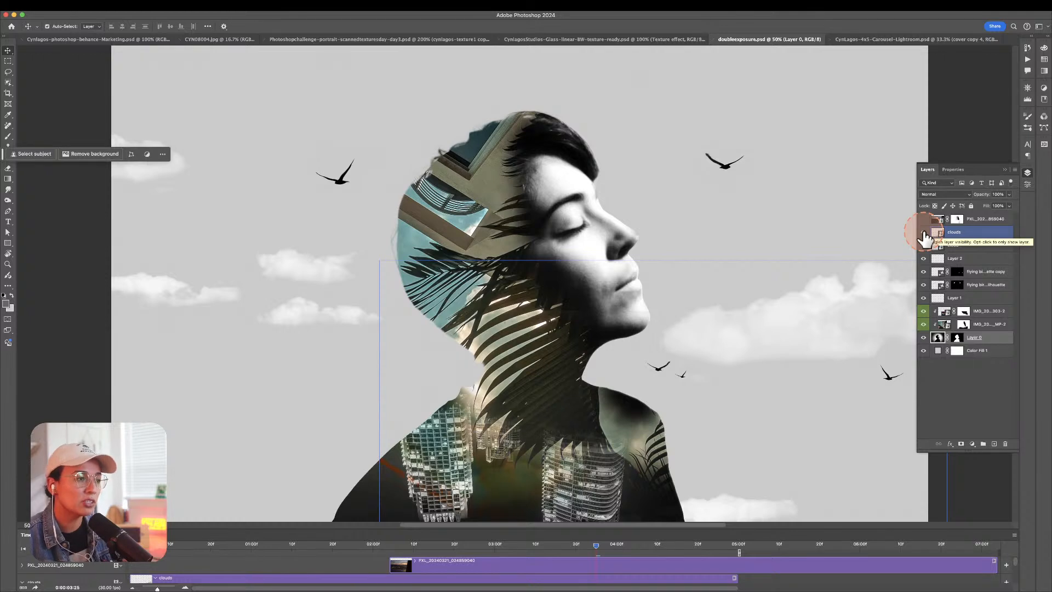
{"action": "left_click", "coordinate": [510, 178]}
{"action": "left_click", "coordinate": [497, 223]}
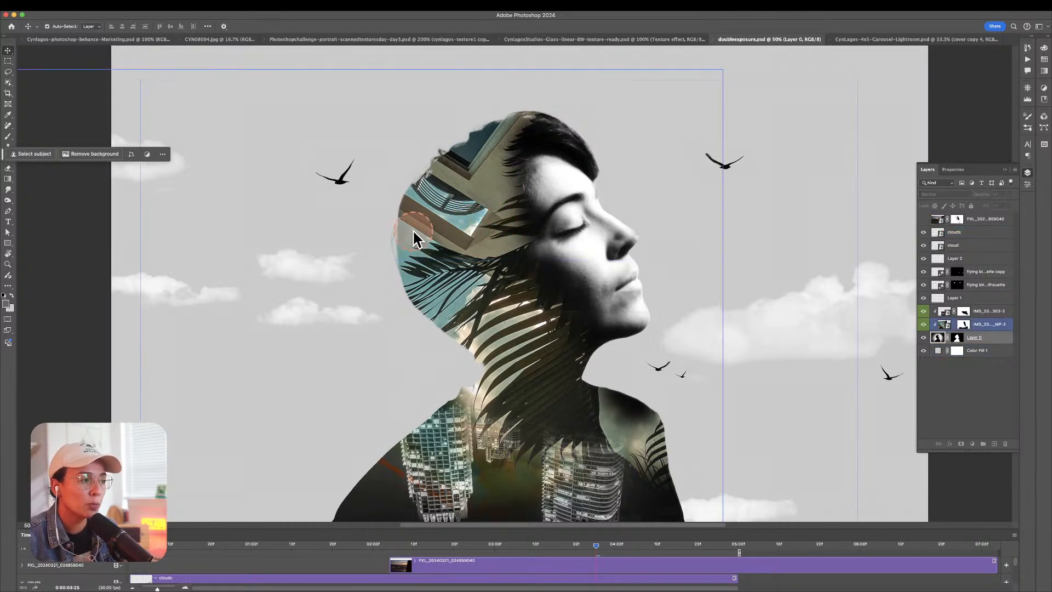
Select the IMG_20200410_122718_MP-2 layer clipped to the portrait, try repositioning its image, and undo the move.
{"action": "key", "text": "space"}
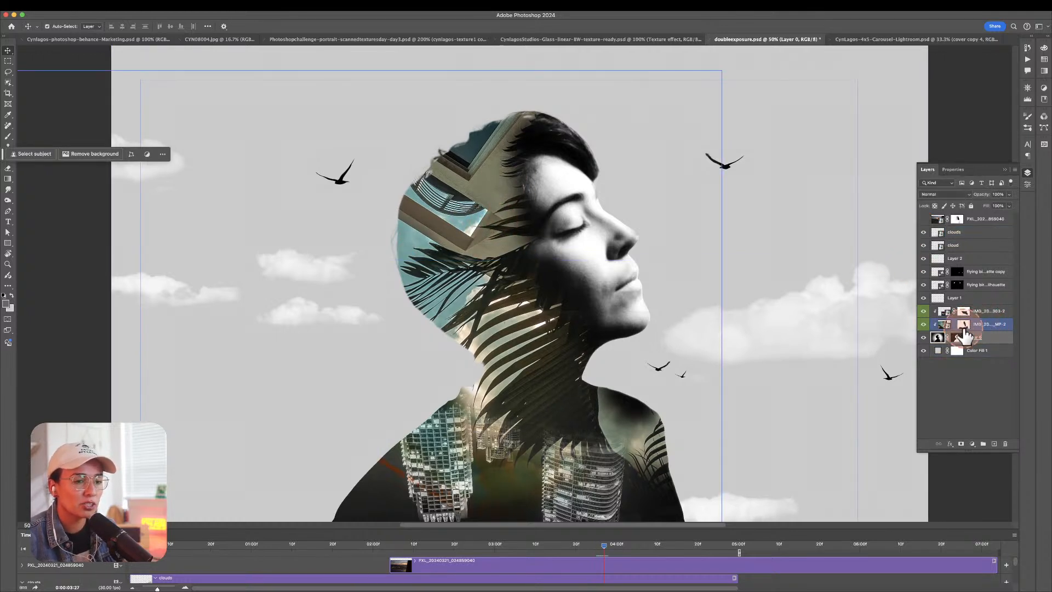
{"action": "left_click", "coordinate": [938, 331], "text": "alt"}
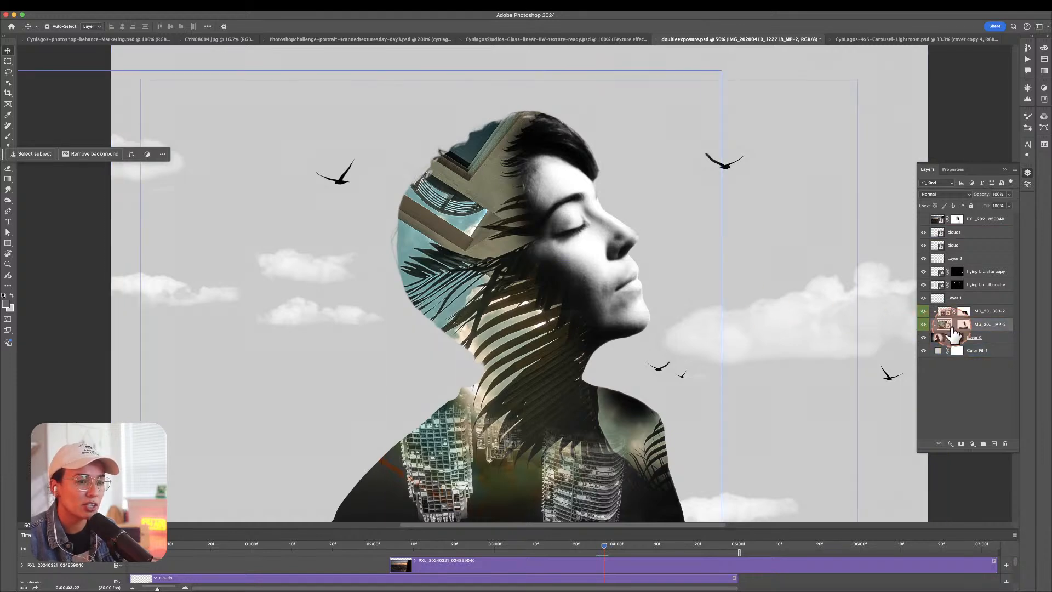
{"action": "left_click_drag", "start_coordinate": [660, 294], "coordinate": [393, 244]}
{"action": "key", "text": "super+z"}
{"action": "key", "text": "z"}
{"action": "left_click", "coordinate": [606, 278], "text": "alt"}
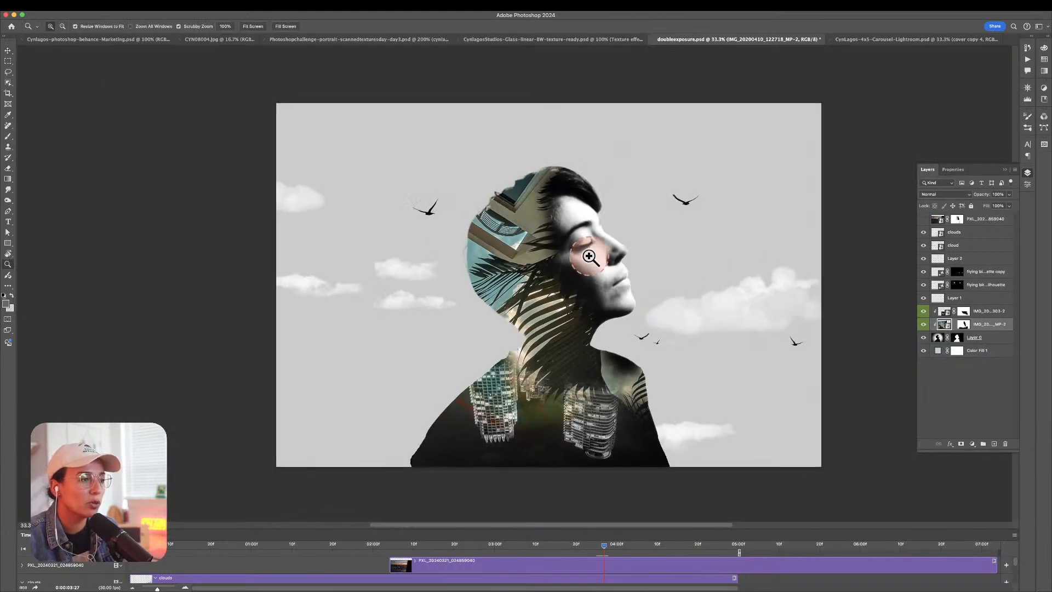
Examine the double-exposure portrait and its flying-bird silhouette layers up close.
{"action": "left_click", "coordinate": [591, 257]}
{"action": "key", "text": "v"}
{"action": "left_click", "coordinate": [727, 163]}
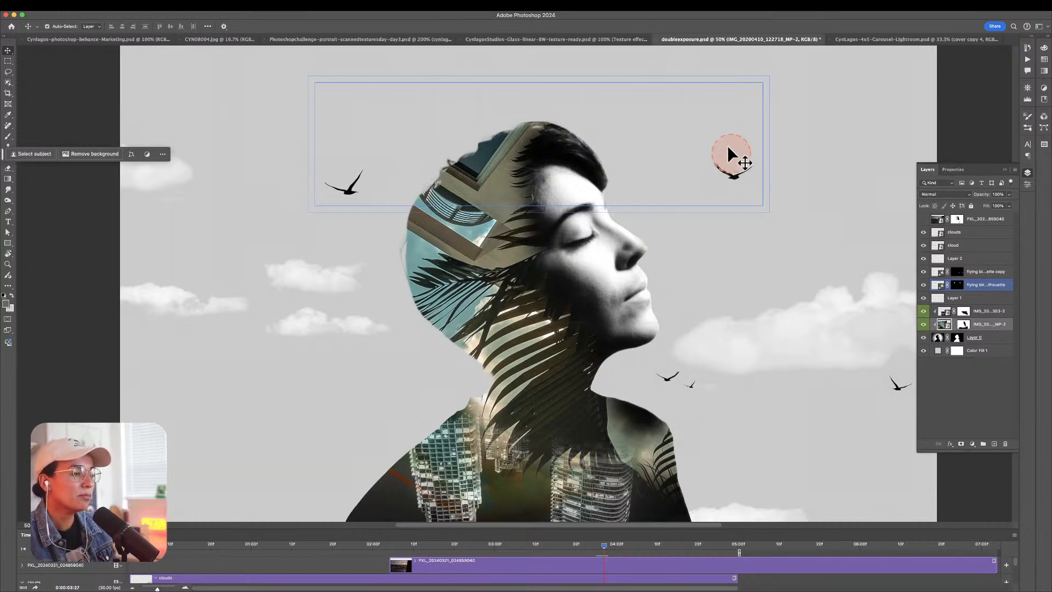
{"action": "left_click", "coordinate": [706, 142]}
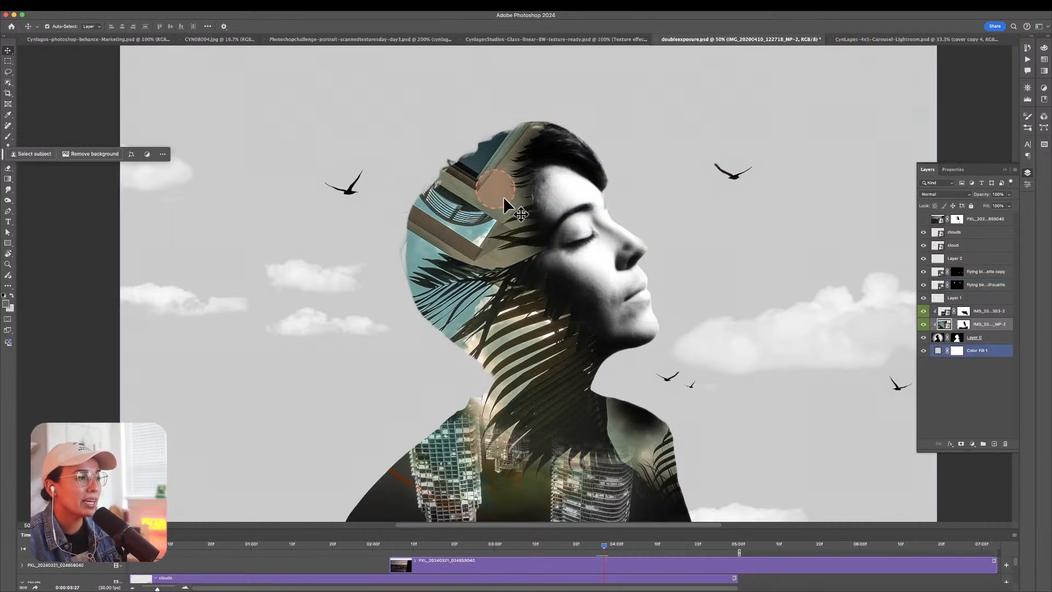
Bring up the Behance marketing artboard template and place cynlagos-Photoshoptextures image1, image2 and image3 on its banner artboard.
{"action": "left_click", "coordinate": [134, 39]}
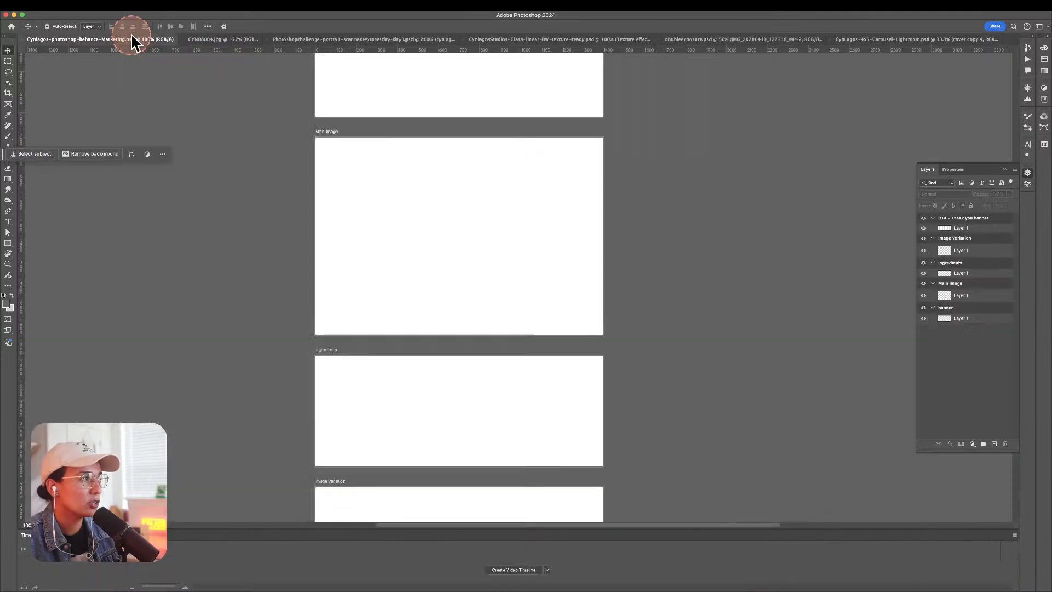
{"action": "scroll", "coordinate": [446, 225], "scroll_direction": "up", "scroll_amount": 5}
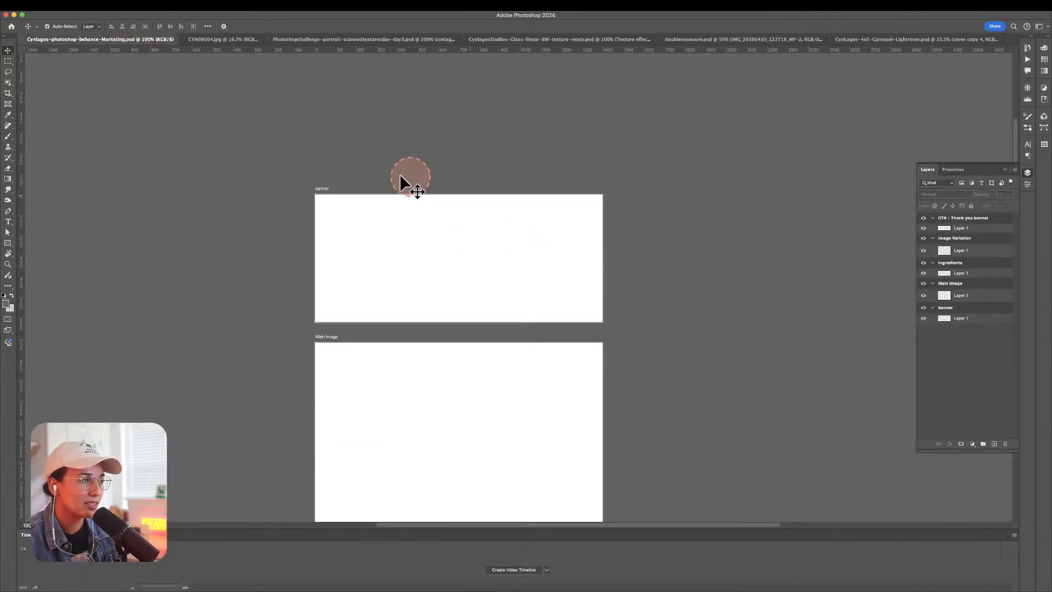
{"action": "left_click_drag", "start_coordinate": [411, 250], "coordinate": [509, 228]}
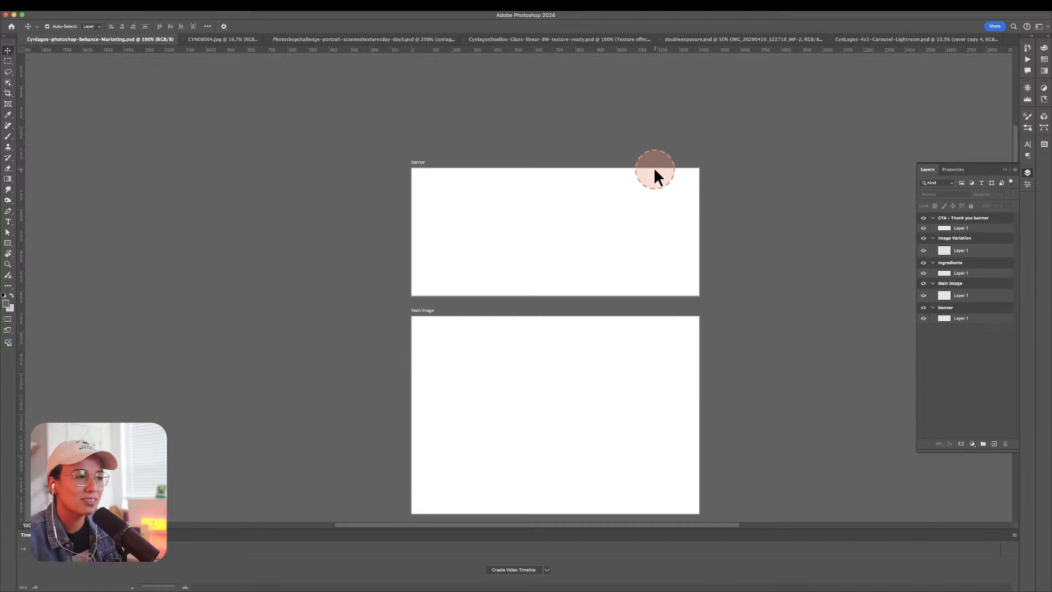
{"action": "left_click", "coordinate": [561, 225]}
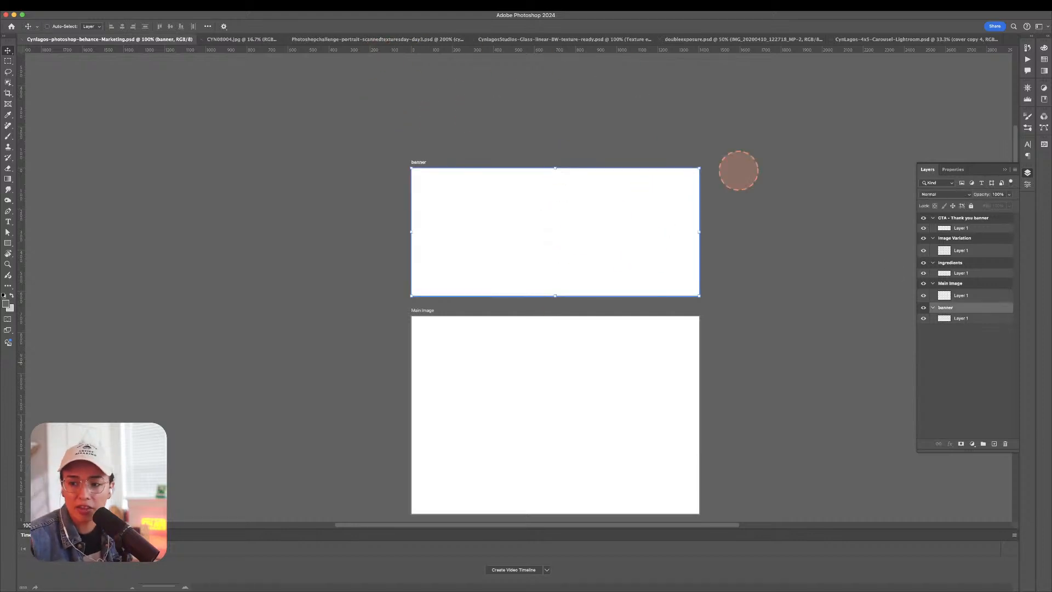
{"action": "key", "text": "super+Tab"}
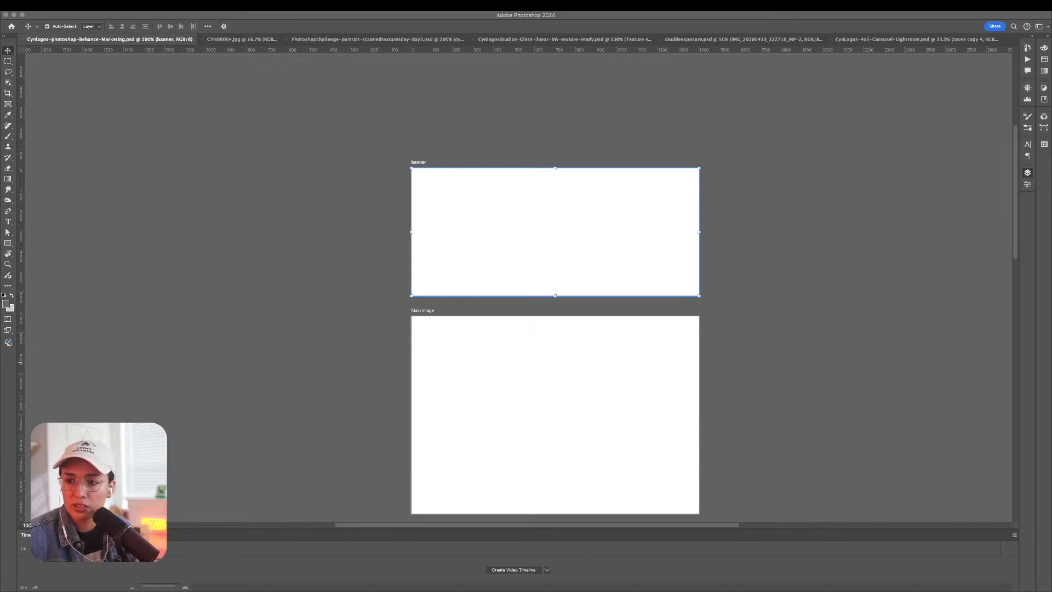
{"action": "left_click_drag", "start_coordinate": [1046, 392], "coordinate": [579, 322]}
{"action": "key", "text": "Return"}
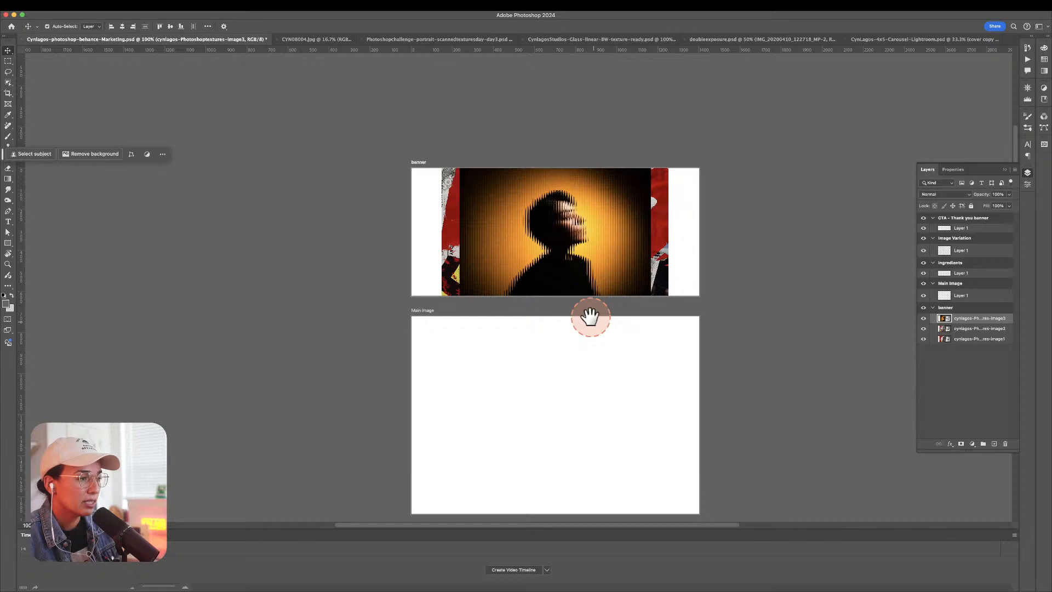
Move the orange portrait and the three-figure collage from banner to the Main Image artboard, and the circular collage to Ingredients.
{"action": "left_click_drag", "start_coordinate": [590, 316], "coordinate": [568, 223]}
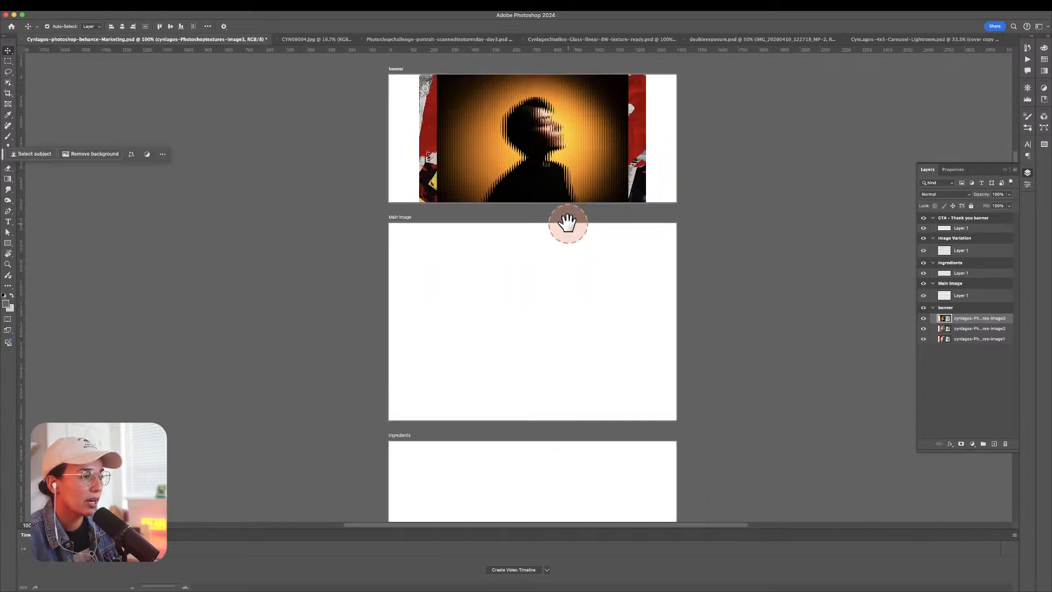
{"action": "left_click_drag", "start_coordinate": [545, 134], "coordinate": [552, 322]}
{"action": "left_click_drag", "start_coordinate": [551, 242], "coordinate": [531, 277]}
{"action": "left_click_drag", "start_coordinate": [537, 190], "coordinate": [560, 235]}
{"action": "left_click_drag", "start_coordinate": [542, 96], "coordinate": [540, 458]}
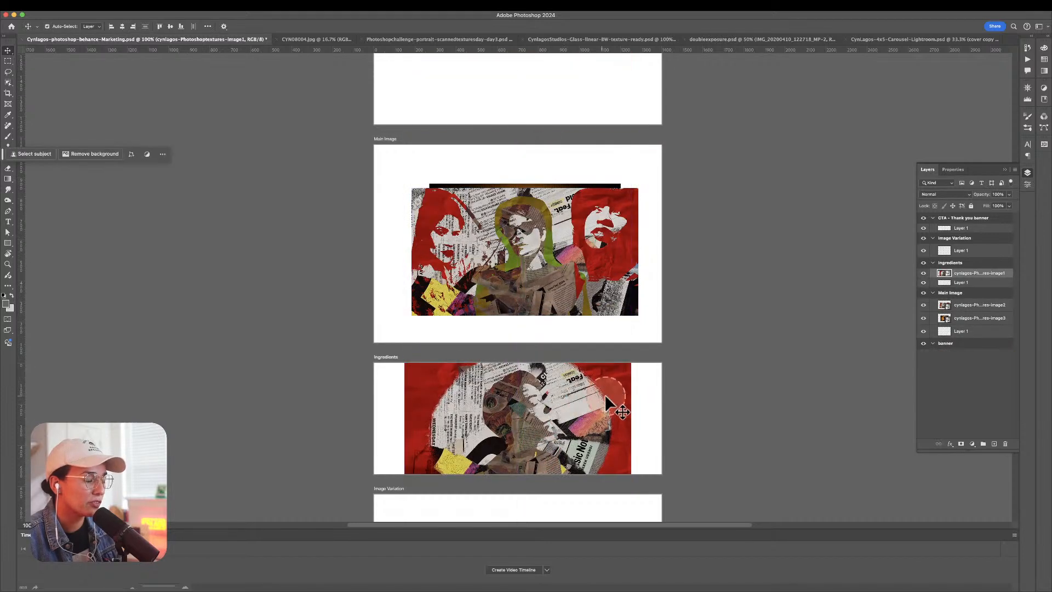
{"action": "left_click_drag", "start_coordinate": [574, 396], "coordinate": [572, 385]}
{"action": "left_click", "coordinate": [514, 319], "text": "alt"}
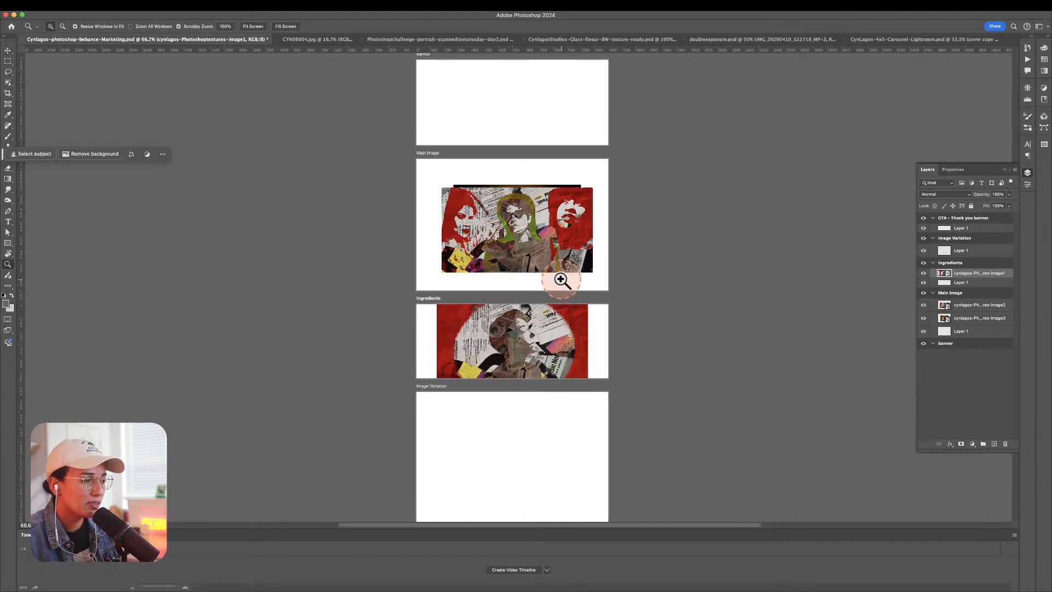
Select the banner artboard with the Artboard tool and look up the layer command for creating a new artboard.
{"action": "key", "text": "shift+v"}
{"action": "left_click", "coordinate": [564, 142]}
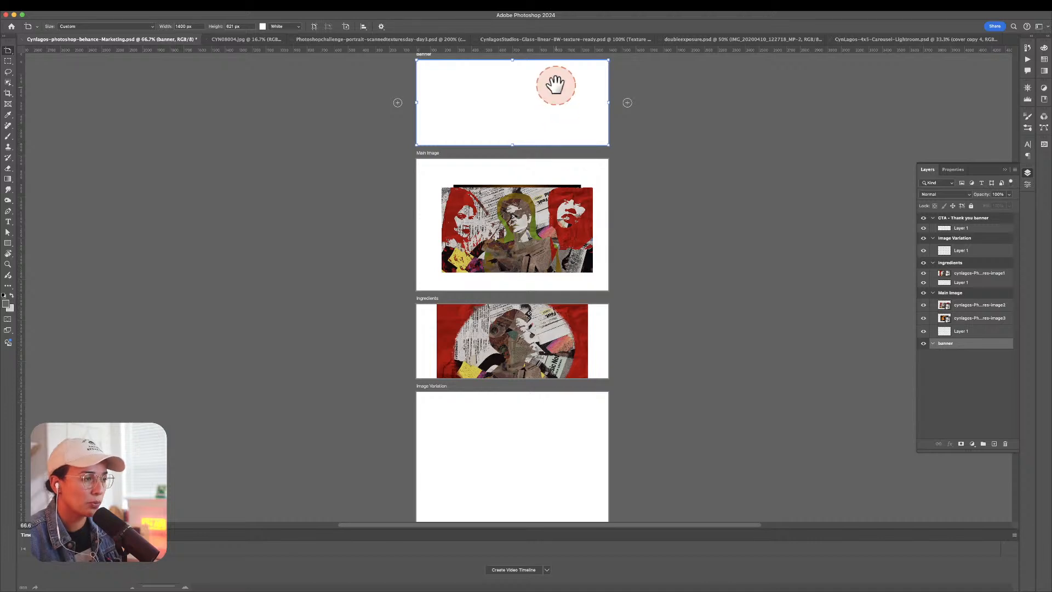
{"action": "left_click_drag", "start_coordinate": [556, 86], "coordinate": [568, 191]}
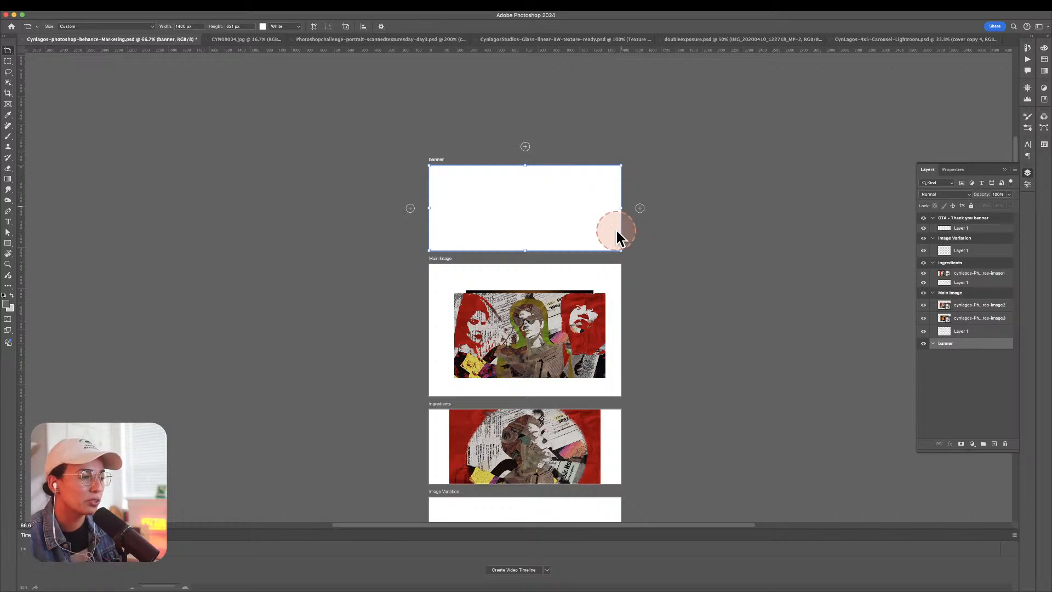
{"action": "left_click", "coordinate": [640, 209]}
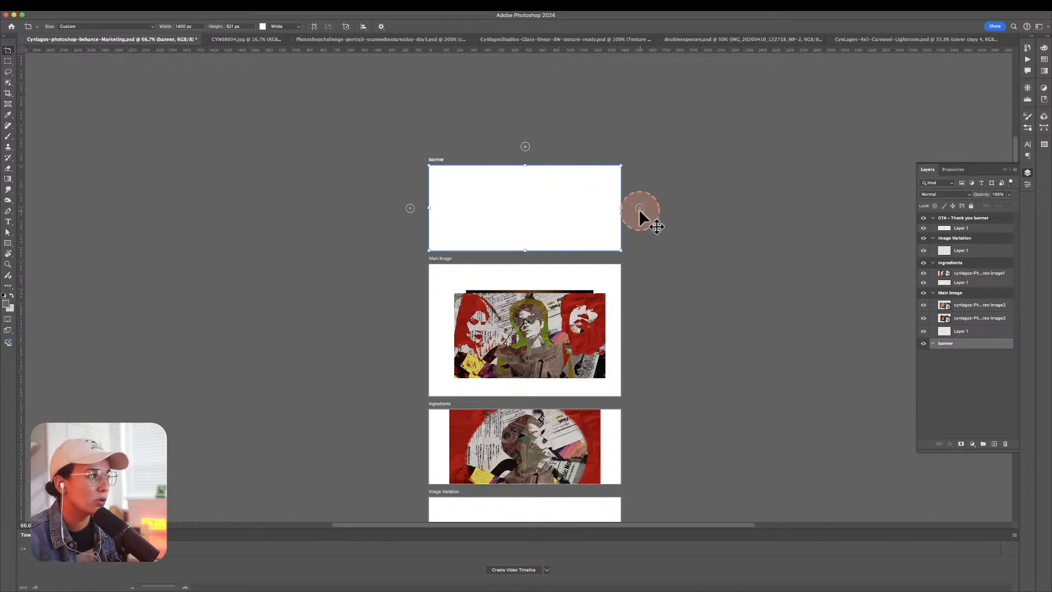
{"action": "left_click", "coordinate": [157, 12]}
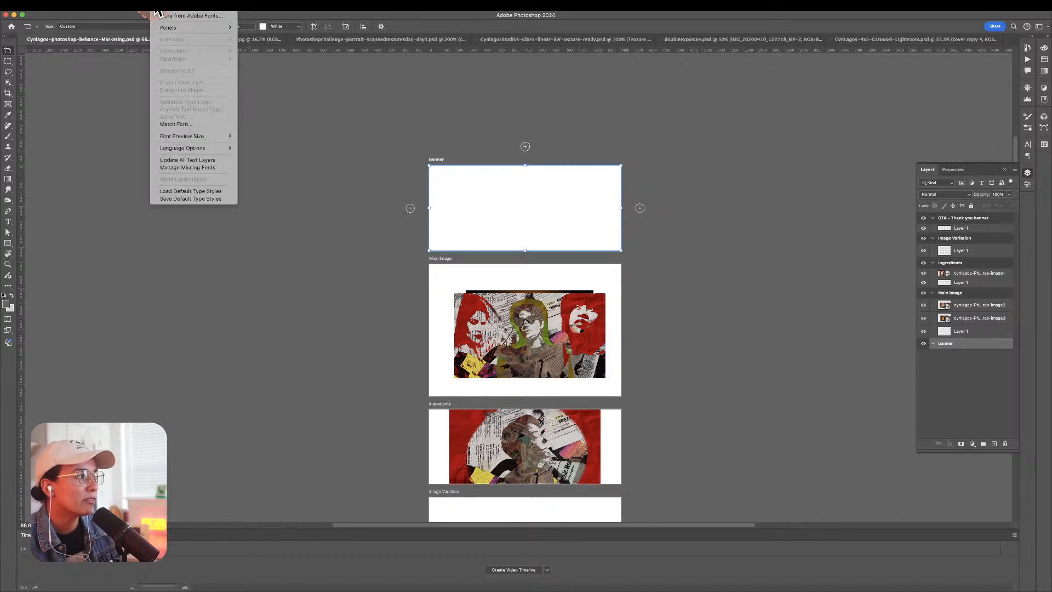
{"action": "mouse_move", "coordinate": [144, 7]}
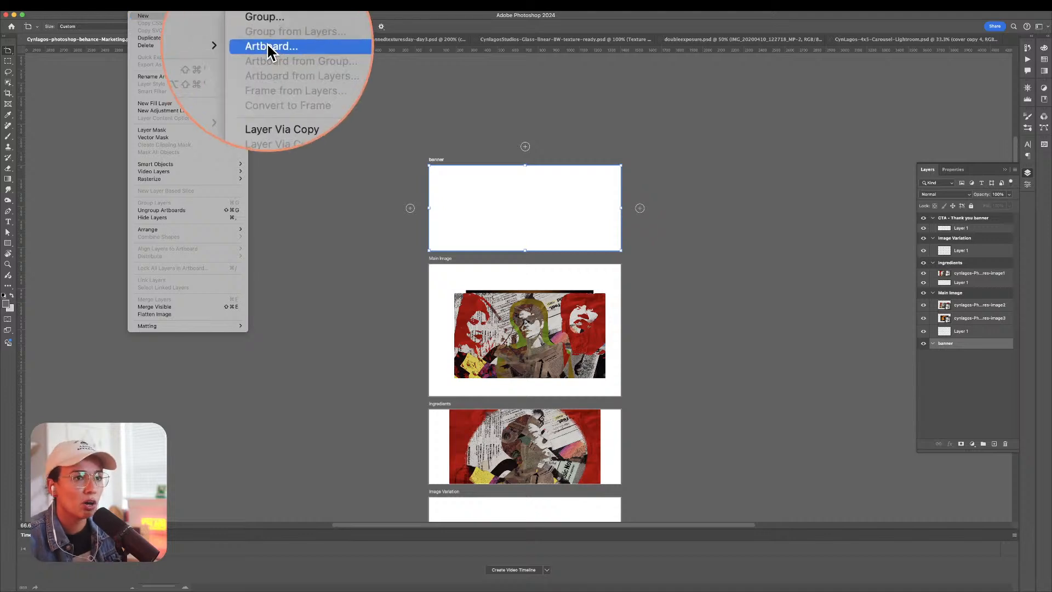
{"action": "left_click", "coordinate": [608, 223]}
Try duplicating the banner artboard beside the original, and undo the copy.
{"action": "left_click", "coordinate": [639, 208], "text": "alt"}
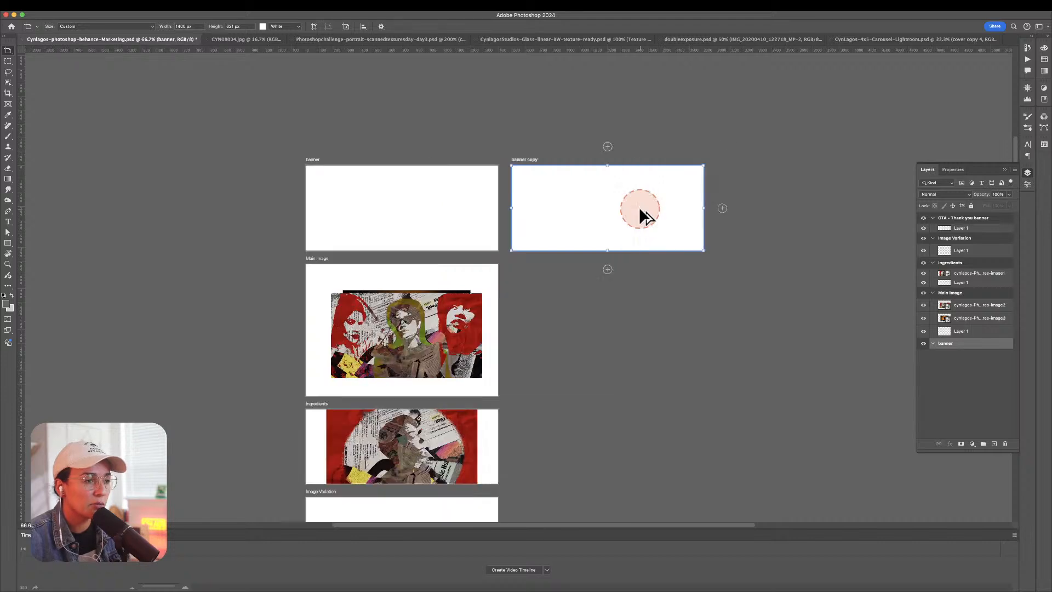
{"action": "left_click", "coordinate": [525, 146]}
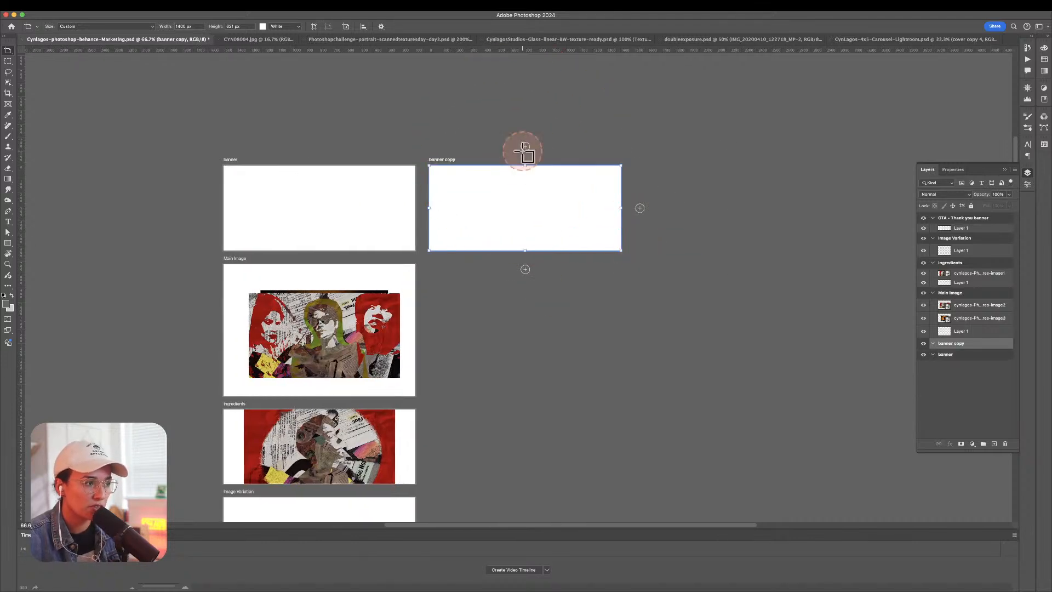
{"action": "key", "text": "super+z"}
{"action": "left_click_drag", "start_coordinate": [391, 314], "coordinate": [640, 304]}
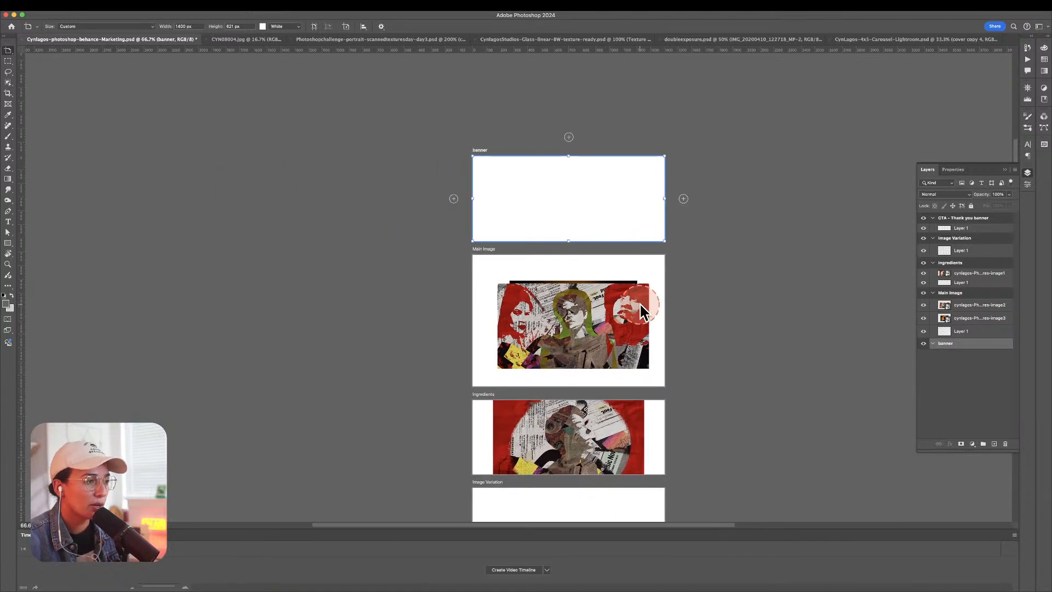
Move the circular collage from the Ingredients artboard to the middle of the Image Variation artboard.
{"action": "key", "text": "z"}
{"action": "key", "text": "a"}
{"action": "key", "text": "z"}
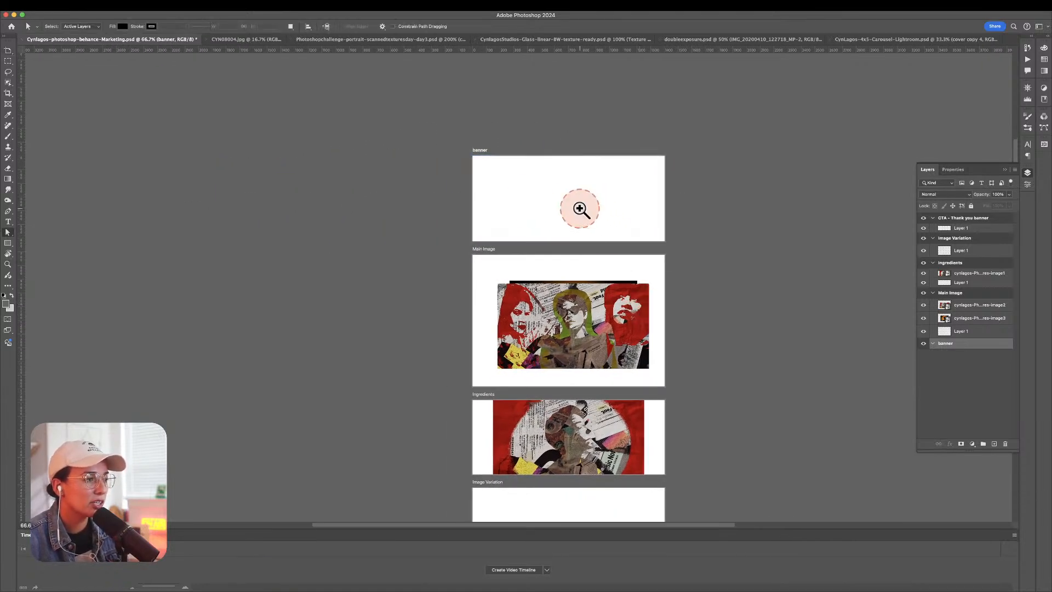
{"action": "key", "text": "v"}
{"action": "left_click", "coordinate": [583, 424]}
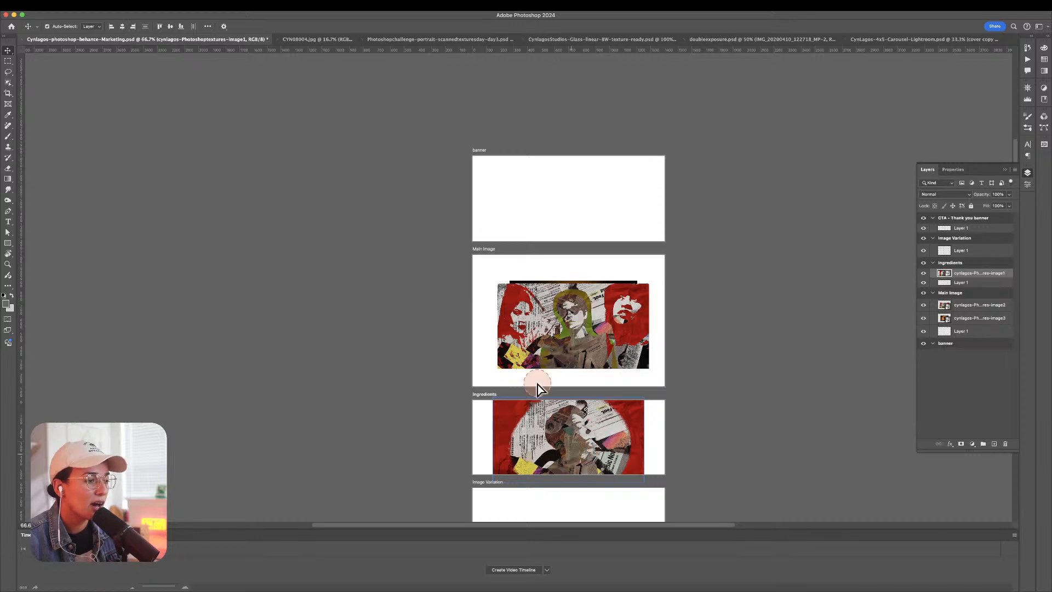
{"action": "left_click_drag", "start_coordinate": [537, 383], "coordinate": [582, 479]}
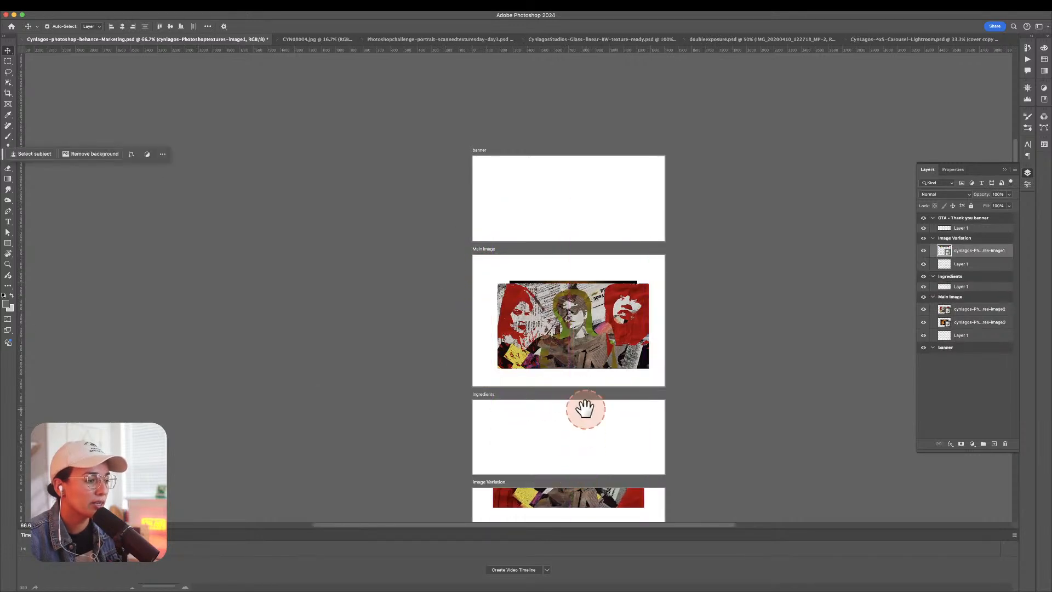
{"action": "left_click_drag", "start_coordinate": [585, 408], "coordinate": [571, 227]}
{"action": "left_click_drag", "start_coordinate": [570, 338], "coordinate": [555, 420]}
Scale the circular collage up until it fills the Image Variation artboard.
{"action": "key", "text": "ctrl+t"}
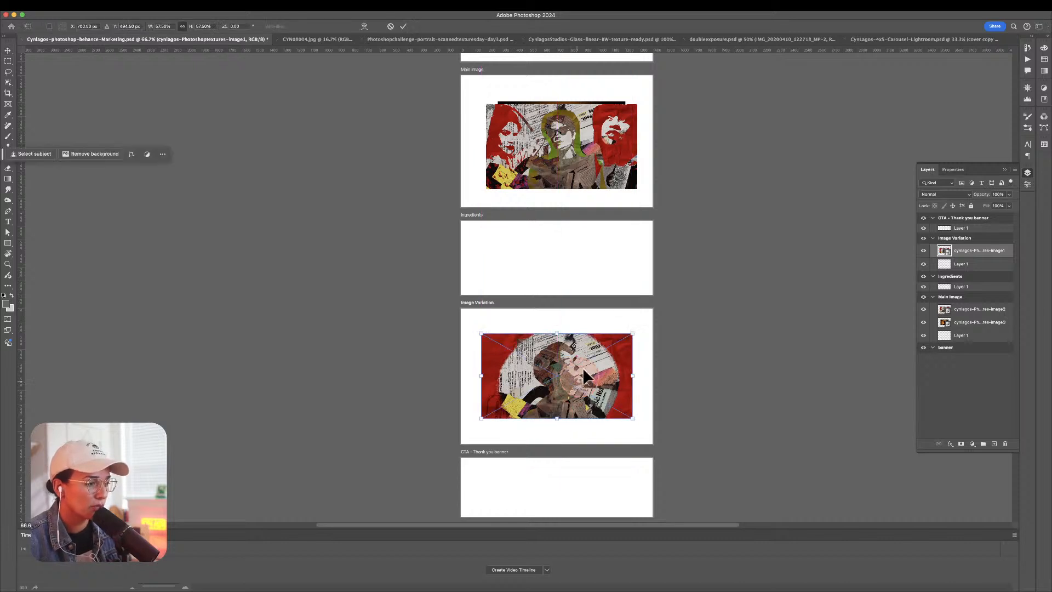
{"action": "left_click_drag", "start_coordinate": [633, 333], "coordinate": [684, 318]}
{"action": "key", "text": "Return"}
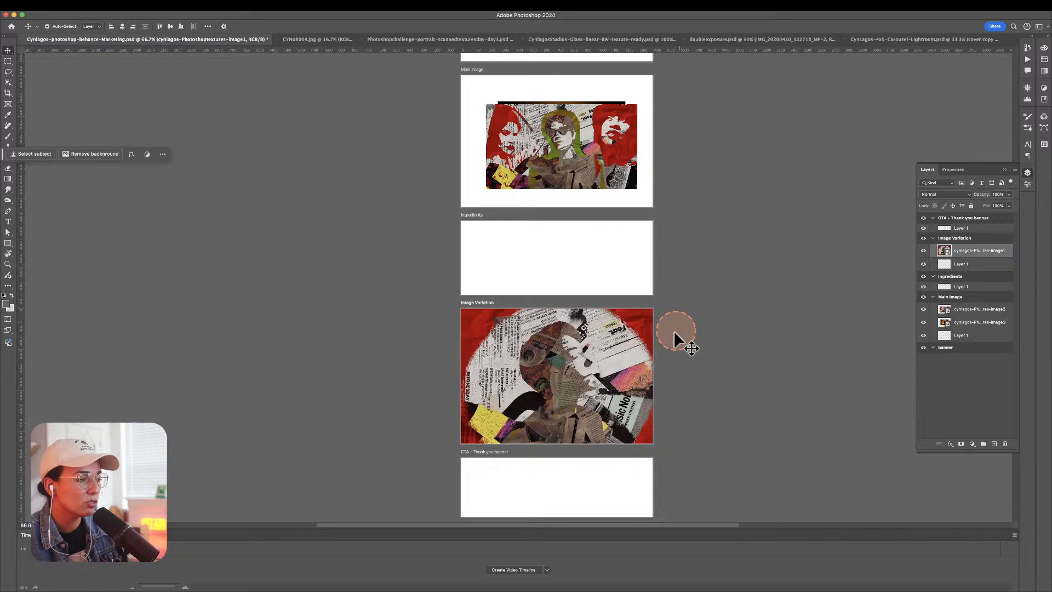
Move the three-figure collage from Main Image to the CTA - Thank you banner artboard, and duplicate the Image Variation artboard with its contents.
{"action": "left_click_drag", "start_coordinate": [578, 137], "coordinate": [588, 468]}
{"action": "scroll", "coordinate": [583, 361], "scroll_direction": "down", "scroll_amount": 3}
{"action": "left_click", "coordinate": [632, 267]}
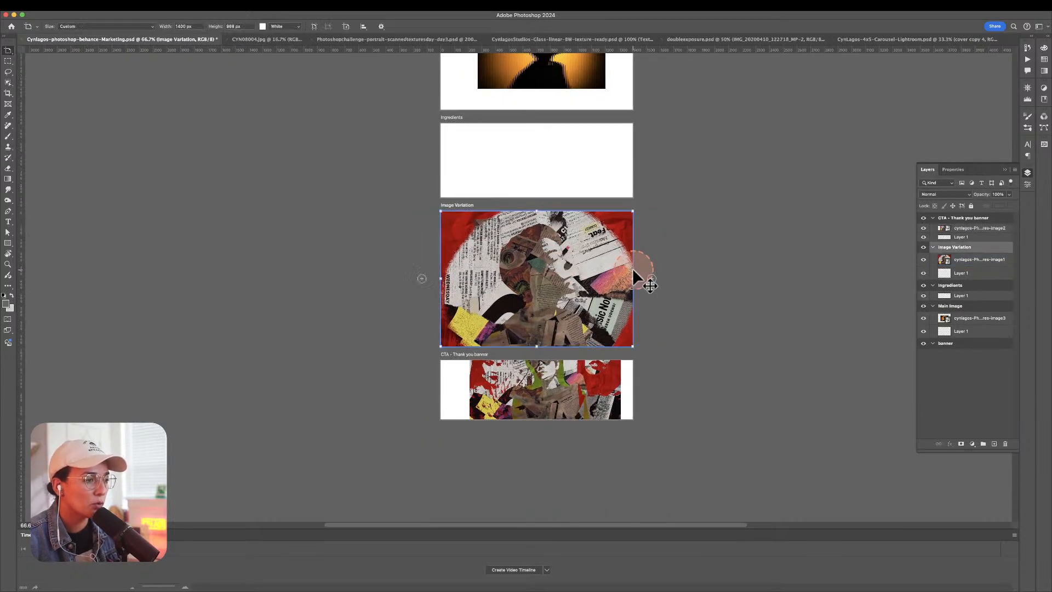
{"action": "left_click", "coordinate": [651, 278], "text": "alt"}
Replace the circular collage on the Image Variation copy artboard with the three-figure collage from the CTA - Thank you banner artboard.
{"action": "key", "text": "v"}
{"action": "left_click", "coordinate": [533, 258]}
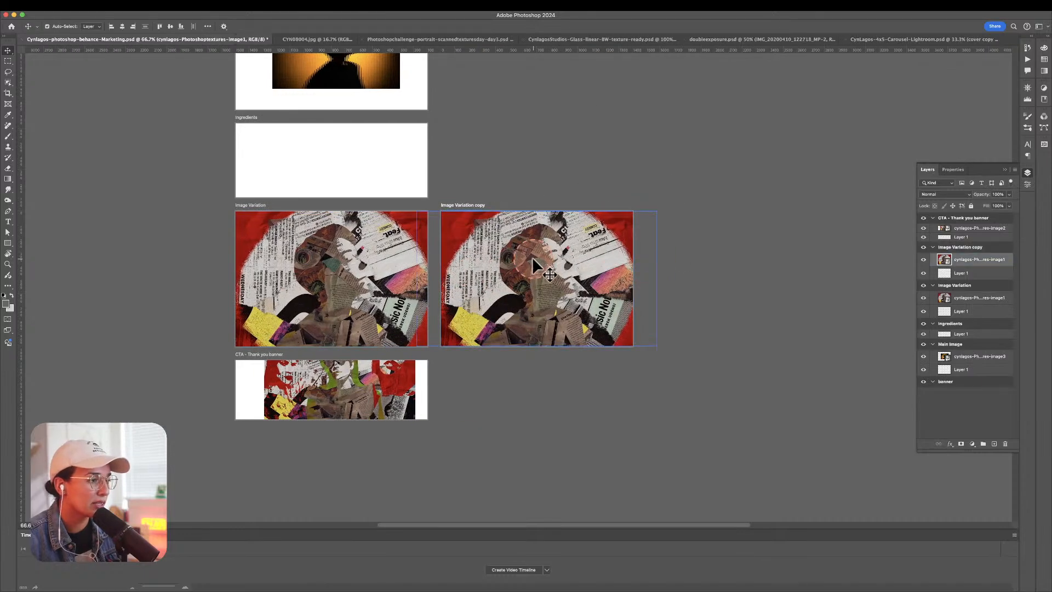
{"action": "key", "text": "Delete"}
{"action": "left_click_drag", "start_coordinate": [327, 392], "coordinate": [515, 295]}
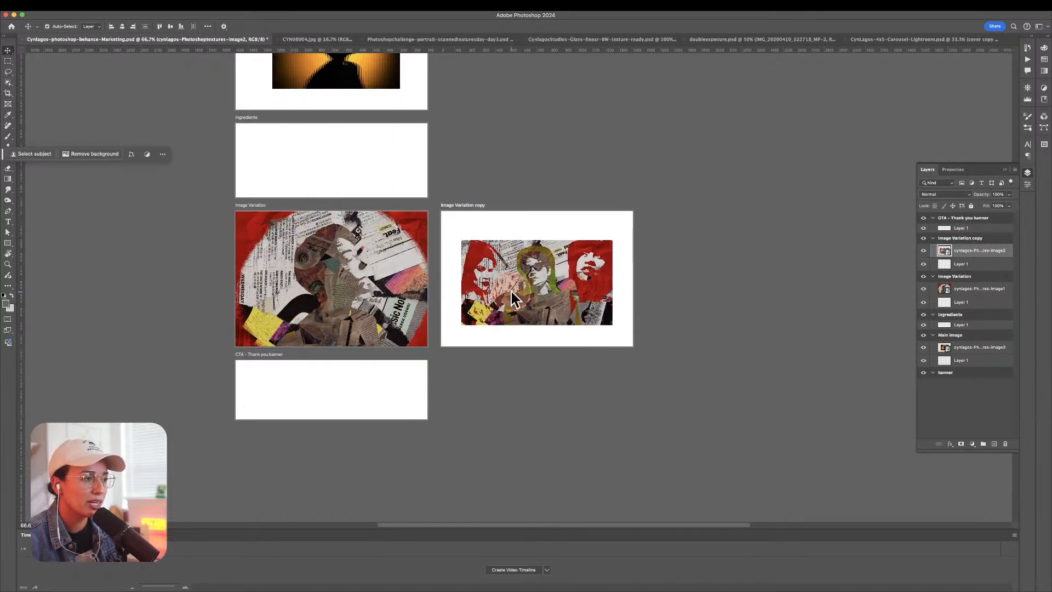
Collapse the CTA - Thank you banner, Image Variation copy, Image Variation and Ingredients artboards in the layer list.
{"action": "left_click", "coordinate": [933, 218]}
{"action": "left_click", "coordinate": [933, 229]}
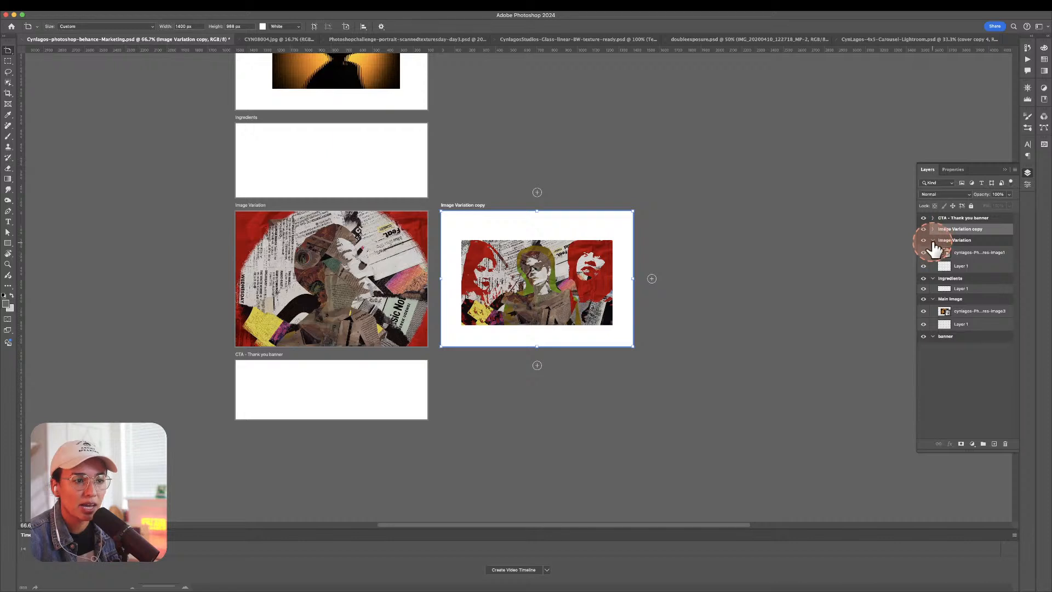
{"action": "left_click", "coordinate": [933, 240]}
{"action": "left_click", "coordinate": [931, 250]}
Give the Ingredients artboard a red colour label in the layer list.
{"action": "right_click", "coordinate": [929, 254]}
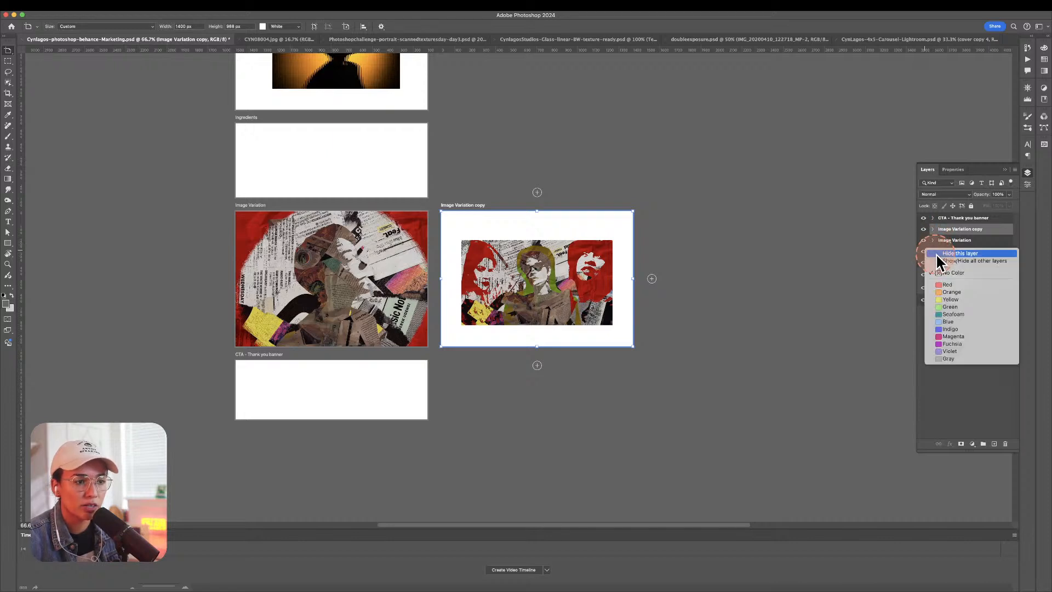
{"action": "left_click", "coordinate": [911, 254]}
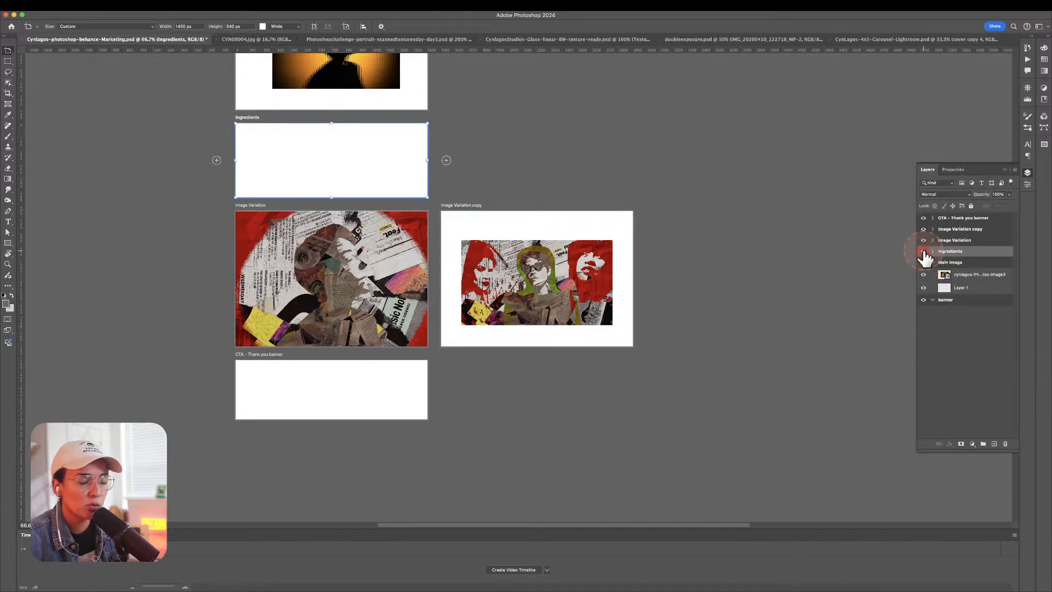
{"action": "left_click", "coordinate": [923, 252]}
{"action": "left_click", "coordinate": [923, 251]}
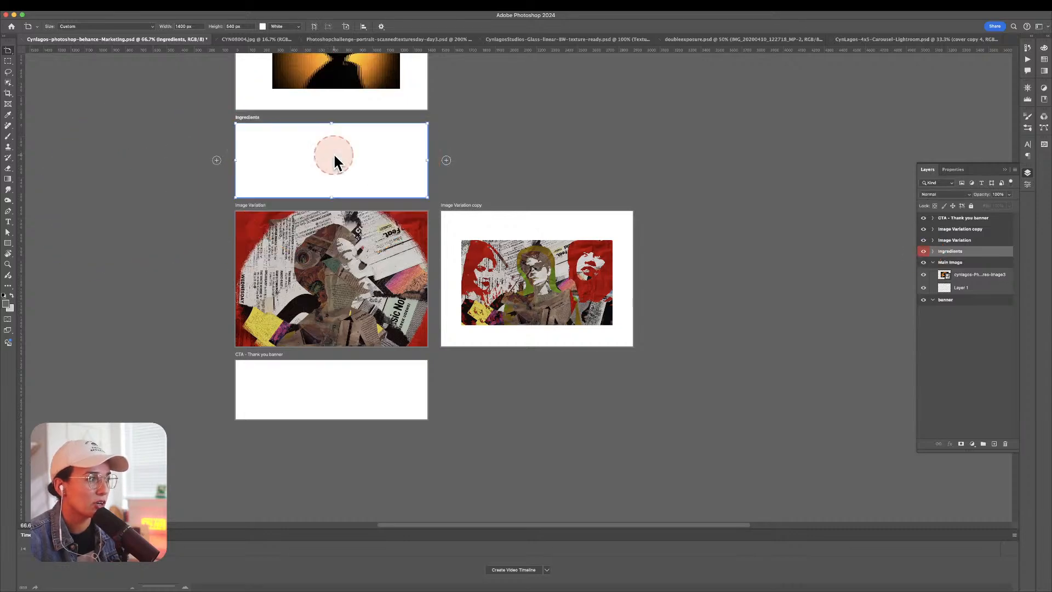
Set the background colour of the Image Variation copy artboard to black.
{"action": "left_click_drag", "start_coordinate": [325, 127], "coordinate": [462, 291]}
{"action": "key", "text": "v"}
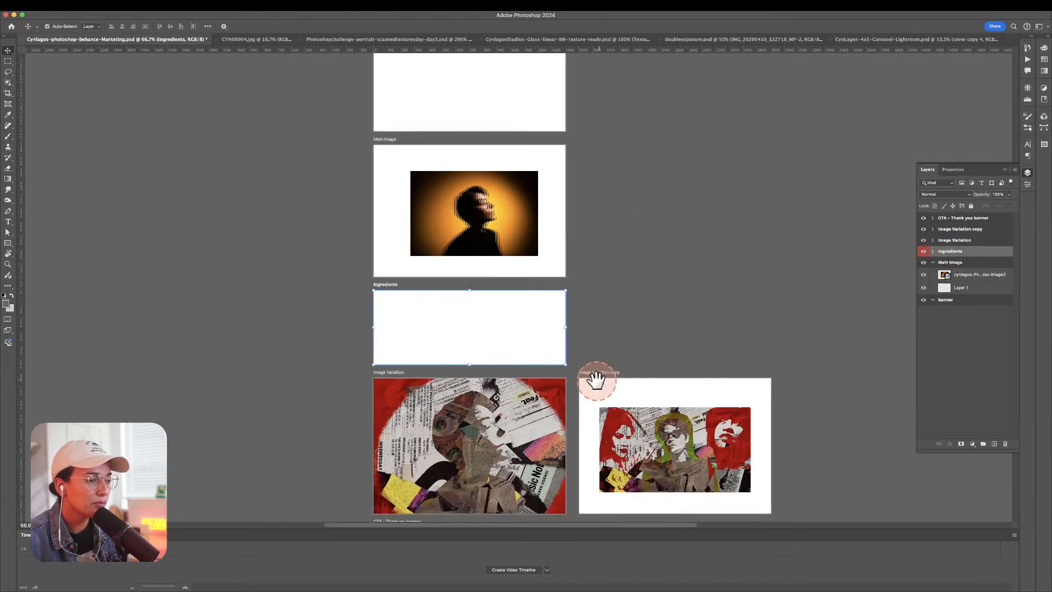
{"action": "left_click_drag", "start_coordinate": [596, 377], "coordinate": [615, 291]}
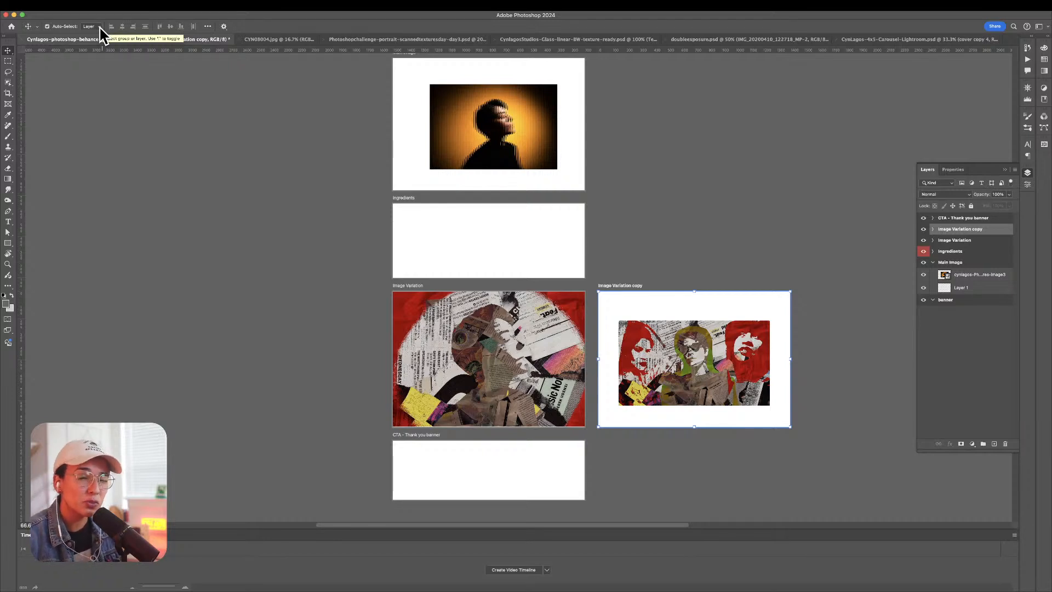
{"action": "key", "text": "shift+v"}
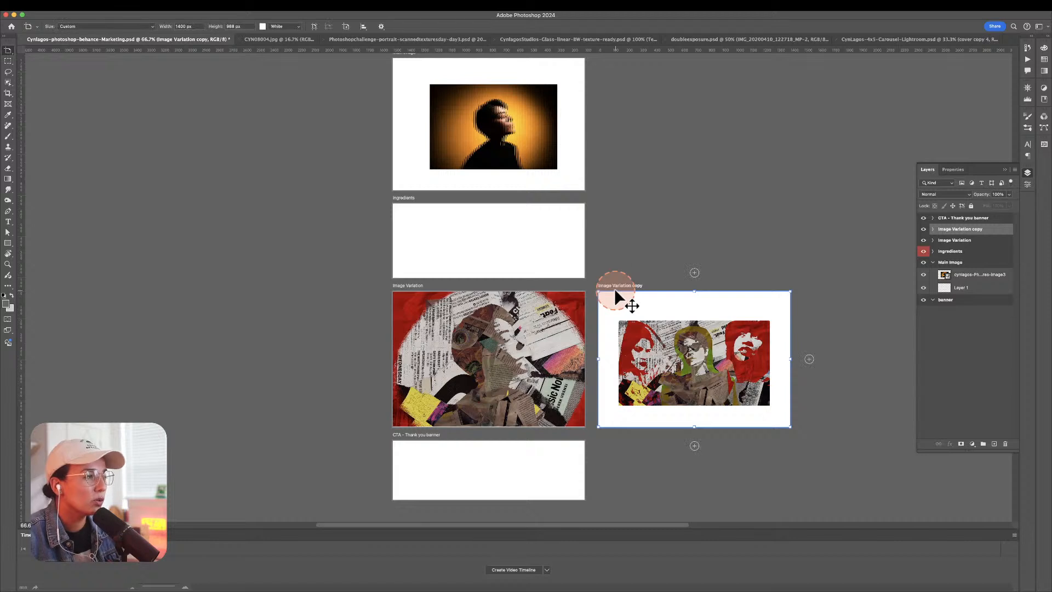
{"action": "left_click", "coordinate": [265, 28]}
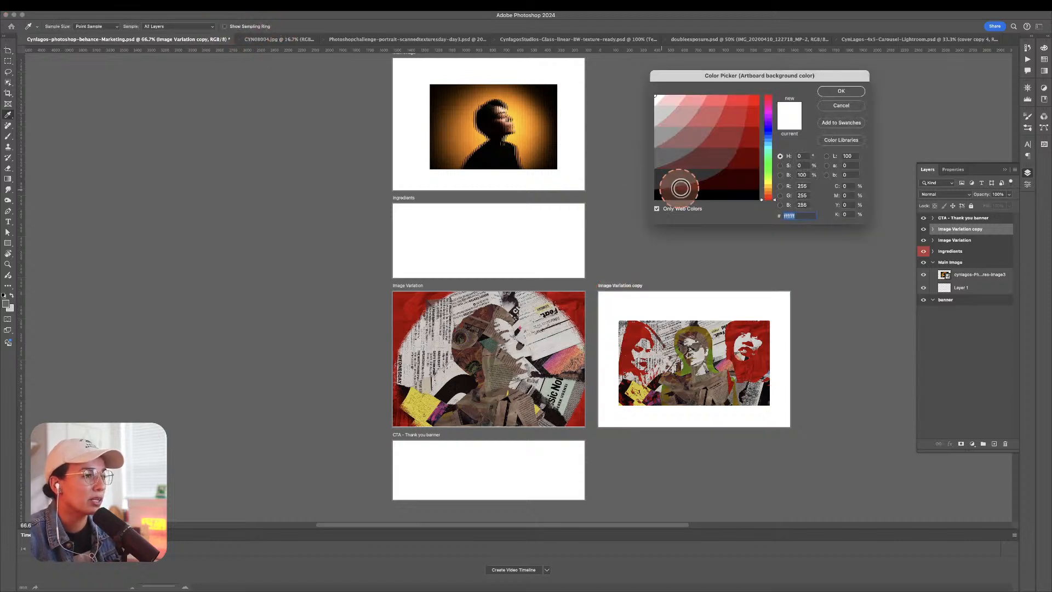
{"action": "left_click", "coordinate": [678, 195]}
{"action": "left_click", "coordinate": [835, 91]}
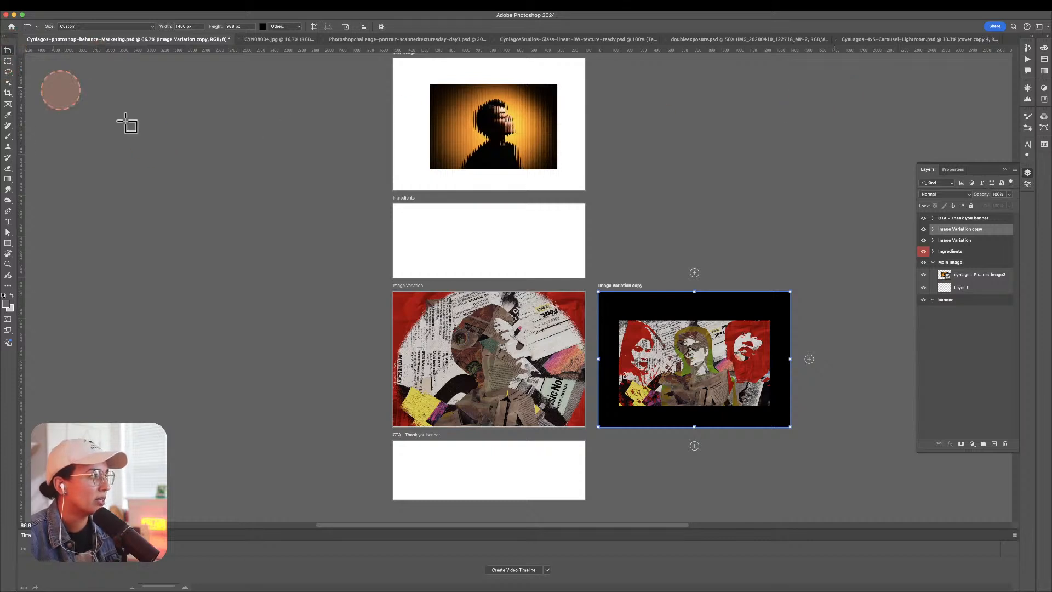
Set the background of the Main Image artboard with the orange portrait to Black.
{"action": "left_click", "coordinate": [442, 202]}
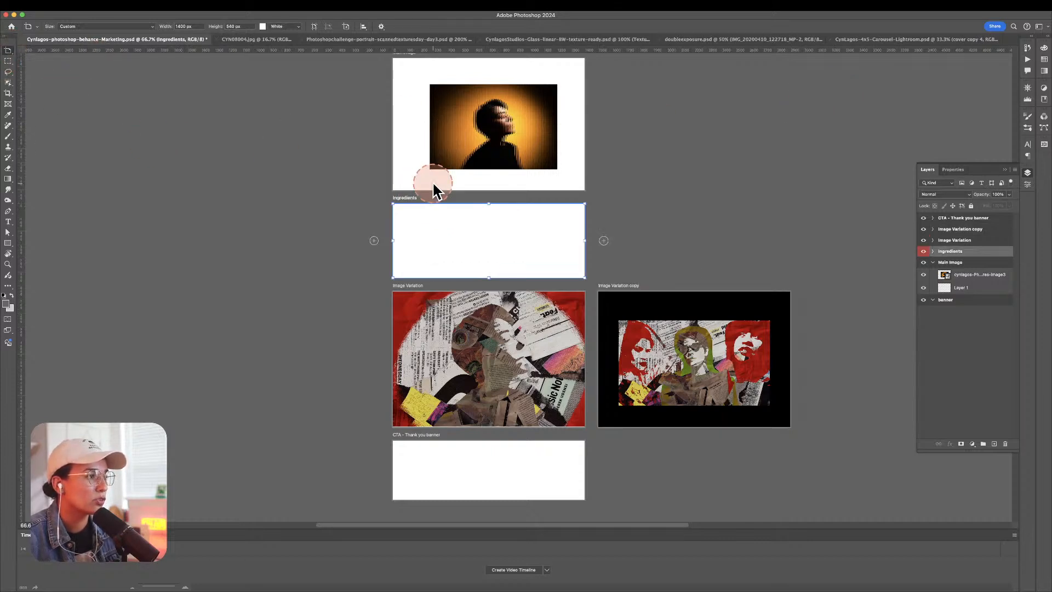
{"action": "key", "text": "v"}
{"action": "left_click", "coordinate": [436, 189]}
{"action": "left_click", "coordinate": [8, 51]}
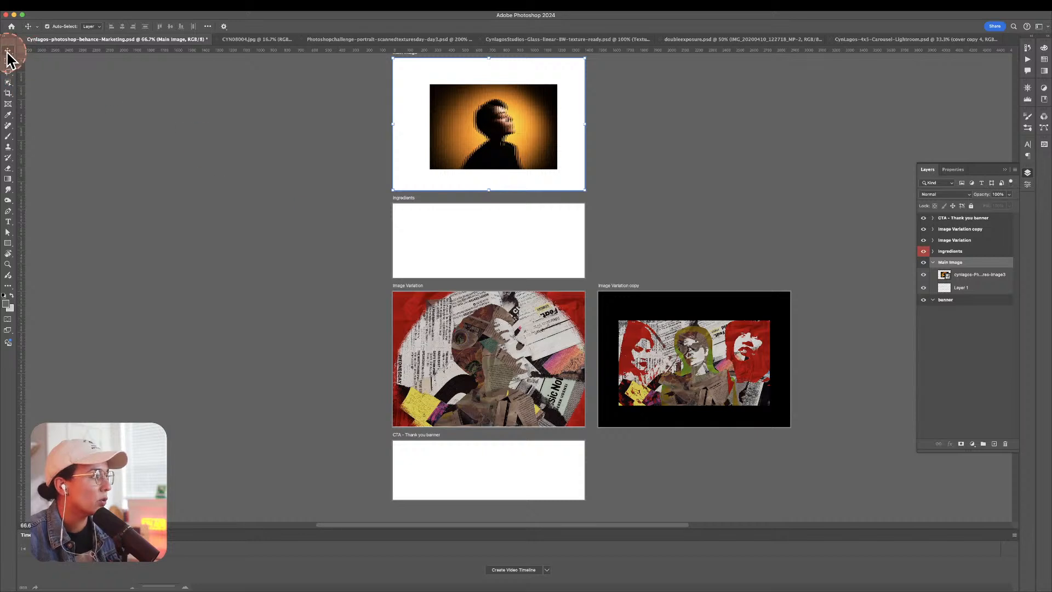
{"action": "left_click", "coordinate": [406, 156]}
{"action": "left_click", "coordinate": [439, 187]}
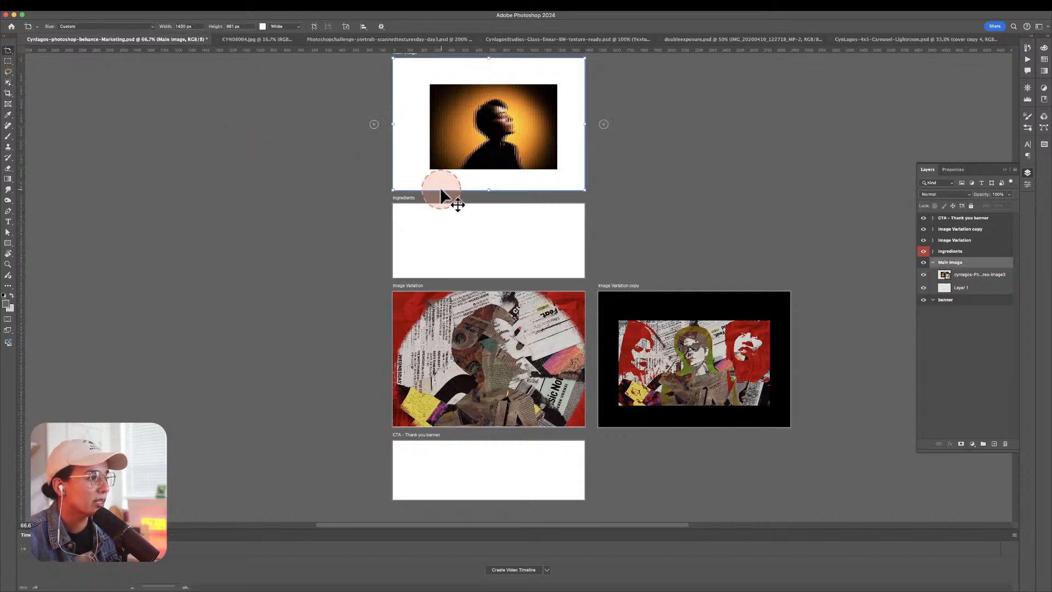
{"action": "left_click", "coordinate": [278, 27]}
{"action": "left_click", "coordinate": [282, 36]}
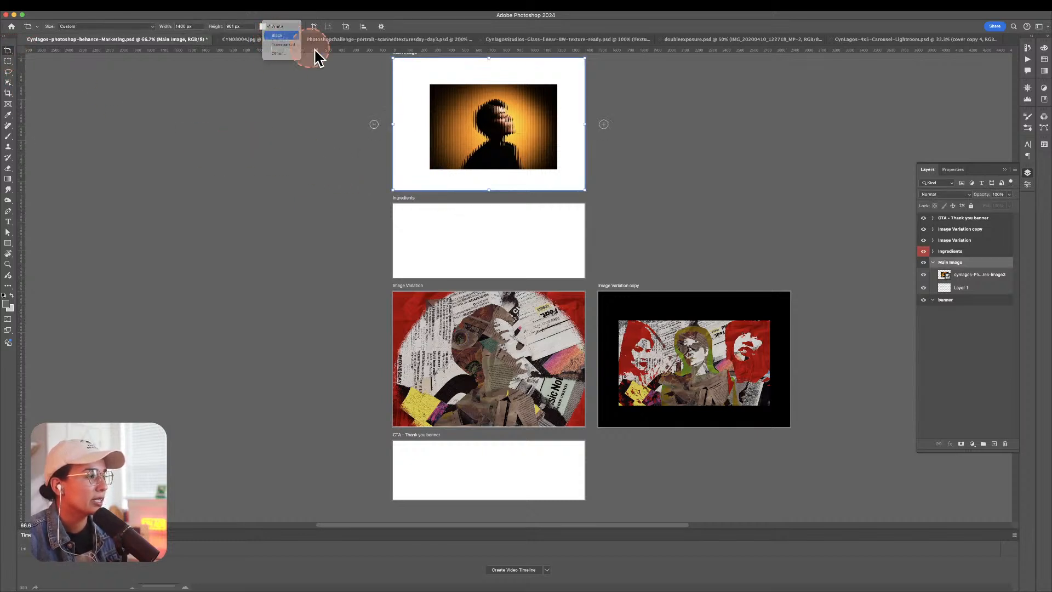
Deselect the artboard and set the canvas surround colour to Black.
{"action": "key", "text": "v"}
{"action": "left_click", "coordinate": [665, 163]}
{"action": "right_click", "coordinate": [664, 163]}
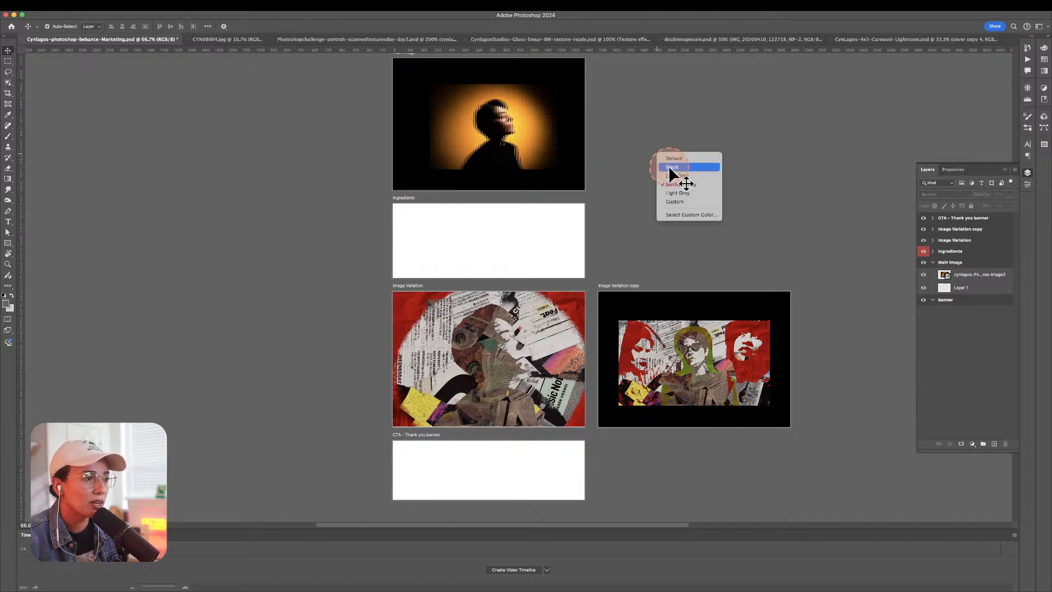
{"action": "left_click", "coordinate": [680, 165]}
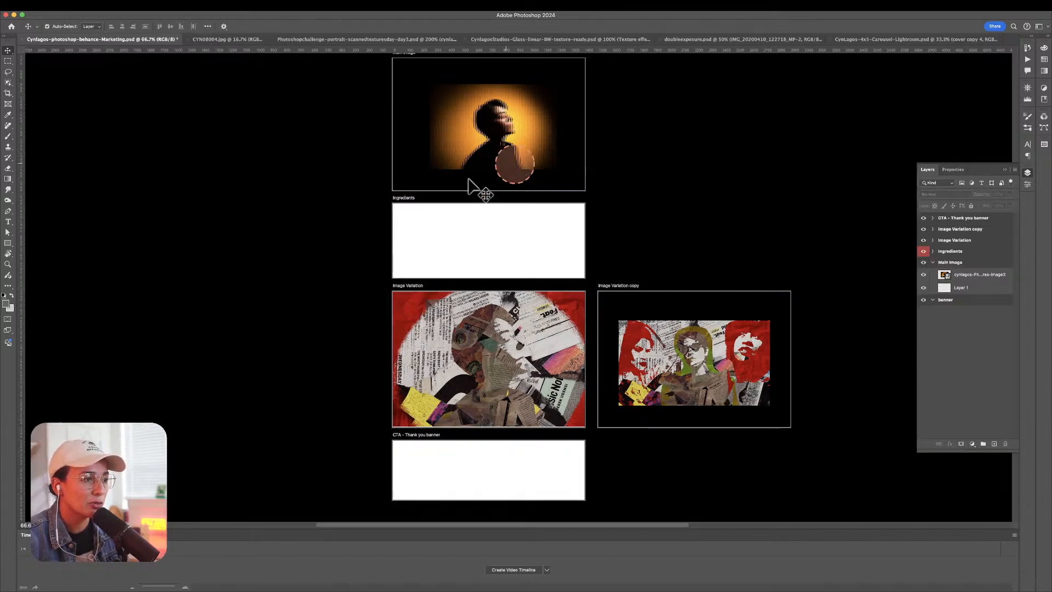
Set the canvas surround colour around the artboards to Dark Gray.
{"action": "right_click", "coordinate": [668, 162]}
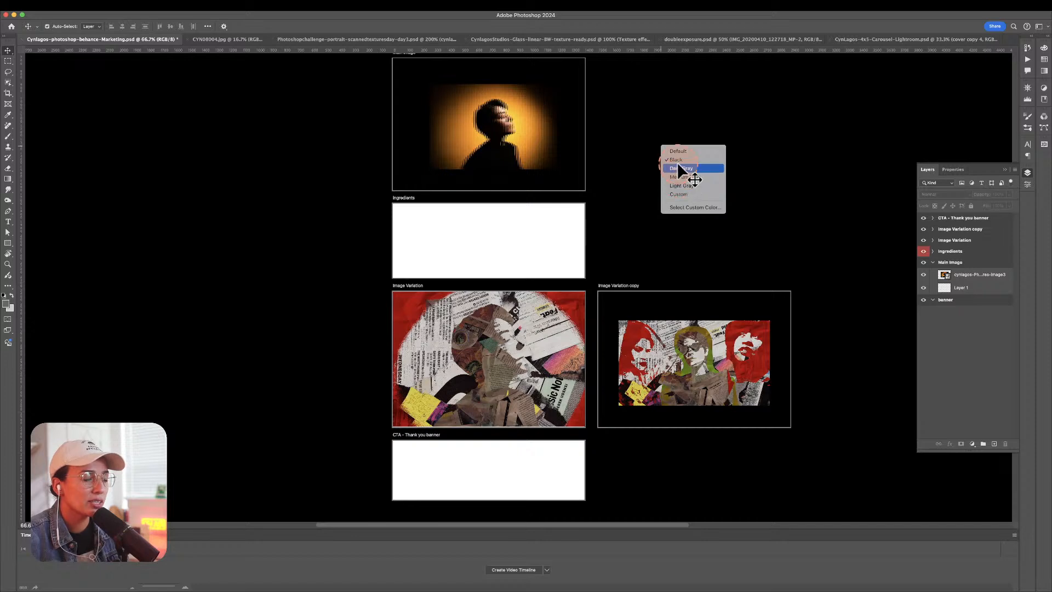
{"action": "right_click", "coordinate": [664, 124]}
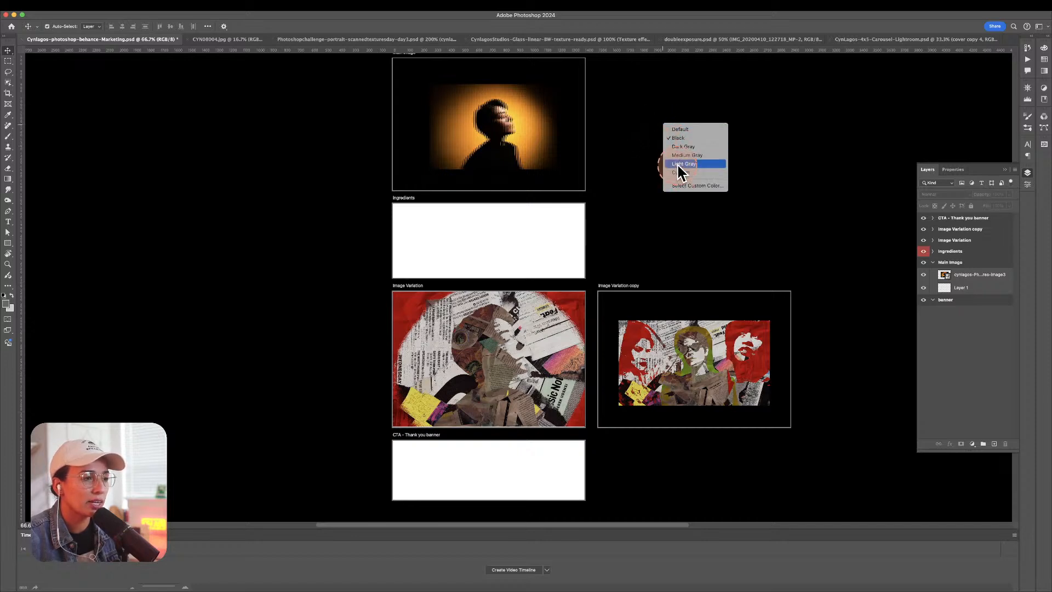
{"action": "left_click", "coordinate": [679, 146]}
{"action": "right_click", "coordinate": [631, 140]}
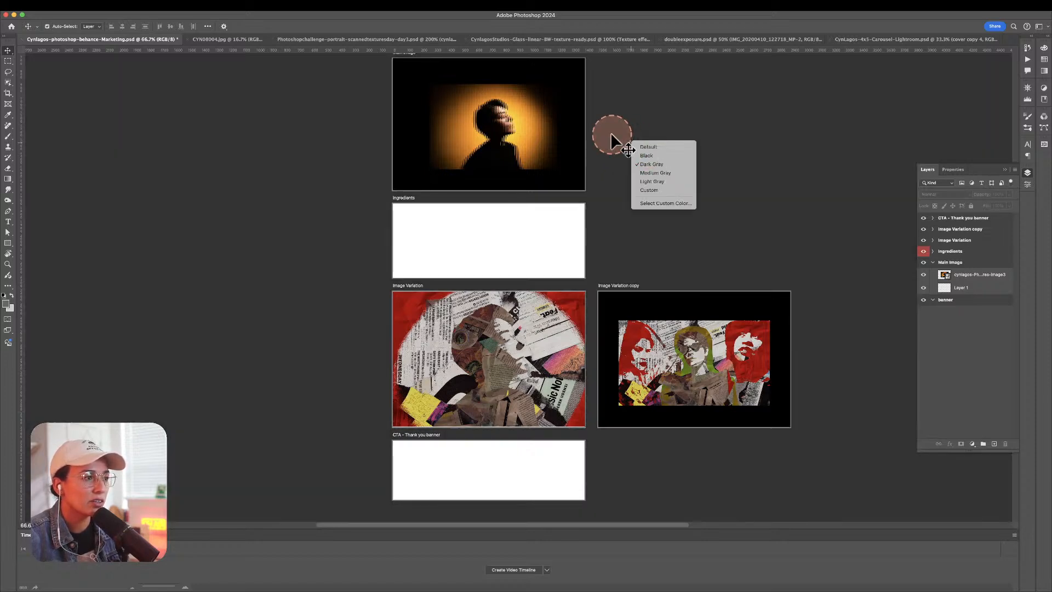
{"action": "left_click", "coordinate": [610, 131]}
Set the background of the banner artboard to Black.
{"action": "scroll", "coordinate": [513, 146], "scroll_direction": "up", "scroll_amount": 5}
{"action": "scroll", "coordinate": [513, 146], "scroll_direction": "left", "scroll_amount": 2}
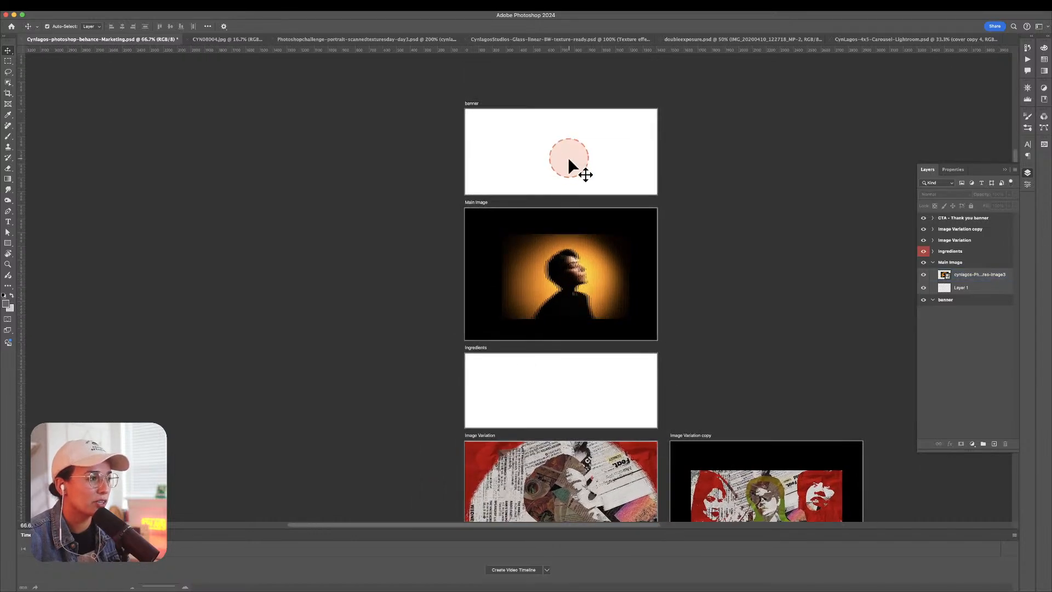
{"action": "left_click", "coordinate": [560, 186]}
{"action": "left_click", "coordinate": [771, 239]}
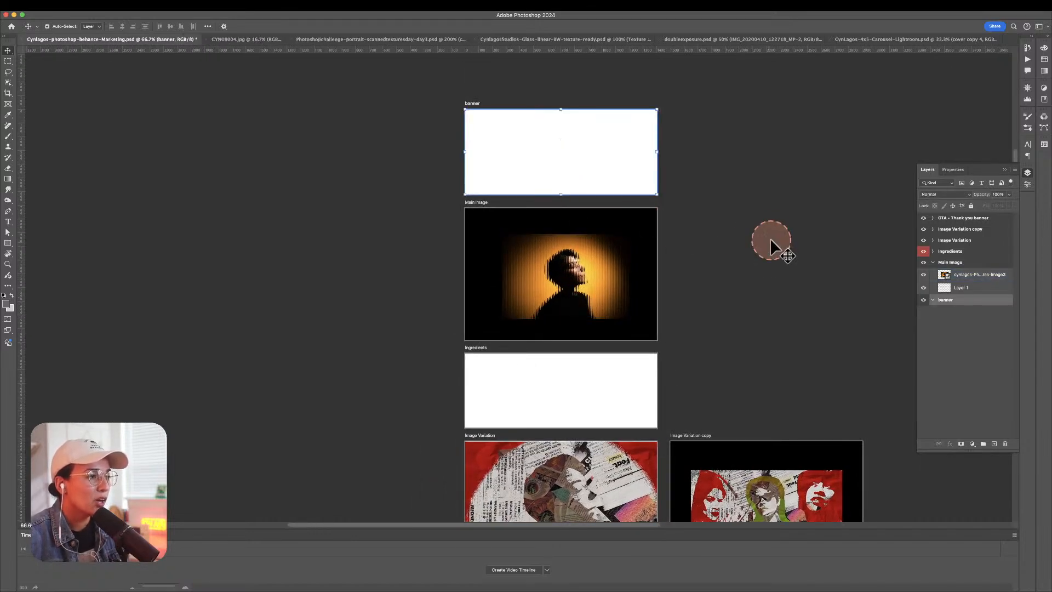
{"action": "left_click", "coordinate": [538, 115]}
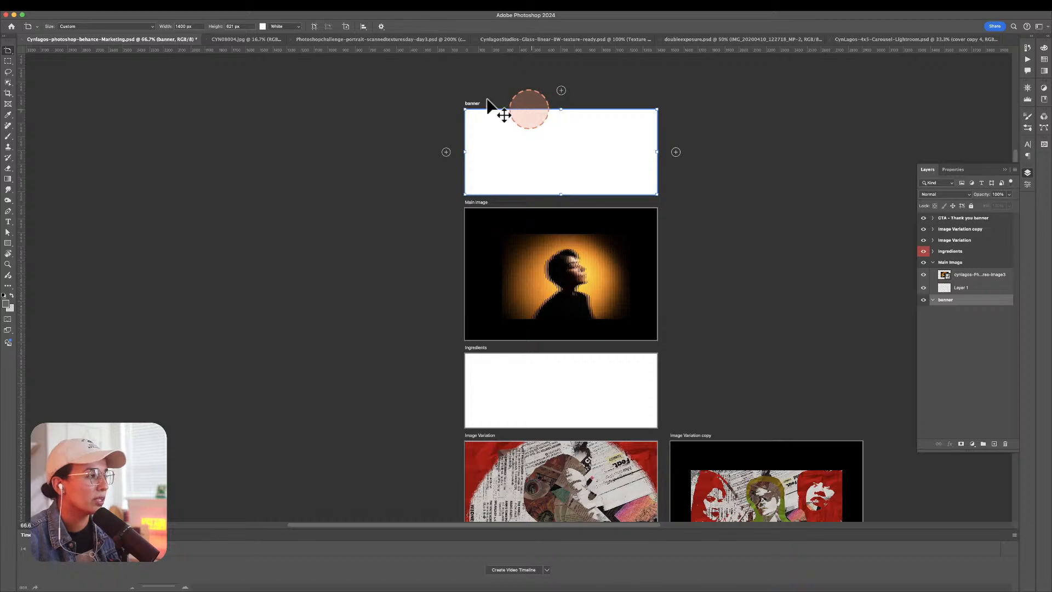
{"action": "left_click", "coordinate": [273, 26]}
{"action": "left_click", "coordinate": [279, 35]}
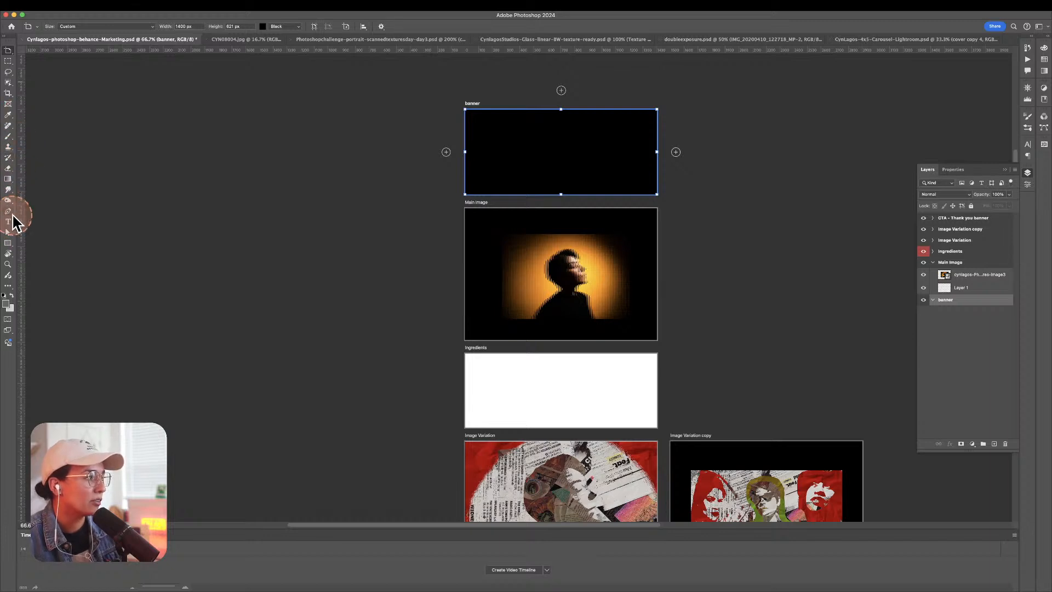
Add the title text "TESTures" on the banner artboard and set its font to Azo Sans Uber Regular.
{"action": "left_click", "coordinate": [9, 221]}
{"action": "left_click", "coordinate": [516, 149]}
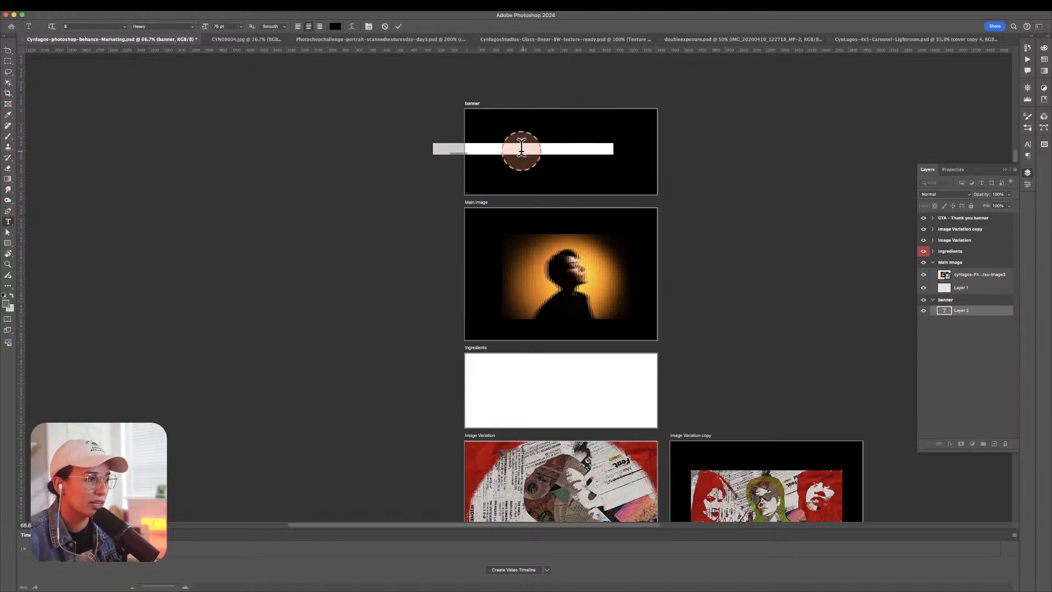
{"action": "left_click", "coordinate": [204, 85]}
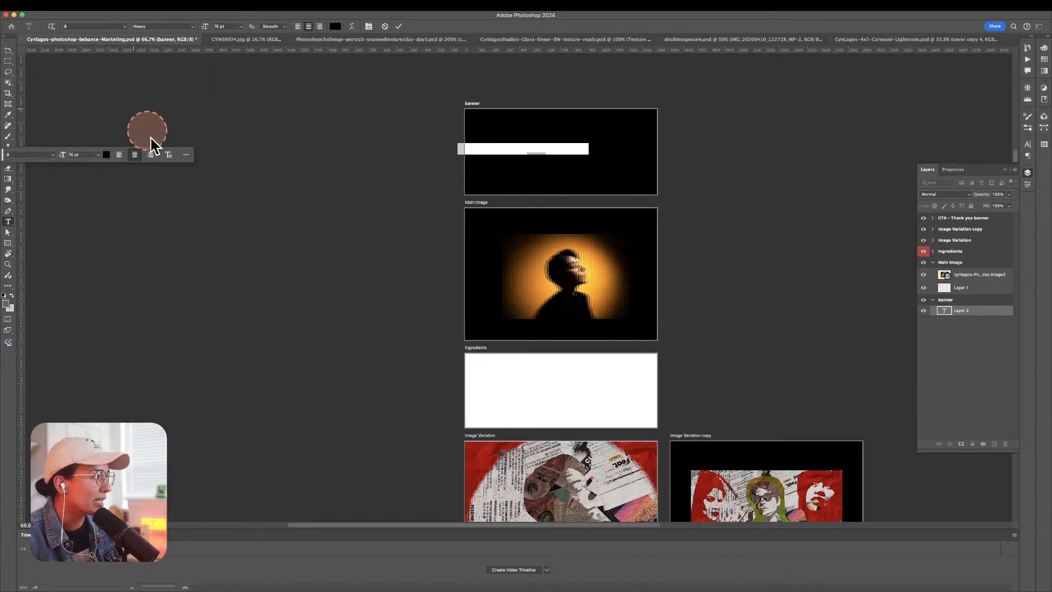
{"action": "left_click_drag", "start_coordinate": [7, 152], "coordinate": [463, 175]}
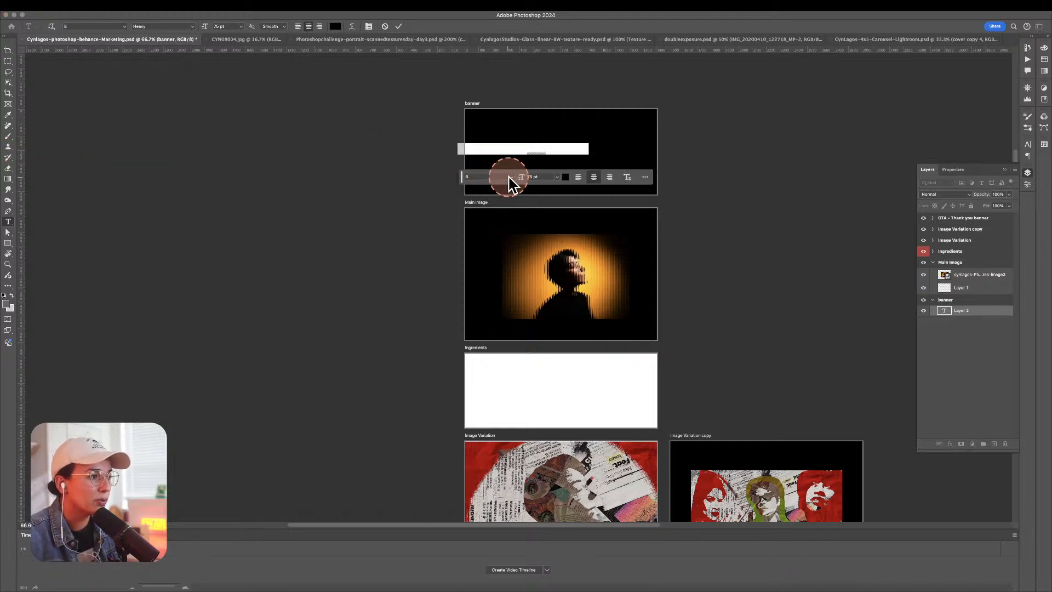
{"action": "left_click", "coordinate": [511, 178]}
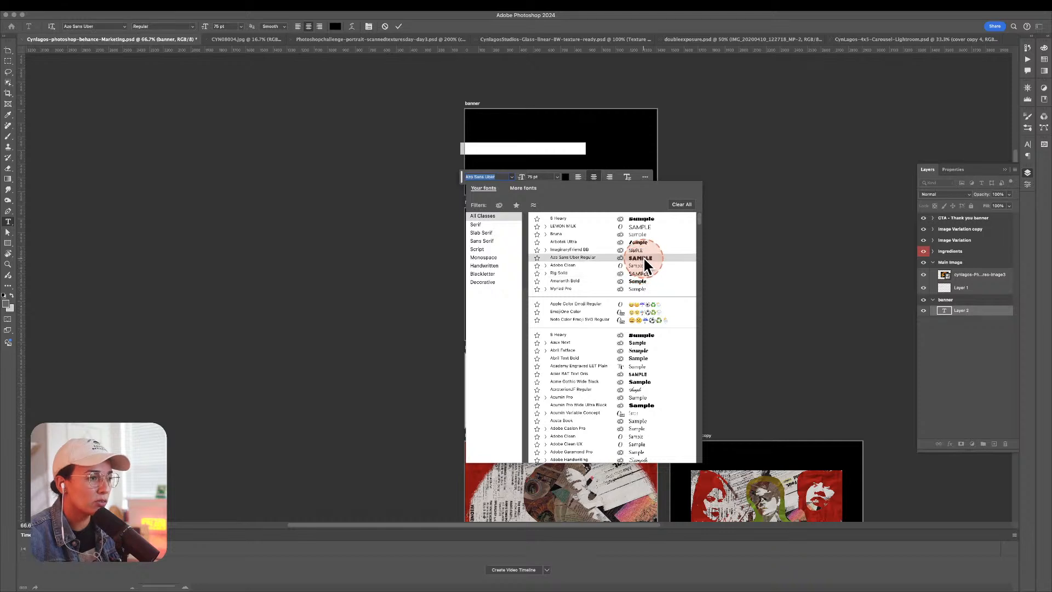
{"action": "left_click", "coordinate": [642, 258]}
Set the banner title's text colour to white and commit the text.
{"action": "left_click", "coordinate": [7, 302]}
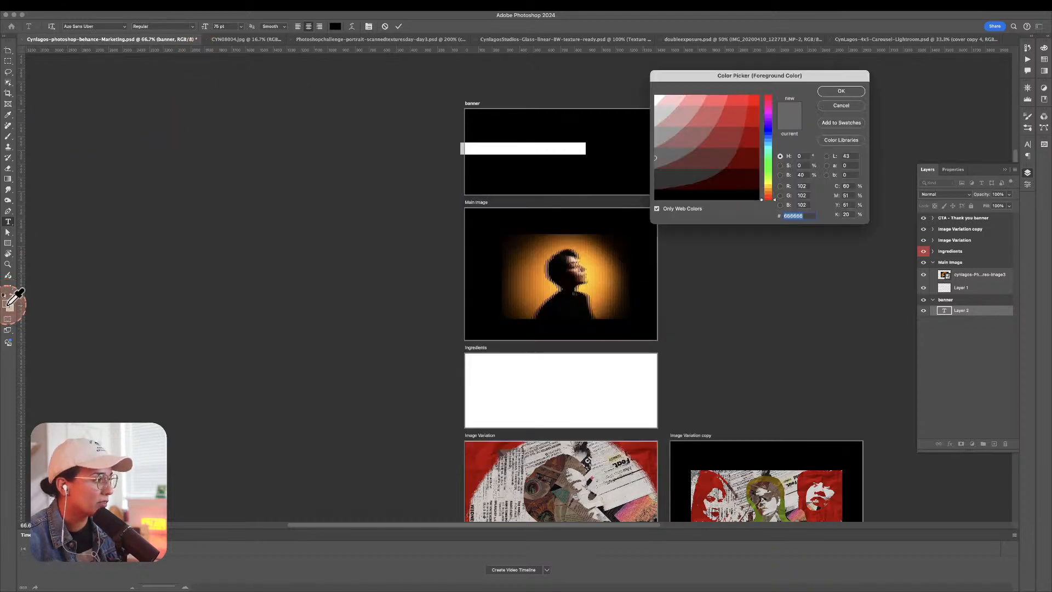
{"action": "left_click_drag", "start_coordinate": [696, 116], "coordinate": [656, 97]}
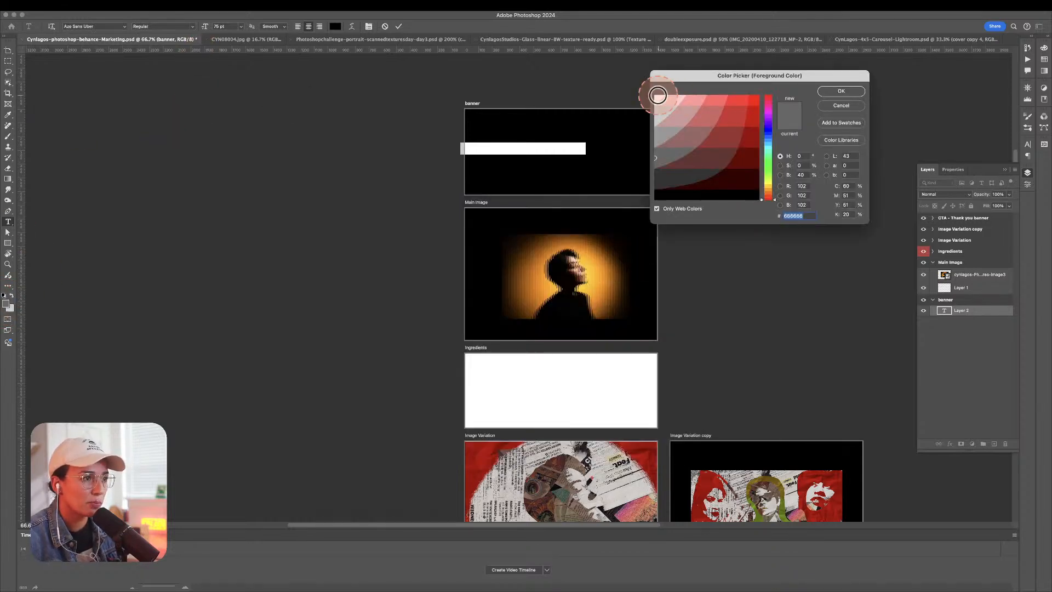
{"action": "left_click", "coordinate": [842, 91]}
{"action": "left_click", "coordinate": [9, 50]}
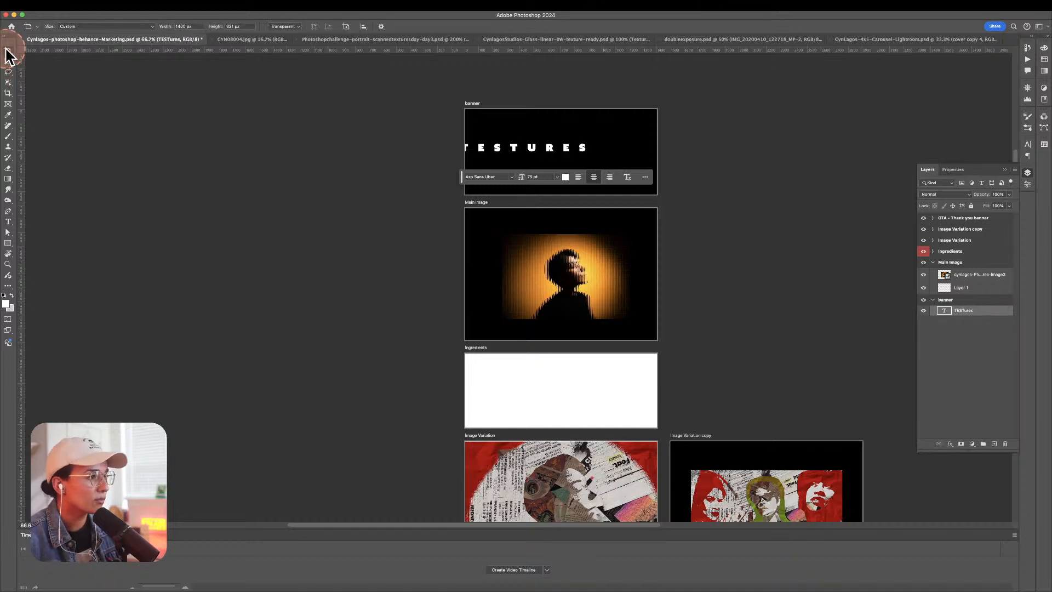
Move the title into the middle of the banner artboard and correct its spelling to "TEXTures".
{"action": "key", "text": "v"}
{"action": "left_click_drag", "start_coordinate": [563, 147], "coordinate": [596, 156]}
{"action": "double_click", "coordinate": [534, 155]}
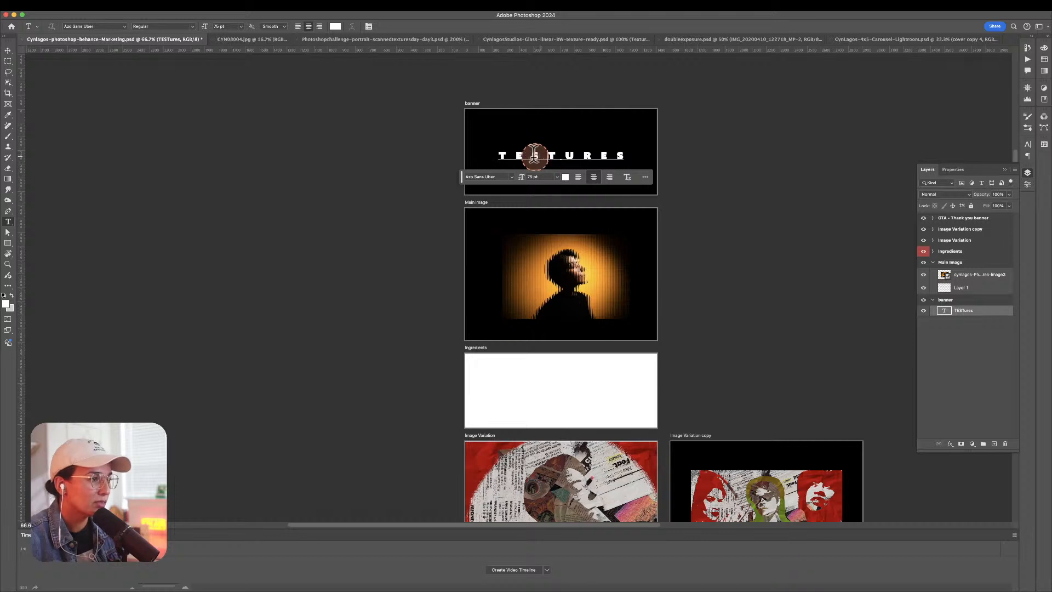
{"action": "type", "text": "X"}
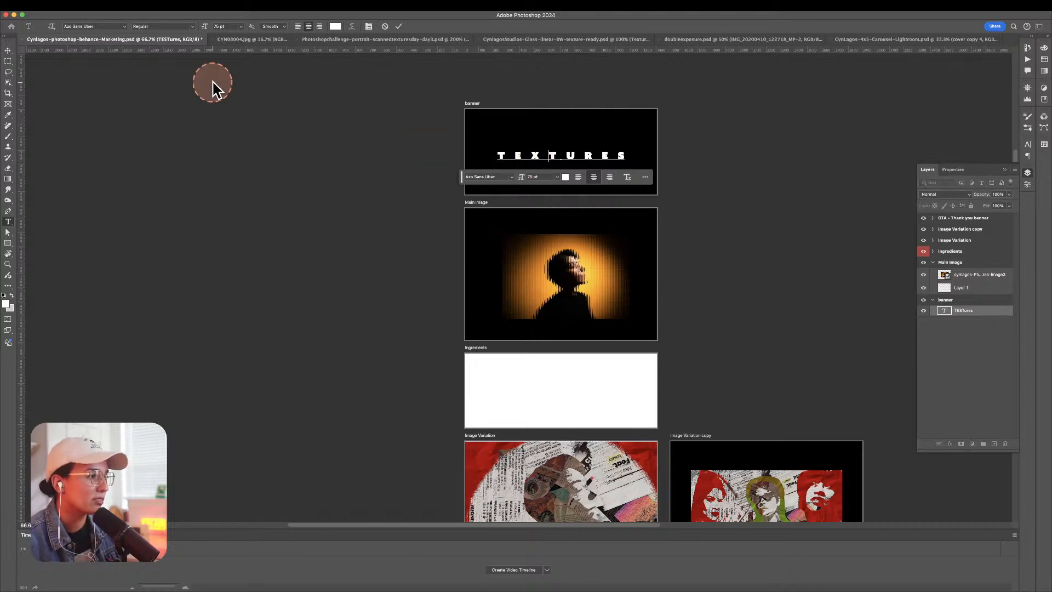
Shift the TEXTures title slightly upward within the banner artboard and keep its text layer selected.
{"action": "key", "text": "super+space"}
{"action": "left_click", "coordinate": [571, 149]}
{"action": "key", "text": "v"}
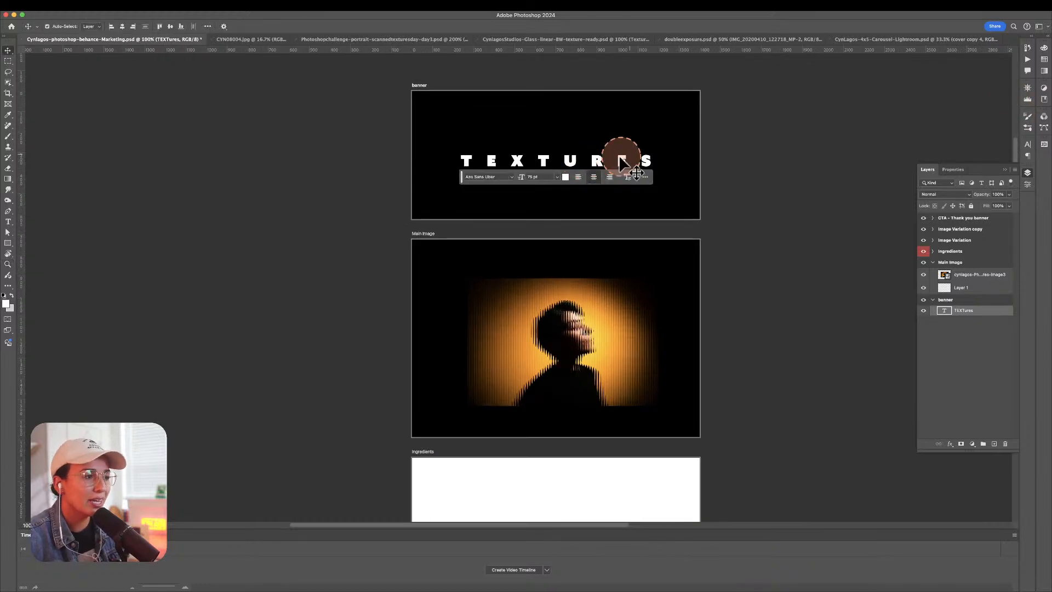
{"action": "left_click_drag", "start_coordinate": [603, 162], "coordinate": [599, 161]}
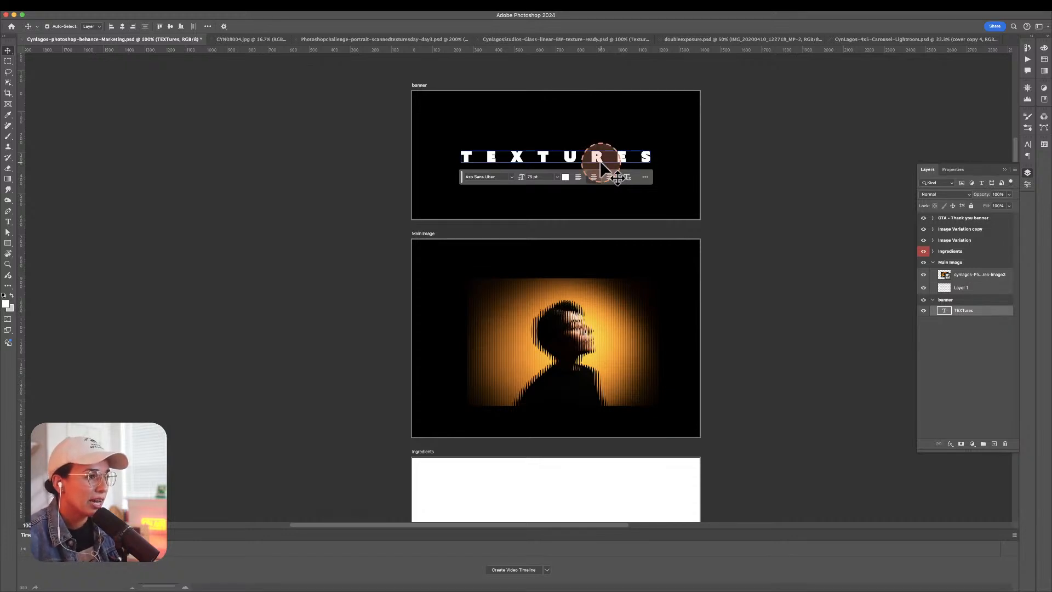
{"action": "left_click", "coordinate": [600, 163]}
{"action": "left_click", "coordinate": [614, 156]}
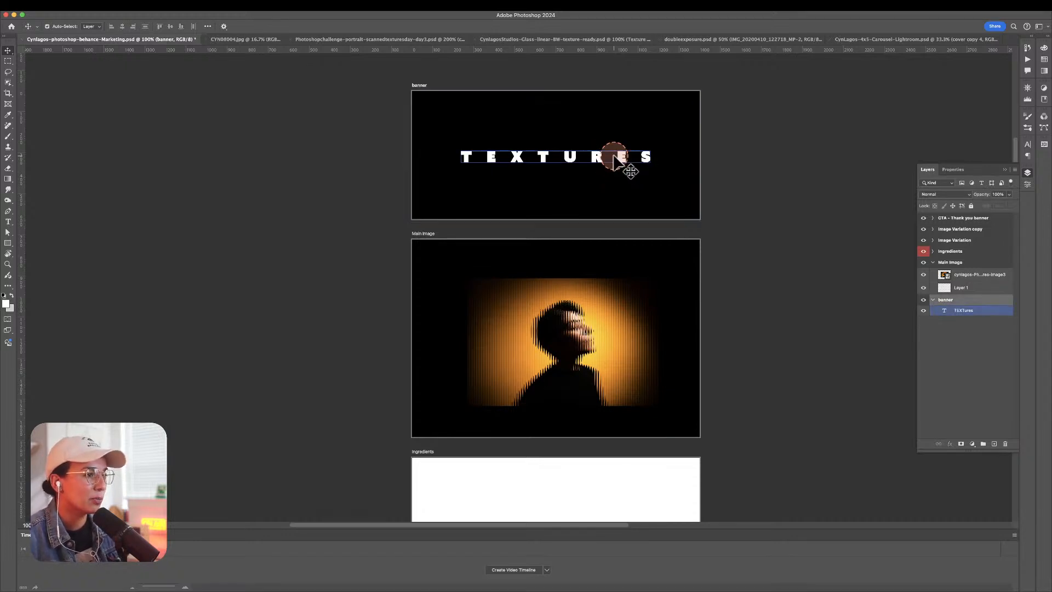
{"action": "left_click", "coordinate": [616, 159]}
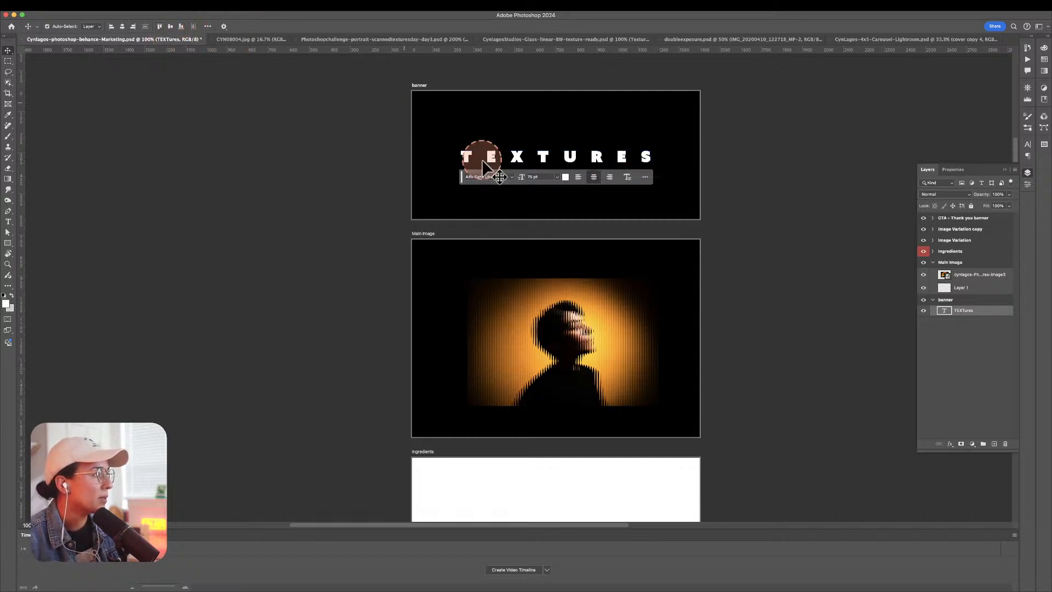
{"action": "left_click", "coordinate": [627, 177]}
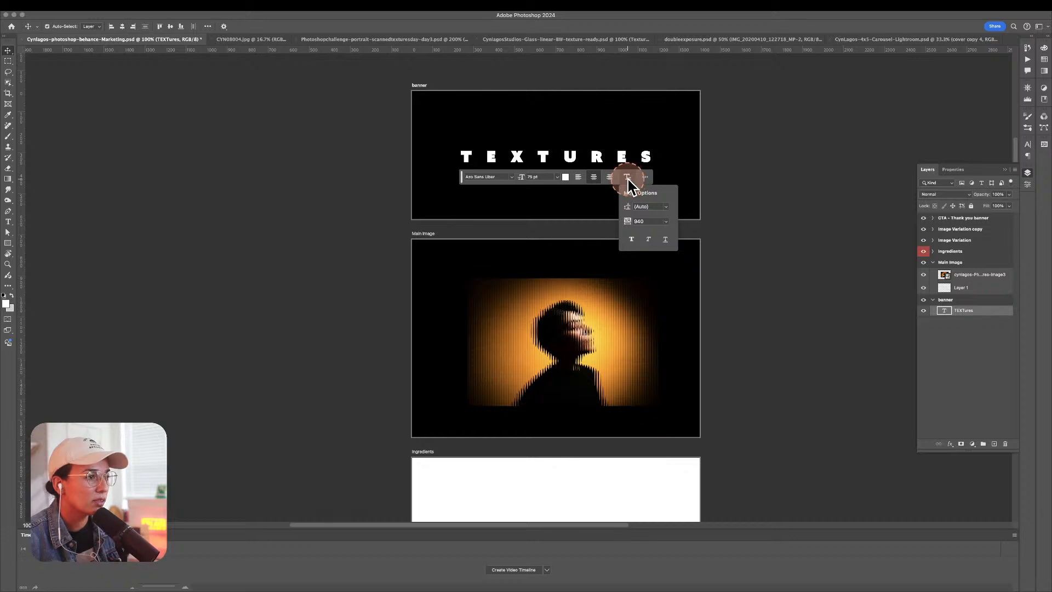
{"action": "left_click", "coordinate": [628, 178]}
{"action": "left_click", "coordinate": [645, 177]}
{"action": "left_click", "coordinate": [644, 177]}
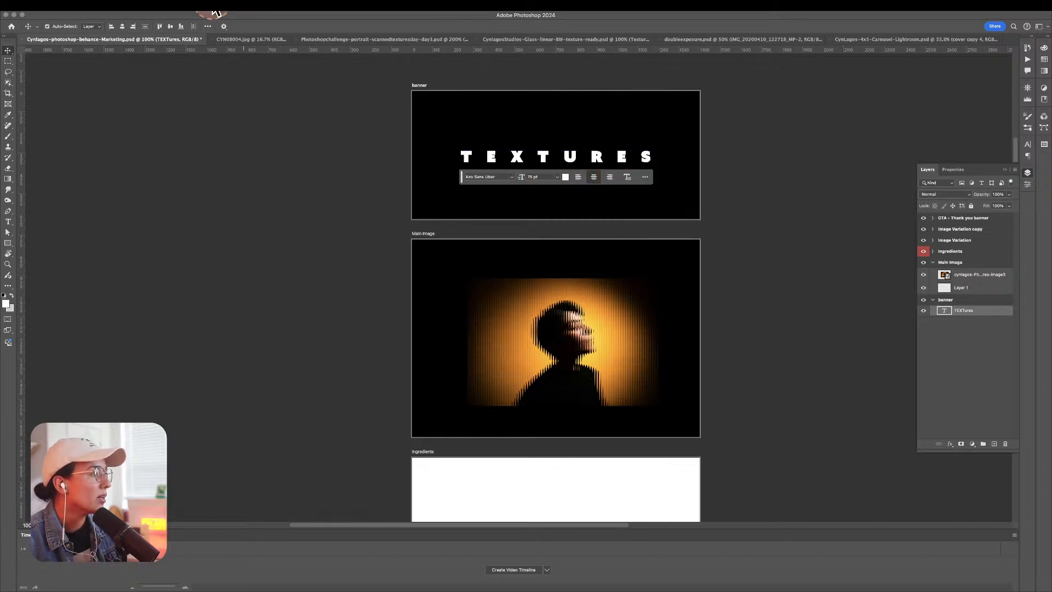
{"action": "left_click", "coordinate": [213, 12]}
{"action": "left_click", "coordinate": [245, 101]}
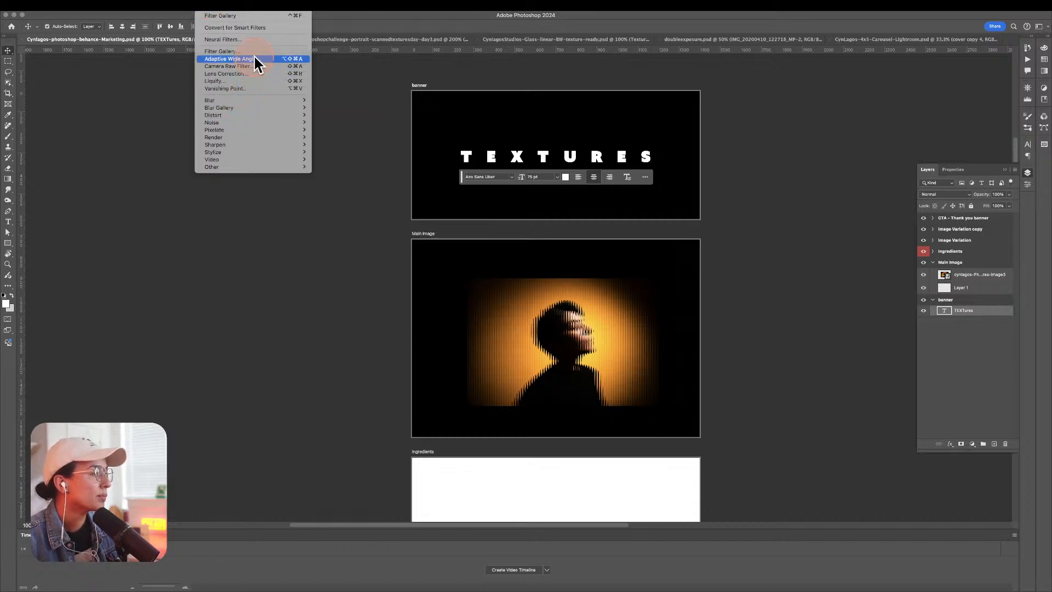
{"action": "left_click", "coordinate": [184, 86]}
{"action": "key", "text": "g"}
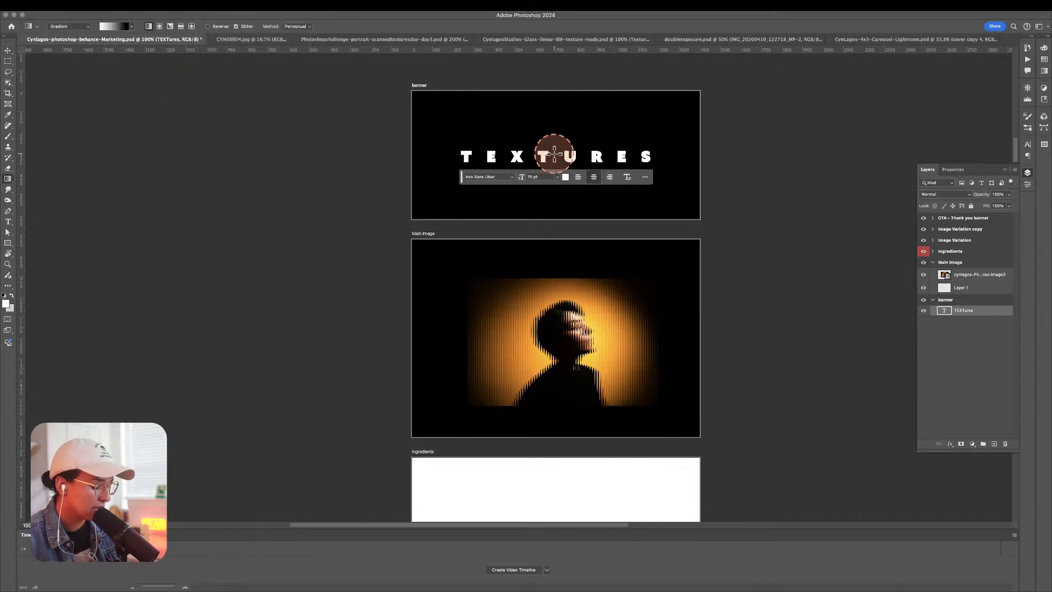
Warp the TEXTures title with the horizontal Wave style and a strong positive bend.
{"action": "key", "text": "t"}
{"action": "double_click", "coordinate": [539, 157]}
{"action": "left_click", "coordinate": [351, 27]}
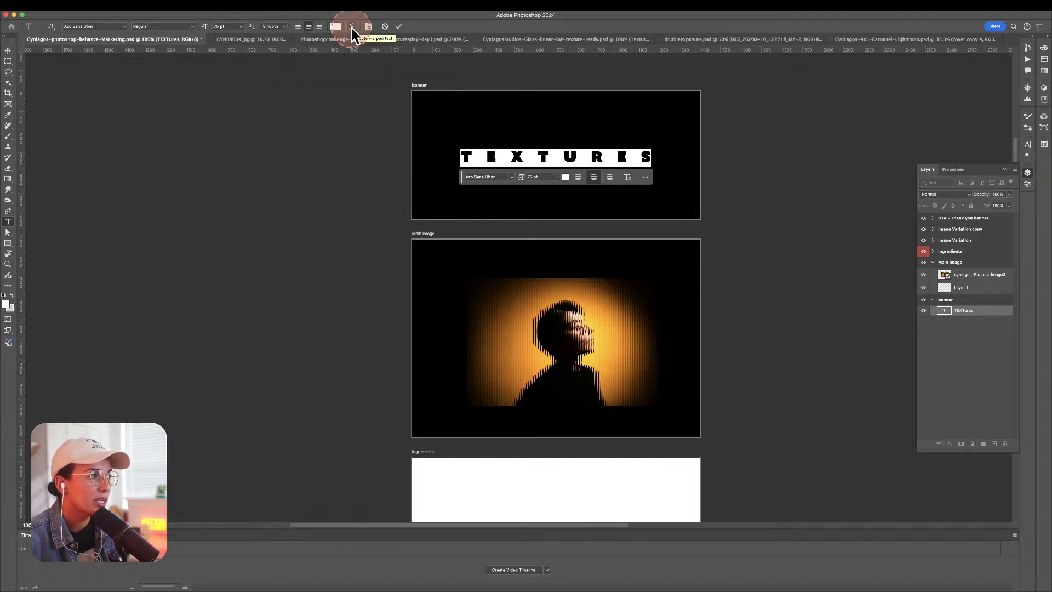
{"action": "left_click", "coordinate": [352, 28]}
{"action": "left_click", "coordinate": [689, 267]}
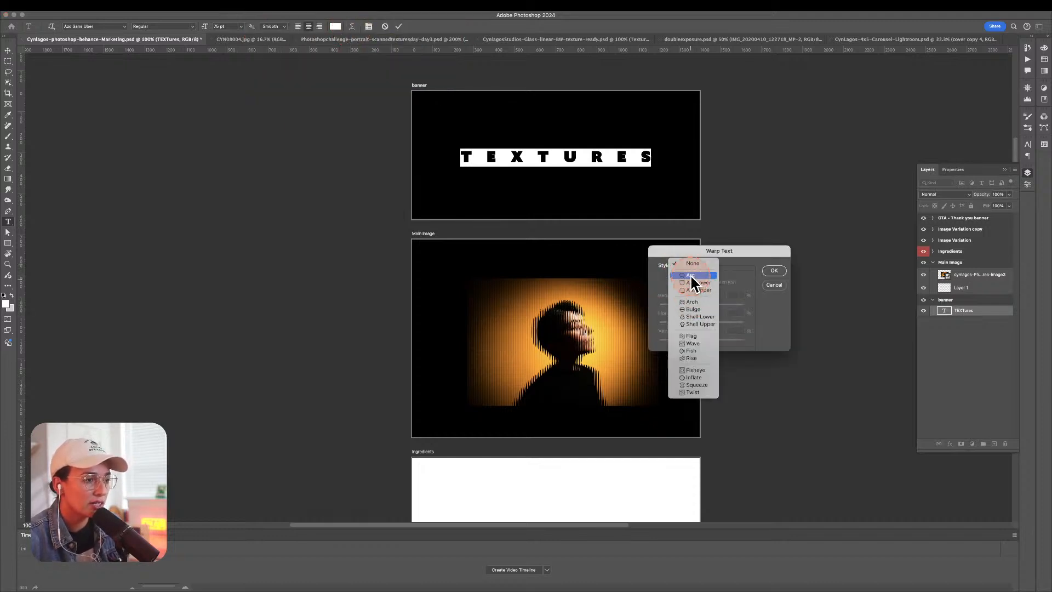
{"action": "left_click", "coordinate": [702, 344]}
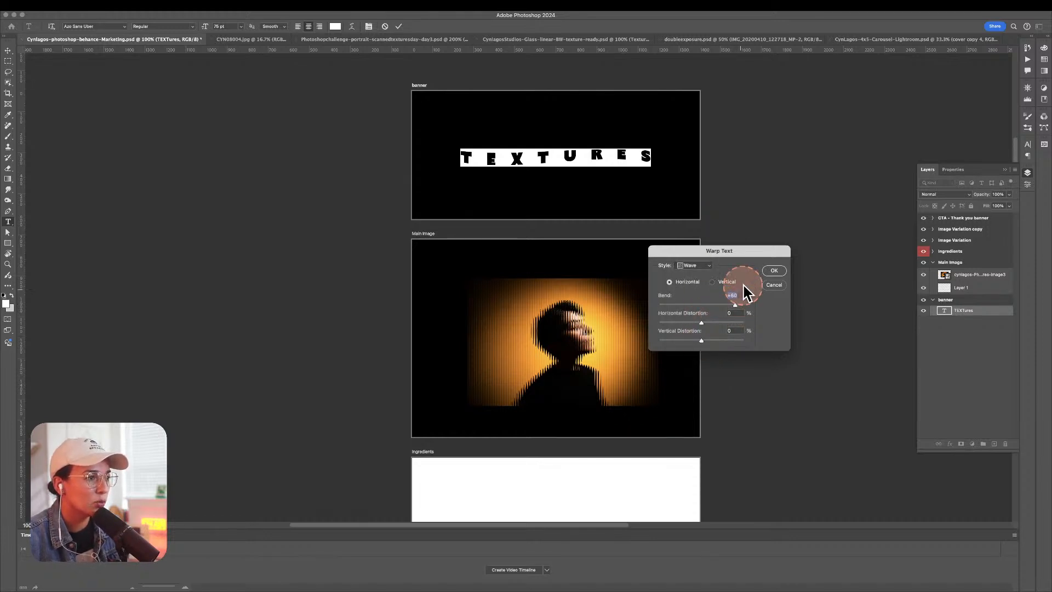
{"action": "left_click", "coordinate": [774, 271]}
Move the warped TEXTures title straight up within the banner artboard.
{"action": "left_click", "coordinate": [15, 52]}
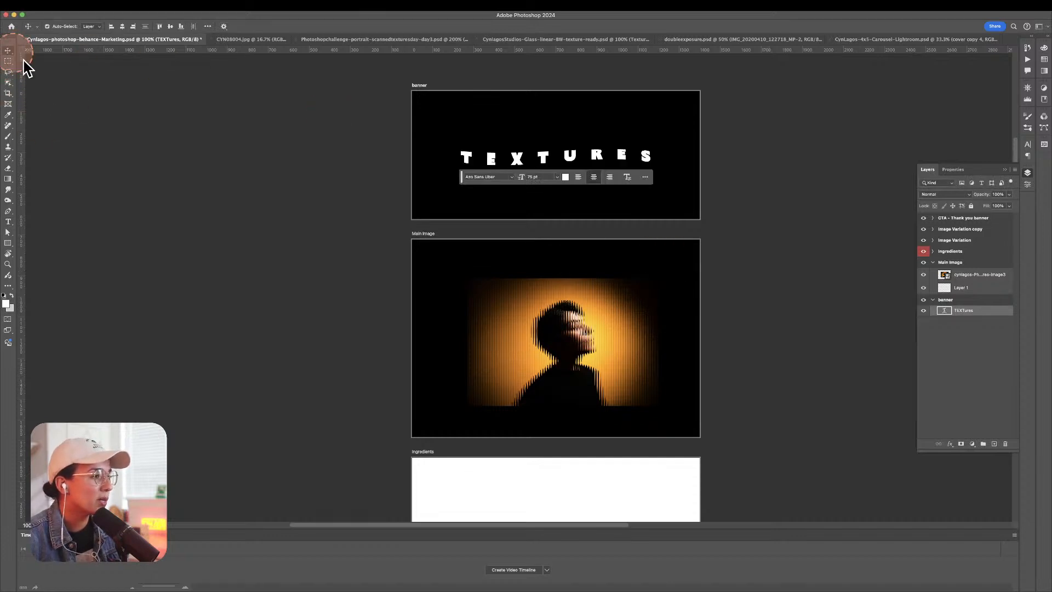
{"action": "left_click", "coordinate": [608, 147]}
{"action": "left_click_drag", "start_coordinate": [603, 156], "coordinate": [605, 130]}
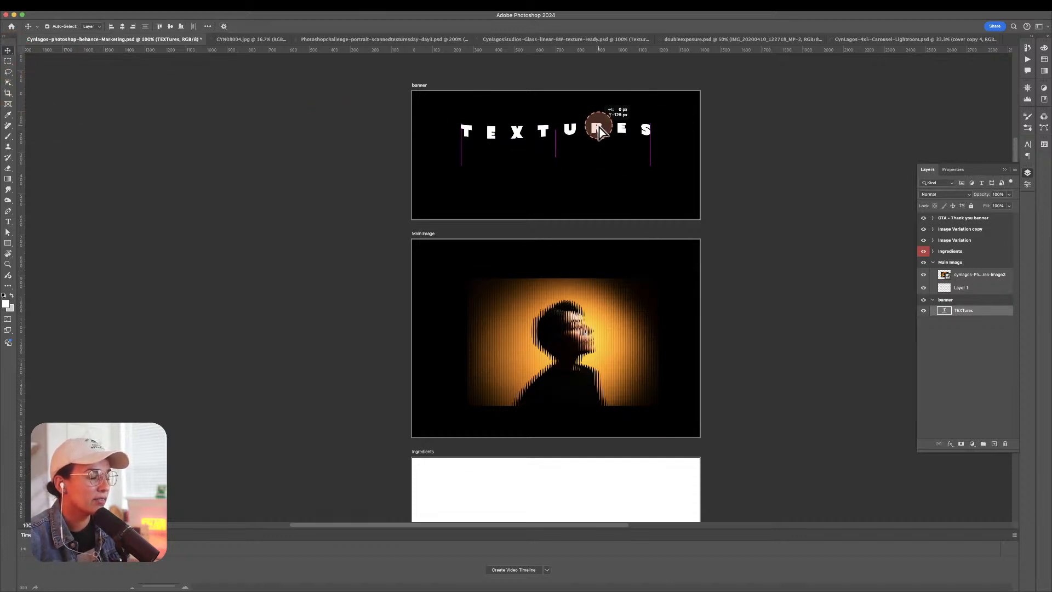
Place the wavy-line vector graphic from My Library's Textures group on the banner artboard, enlarged to cover the whole artboard.
{"action": "key", "text": "t"}
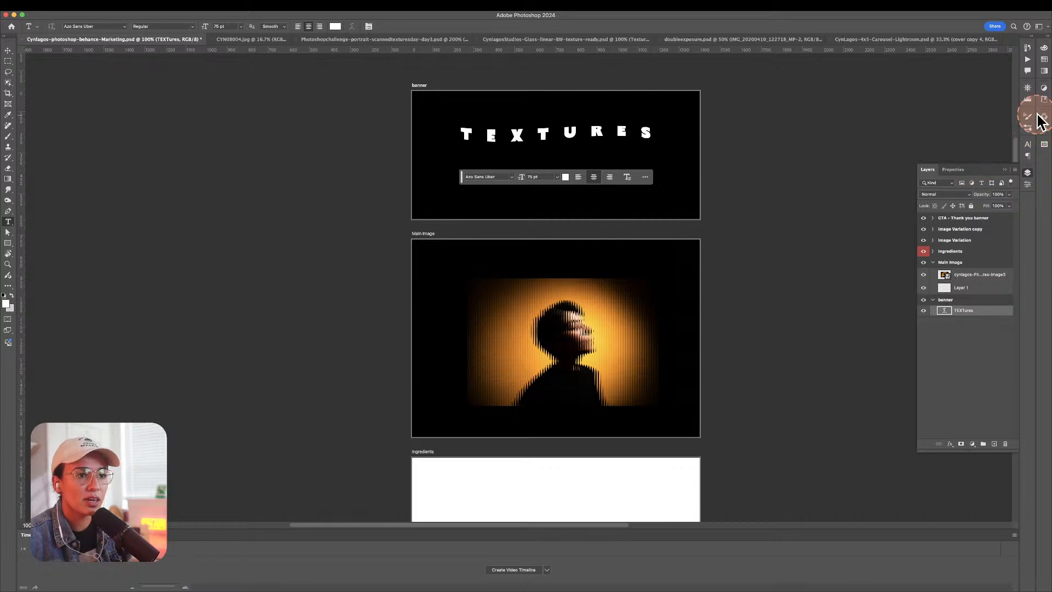
{"action": "left_click", "coordinate": [1027, 173]}
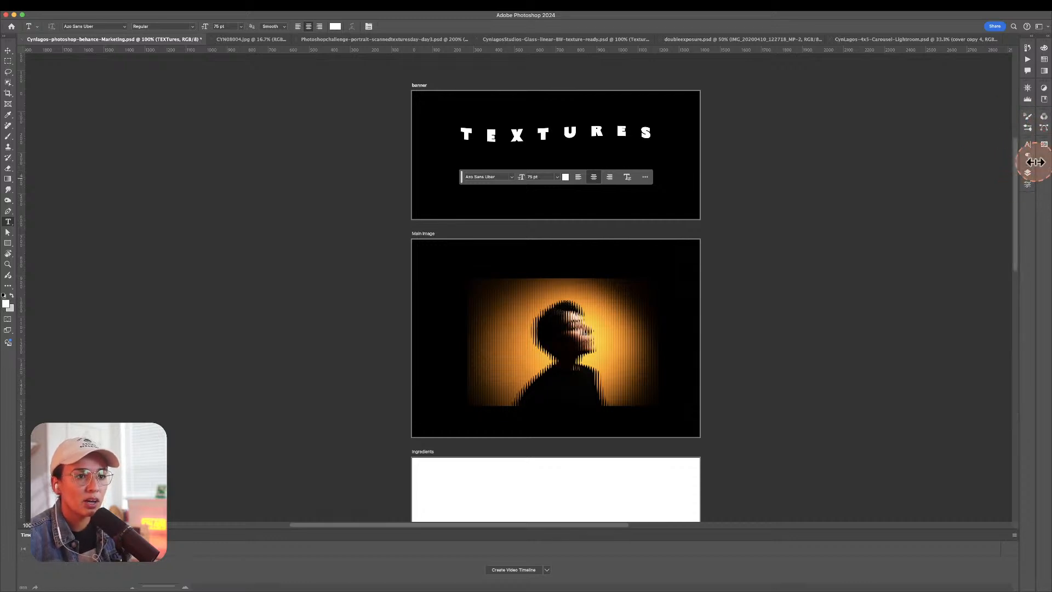
{"action": "left_click", "coordinate": [1044, 100]}
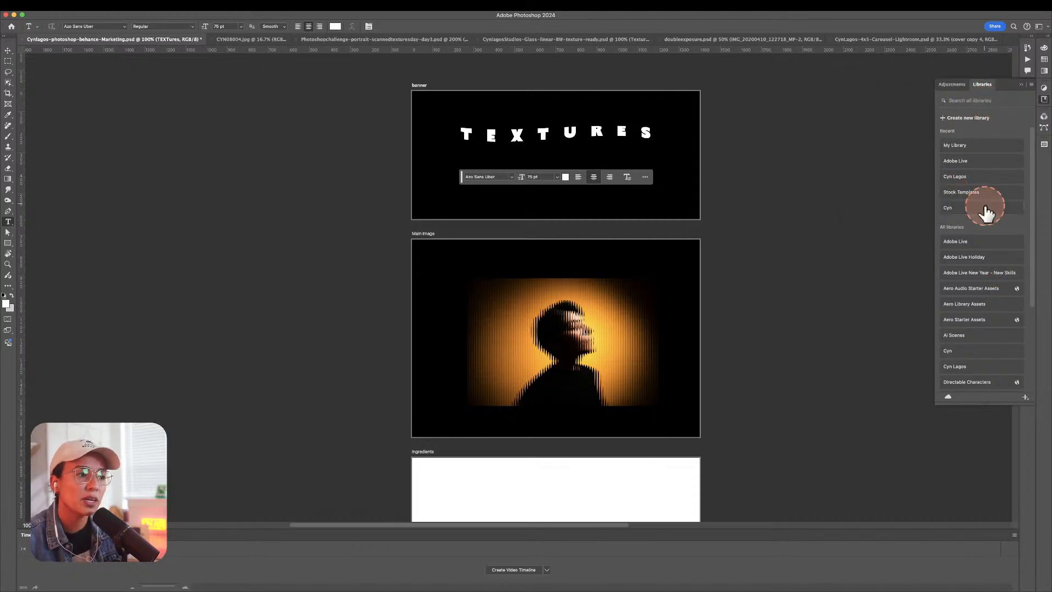
{"action": "left_click", "coordinate": [960, 145]}
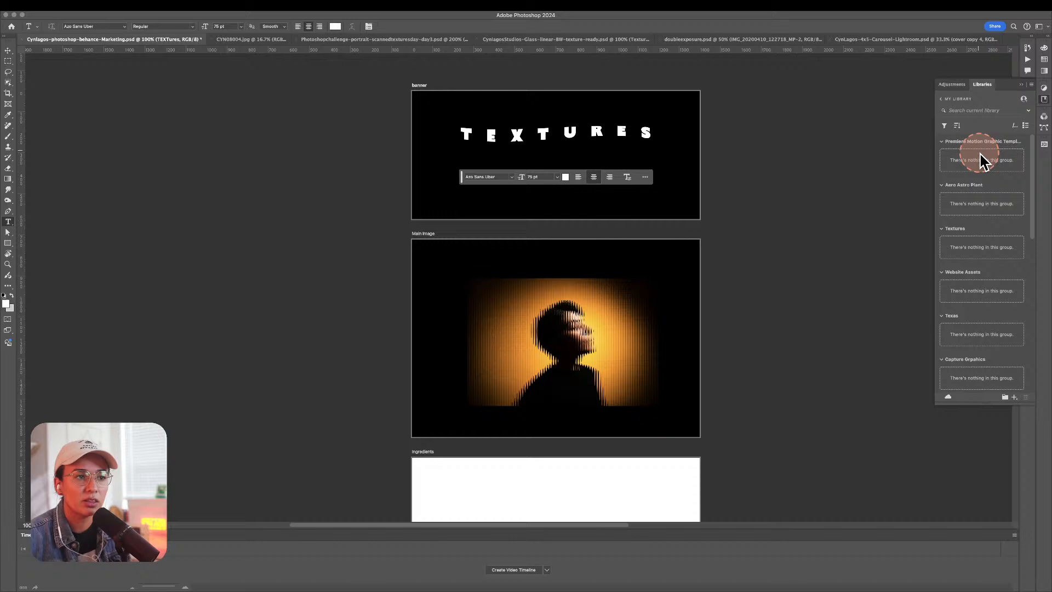
{"action": "left_click", "coordinate": [942, 141]}
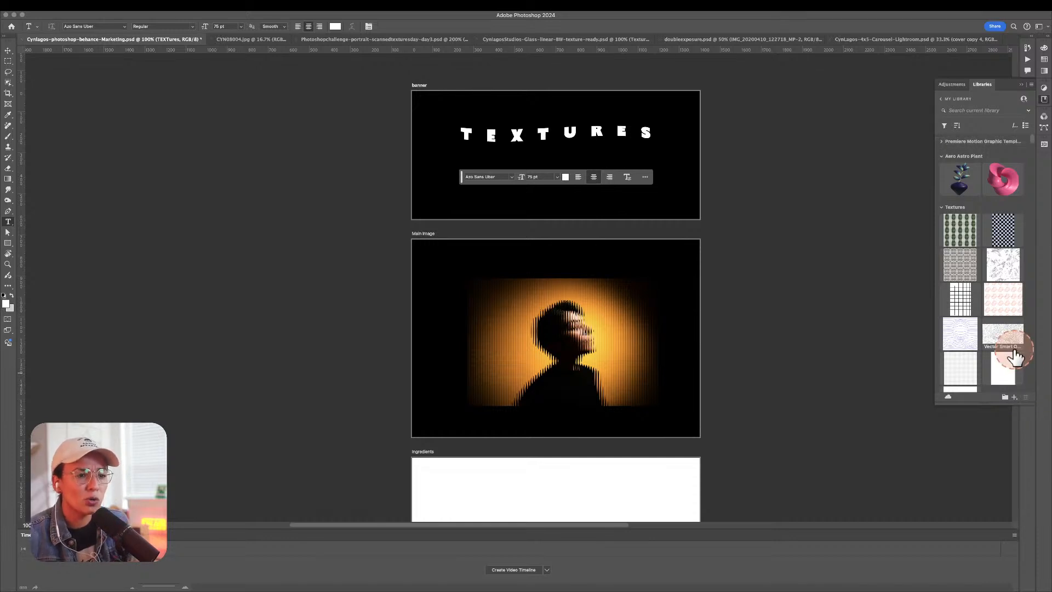
{"action": "scroll", "coordinate": [1014, 356], "scroll_direction": "down", "scroll_amount": 2}
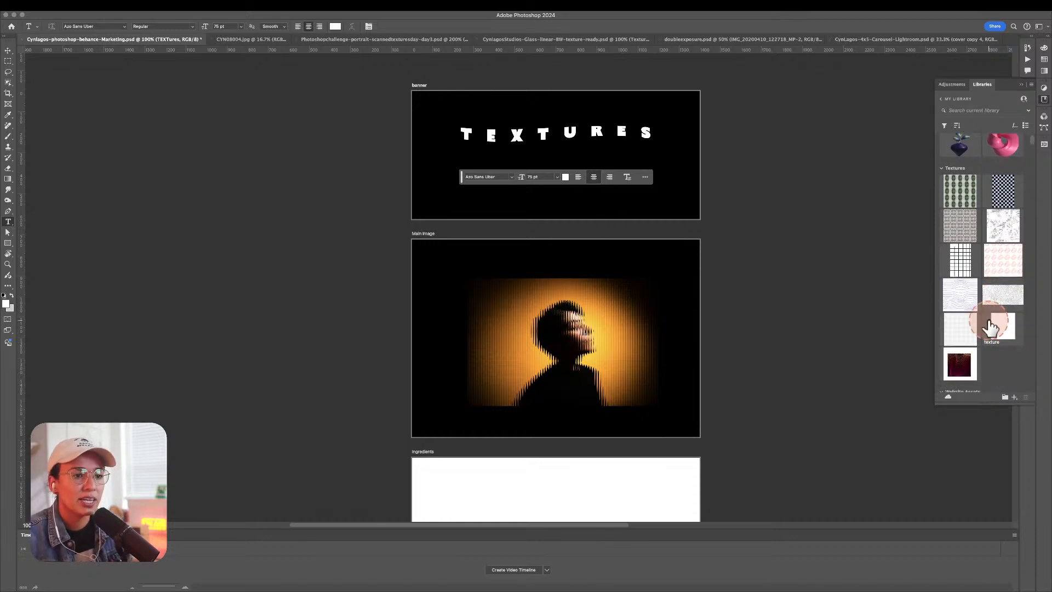
{"action": "scroll", "coordinate": [967, 277], "scroll_direction": "down", "scroll_amount": 3}
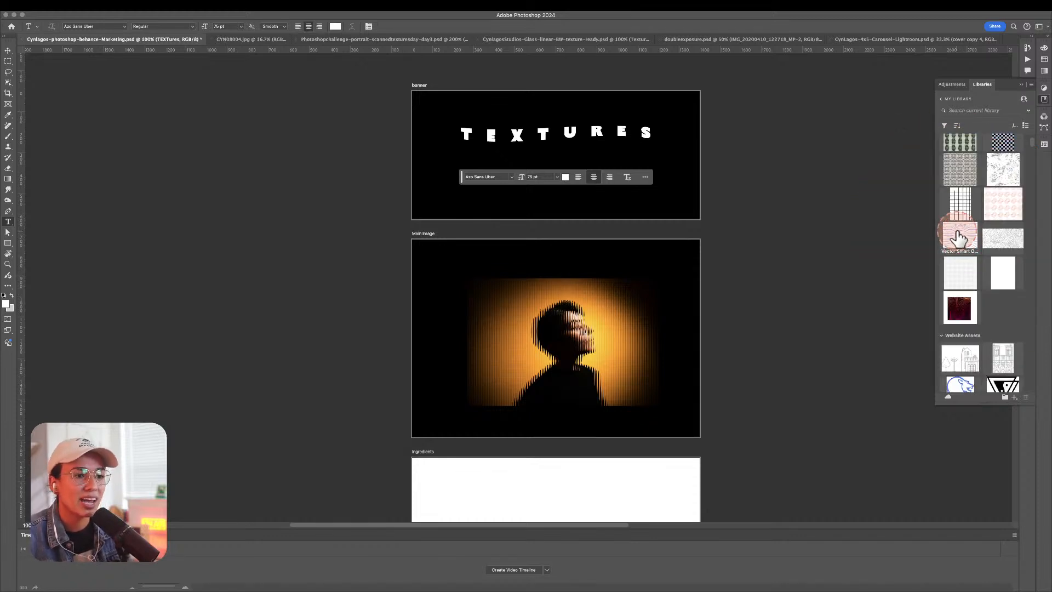
{"action": "mouse_move", "coordinate": [963, 239]}
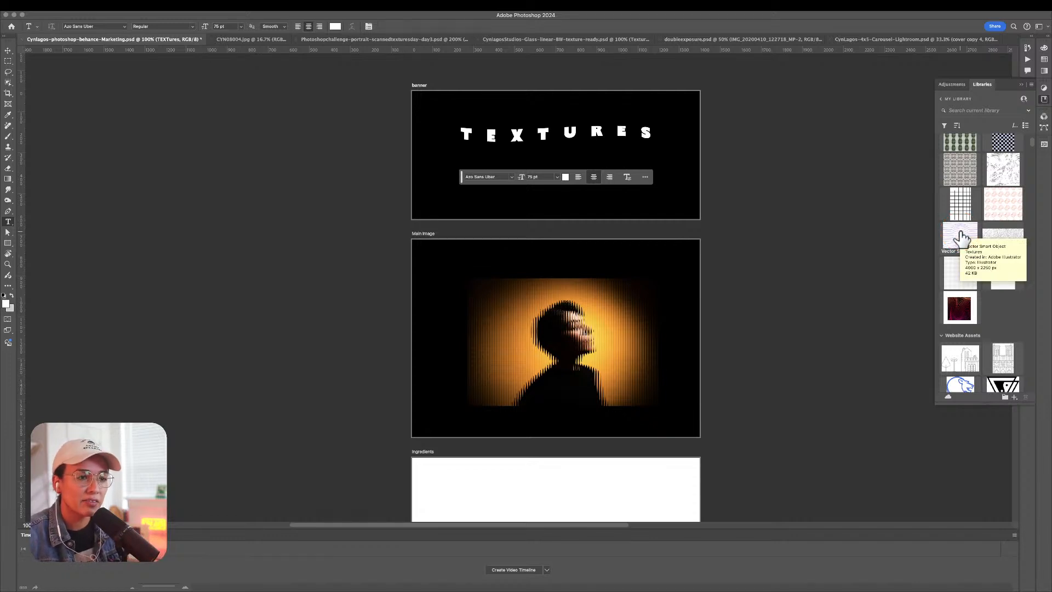
{"action": "left_click_drag", "start_coordinate": [962, 239], "coordinate": [617, 111]}
{"action": "left_click_drag", "start_coordinate": [588, 73], "coordinate": [705, 38]}
{"action": "key", "text": "Return"}
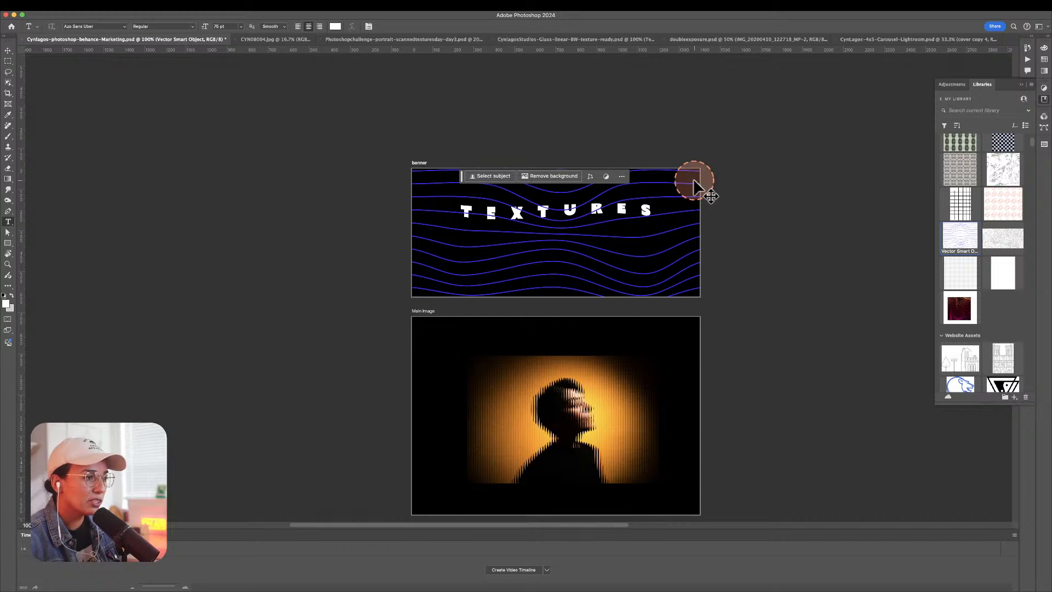
Set the wavy-line layer's opacity to 40% and keep its blend mode at Normal.
{"action": "key", "text": "2"}
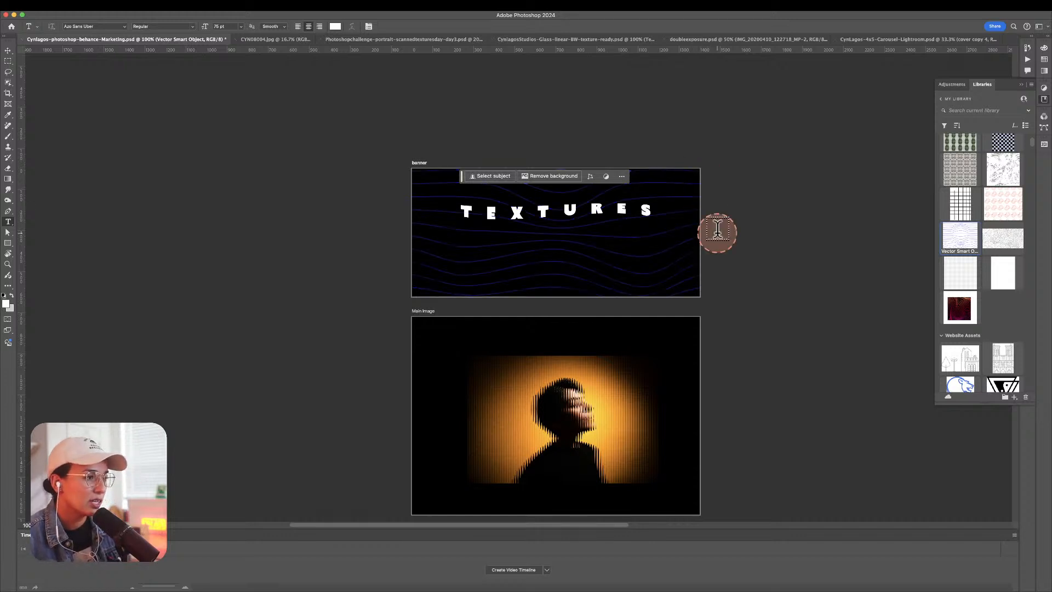
{"action": "left_click", "coordinate": [1040, 100]}
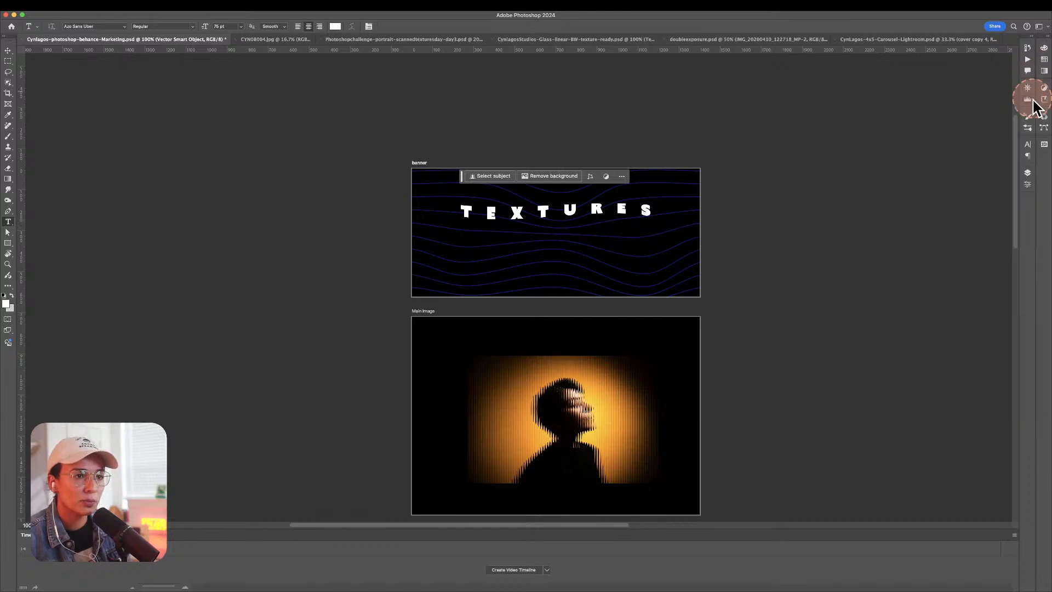
{"action": "left_click", "coordinate": [1027, 172]}
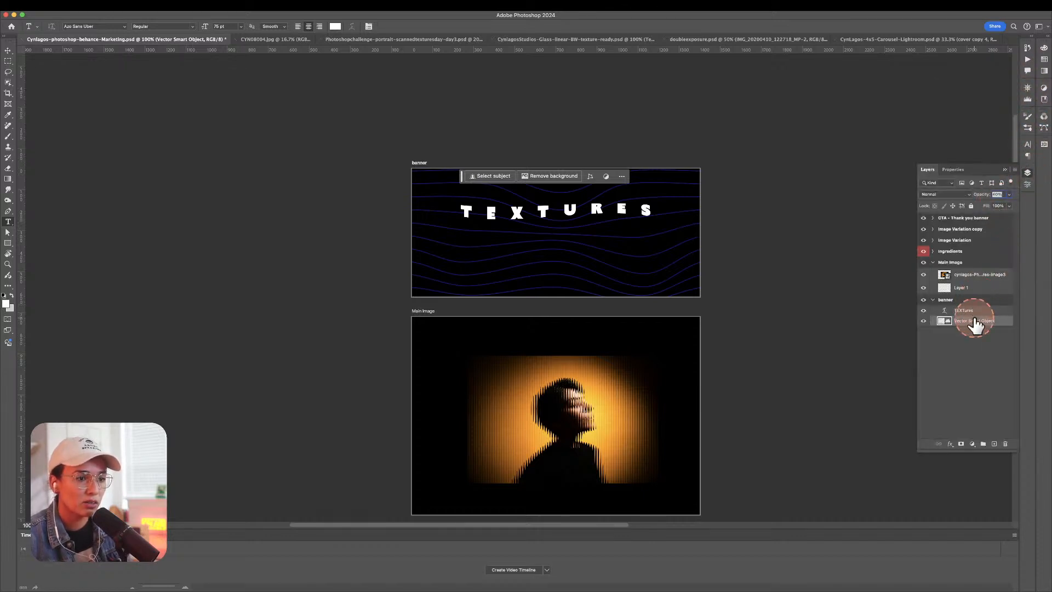
{"action": "left_click", "coordinate": [933, 195]}
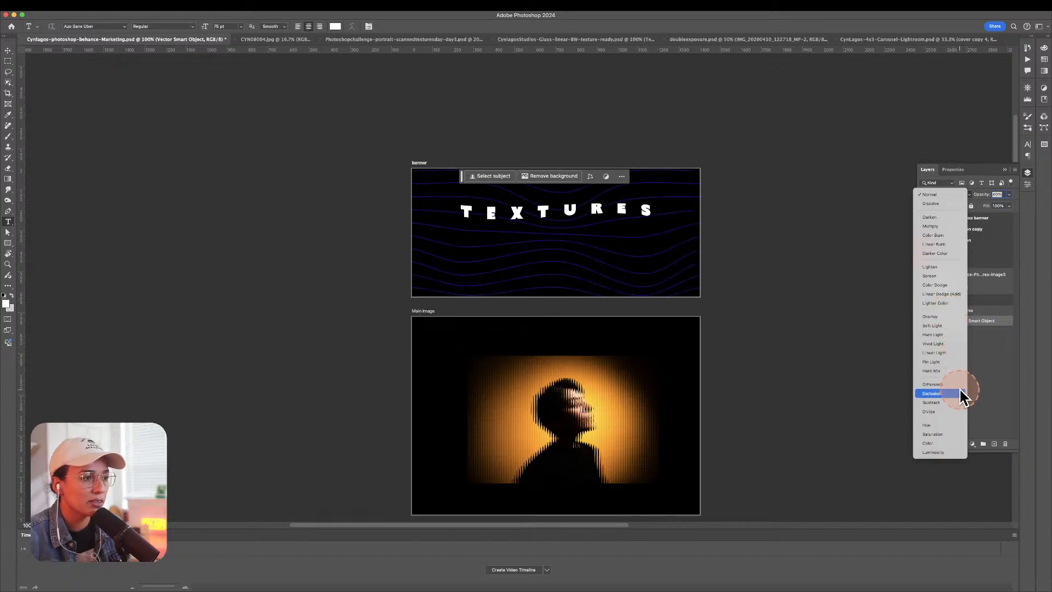
{"action": "left_click", "coordinate": [999, 257]}
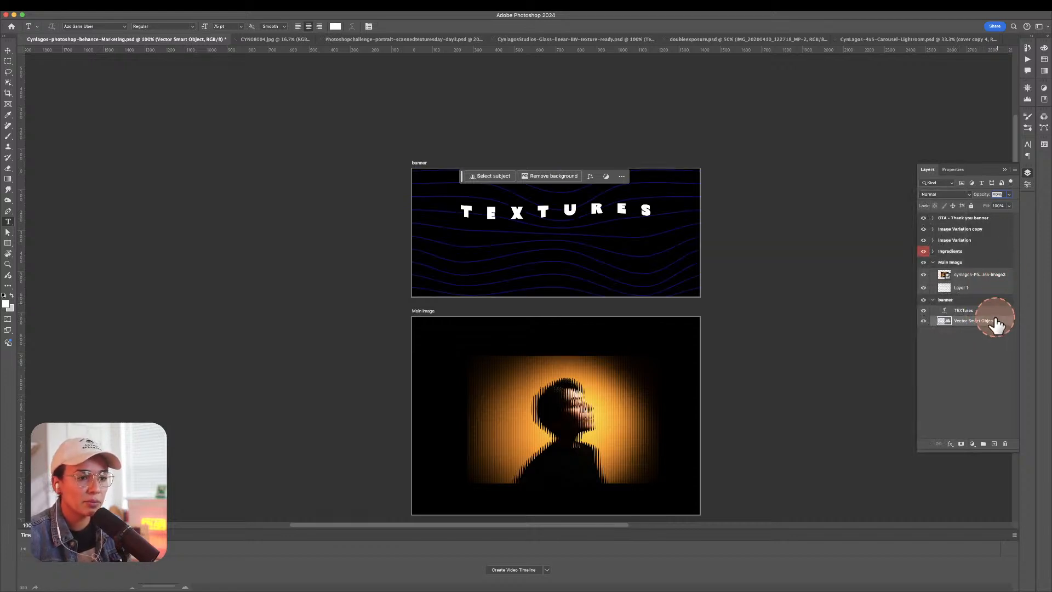
Add a Color Overlay effect to the wavy-line vector layer on the banner artboard.
{"action": "left_click", "coordinate": [953, 288]}
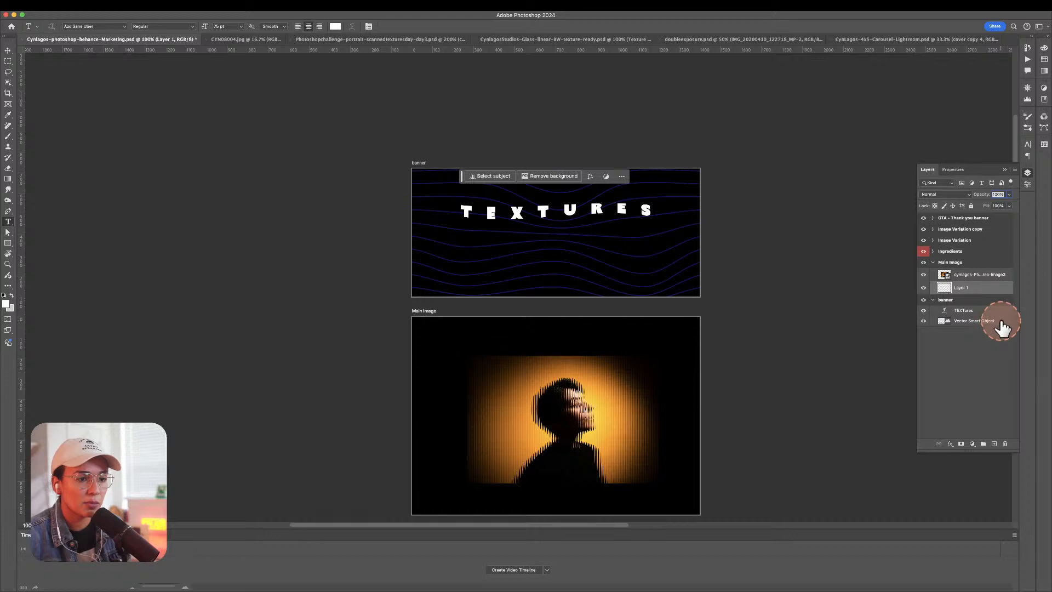
{"action": "double_click", "coordinate": [1000, 322]}
{"action": "left_click", "coordinate": [724, 253]}
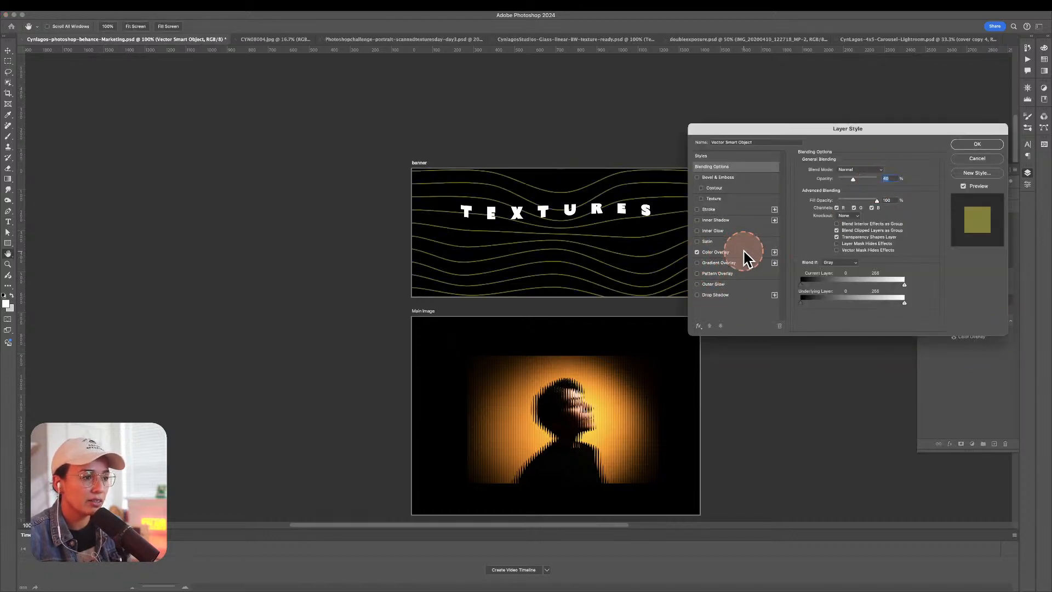
{"action": "left_click", "coordinate": [747, 253]}
Set the wavy lines' overlay colour to the yellow-orange ffcc00 to match the main image's glow, and apply the layer style.
{"action": "left_click", "coordinate": [881, 179]}
{"action": "left_click", "coordinate": [881, 171]}
{"action": "left_click", "coordinate": [604, 407]}
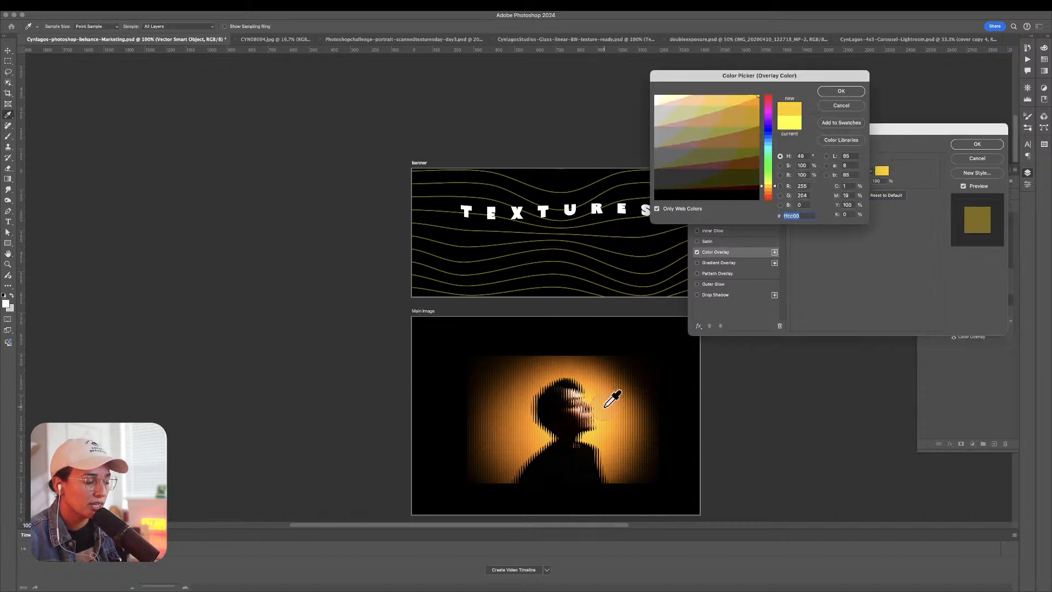
{"action": "left_click", "coordinate": [746, 105]}
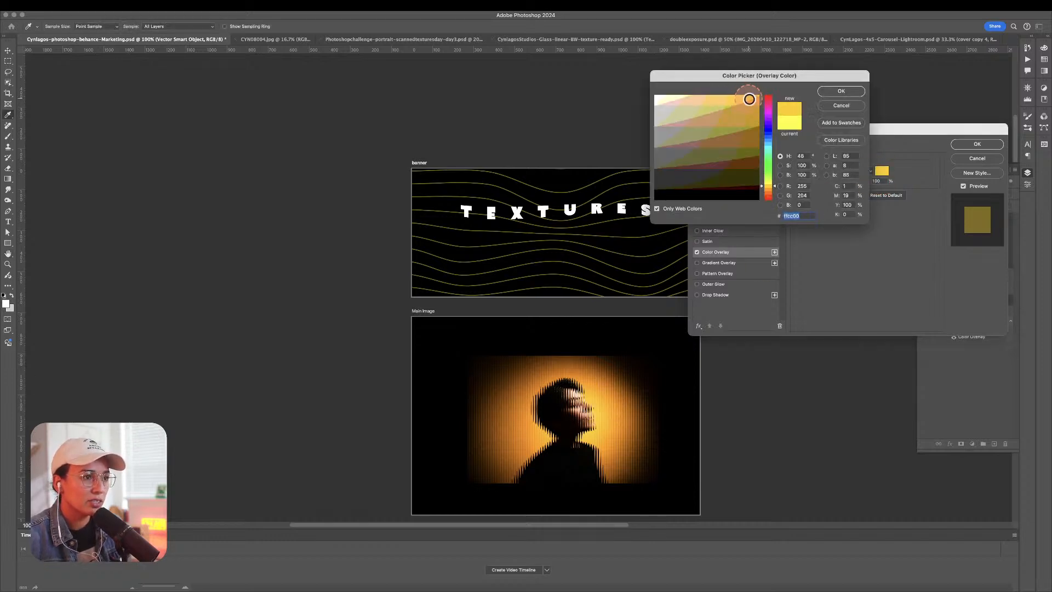
{"action": "mouse_move", "coordinate": [749, 99]}
{"action": "left_mouse_down"}
{"action": "mouse_move", "coordinate": [770, 71]}
{"action": "mouse_move", "coordinate": [787, 80]}
{"action": "left_mouse_up"}
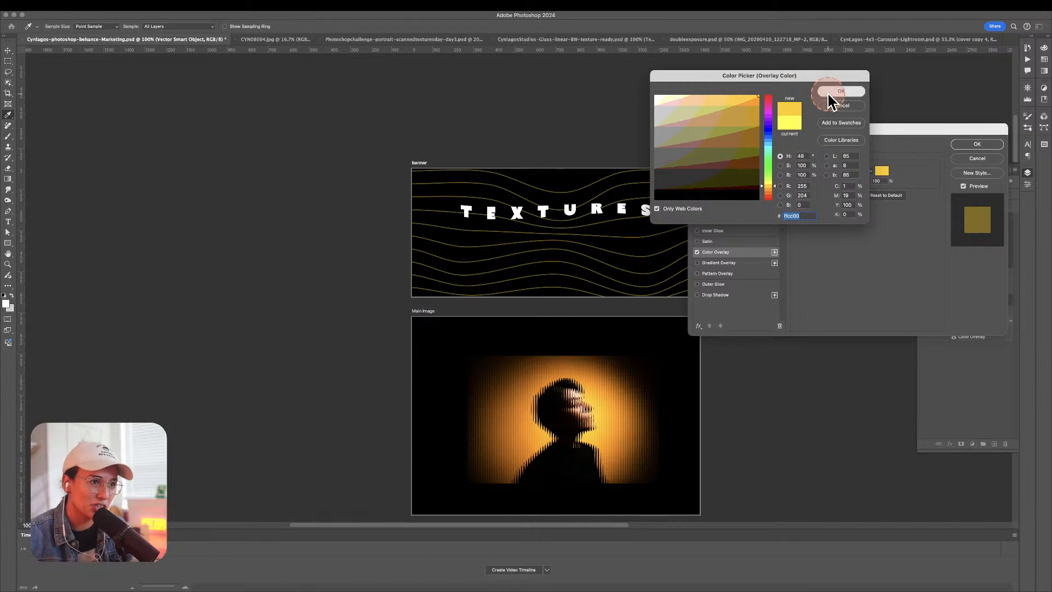
{"action": "left_click", "coordinate": [828, 92]}
{"action": "left_click", "coordinate": [881, 172]}
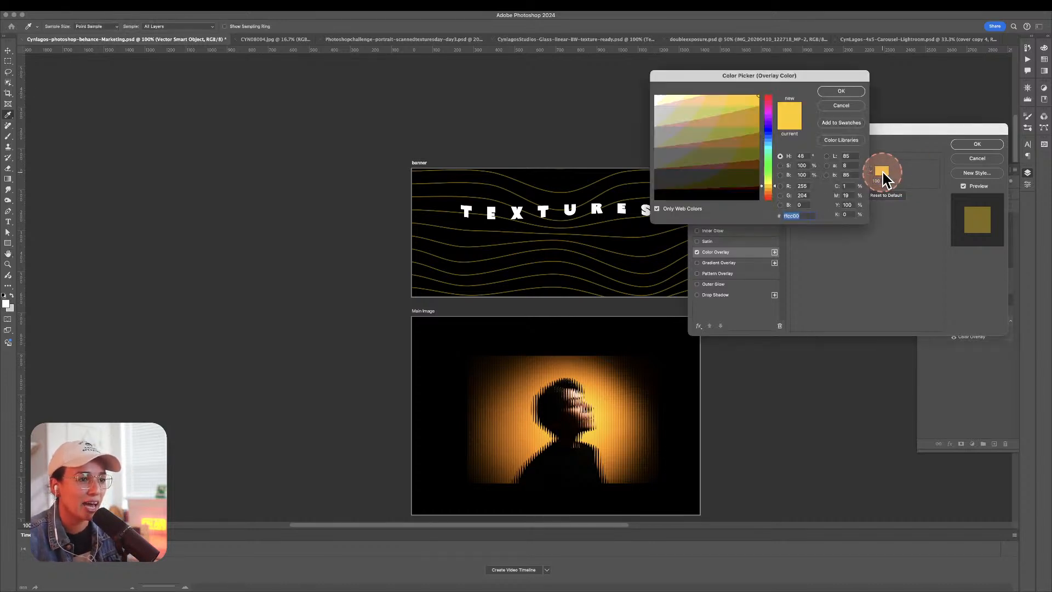
{"action": "left_click_drag", "start_coordinate": [658, 98], "coordinate": [747, 101]}
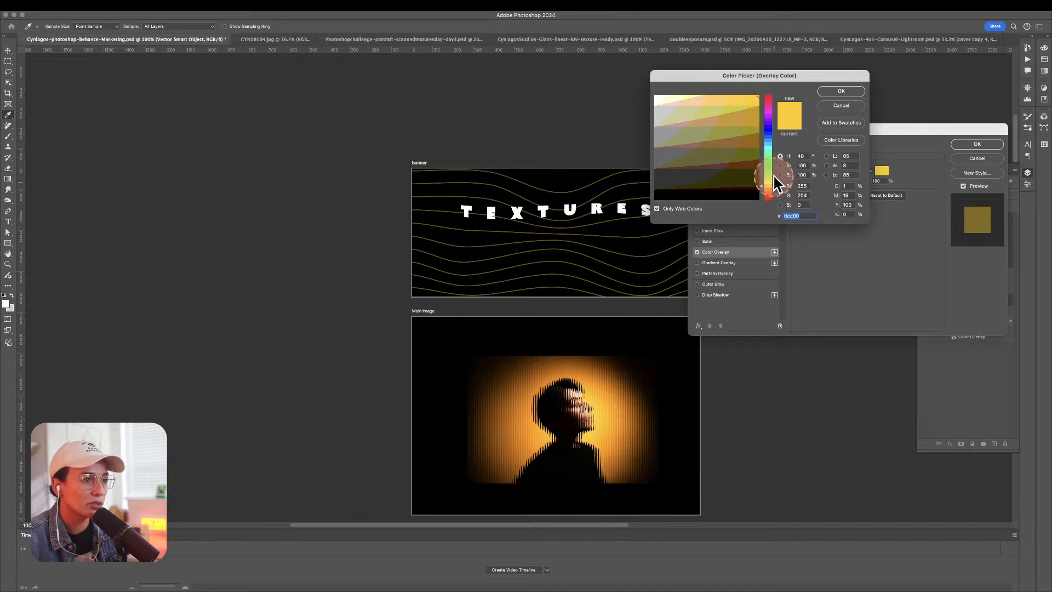
{"action": "left_click", "coordinate": [846, 92]}
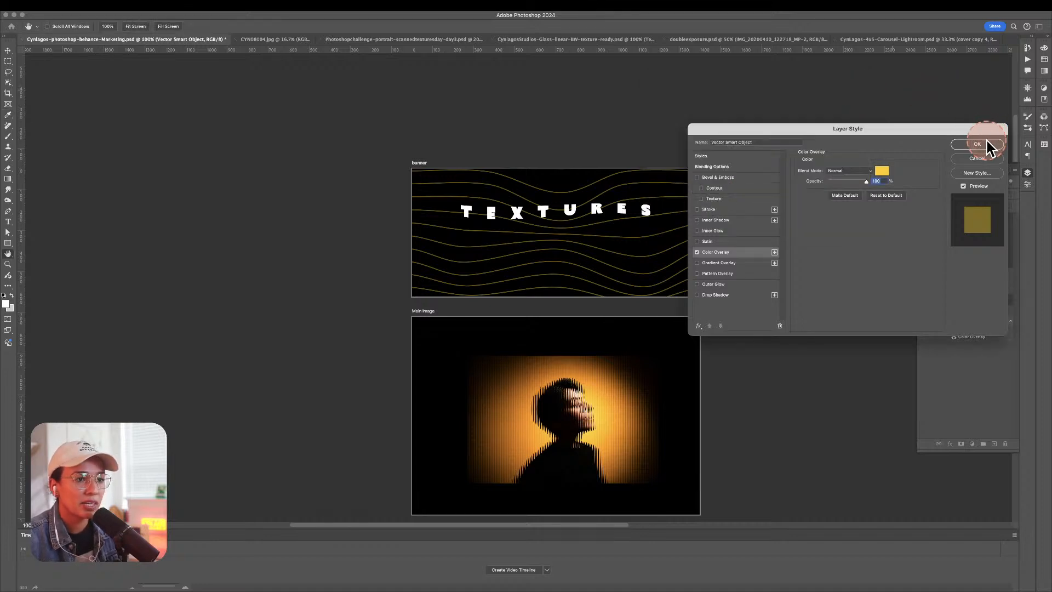
{"action": "left_click", "coordinate": [983, 144]}
Adjust the wavy-line layer's opacity so the lines sit faintly behind the title, keeping the Normal blend mode.
{"action": "left_click", "coordinate": [1008, 194]}
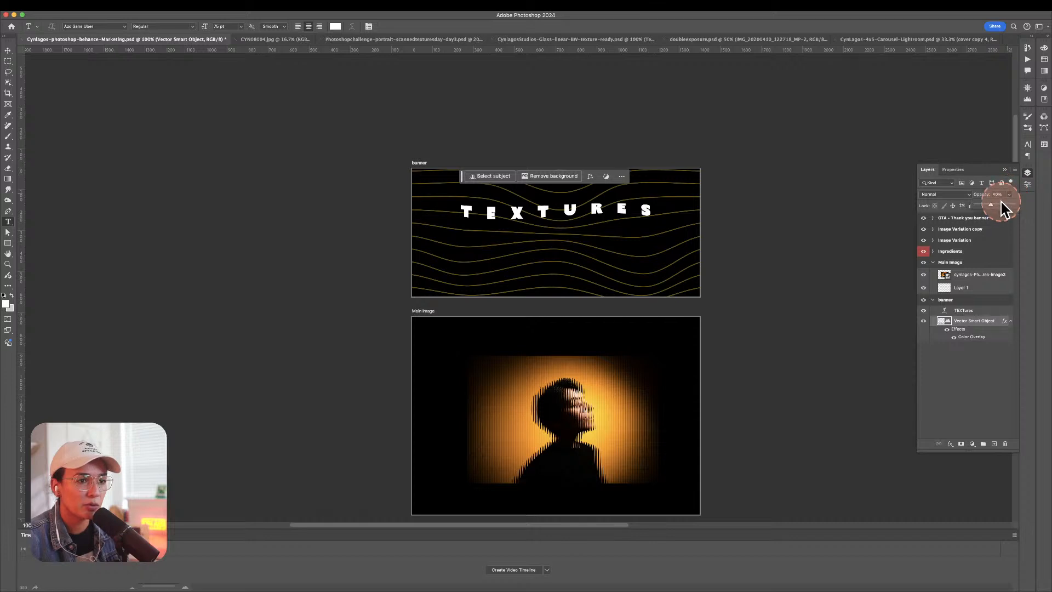
{"action": "left_click_drag", "start_coordinate": [988, 205], "coordinate": [1015, 206]}
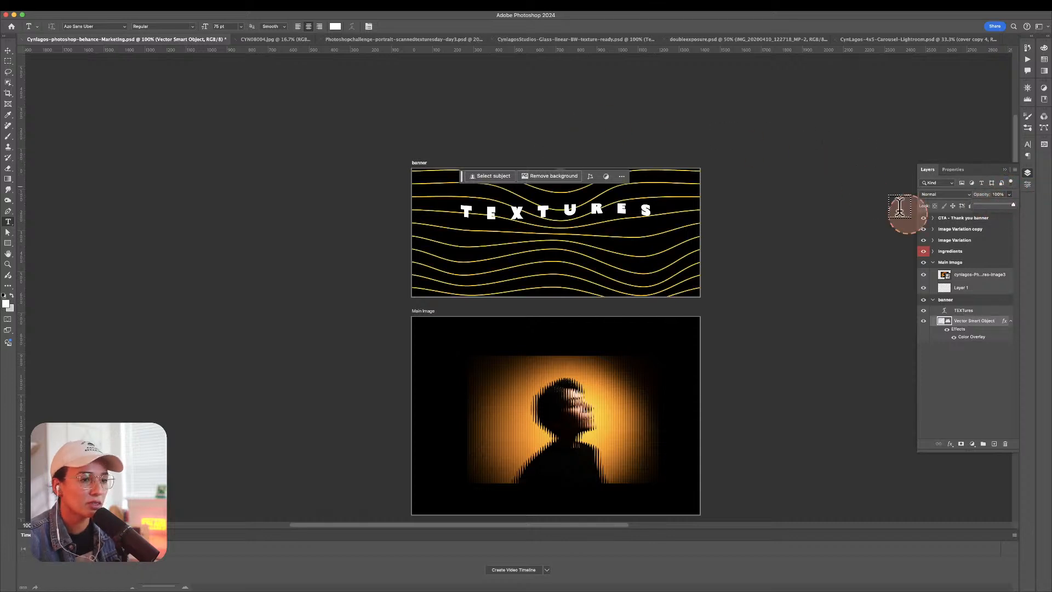
{"action": "left_click", "coordinate": [936, 195]}
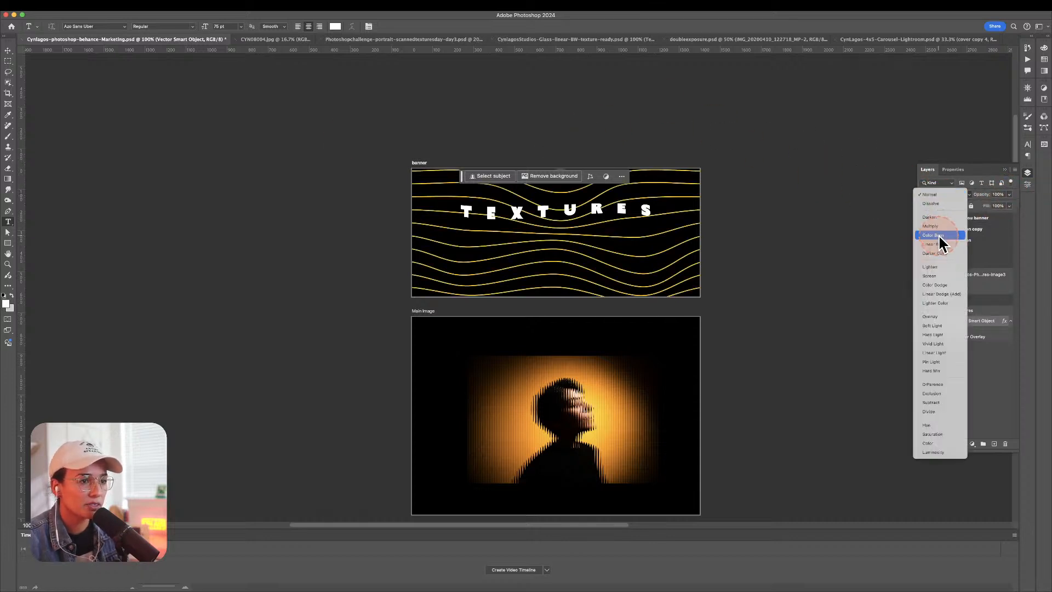
{"action": "left_click", "coordinate": [973, 420]}
{"action": "left_click_drag", "start_coordinate": [981, 203], "coordinate": [983, 206]}
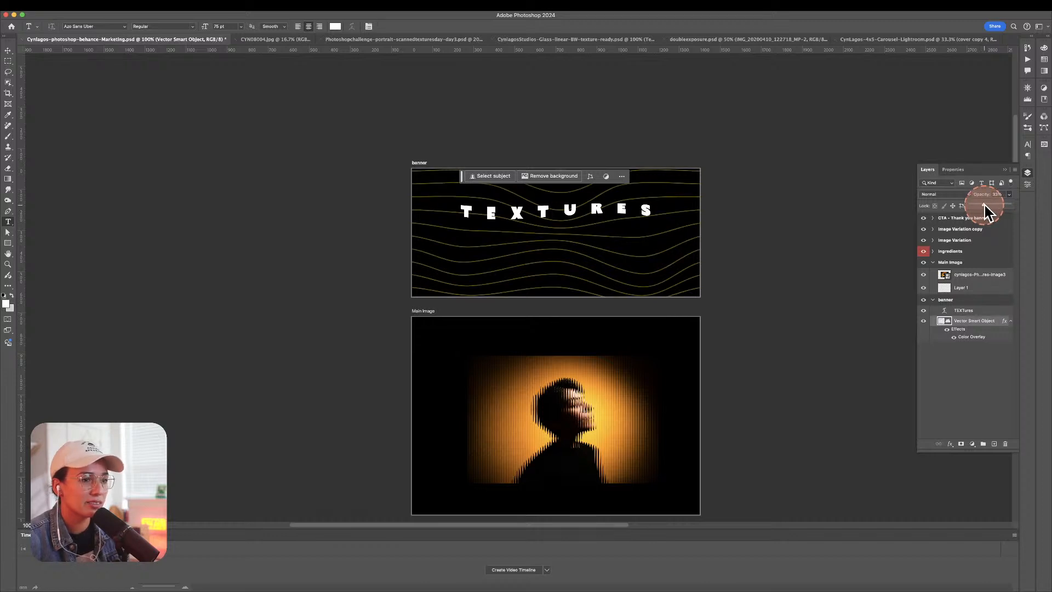
Move the TEXTures title down to the banner's middle and shorten the banner artboard from its upper edge to about 460 px high.
{"action": "left_click", "coordinate": [7, 49]}
{"action": "left_click_drag", "start_coordinate": [571, 210], "coordinate": [563, 229]}
{"action": "scroll", "coordinate": [613, 329], "scroll_direction": "down", "scroll_amount": 1}
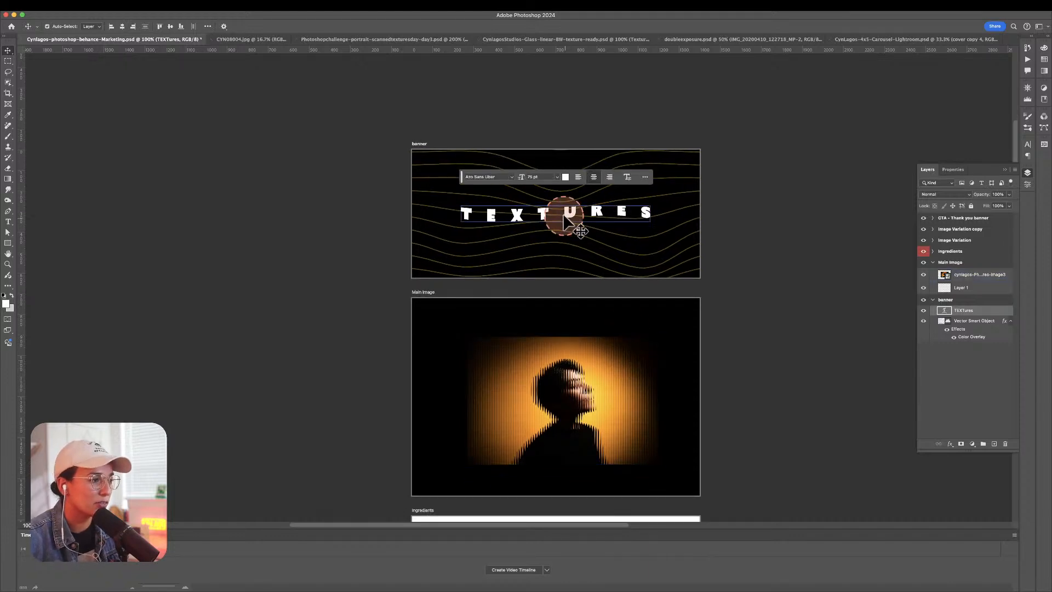
{"action": "key", "text": "shift+v"}
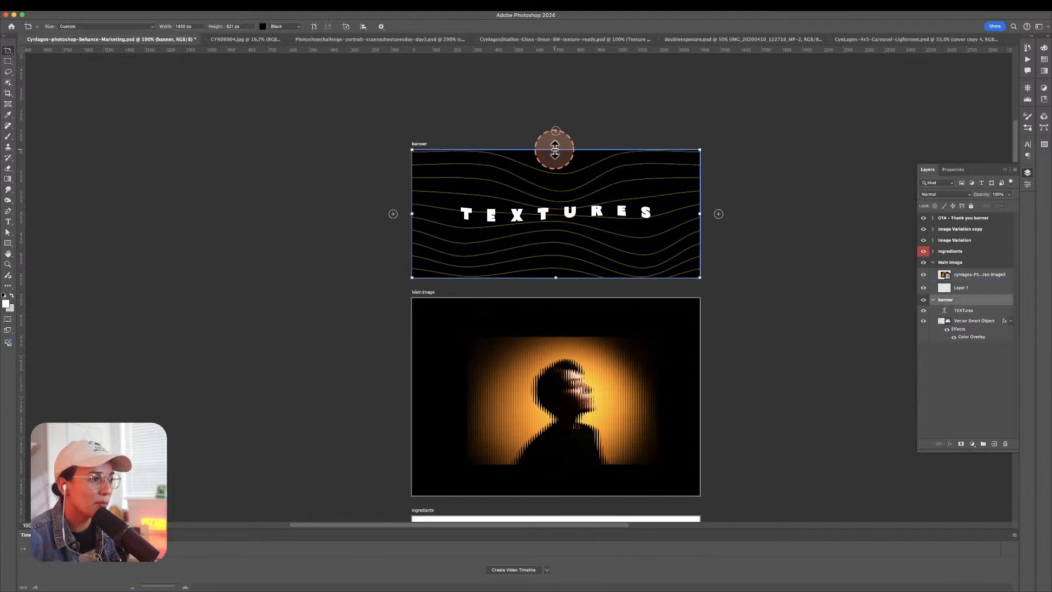
{"action": "left_click_drag", "start_coordinate": [555, 149], "coordinate": [558, 183]}
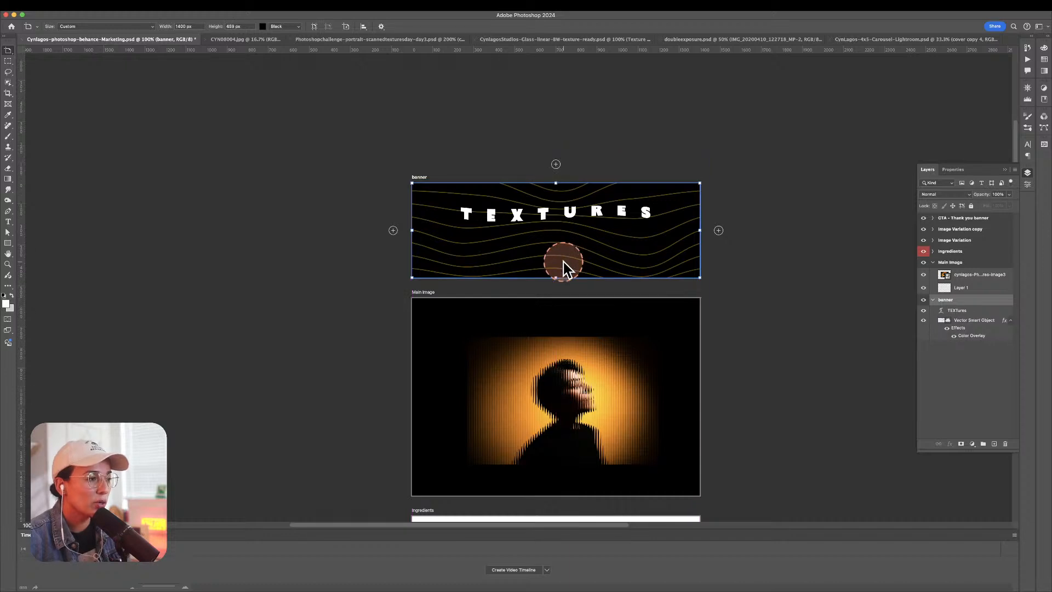
Move the TEXTURES title slightly down so it sits at the vertical middle of the shortened banner artboard.
{"action": "key", "text": "v"}
{"action": "left_click", "coordinate": [567, 216]}
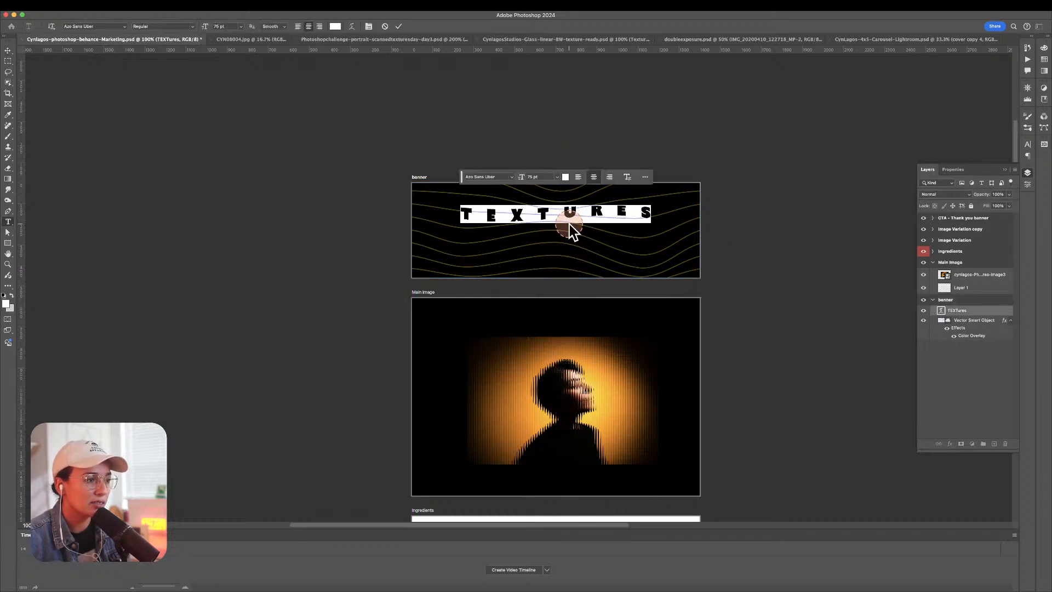
{"action": "left_click_drag", "start_coordinate": [569, 215], "coordinate": [574, 230]}
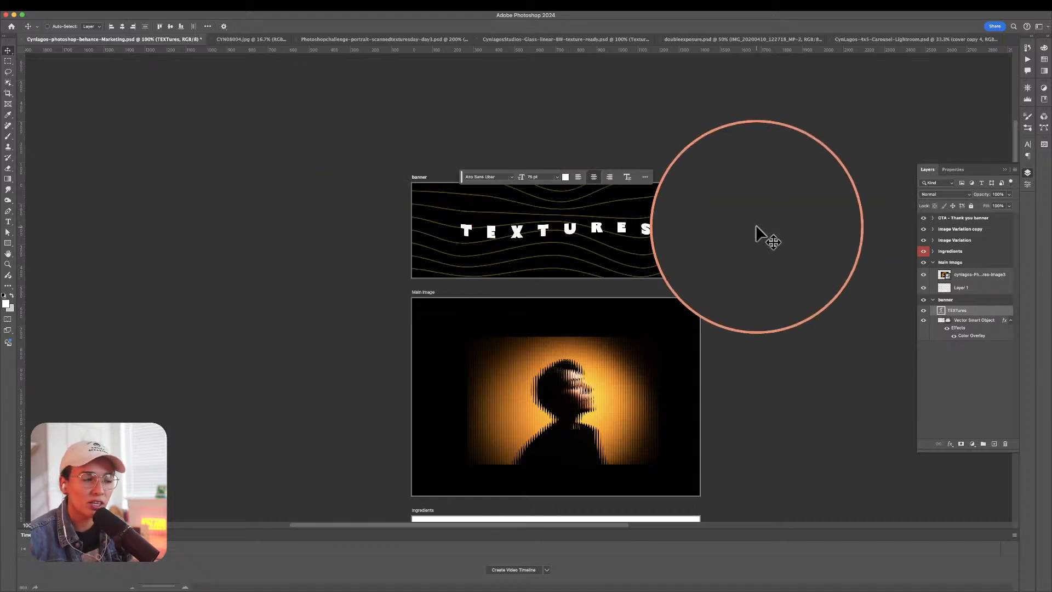
{"action": "left_click", "coordinate": [569, 191]}
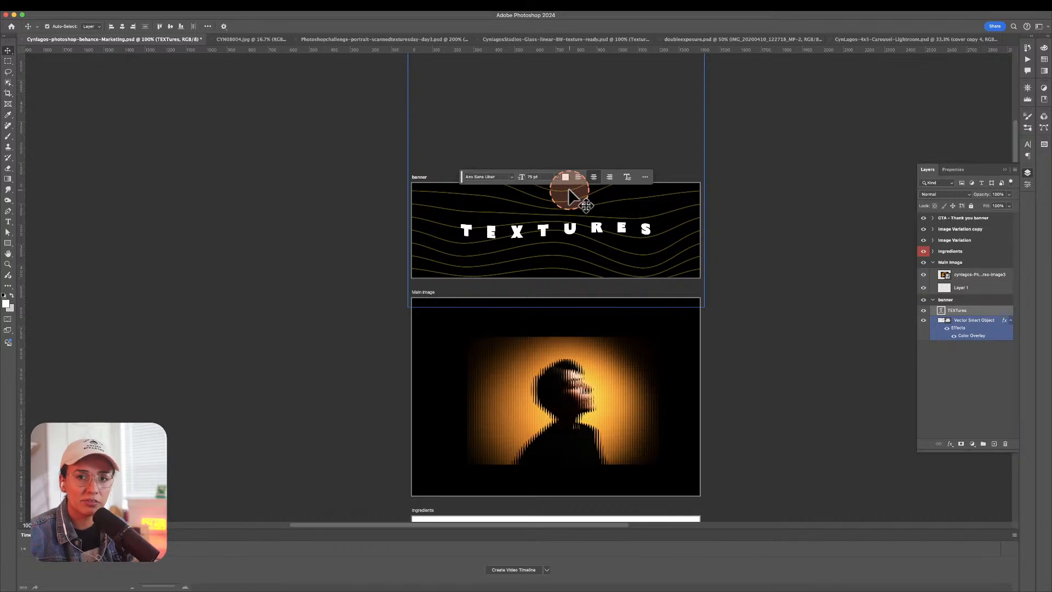
{"action": "left_click", "coordinate": [809, 371]}
Select the glass-textured portrait on the Main Image artboard.
{"action": "left_click_drag", "start_coordinate": [681, 294], "coordinate": [683, 203]}
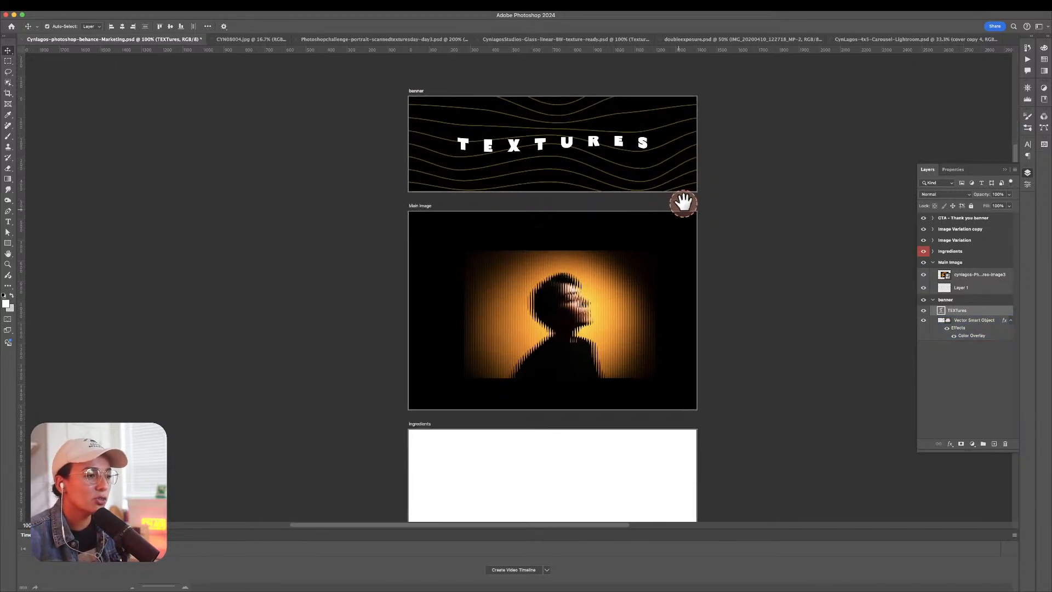
{"action": "left_click_drag", "start_coordinate": [645, 376], "coordinate": [652, 288]}
{"action": "left_click", "coordinate": [583, 242]}
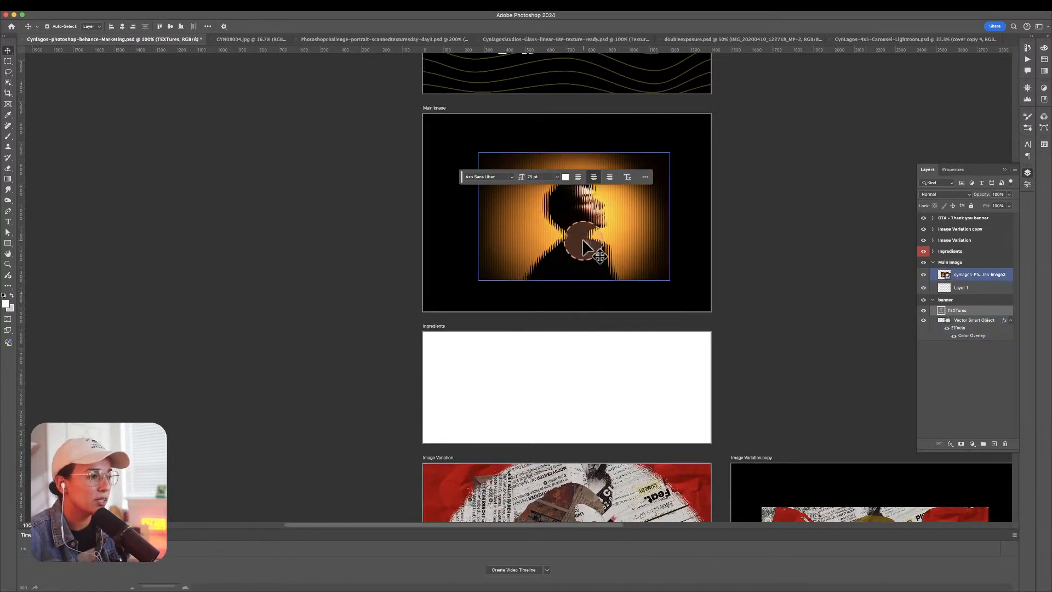
{"action": "mouse_move", "coordinate": [583, 240]}
{"action": "left_mouse_down"}
{"action": "mouse_move", "coordinate": [580, 254]}
{"action": "mouse_move", "coordinate": [584, 241]}
{"action": "left_mouse_up"}
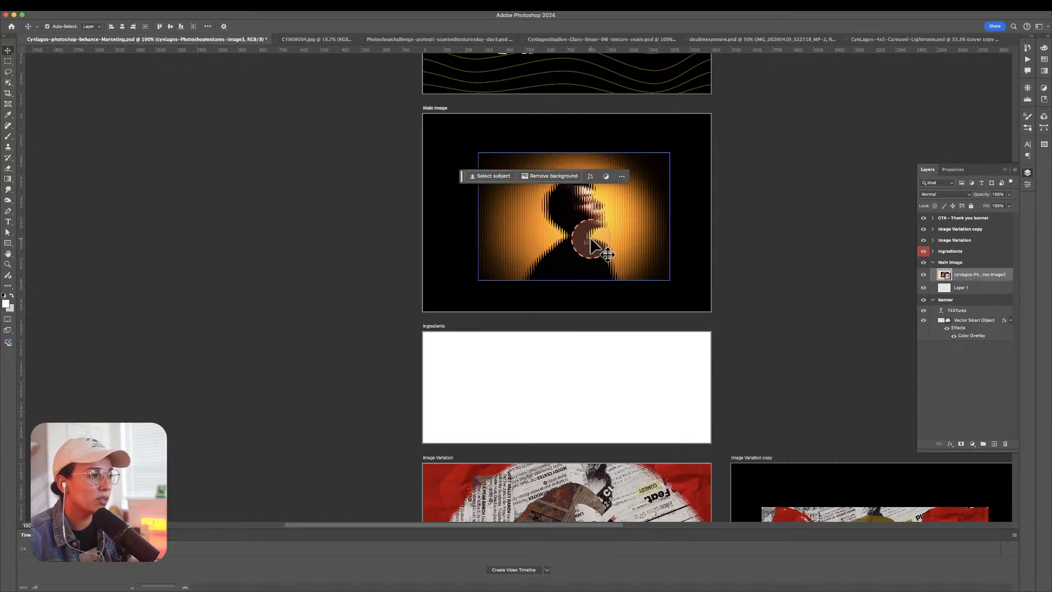
Switch to the Behance profile in Chrome, examine the intro text of the Calm after the Storm project, and close it.
{"action": "key", "text": "super+Tab"}
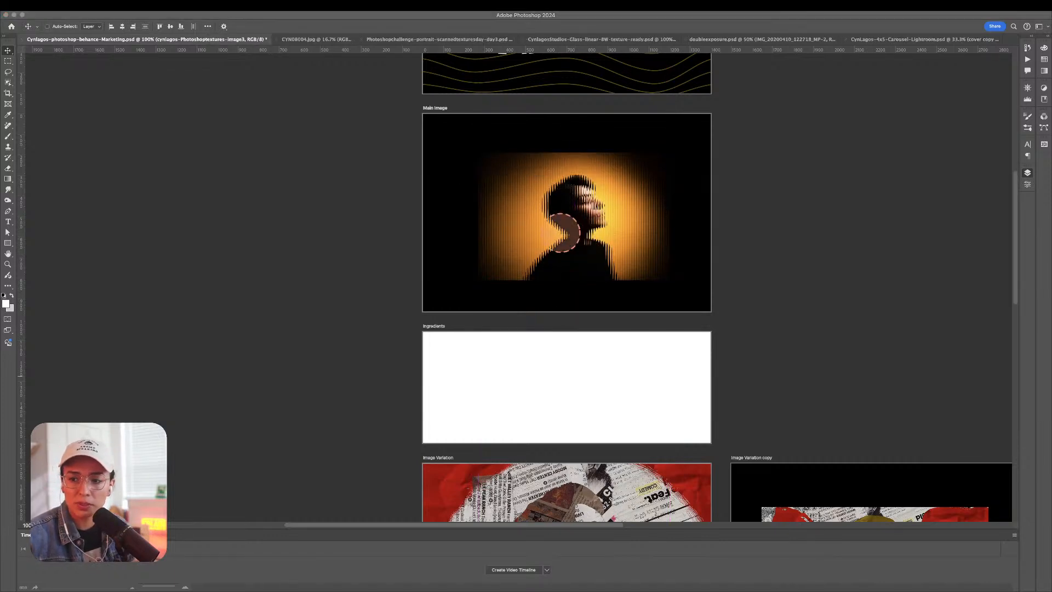
{"action": "key", "text": "ctrl+Up"}
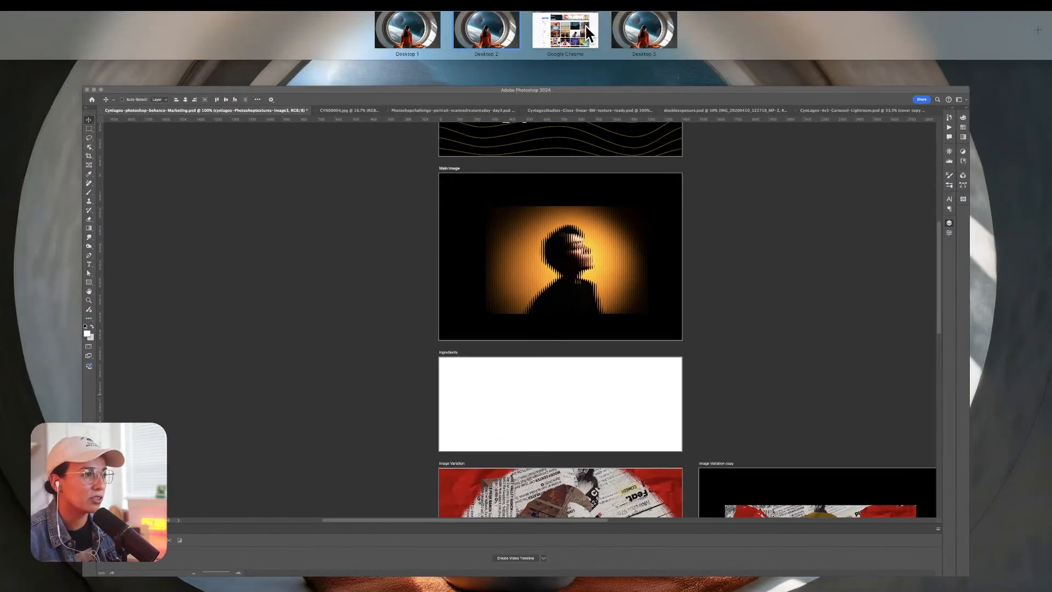
{"action": "left_click", "coordinate": [587, 33]}
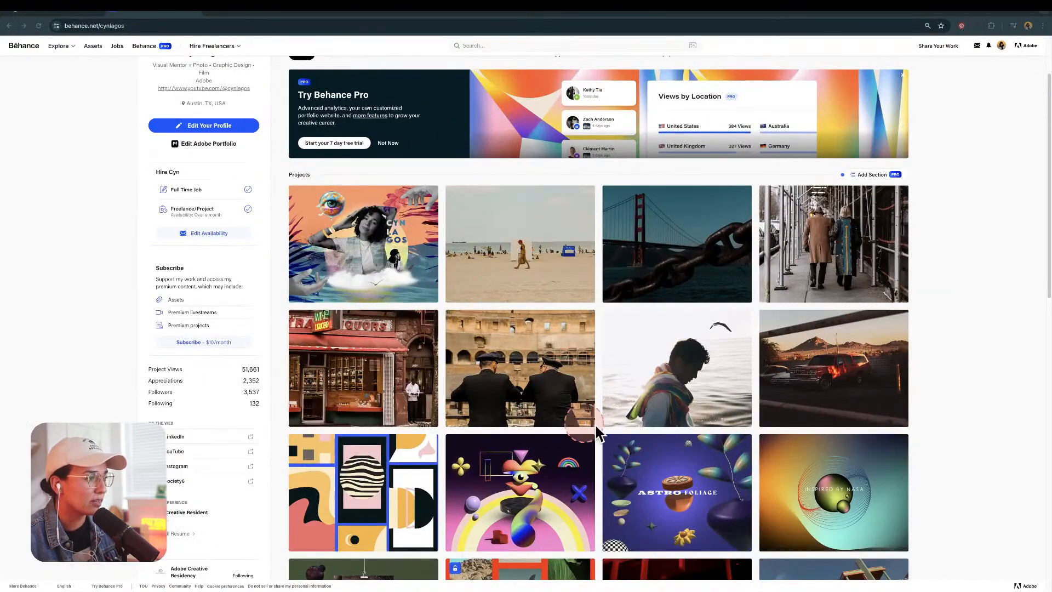
{"action": "left_click", "coordinate": [647, 354]}
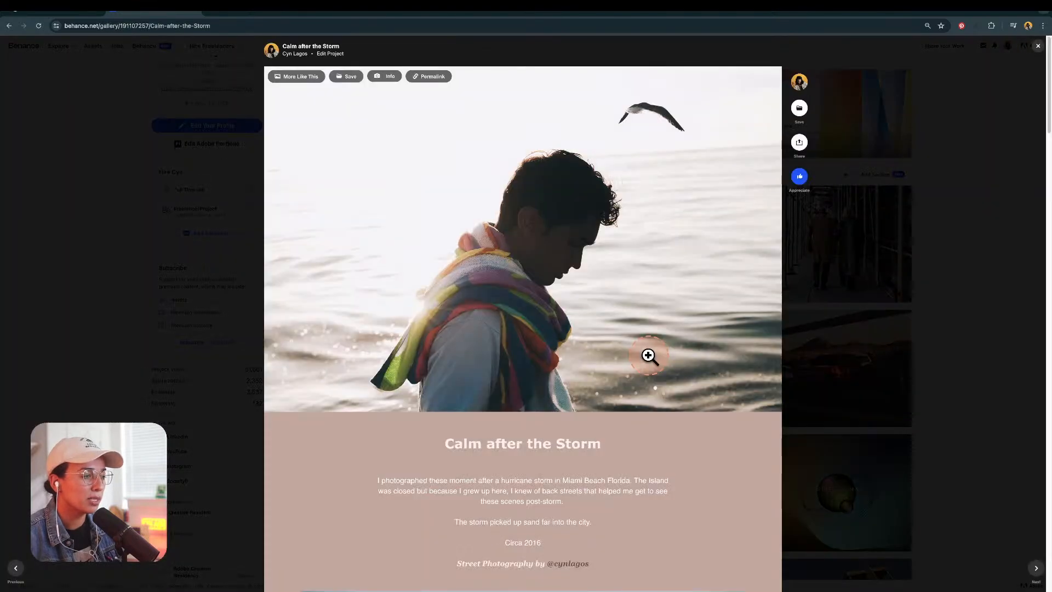
{"action": "mouse_move", "coordinate": [541, 491]}
{"action": "left_mouse_down"}
{"action": "mouse_move", "coordinate": [424, 470]}
{"action": "mouse_move", "coordinate": [554, 503]}
{"action": "mouse_move", "coordinate": [536, 474]}
{"action": "left_mouse_up"}
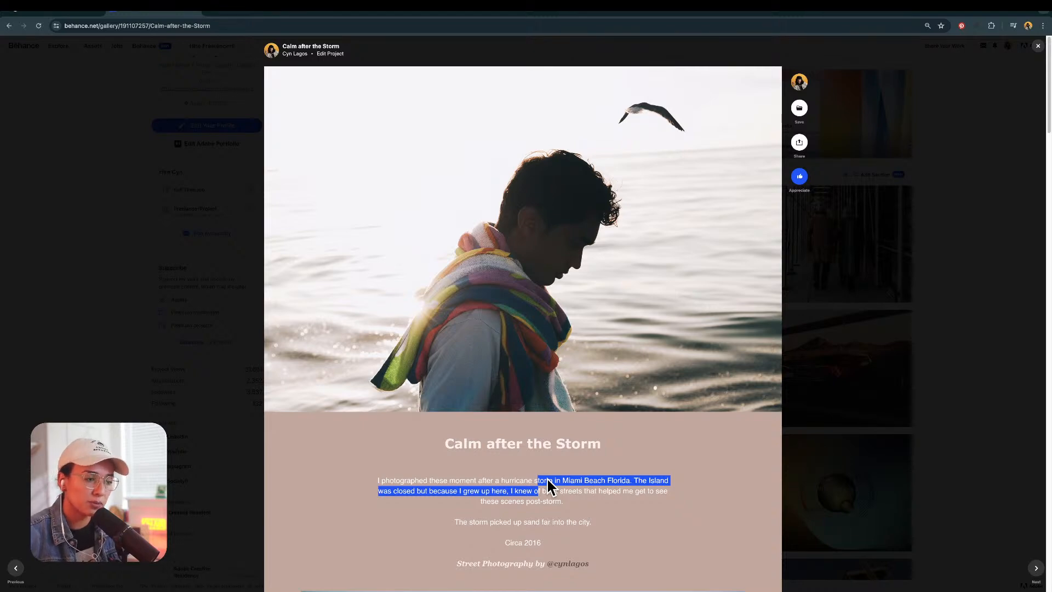
{"action": "left_click", "coordinate": [784, 417]}
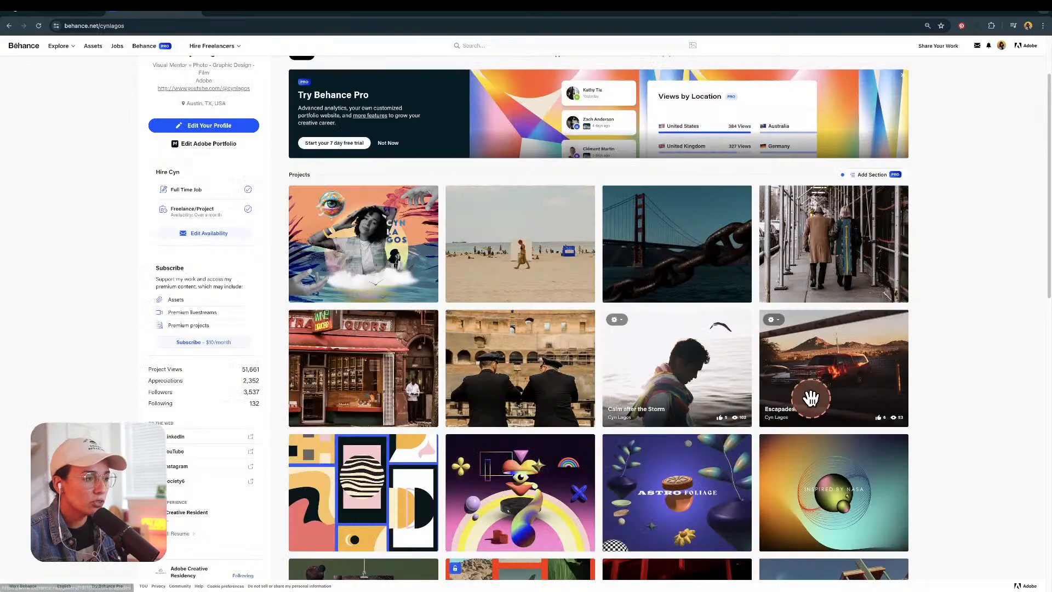
Open the Mixed Media AI Collage project on Behance, examine its challenge and ingredients slides at full size, and close it.
{"action": "left_click", "coordinate": [390, 236]}
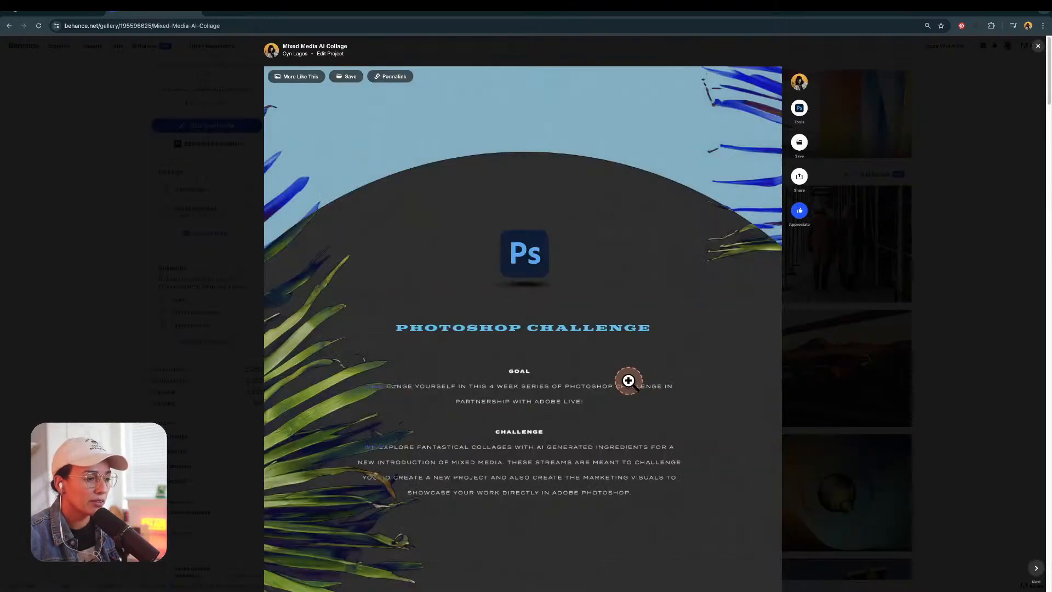
{"action": "left_click", "coordinate": [629, 380]}
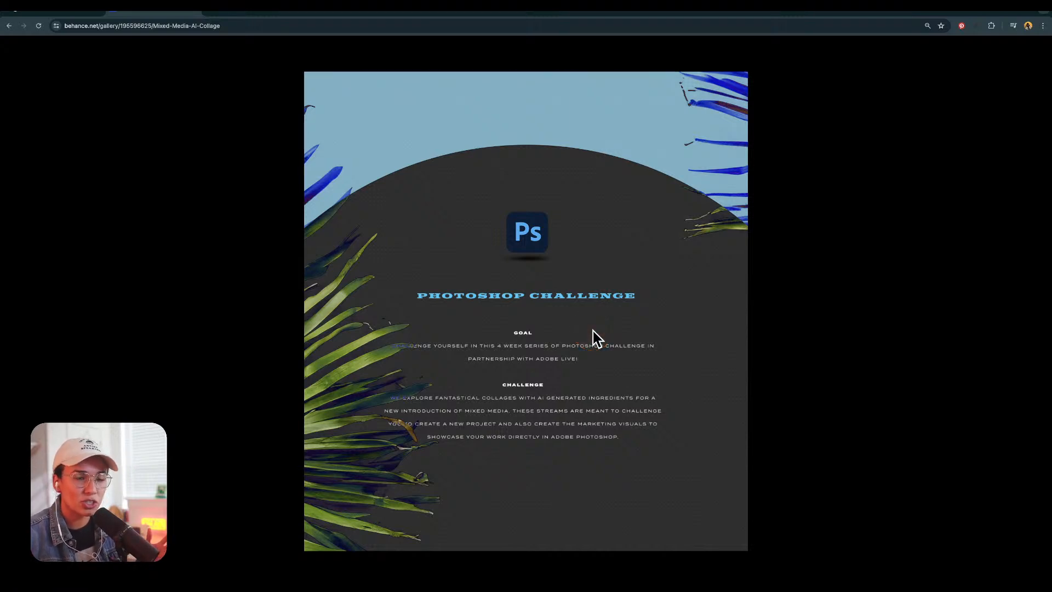
{"action": "left_click", "coordinate": [671, 345]}
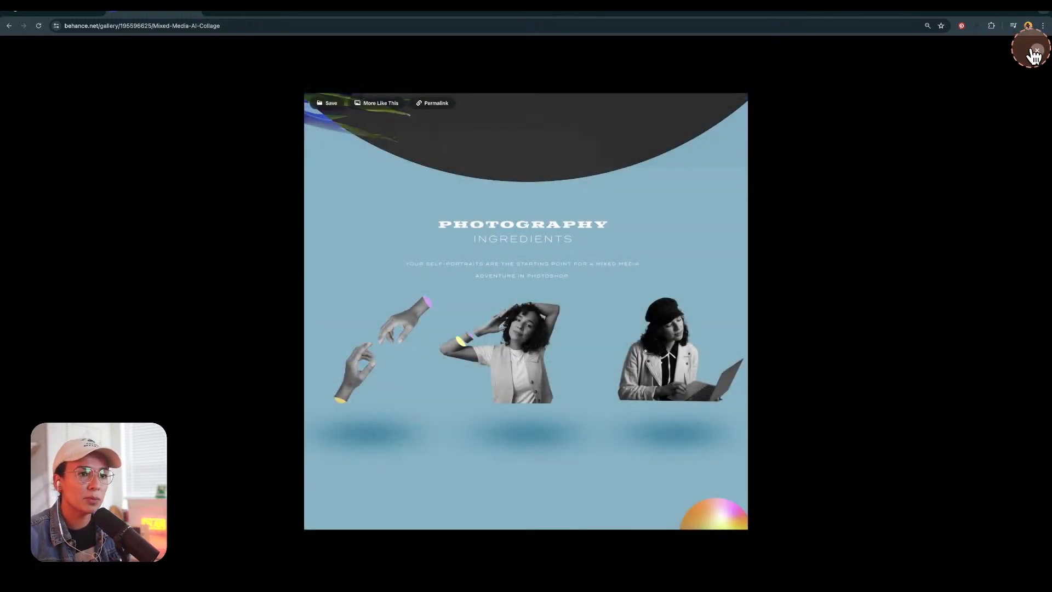
{"action": "left_click", "coordinate": [1034, 55]}
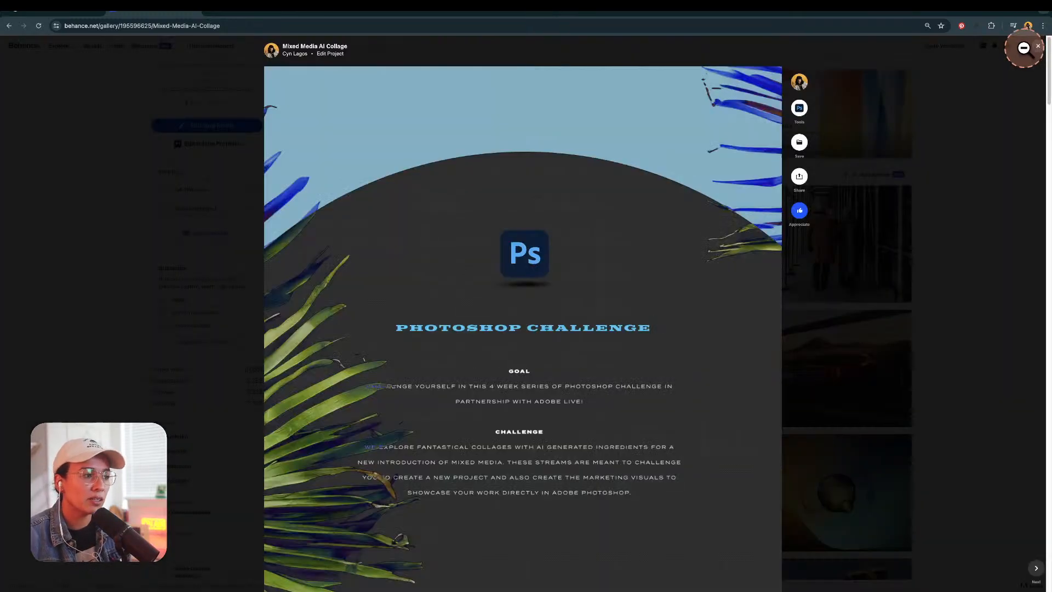
{"action": "left_click", "coordinate": [1033, 47]}
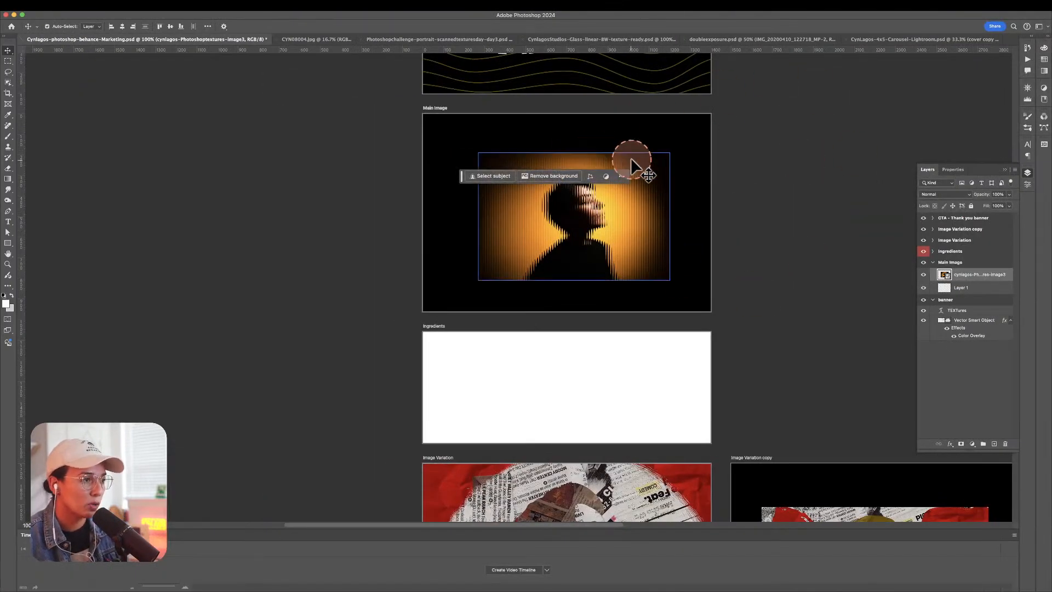
Back in Photoshop, move the glass-textured portrait from the Main Image artboard down onto the Ingredients artboard.
{"action": "left_click", "coordinate": [660, 171]}
{"action": "scroll", "coordinate": [648, 229], "scroll_direction": "down", "scroll_amount": 3}
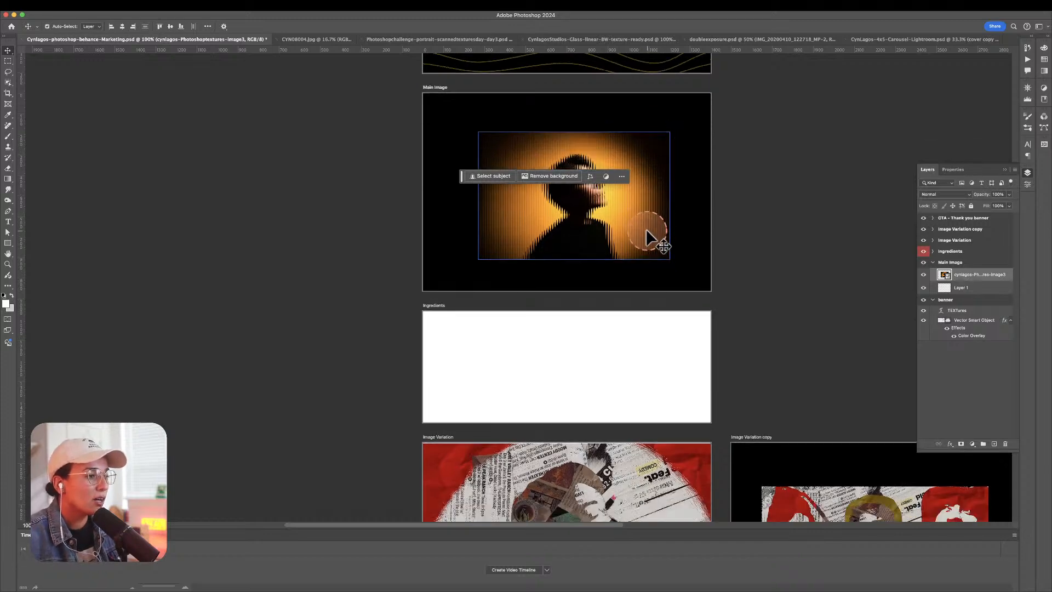
{"action": "left_click_drag", "start_coordinate": [582, 134], "coordinate": [601, 306]}
{"action": "scroll", "coordinate": [604, 268], "scroll_direction": "down", "scroll_amount": 10}
{"action": "scroll", "coordinate": [604, 263], "scroll_direction": "up", "scroll_amount": 10}
{"action": "scroll", "coordinate": [678, 209], "scroll_direction": "up", "scroll_amount": 7}
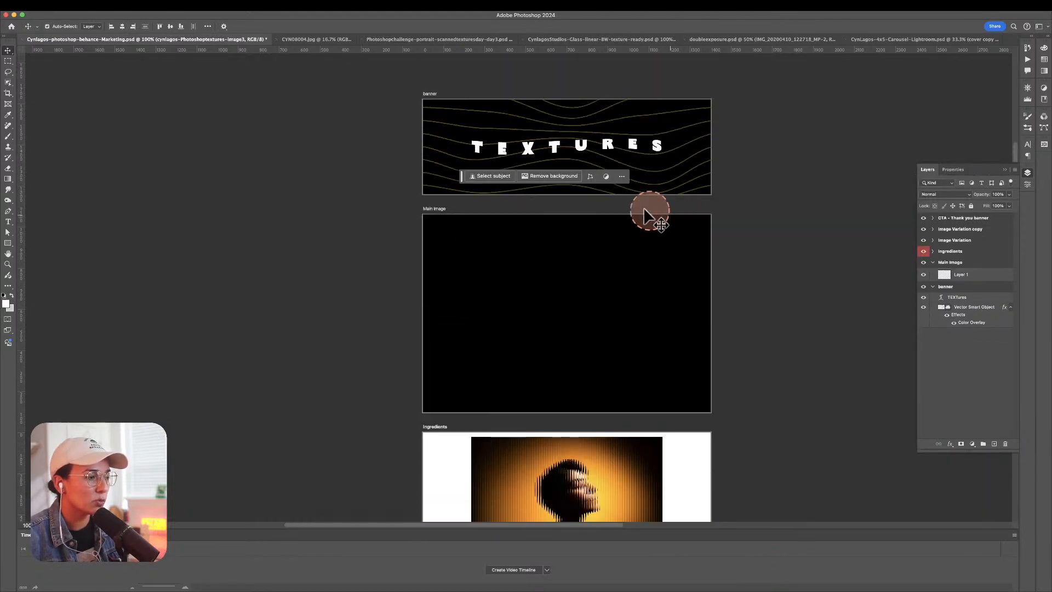
Duplicate the empty Main Image artboard with its contents once on its left side and once on its right side.
{"action": "left_click", "coordinate": [477, 221]}
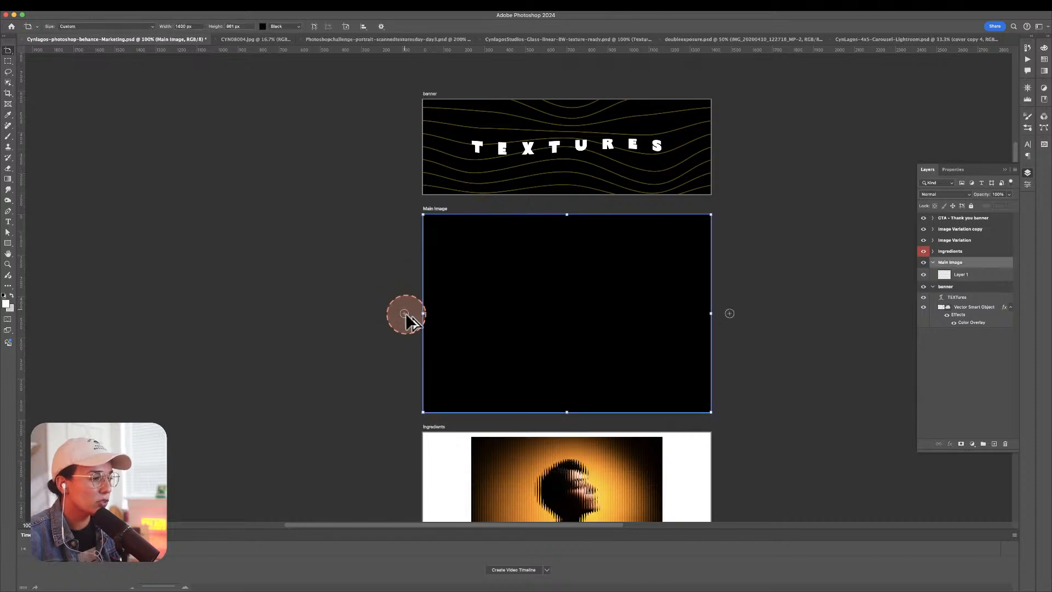
{"action": "left_click", "coordinate": [404, 314], "text": "alt"}
{"action": "left_click_drag", "start_coordinate": [874, 280], "coordinate": [535, 273]}
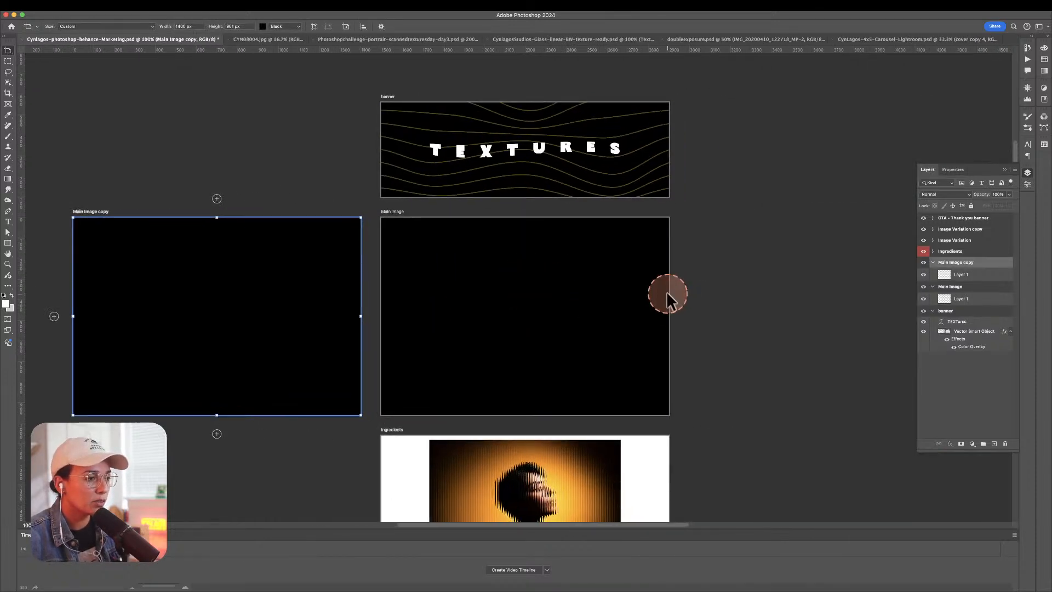
{"action": "left_click", "coordinate": [669, 296]}
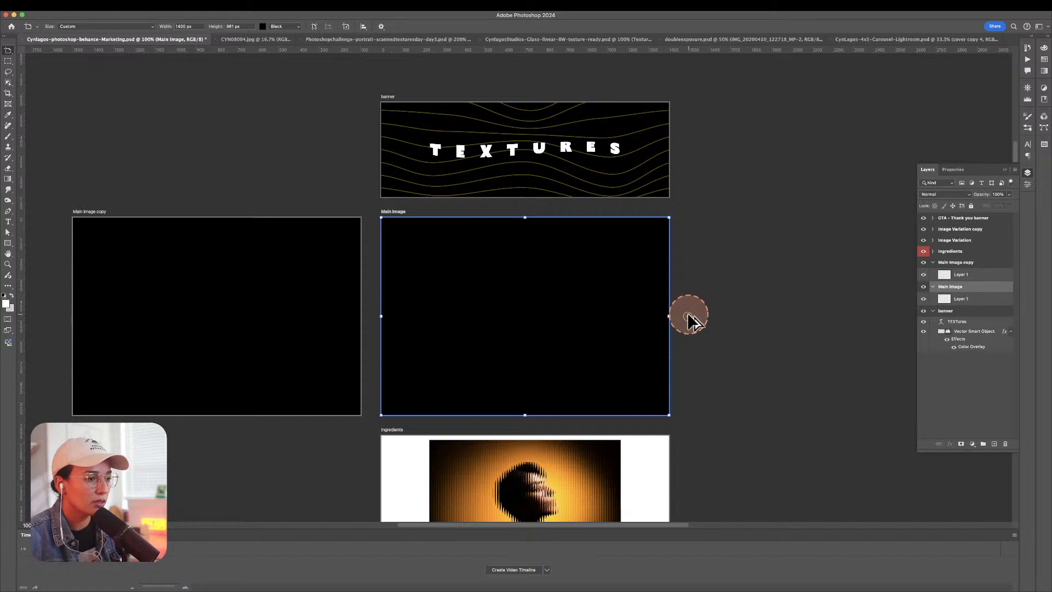
{"action": "left_click", "coordinate": [689, 316], "text": "alt"}
{"action": "left_click_drag", "start_coordinate": [266, 289], "coordinate": [775, 273]}
{"action": "key", "text": "v"}
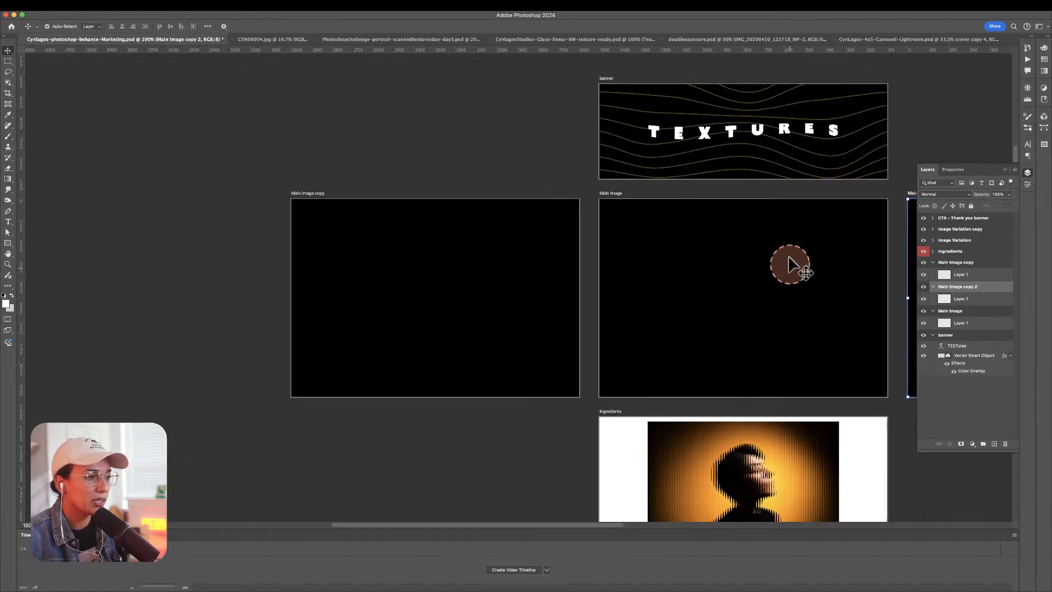
Place the original portrait photo CYN08004 at the centre of the Main Image artboard, scaled to about 43%.
{"action": "left_click", "coordinate": [746, 237]}
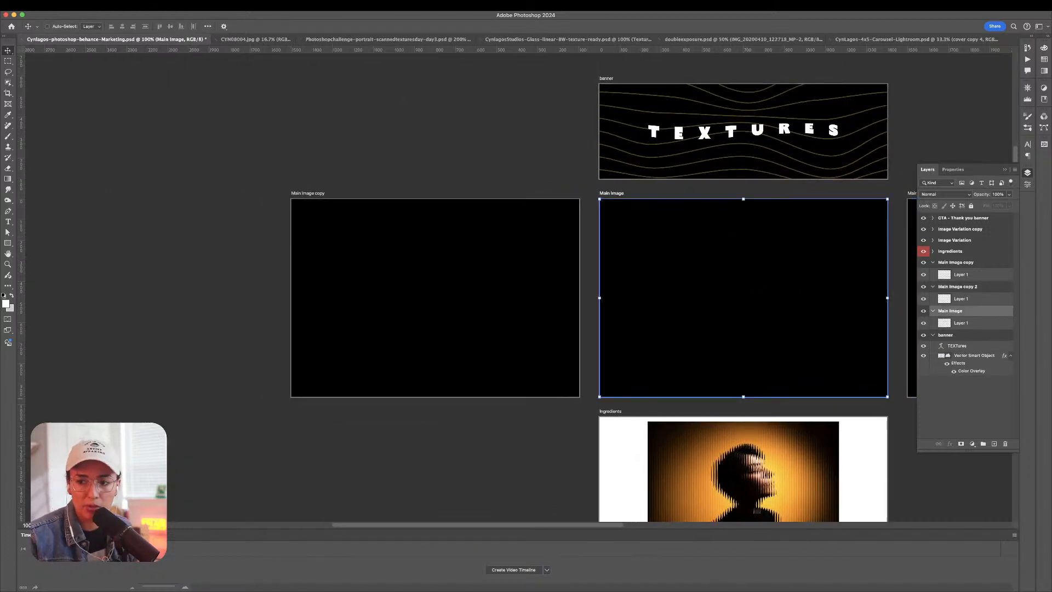
{"action": "key", "text": "super+Tab"}
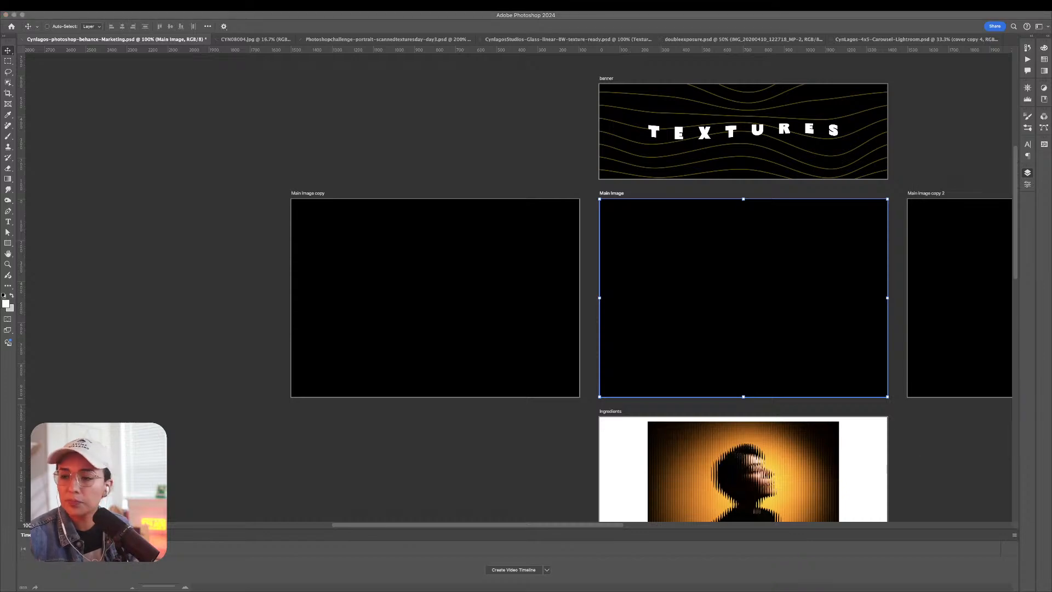
{"action": "key", "text": "space"}
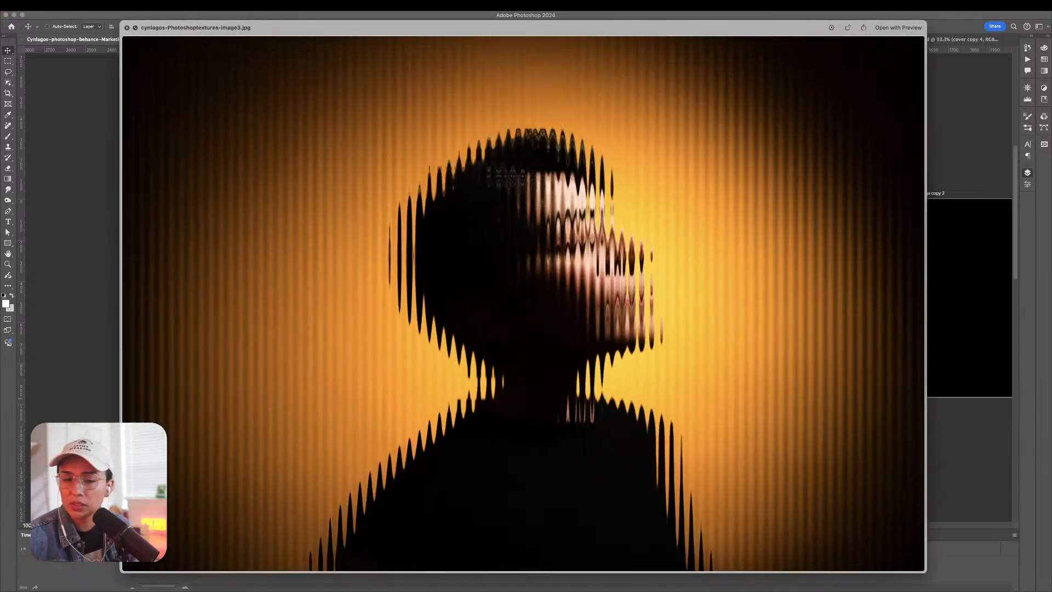
{"action": "key", "text": "space"}
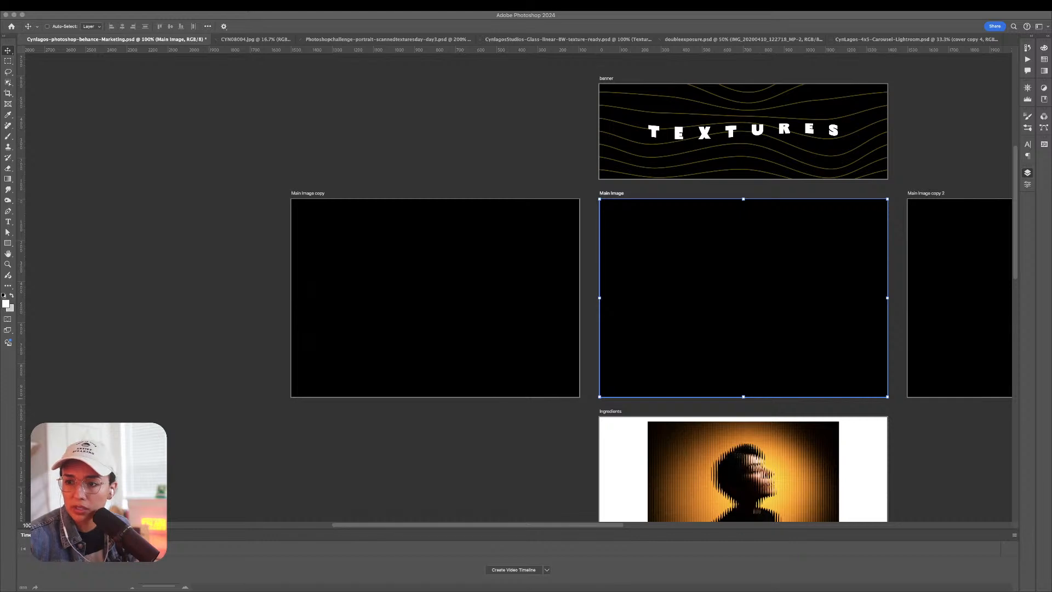
{"action": "left_click_drag", "start_coordinate": [682, 591], "coordinate": [676, 279]}
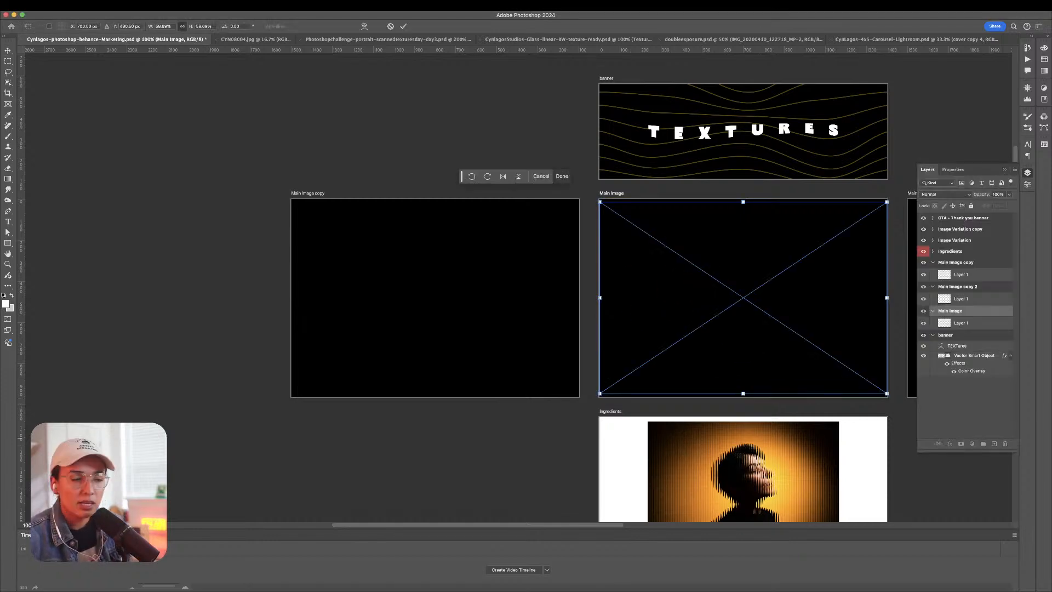
{"action": "left_click_drag", "start_coordinate": [886, 203], "coordinate": [850, 228]}
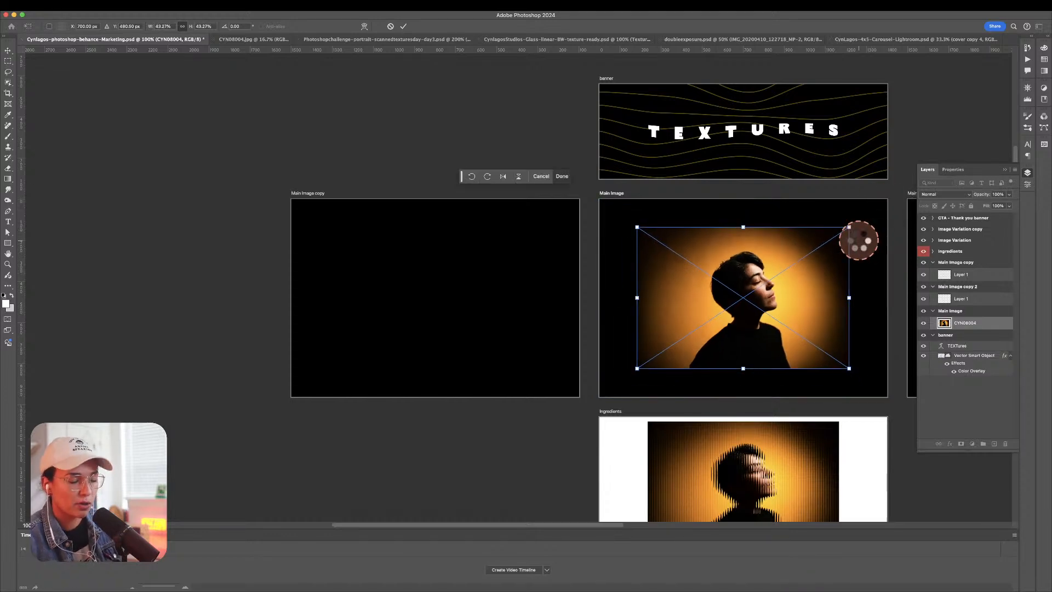
{"action": "key", "text": "Return"}
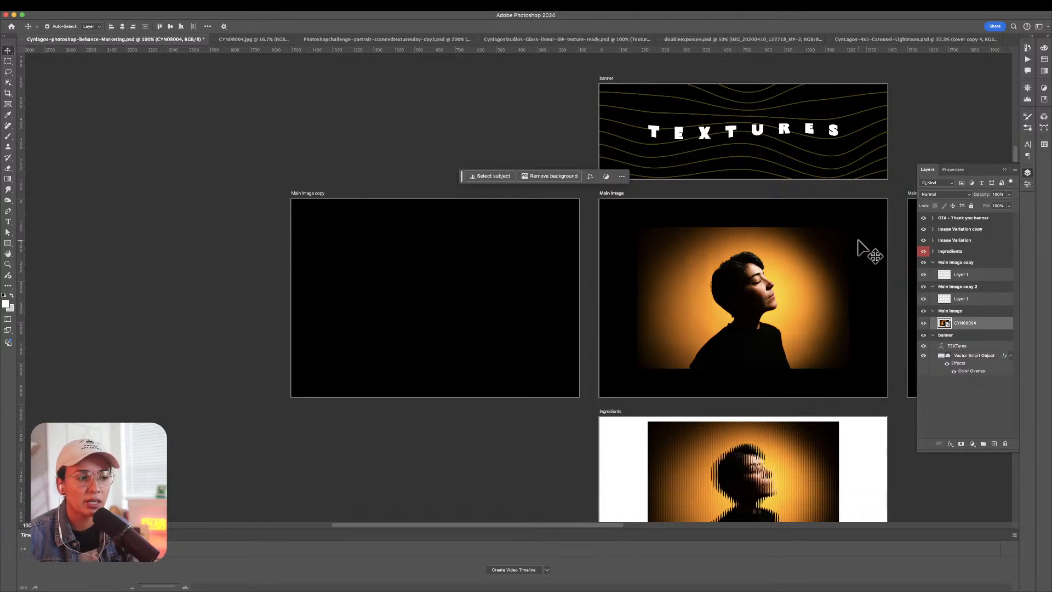
{"action": "key", "text": "z"}
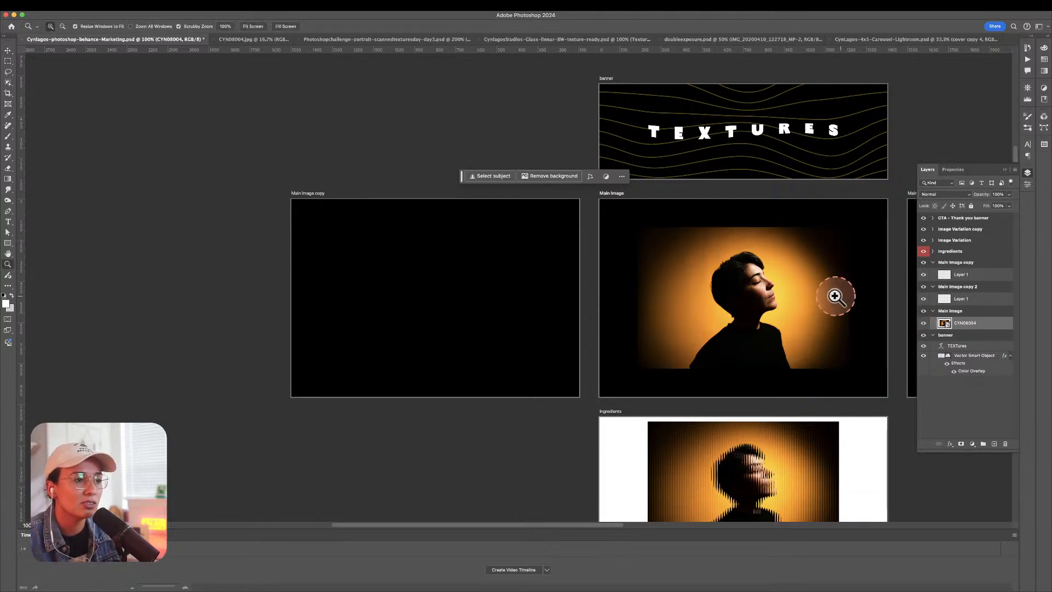
{"action": "left_click_drag", "start_coordinate": [812, 299], "coordinate": [663, 299]}
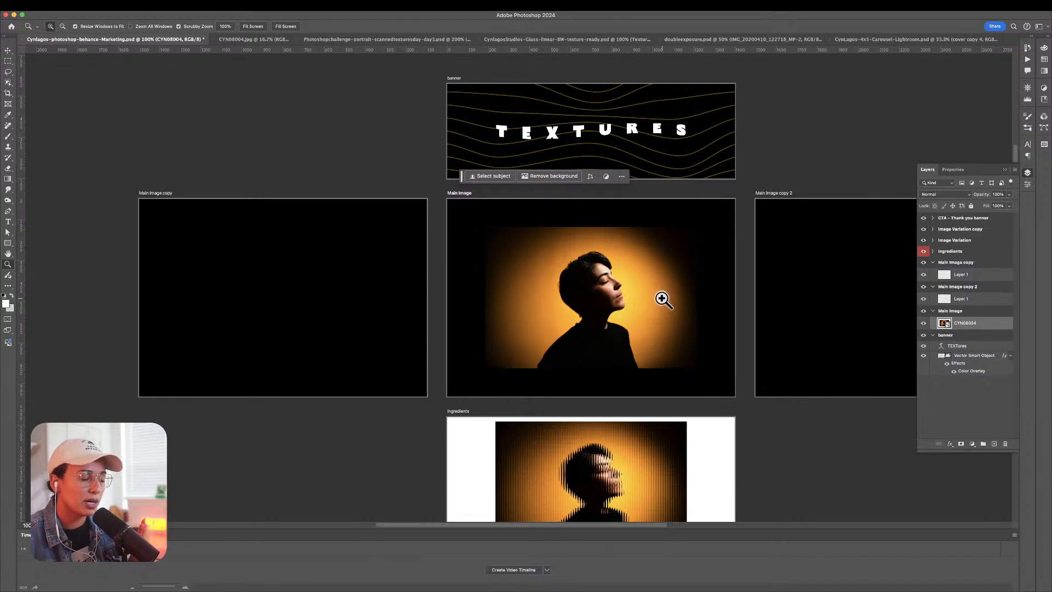
{"action": "left_click", "coordinate": [671, 189]}
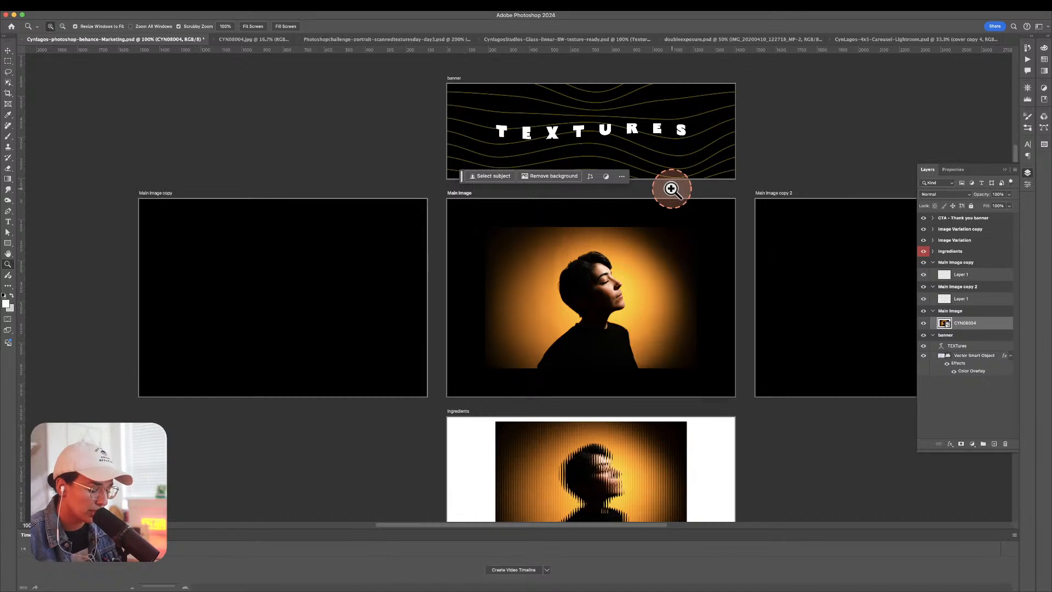
{"action": "key", "text": "v"}
{"action": "left_click", "coordinate": [656, 258]}
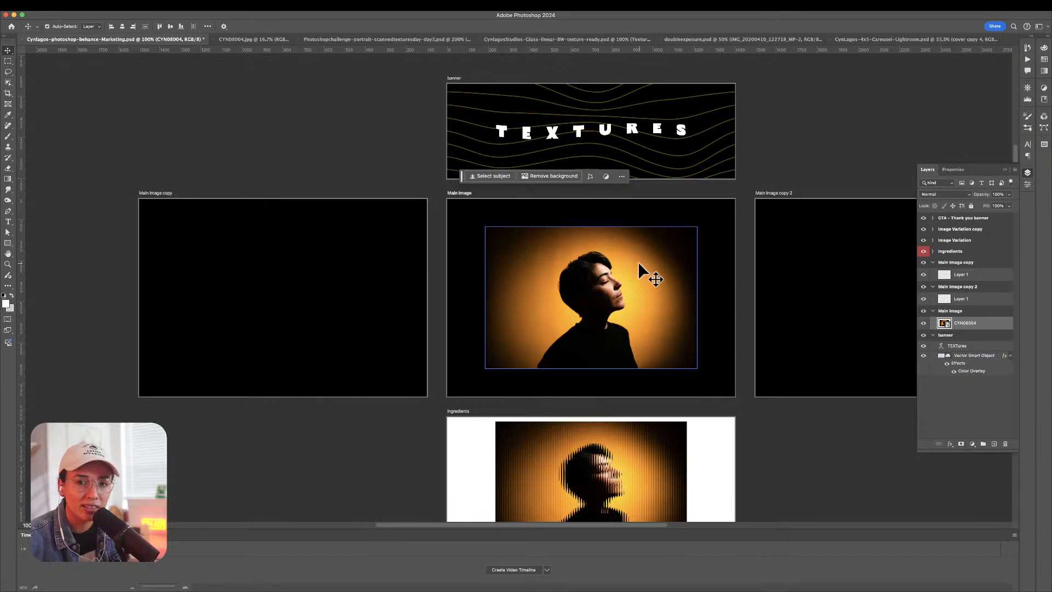
{"action": "key", "text": "z"}
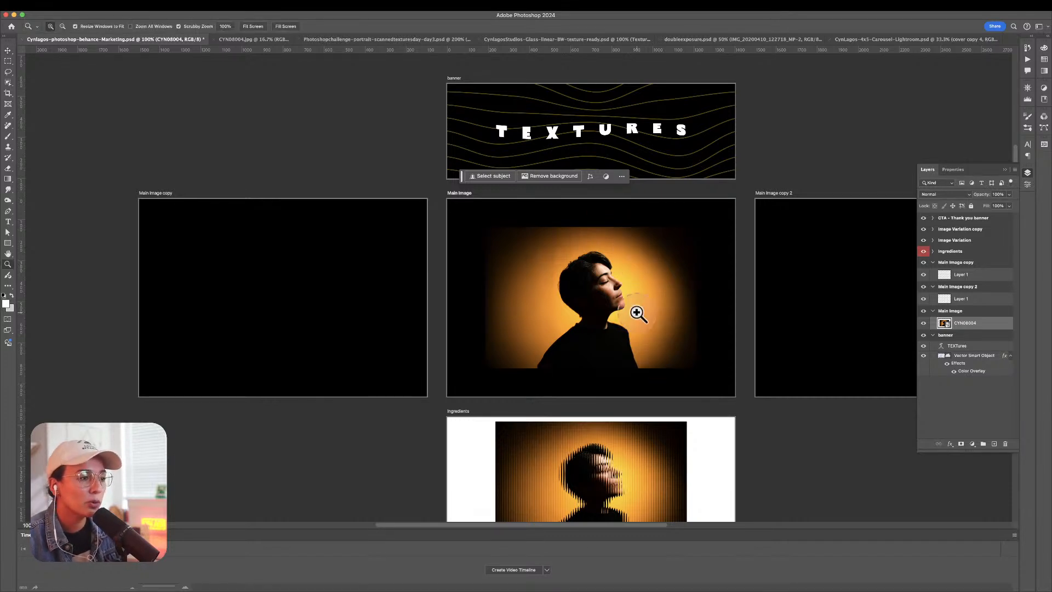
Move the portrait photo slightly down on the Main Image artboard to leave room for a title above it.
{"action": "left_click", "coordinate": [637, 314]}
{"action": "key", "text": "v"}
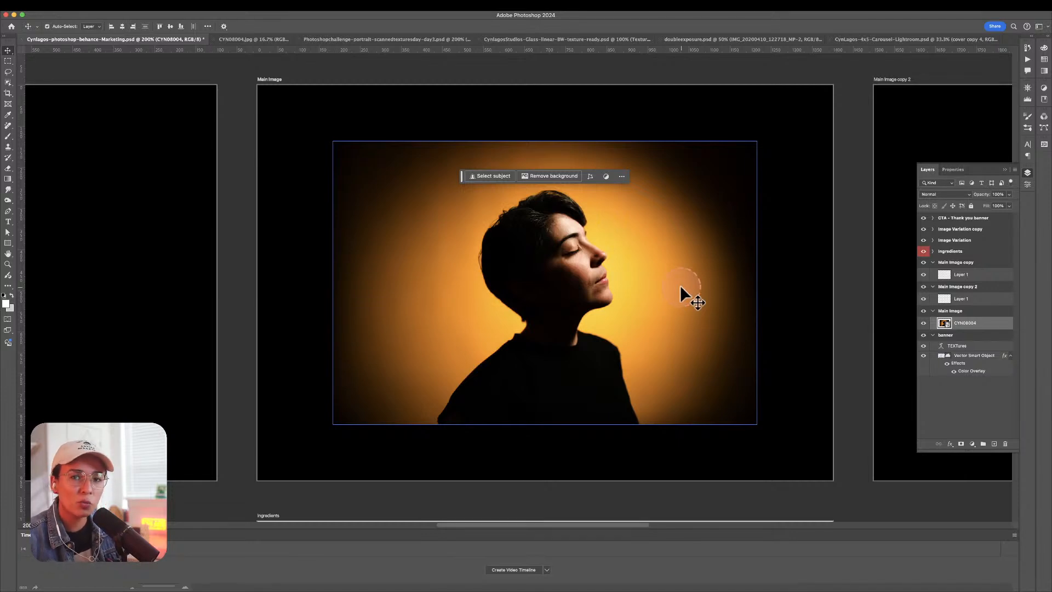
{"action": "left_click_drag", "start_coordinate": [653, 316], "coordinate": [653, 328]}
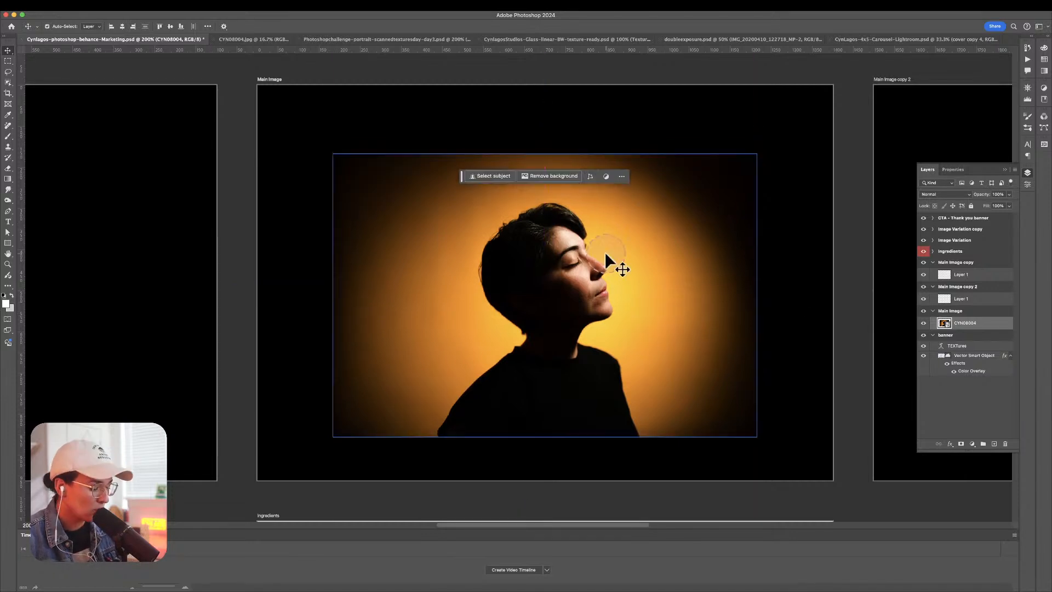
Add a 14 pt white placeholder text line above the portrait and centre it over the photo.
{"action": "key", "text": "t"}
{"action": "left_click", "coordinate": [512, 132]}
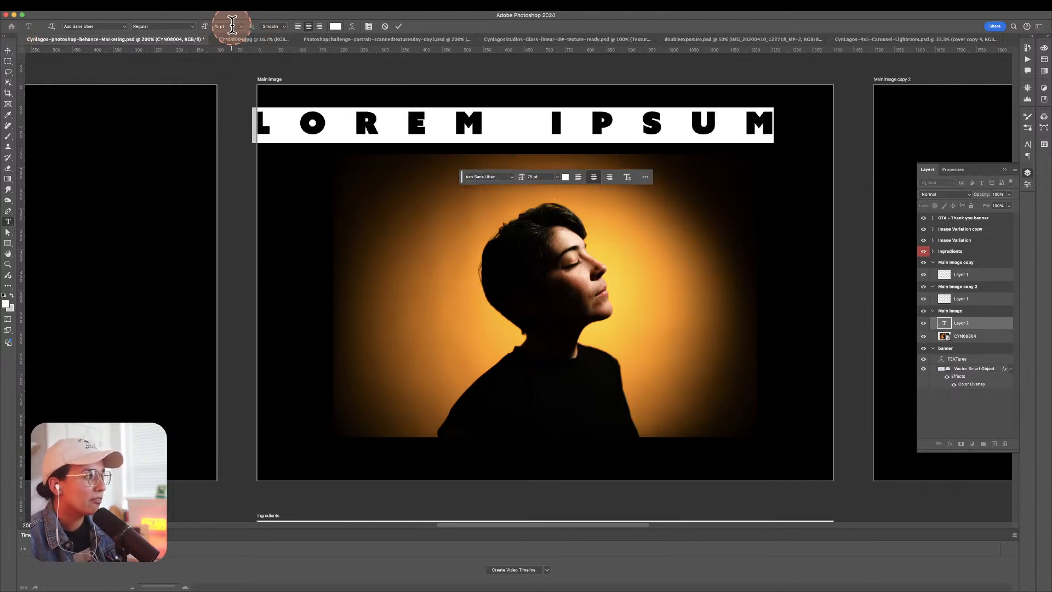
{"action": "left_click", "coordinate": [241, 26]}
{"action": "left_click", "coordinate": [234, 90]}
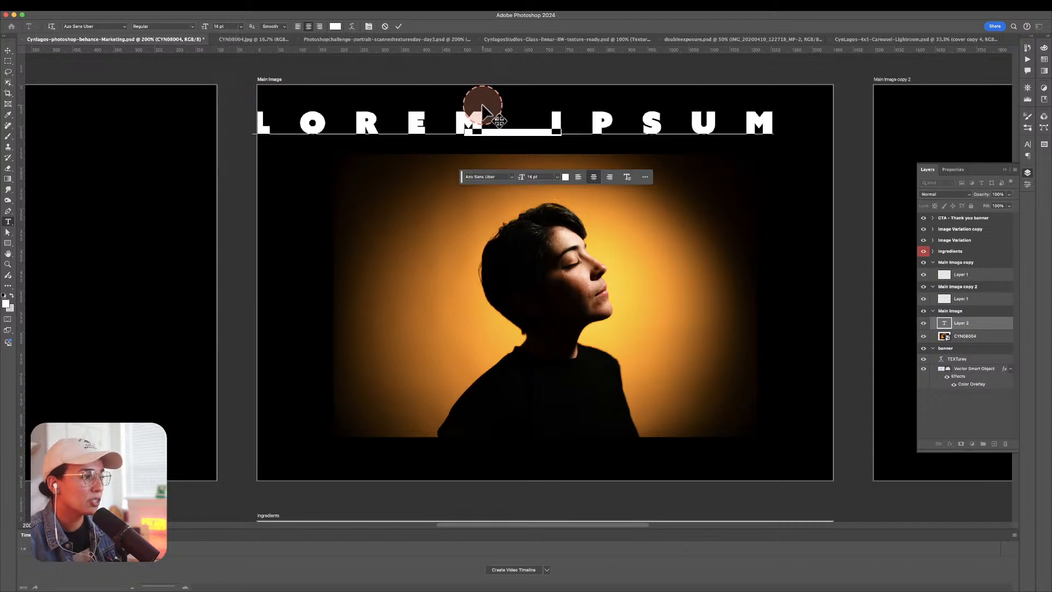
{"action": "left_click", "coordinate": [8, 49]}
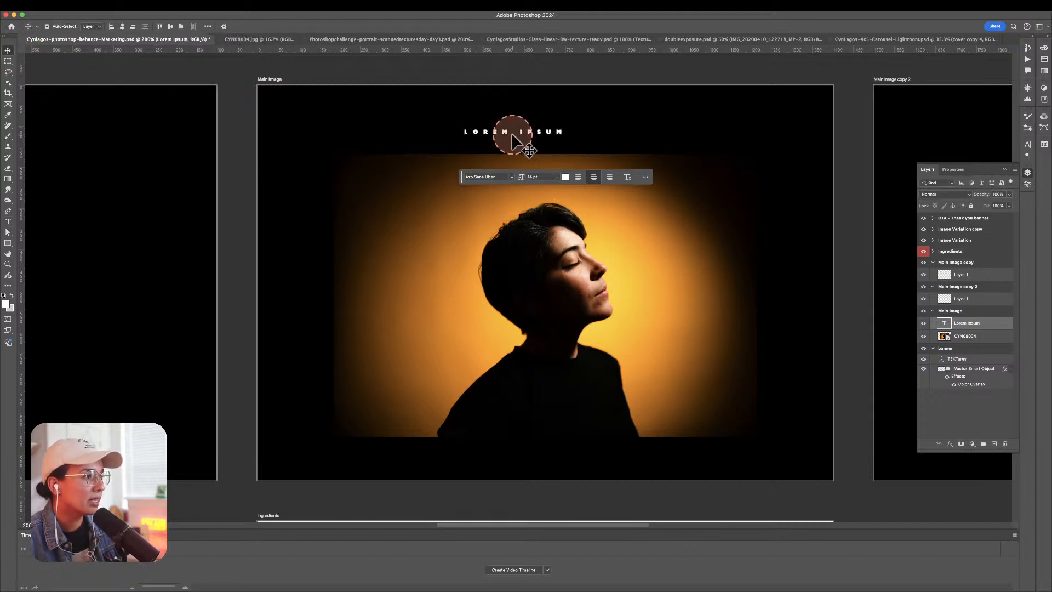
{"action": "left_click_drag", "start_coordinate": [534, 136], "coordinate": [565, 138]}
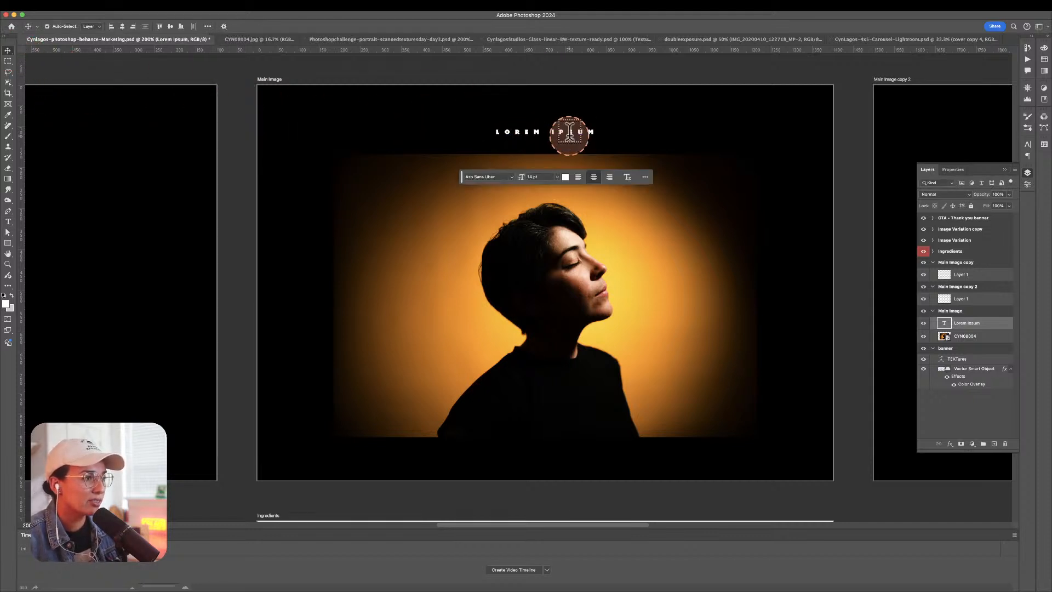
{"action": "key", "text": "t"}
{"action": "left_click", "coordinate": [569, 133]}
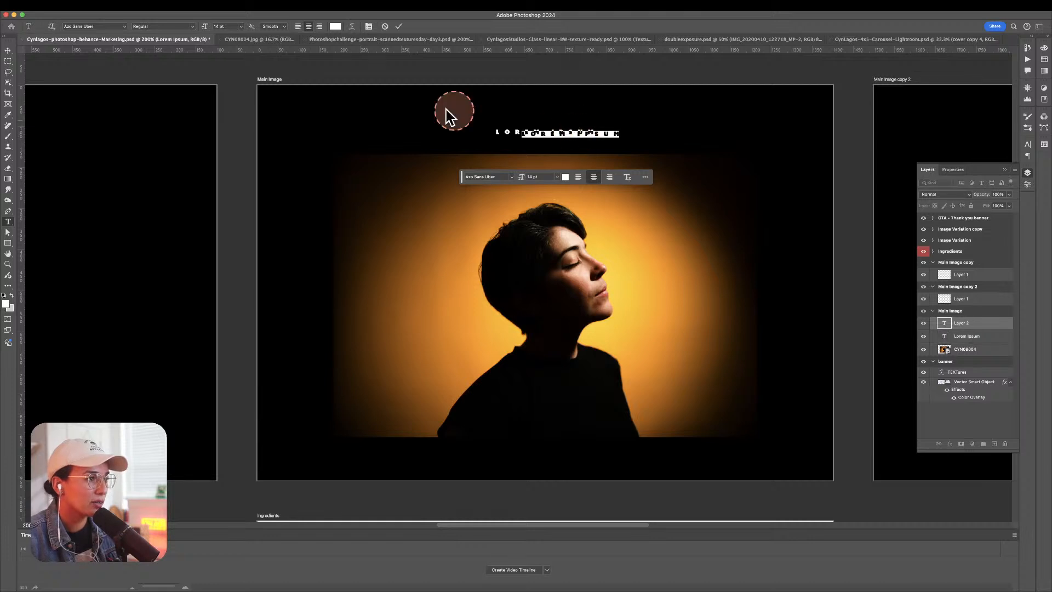
{"action": "left_click", "coordinate": [8, 50]}
{"action": "key", "text": "y"}
{"action": "key", "text": "super+z"}
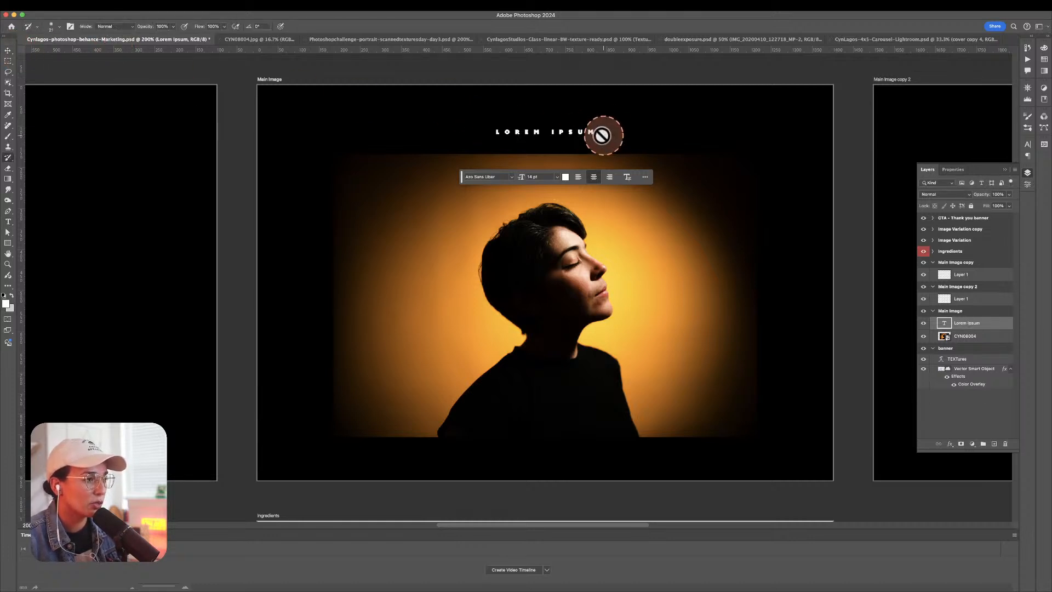
Replace the placeholder text above the portrait with ORIGINAL IMAGE.
{"action": "key", "text": "t"}
{"action": "triple_click", "coordinate": [583, 136]}
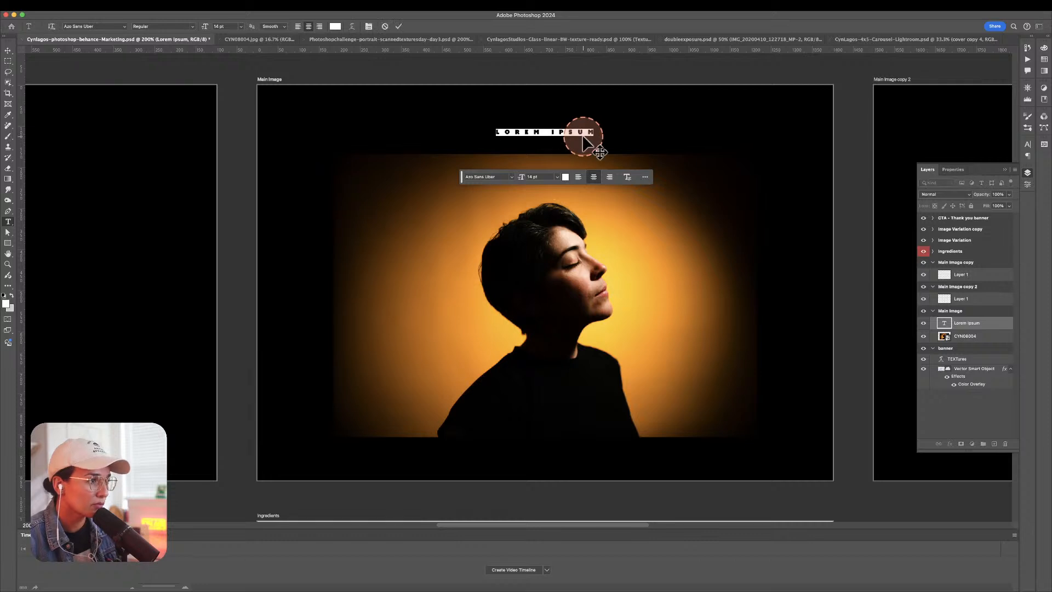
{"action": "type", "text": "ORIGINA"}
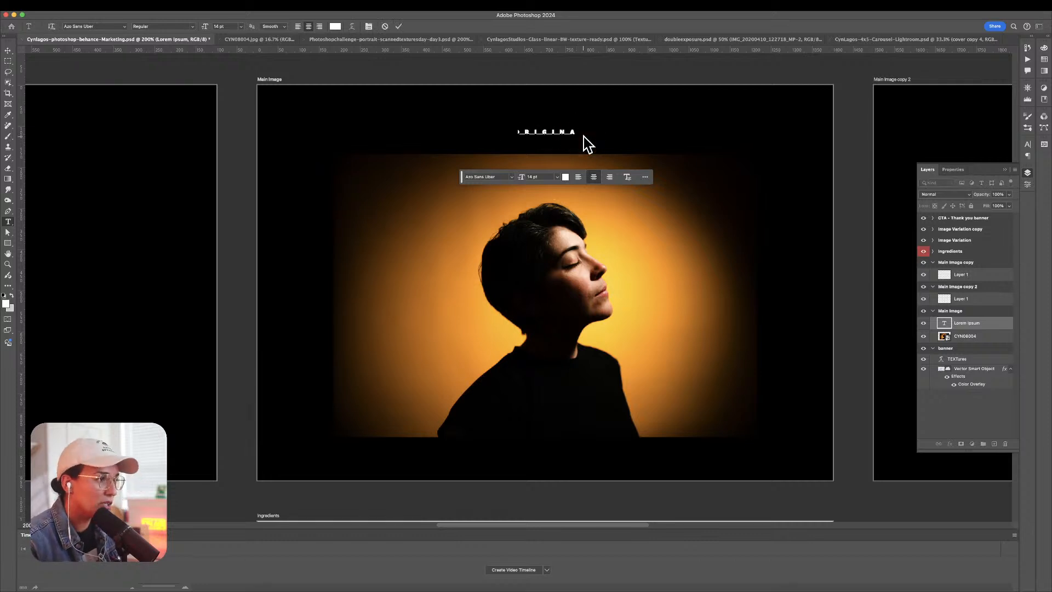
{"action": "type", "text": "L IMAGE"}
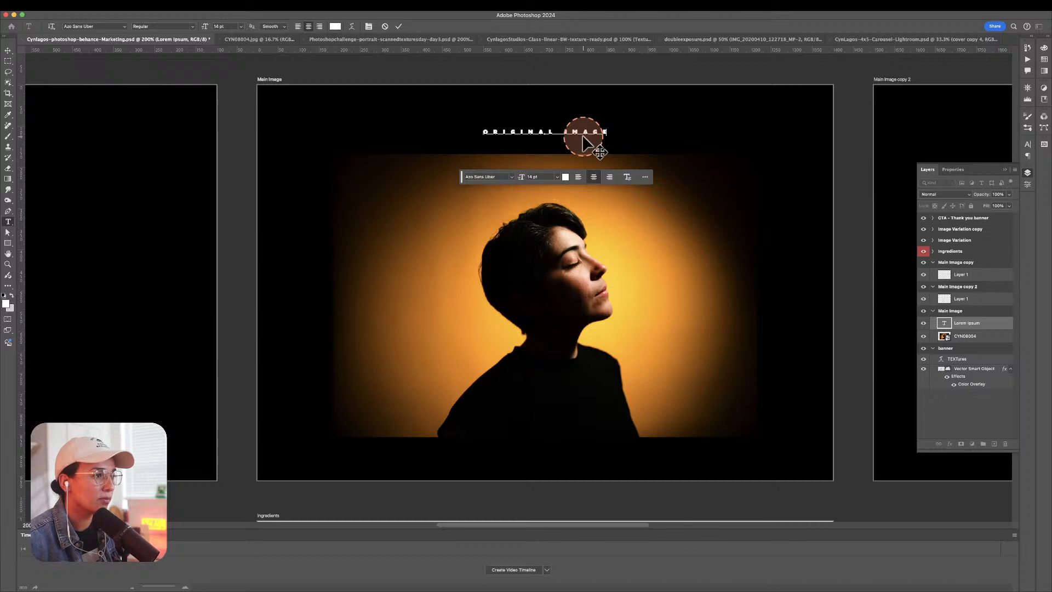
{"action": "left_click", "coordinate": [8, 50]}
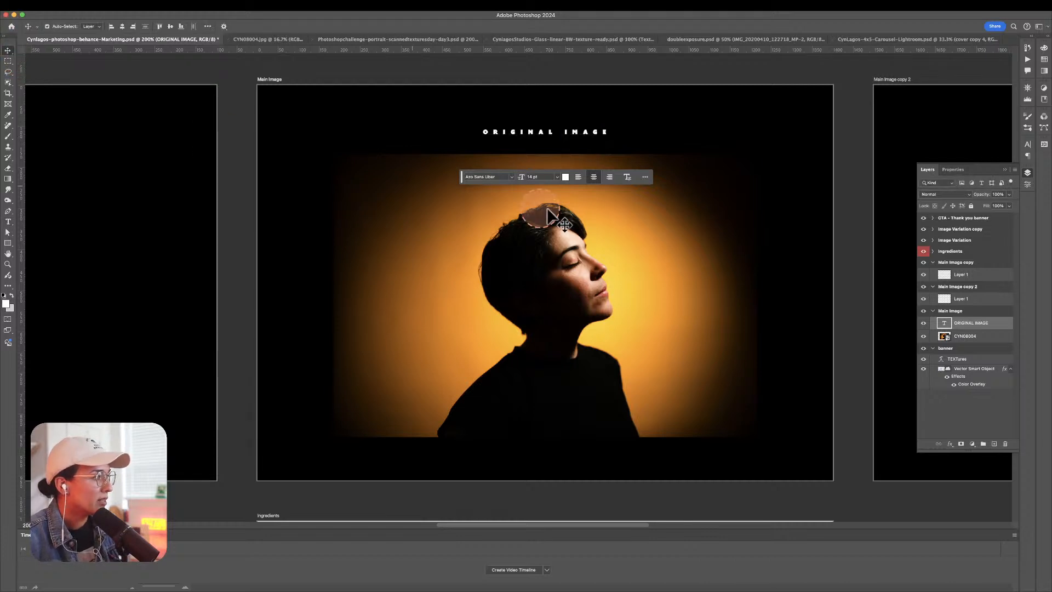
Enlarge the ORIGINAL IMAGE title to about 125% around its centre.
{"action": "key", "text": "ctrl+t"}
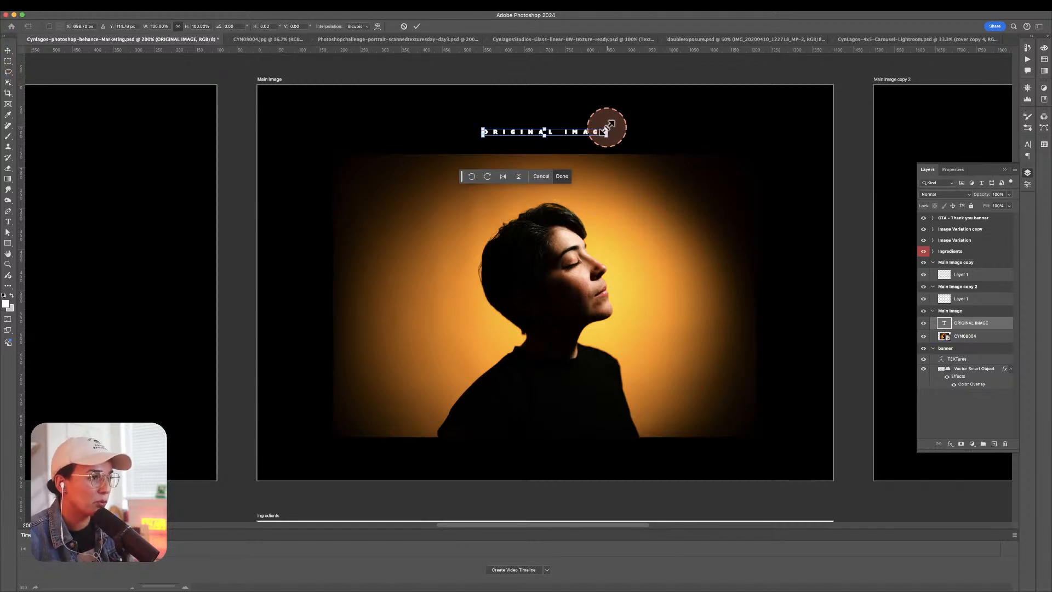
{"action": "left_click_drag", "start_coordinate": [607, 131], "coordinate": [623, 132]}
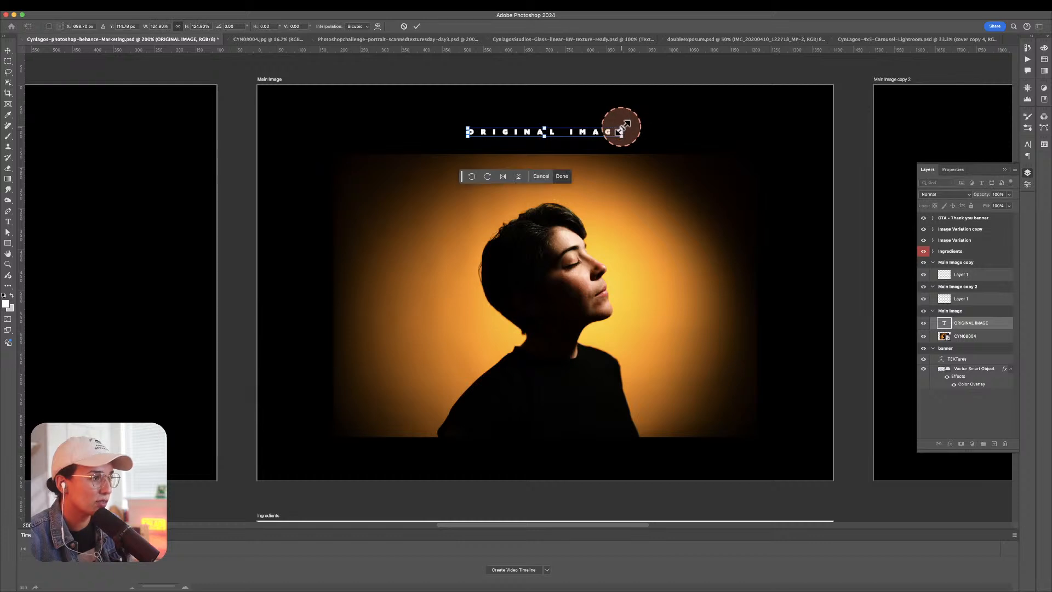
{"action": "key", "text": "Return"}
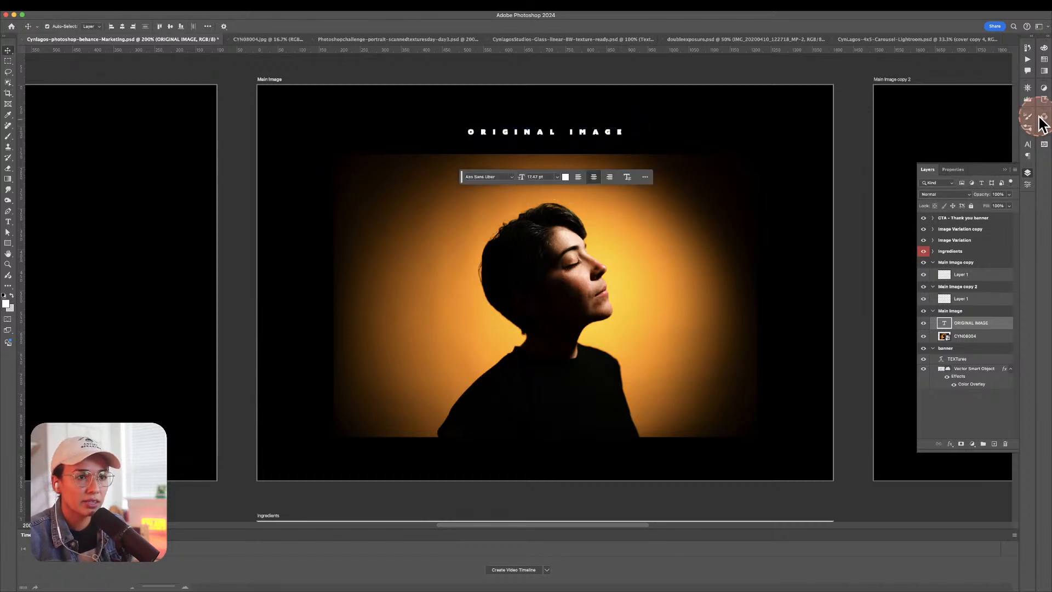
Browse the graphics in My Library, from the textures through the branding group, for a background pattern.
{"action": "left_click", "coordinate": [1042, 100]}
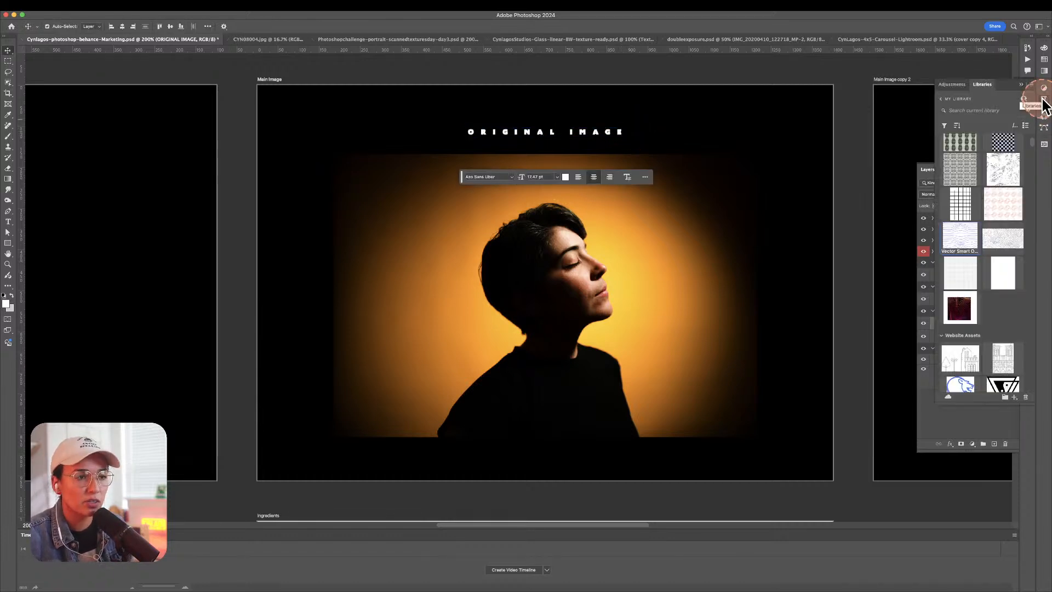
{"action": "scroll", "coordinate": [964, 197], "scroll_direction": "up", "scroll_amount": 3}
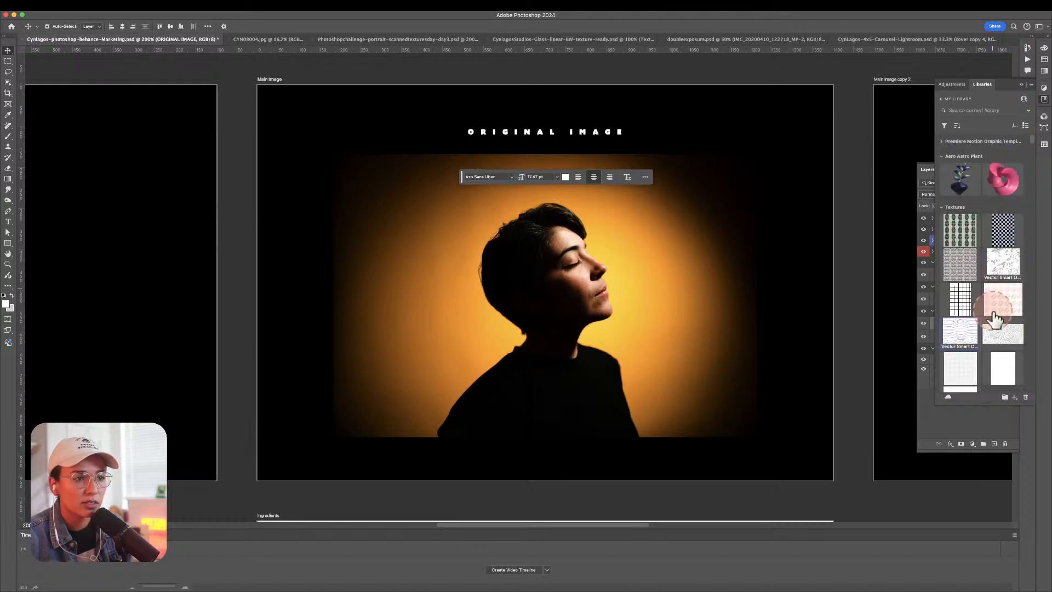
{"action": "left_click", "coordinate": [940, 154]}
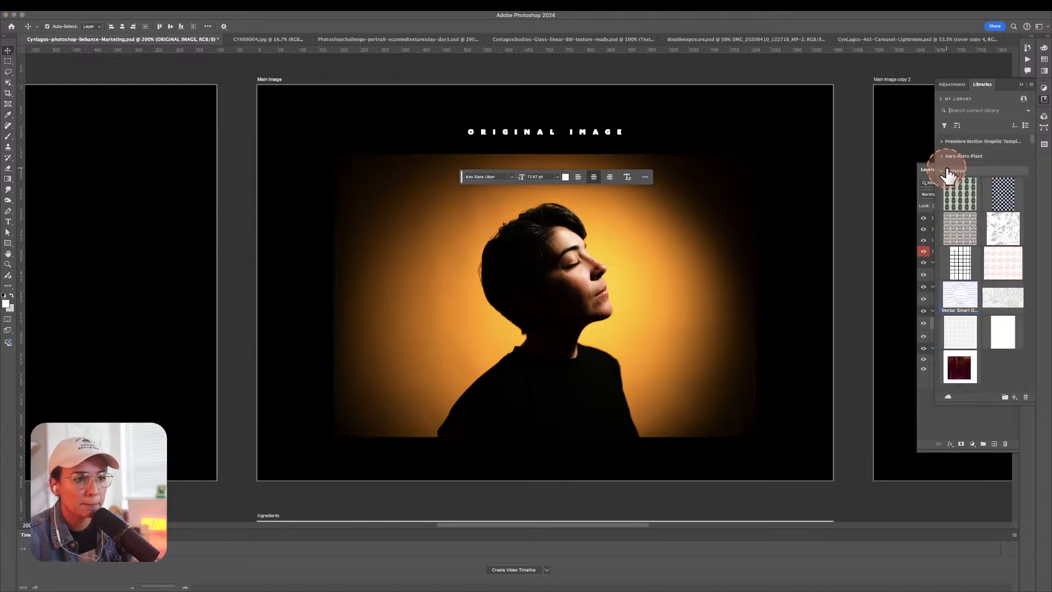
{"action": "scroll", "coordinate": [999, 314], "scroll_direction": "down", "scroll_amount": 4}
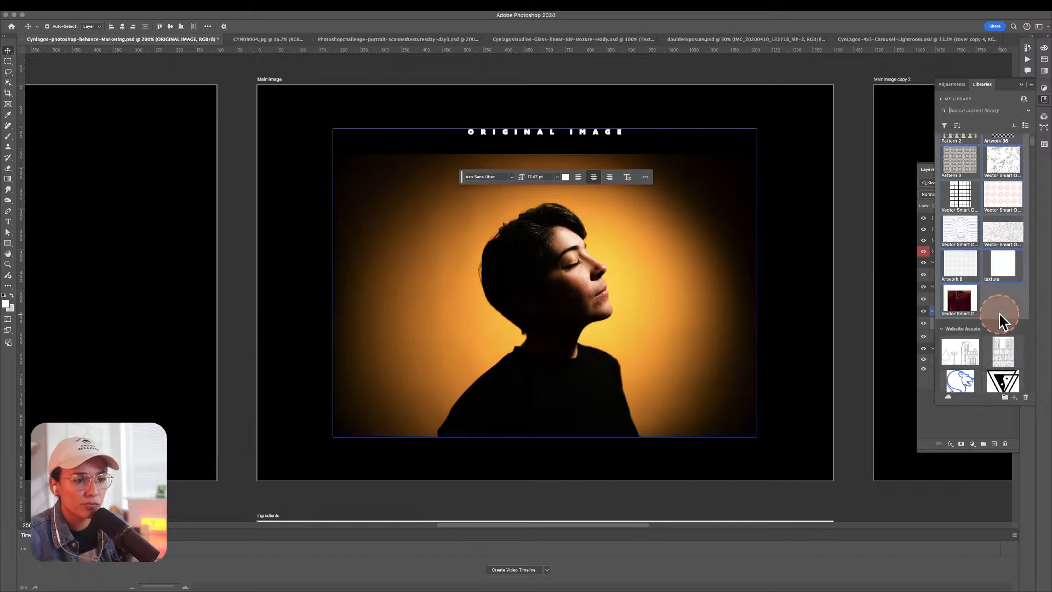
{"action": "scroll", "coordinate": [999, 314], "scroll_direction": "up", "scroll_amount": 3}
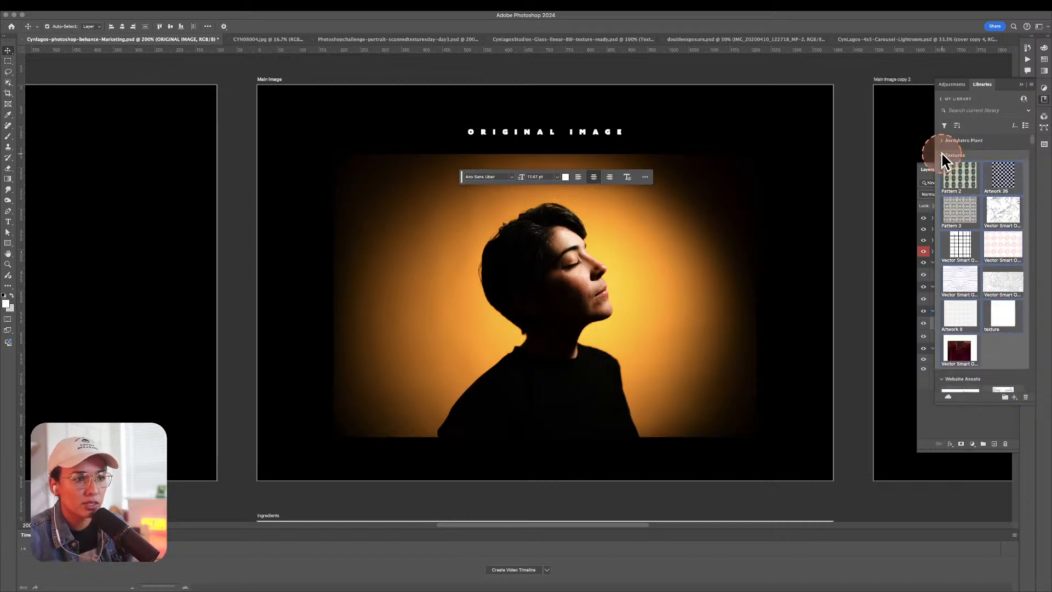
{"action": "left_click", "coordinate": [942, 154]}
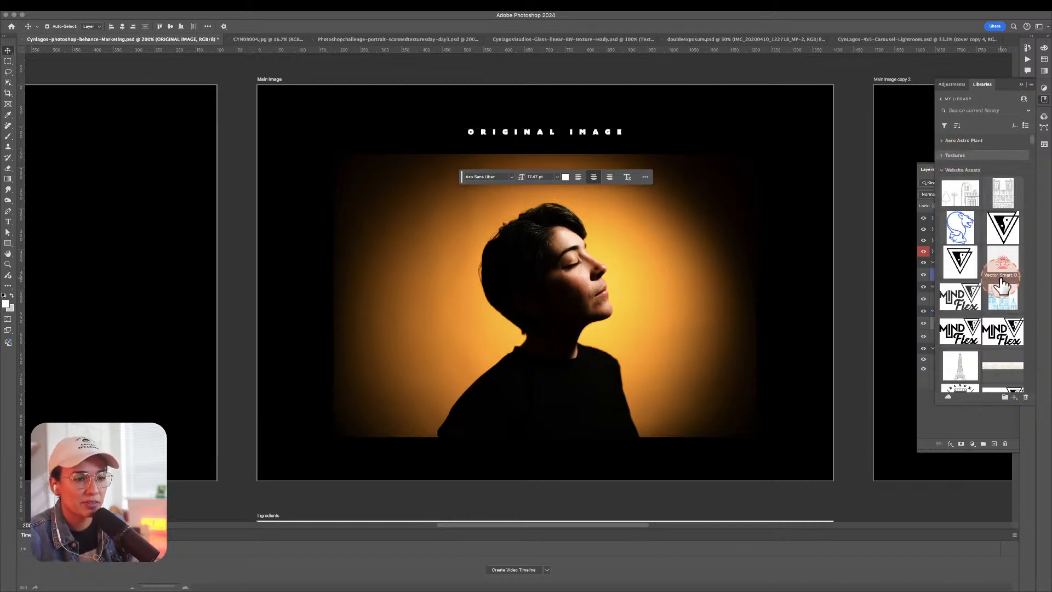
{"action": "scroll", "coordinate": [1000, 282], "scroll_direction": "down", "scroll_amount": 5}
{"action": "scroll", "coordinate": [1001, 282], "scroll_direction": "down", "scroll_amount": 10}
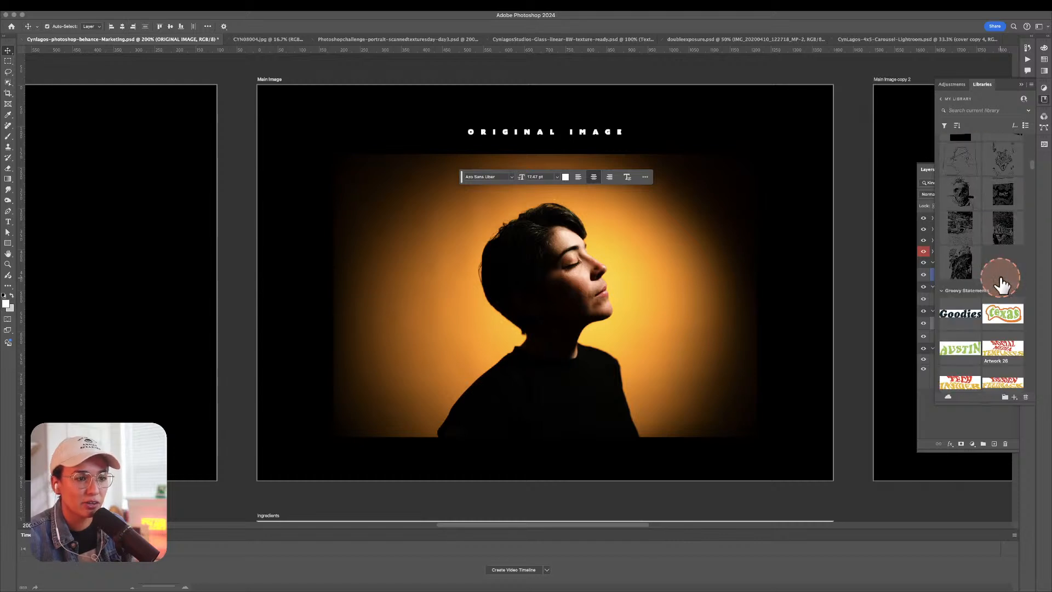
{"action": "scroll", "coordinate": [1005, 327], "scroll_direction": "down", "scroll_amount": 3}
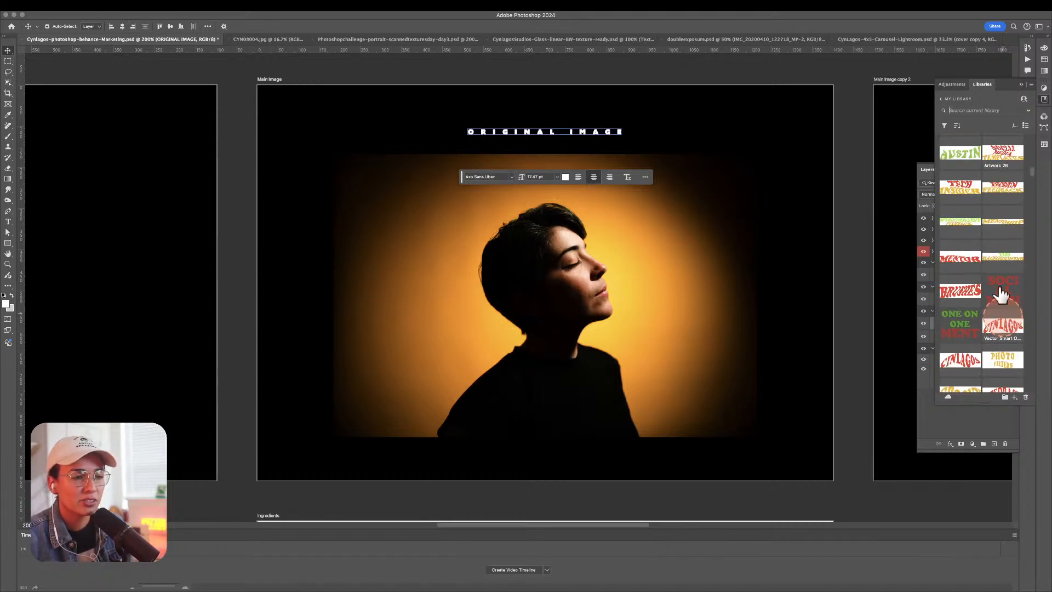
{"action": "scroll", "coordinate": [1009, 246], "scroll_direction": "down", "scroll_amount": 3}
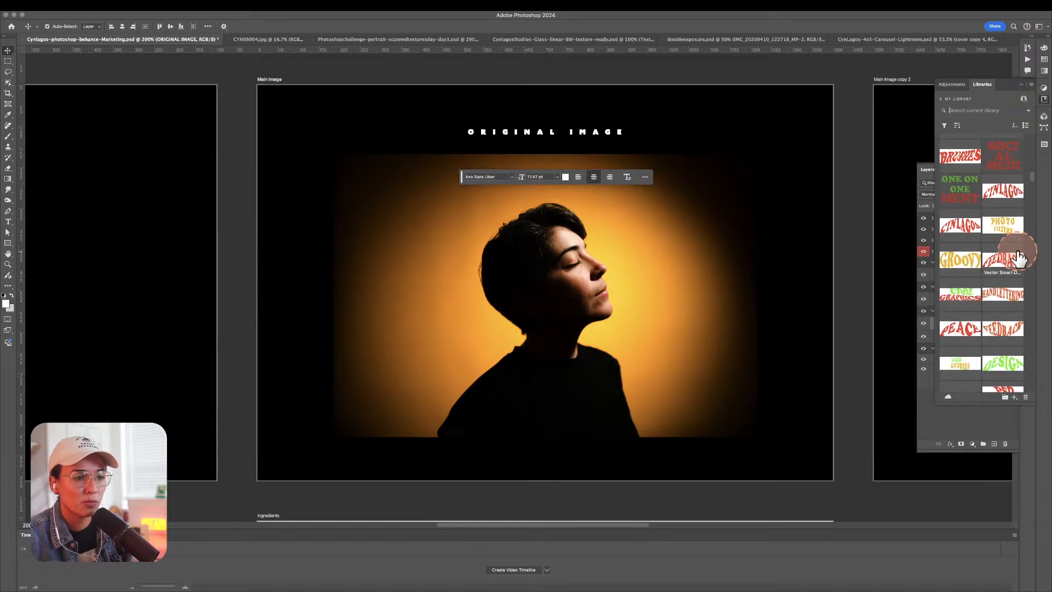
{"action": "scroll", "coordinate": [1000, 296], "scroll_direction": "down", "scroll_amount": 5}
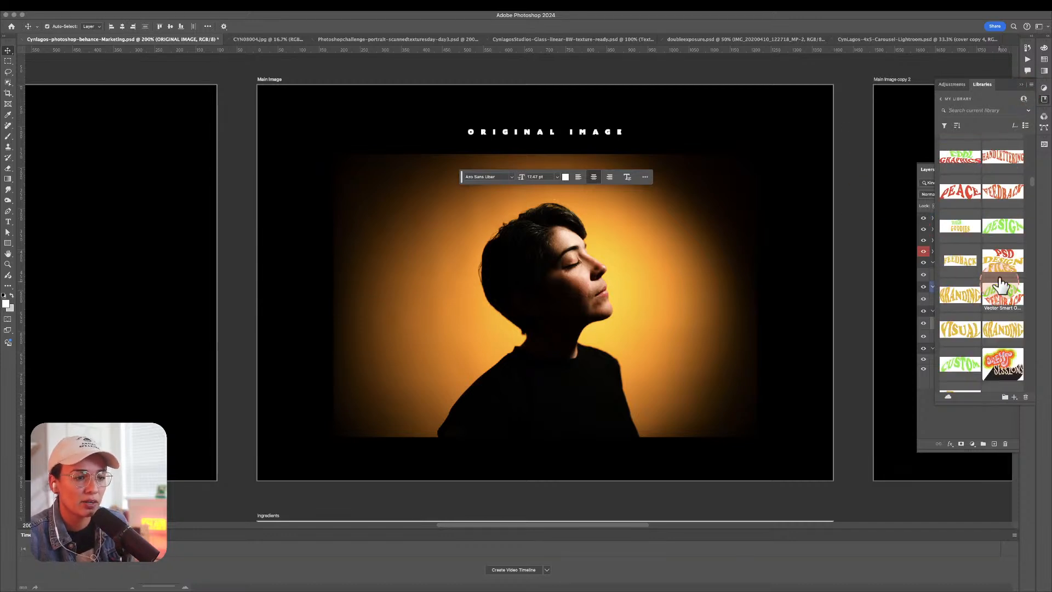
{"action": "scroll", "coordinate": [998, 281], "scroll_direction": "down", "scroll_amount": 6}
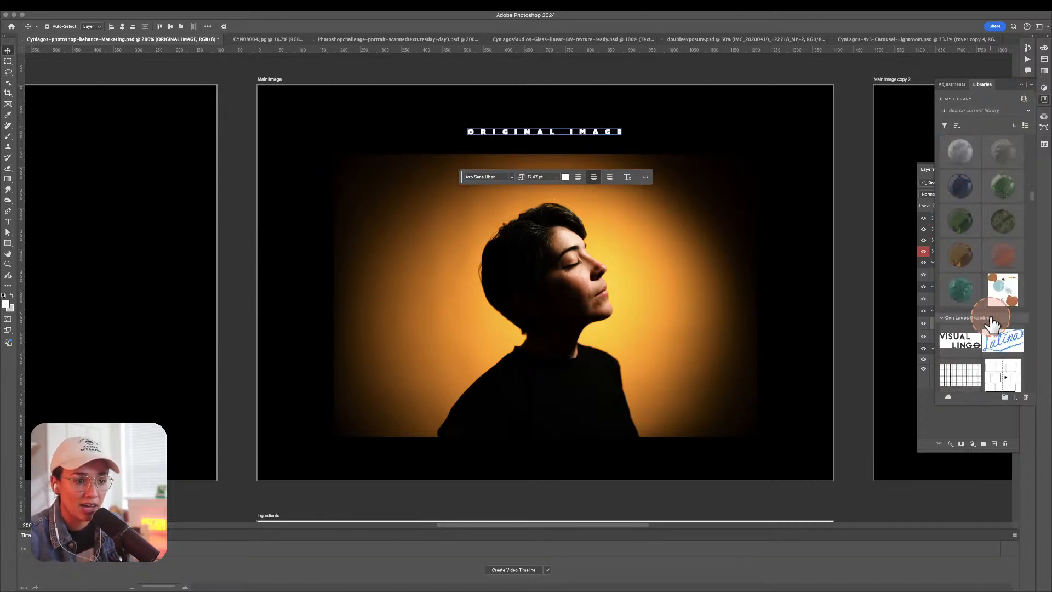
{"action": "scroll", "coordinate": [991, 322], "scroll_direction": "down", "scroll_amount": 3}
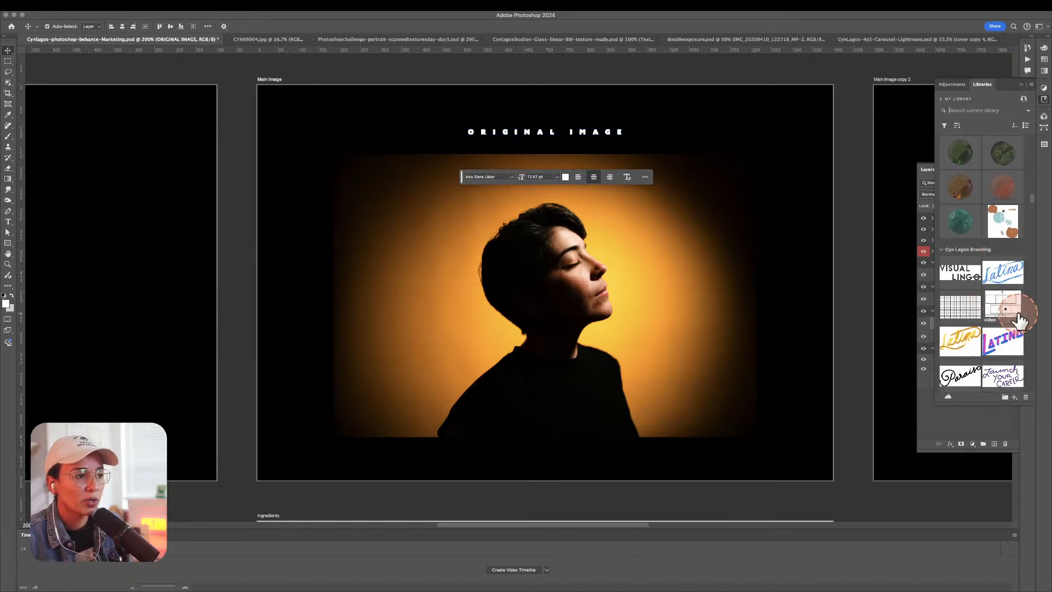
Place the black grid graphic from the library over the main image, enlarge it to about artboard size, and lower it in the layer stack.
{"action": "left_click_drag", "start_coordinate": [956, 303], "coordinate": [567, 355]}
{"action": "left_click_drag", "start_coordinate": [557, 351], "coordinate": [555, 347]}
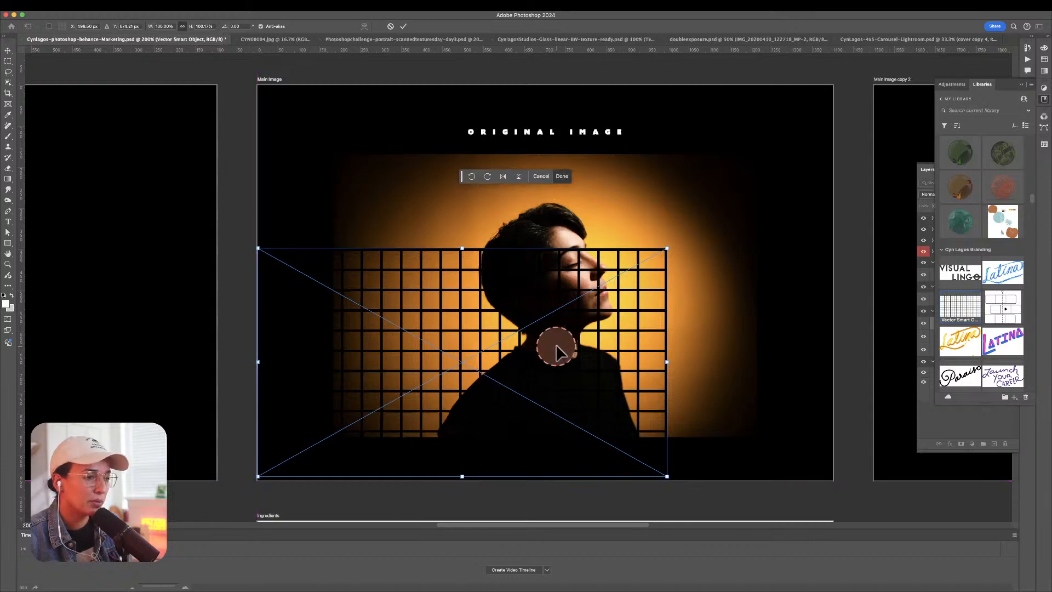
{"action": "left_click_drag", "start_coordinate": [666, 249], "coordinate": [880, 69]}
{"action": "key", "text": "Return"}
{"action": "key", "text": "super+bracketleft"}
{"action": "key", "text": "super+bracketleft"}
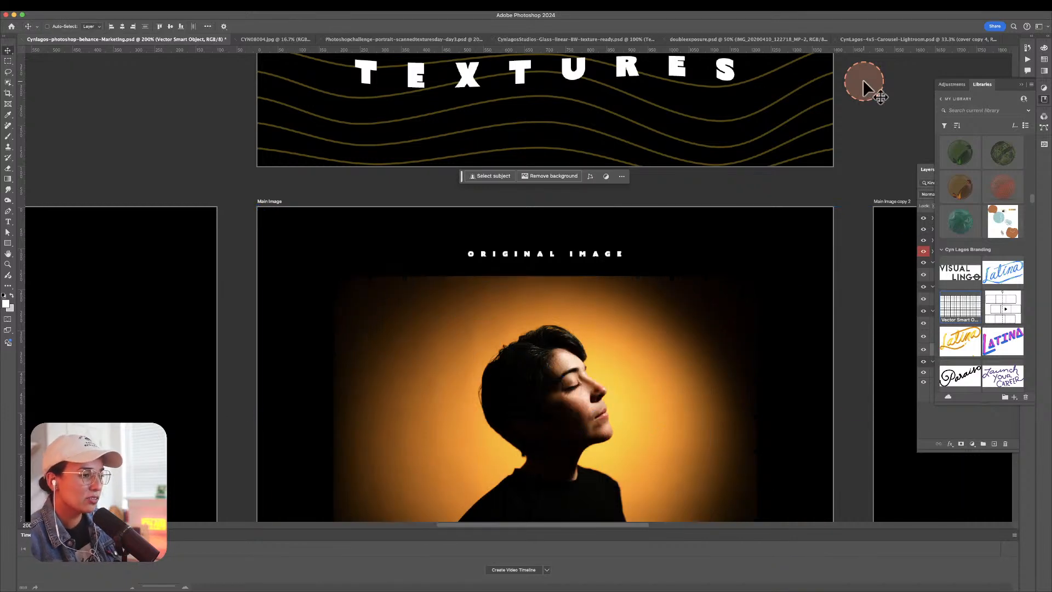
Apply a yellow Color Overlay with Normal blend mode to the grid's Vector Smart Object layer.
{"action": "left_click", "coordinate": [1021, 85]}
{"action": "left_click", "coordinate": [996, 313]}
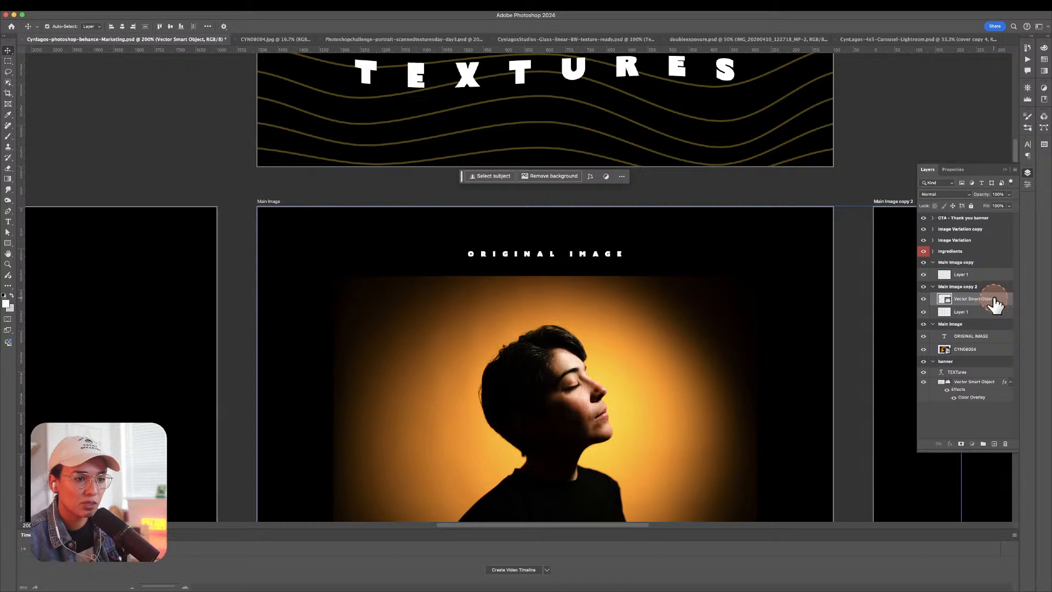
{"action": "left_click", "coordinate": [968, 336]}
{"action": "left_click", "coordinate": [925, 300]}
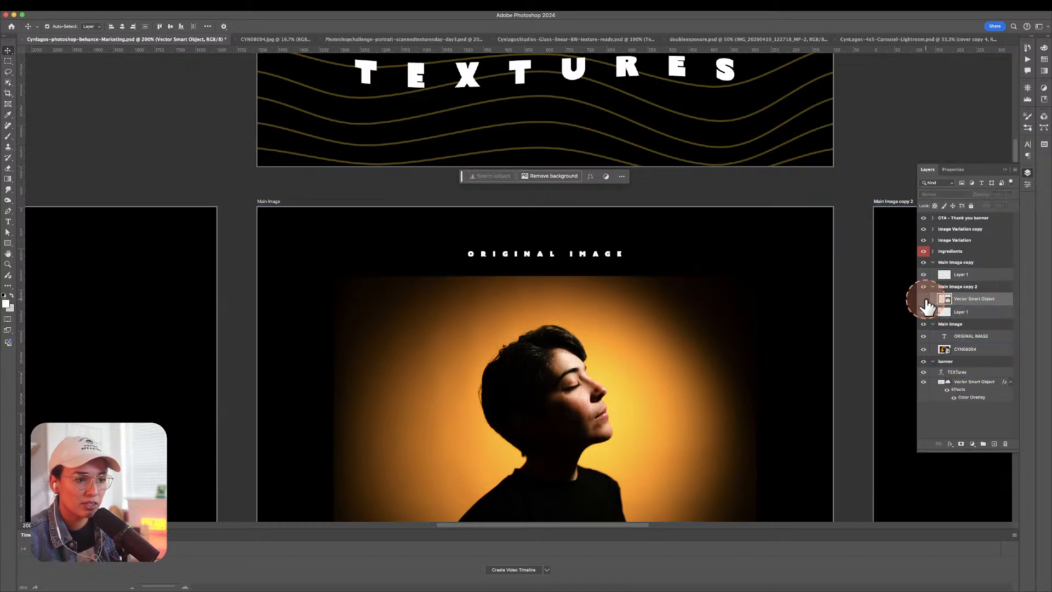
{"action": "double_click", "coordinate": [1005, 303]}
{"action": "left_click", "coordinate": [710, 252]}
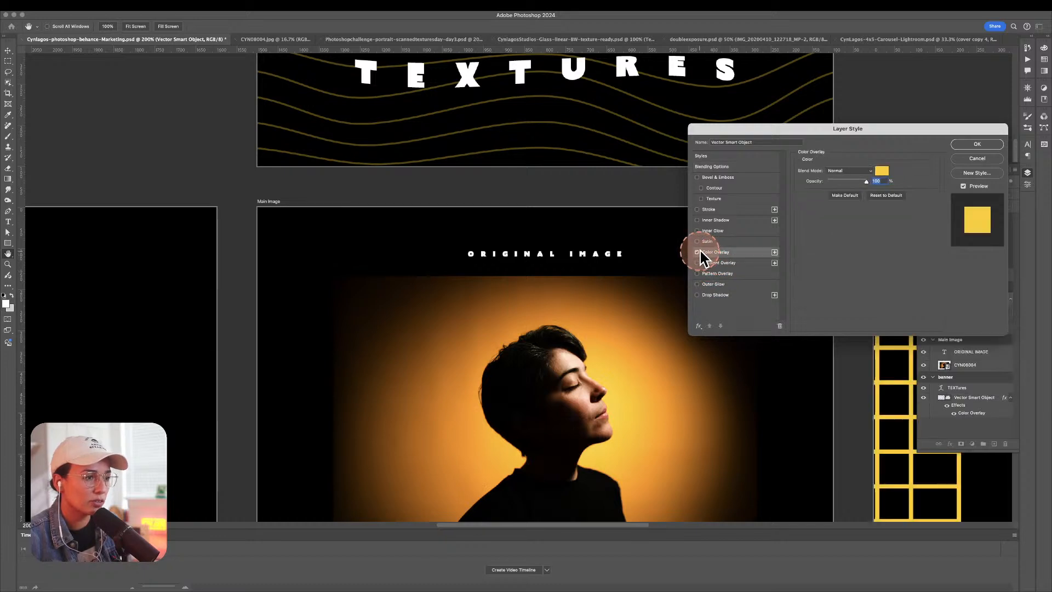
{"action": "left_click", "coordinate": [962, 144]}
{"action": "left_click", "coordinate": [899, 271]}
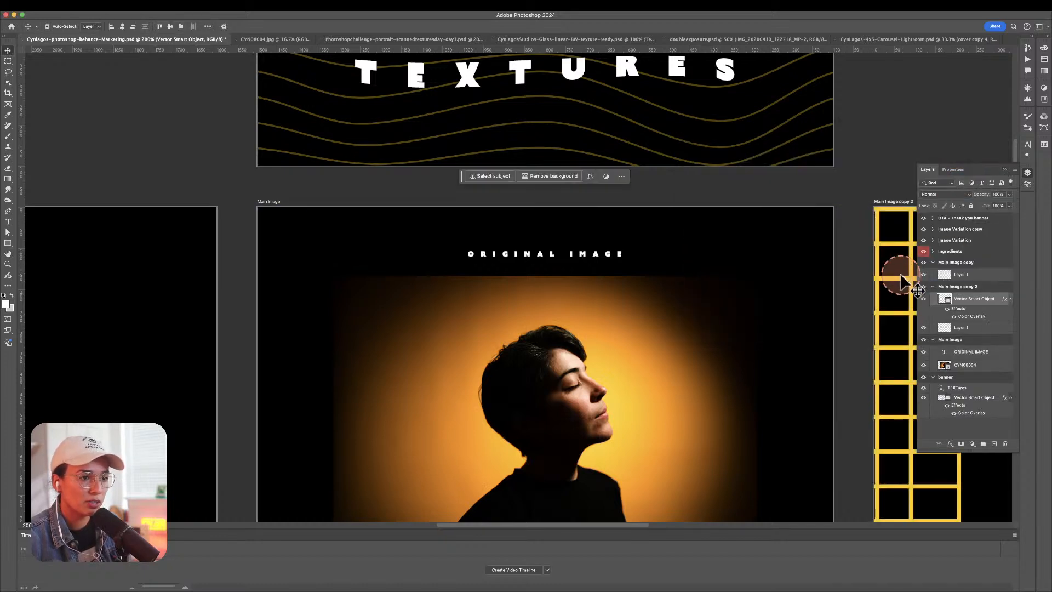
Move the grid's Vector Smart Object layer from Main Image copy 2 into the Main Image artboard, beneath the CYN08004 photo.
{"action": "left_click", "coordinate": [782, 275]}
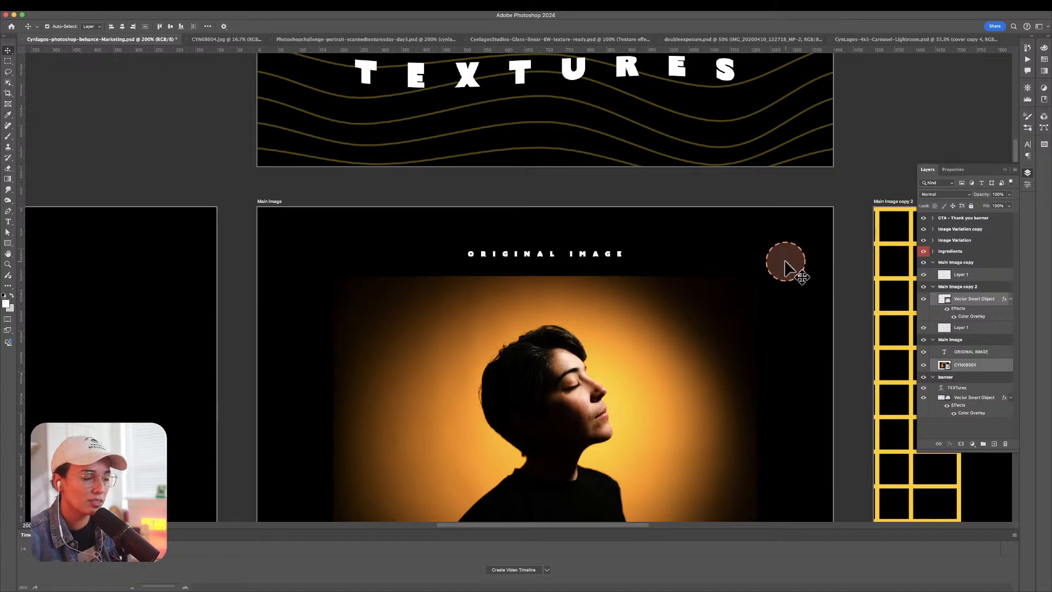
{"action": "key", "text": "super+minus"}
{"action": "key", "text": "super+minus"}
{"action": "key", "text": "super+minus"}
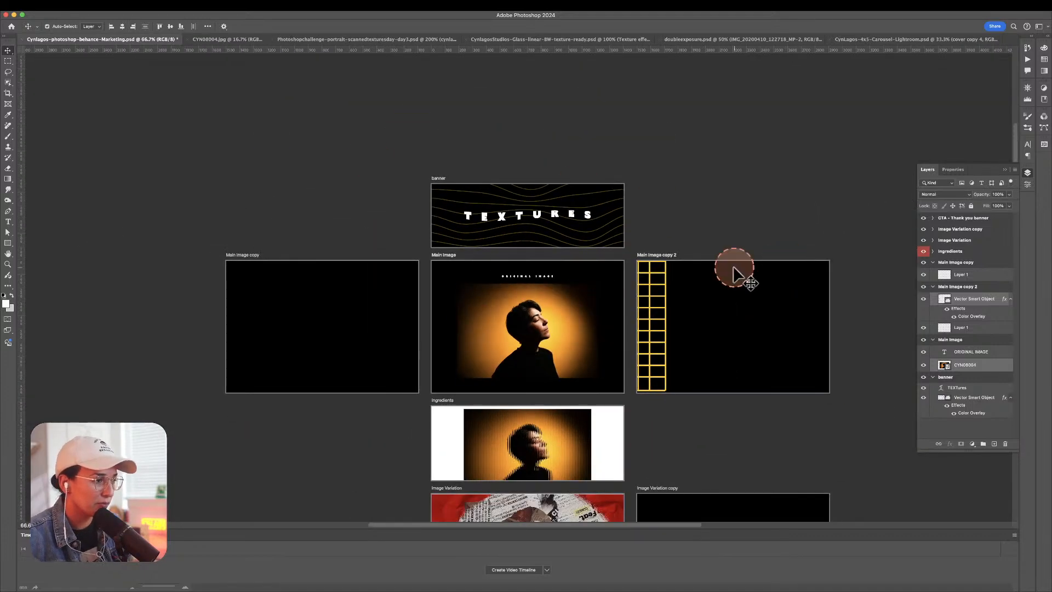
{"action": "left_click_drag", "start_coordinate": [649, 284], "coordinate": [620, 279]}
{"action": "key", "text": "super+z"}
{"action": "left_click", "coordinate": [959, 301]}
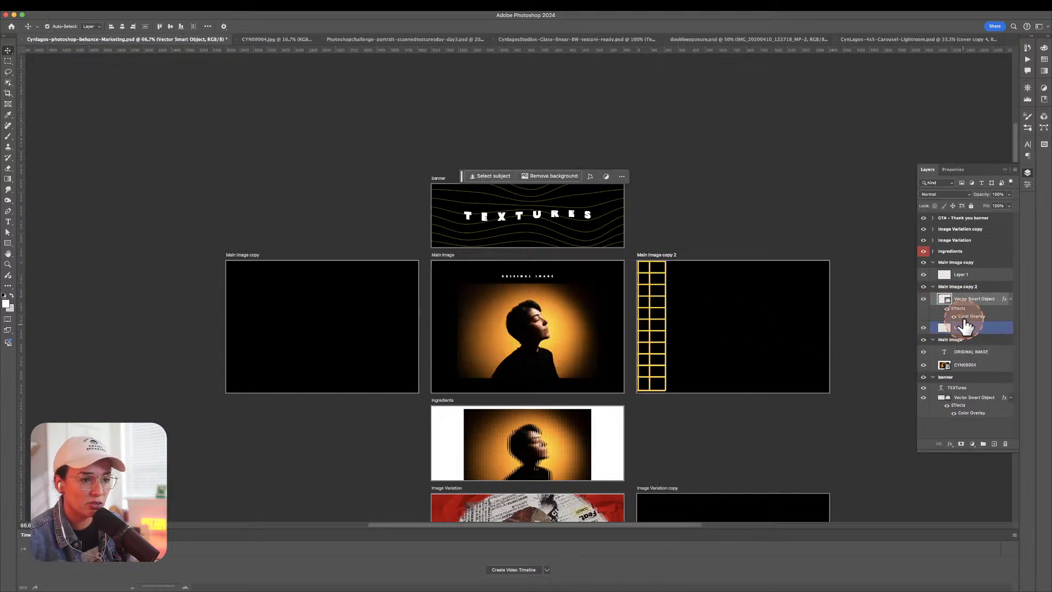
{"action": "double_click", "coordinate": [964, 300]}
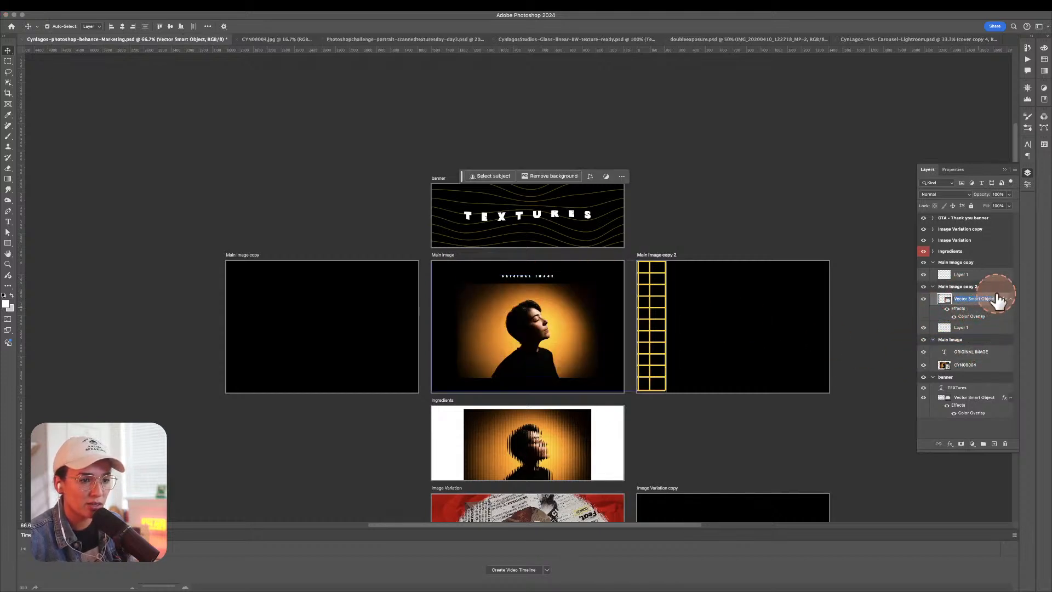
{"action": "left_click", "coordinate": [977, 286]}
{"action": "left_click_drag", "start_coordinate": [979, 301], "coordinate": [975, 371]}
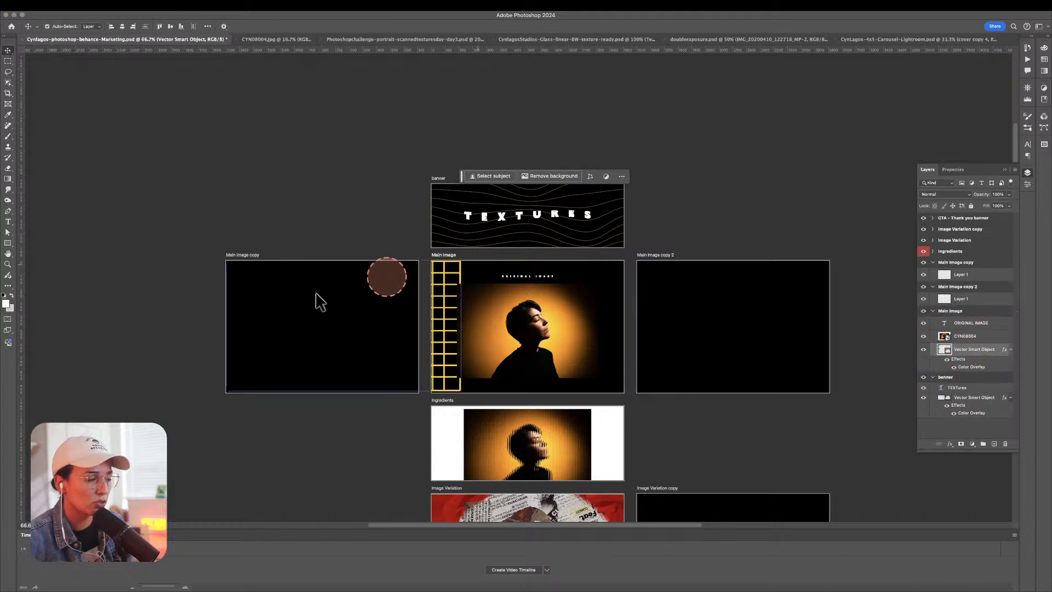
Reposition the yellow grid to fill the Main Image artboard and lower its layer opacity to 17%.
{"action": "key", "text": "super+t"}
{"action": "left_click_drag", "start_coordinate": [450, 296], "coordinate": [618, 293]}
{"action": "key", "text": "Return"}
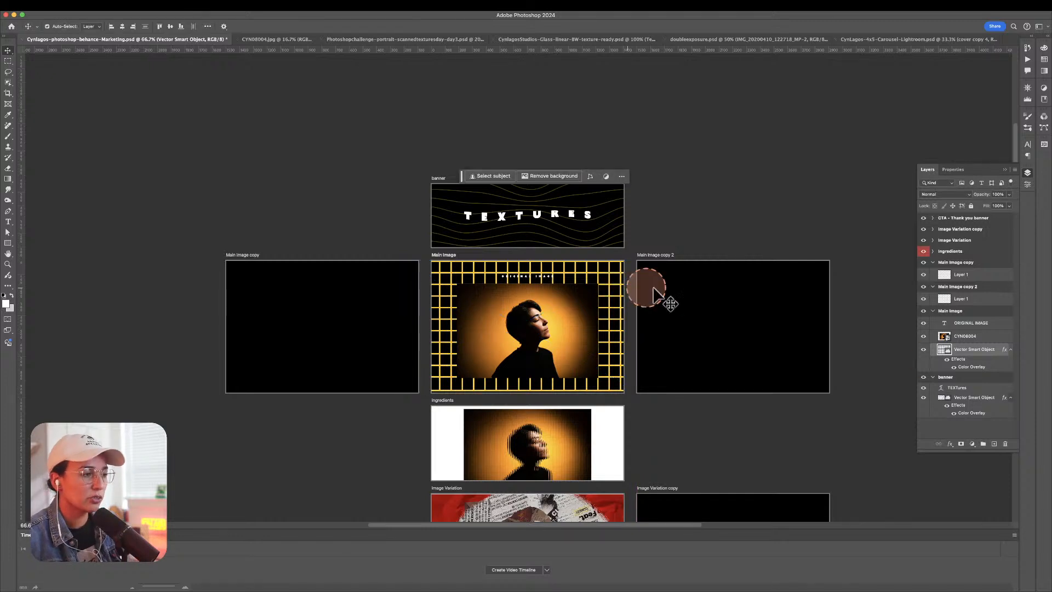
{"action": "left_click_drag", "start_coordinate": [1011, 195], "coordinate": [980, 203]}
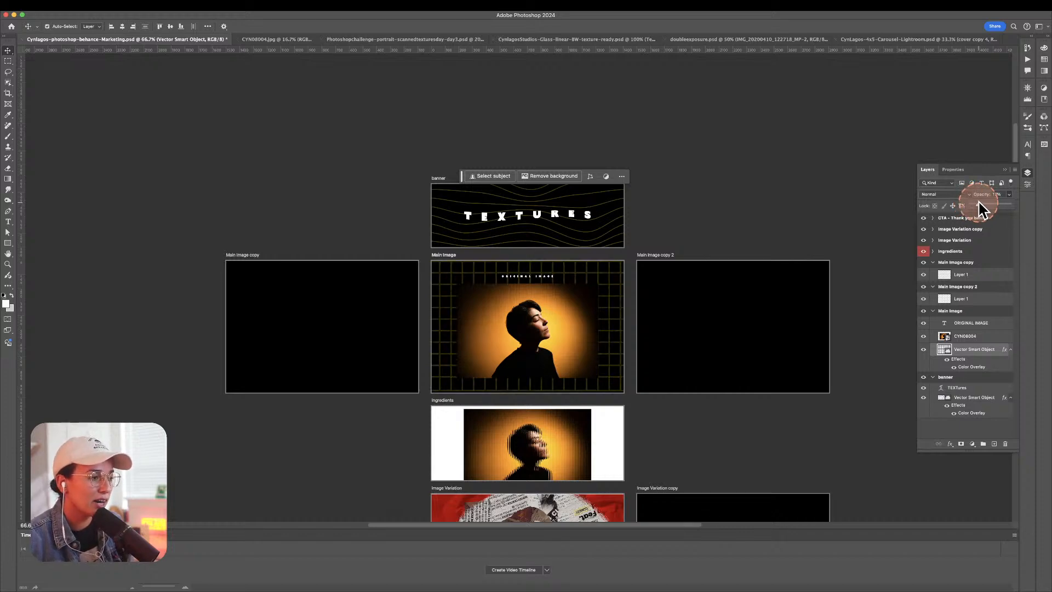
Examine the Main Image artboard with its faint grid background, along with the banner, Ingredients and Image Variation artboards.
{"action": "left_click", "coordinate": [329, 272]}
{"action": "key", "text": "z"}
{"action": "left_click", "coordinate": [587, 293]}
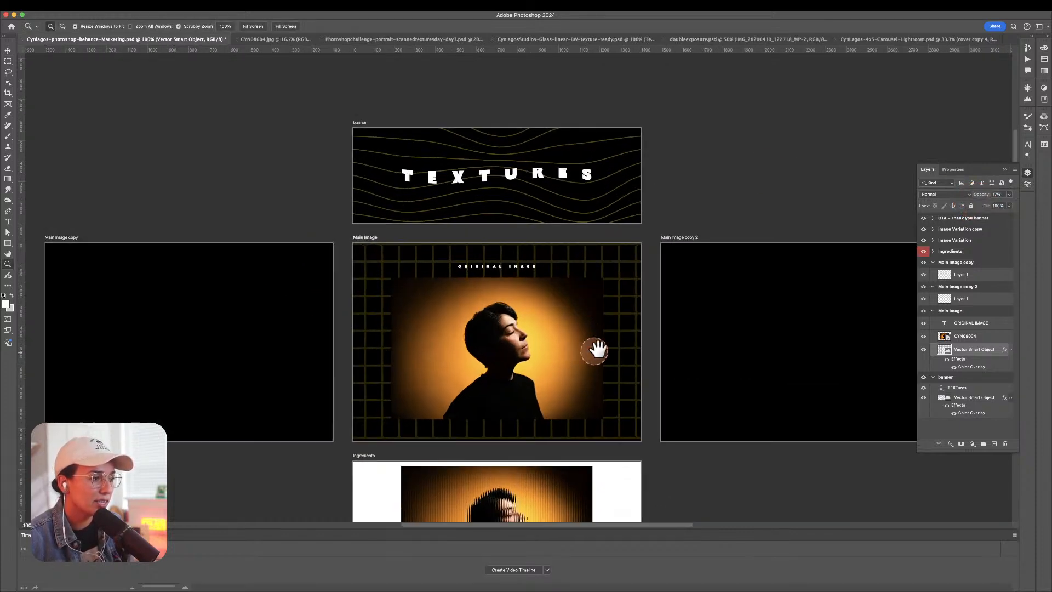
{"action": "left_click_drag", "start_coordinate": [596, 347], "coordinate": [686, 299]}
{"action": "key", "text": "v"}
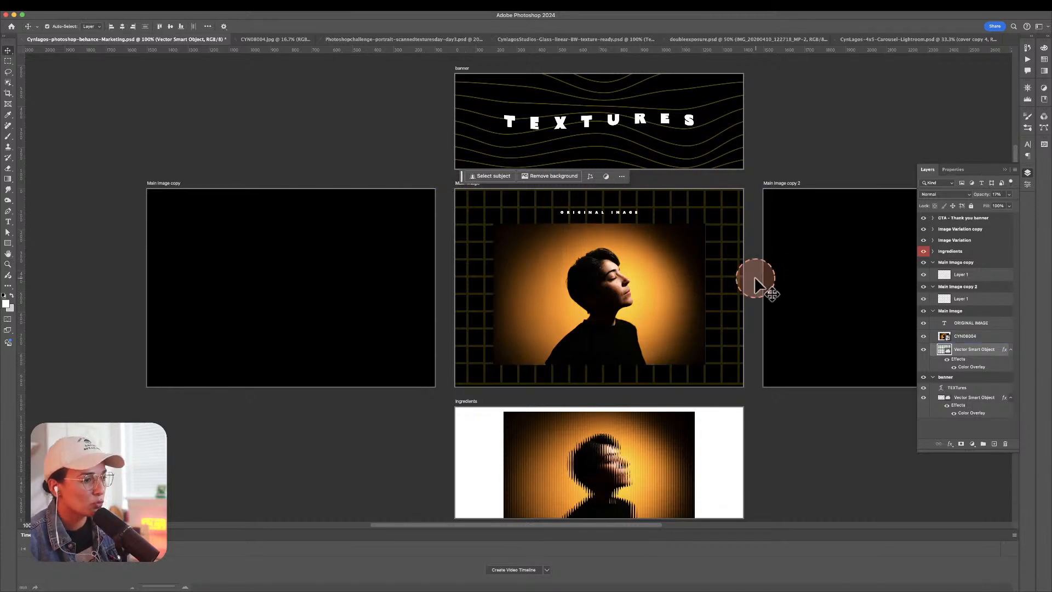
{"action": "left_click", "coordinate": [657, 315]}
{"action": "left_click_drag", "start_coordinate": [678, 304], "coordinate": [647, 121]}
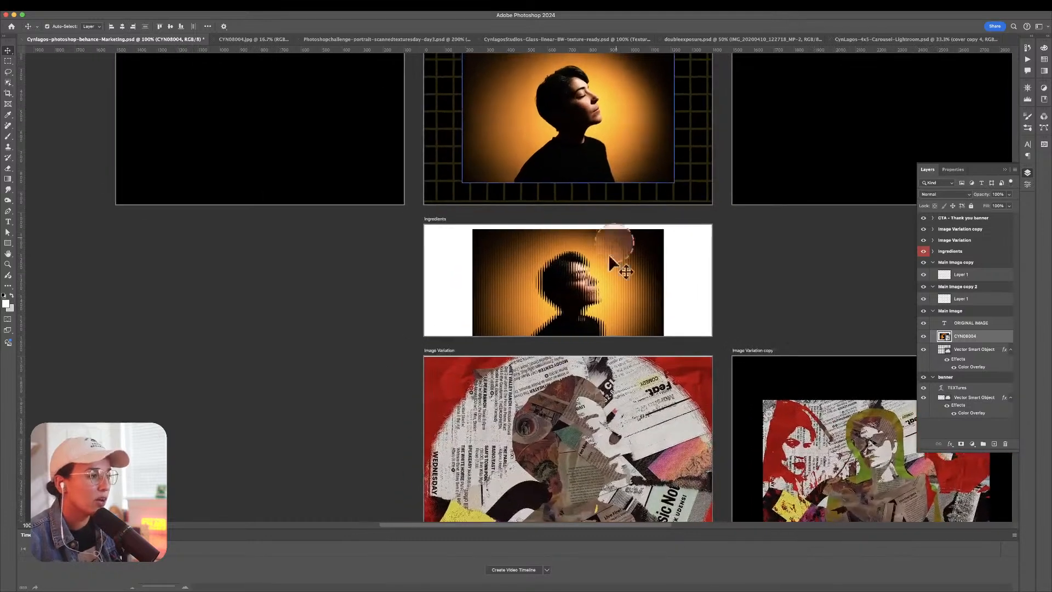
{"action": "left_click_drag", "start_coordinate": [627, 279], "coordinate": [660, 413]}
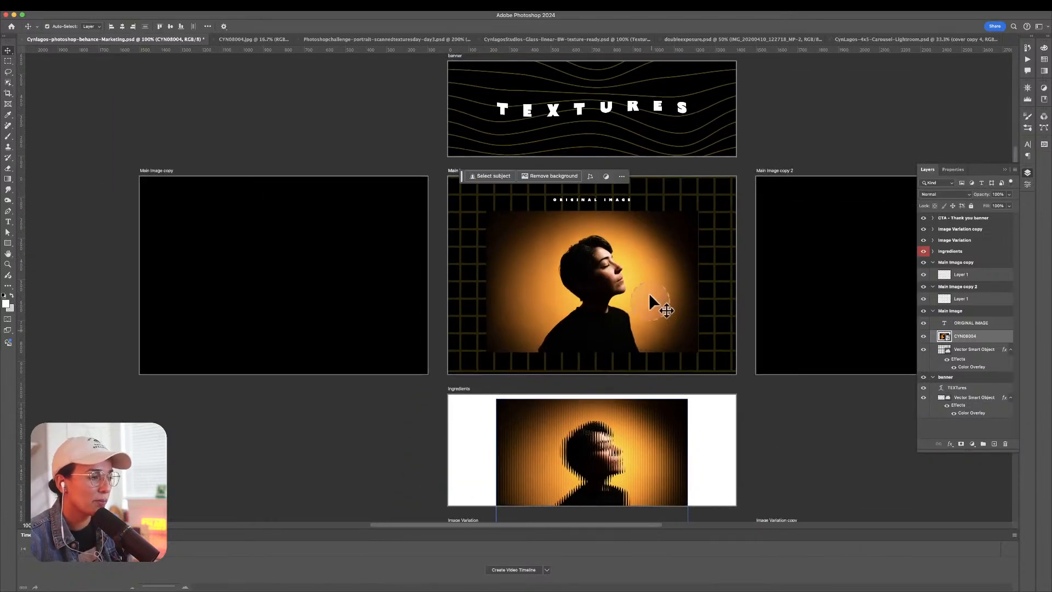
{"action": "key", "text": "z"}
{"action": "left_click", "coordinate": [701, 268], "text": "alt"}
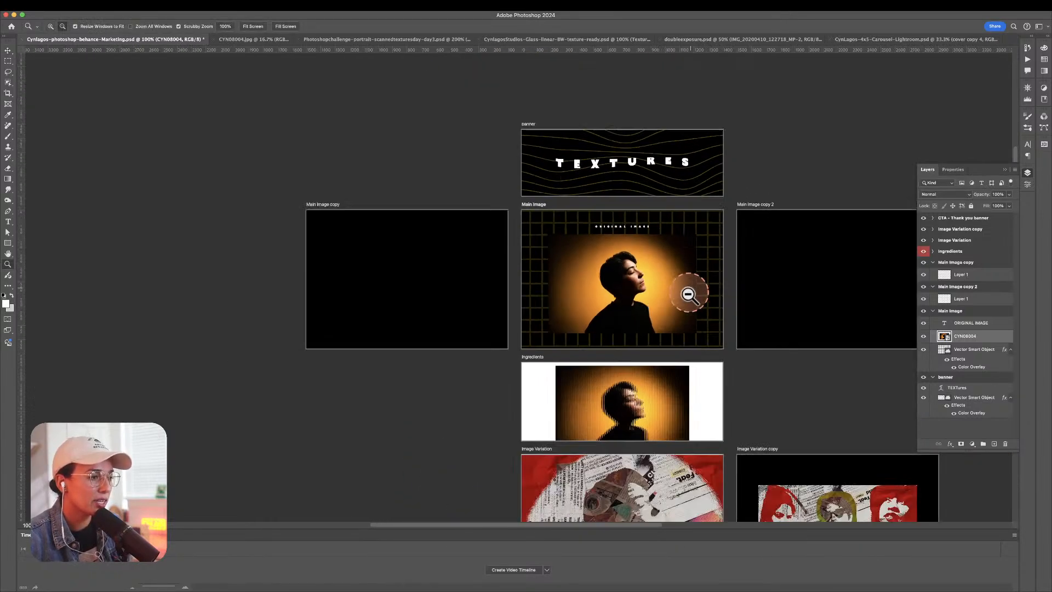
{"action": "left_click_drag", "start_coordinate": [688, 291], "coordinate": [540, 297]}
{"action": "key", "text": "v"}
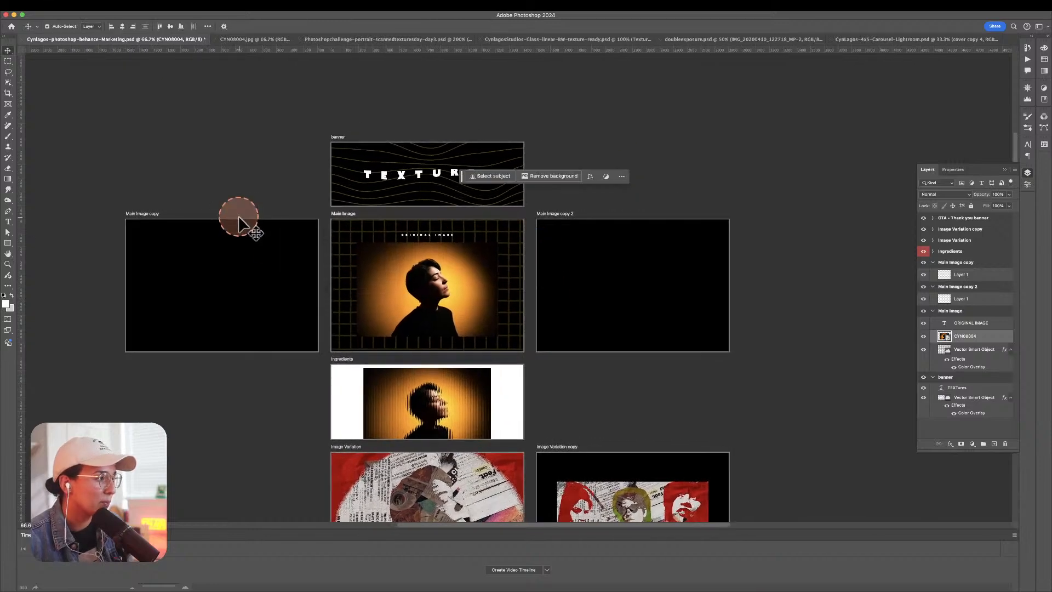
Delete the empty Main Image copy artboard and add a duplicate of Main Image copy 2 on its right side.
{"action": "key", "text": "shift+v"}
{"action": "left_click", "coordinate": [239, 224]}
{"action": "key", "text": "Delete"}
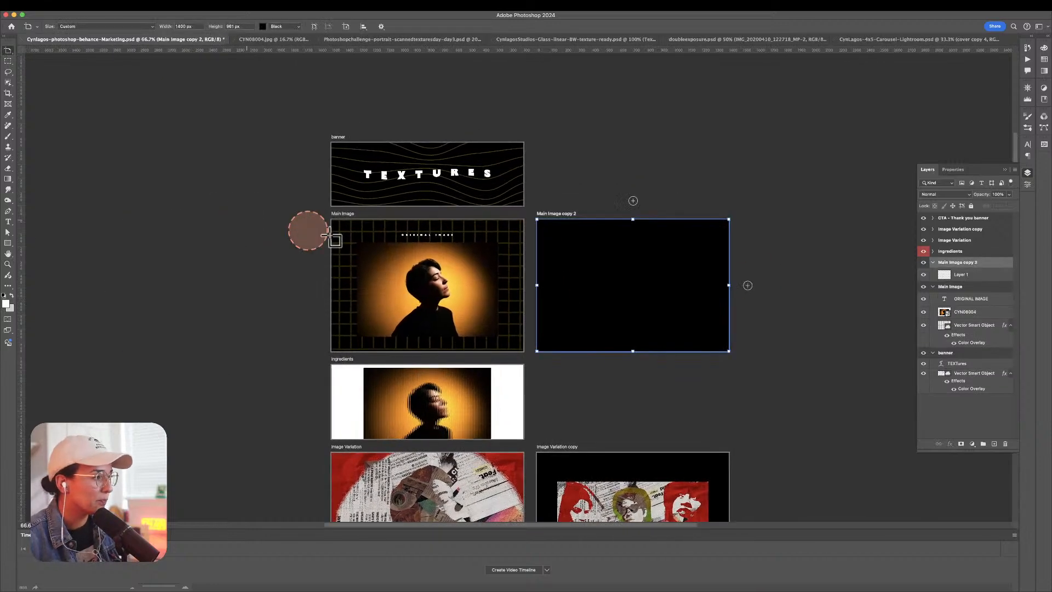
{"action": "left_click", "coordinate": [746, 282], "text": "alt"}
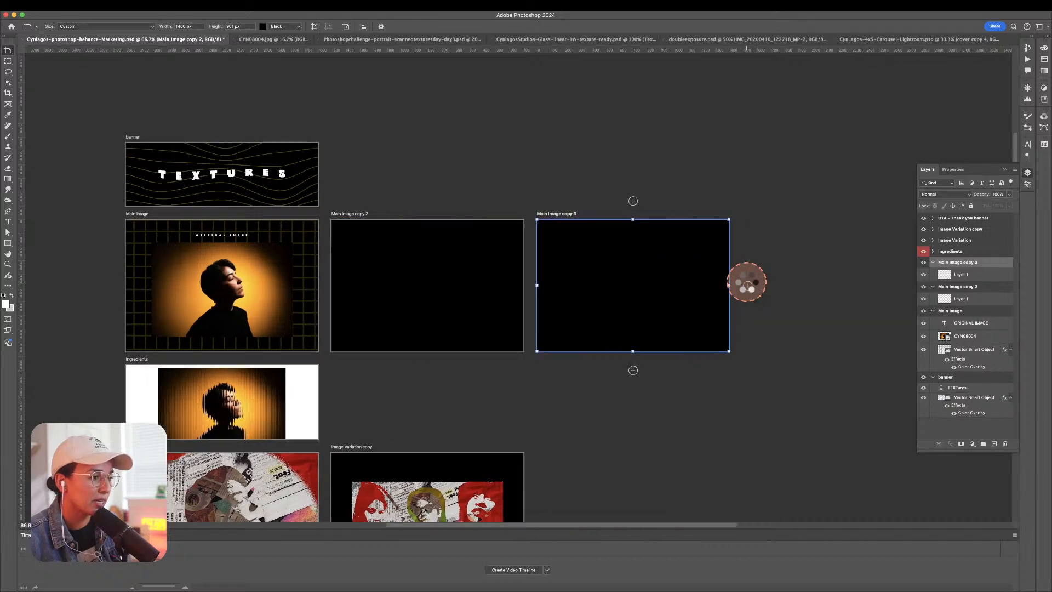
Move the glass-textured portrait from the Ingredients artboard to the middle of the Main Image copy 2 artboard.
{"action": "left_click_drag", "start_coordinate": [455, 297], "coordinate": [697, 298]}
{"action": "key", "text": "shift+v"}
{"action": "left_click_drag", "start_coordinate": [470, 395], "coordinate": [681, 267]}
{"action": "left_click_drag", "start_coordinate": [767, 277], "coordinate": [594, 287]}
{"action": "left_click", "coordinate": [290, 277]}
{"action": "key", "text": "super+shift+m"}
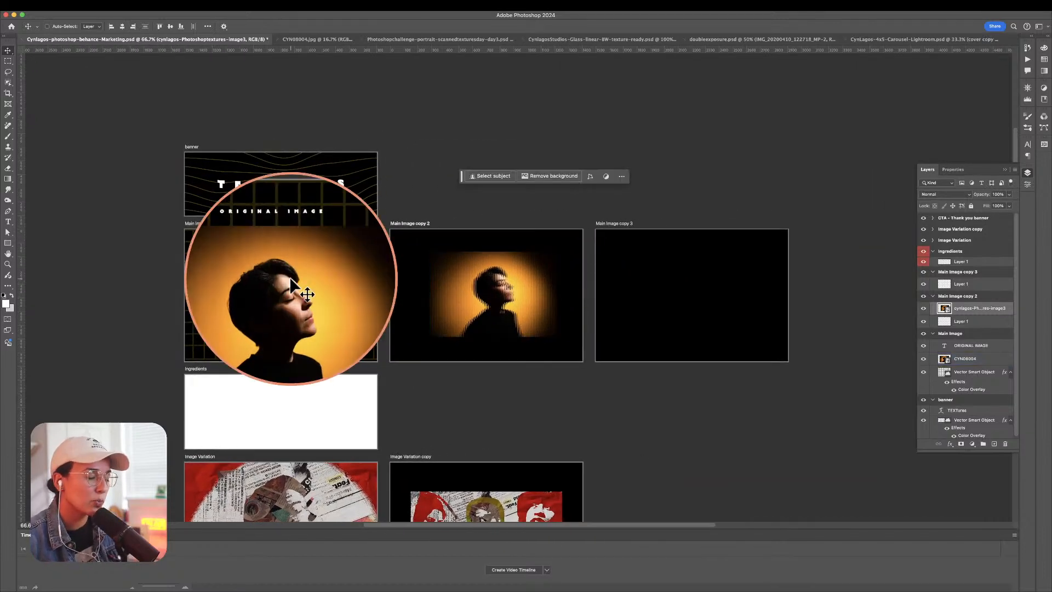
{"action": "key", "text": "super"}
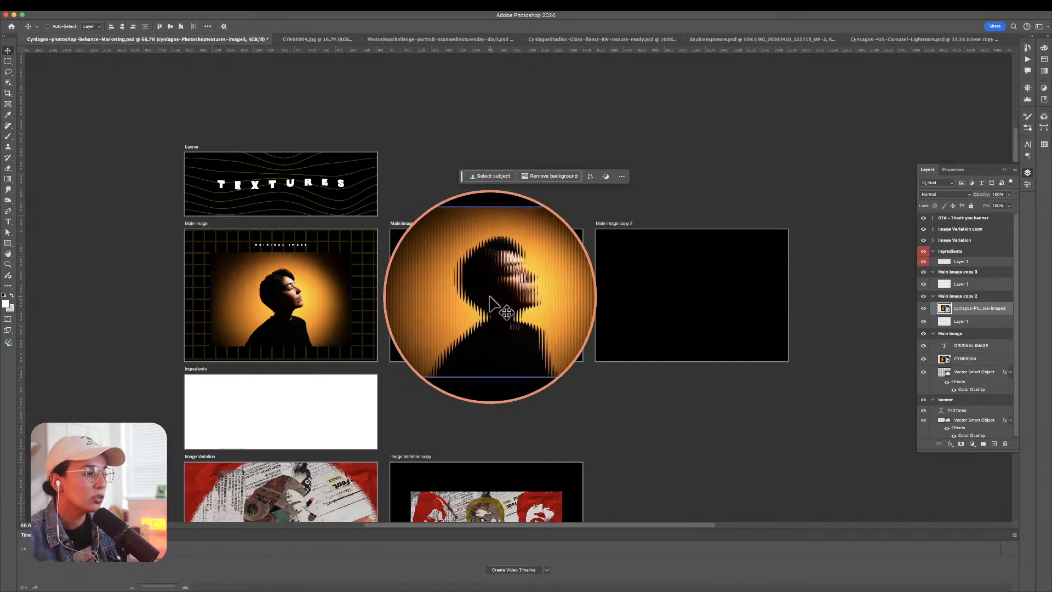
Center the glass-textured portrait within the Main Image copy 2 artboard and check its texture up close.
{"action": "left_click_drag", "start_coordinate": [489, 303], "coordinate": [482, 304]}
{"action": "key", "text": "z"}
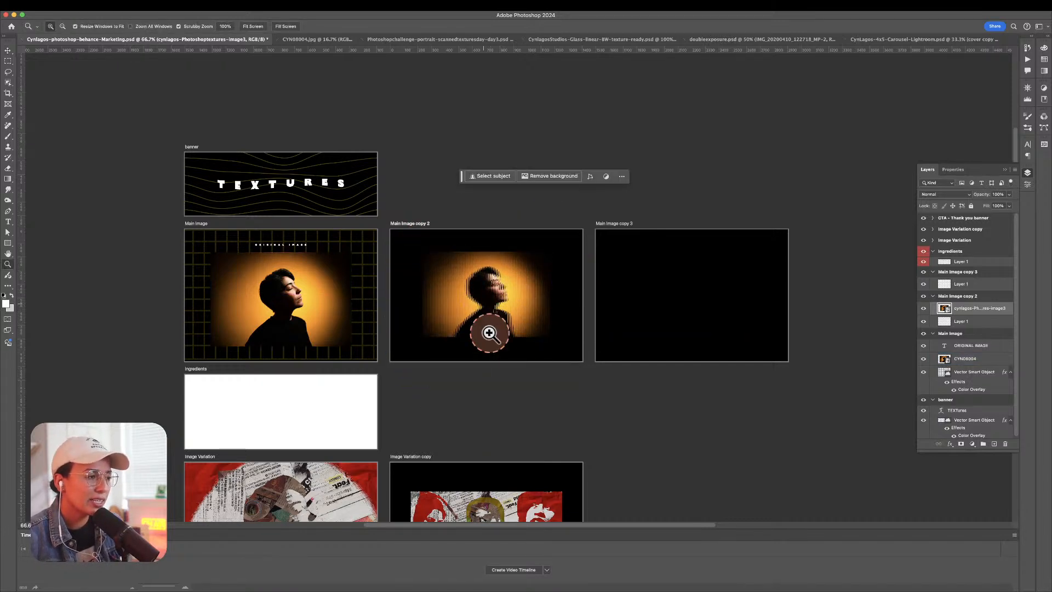
{"action": "left_click", "coordinate": [513, 301]}
{"action": "left_click", "coordinate": [504, 317]}
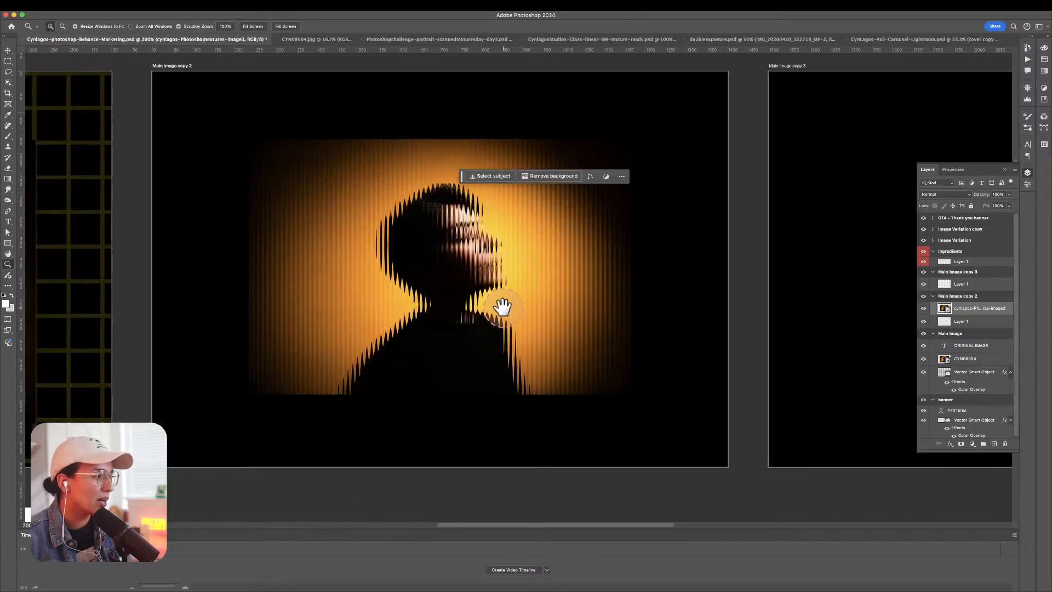
{"action": "left_click", "coordinate": [497, 301], "text": "alt"}
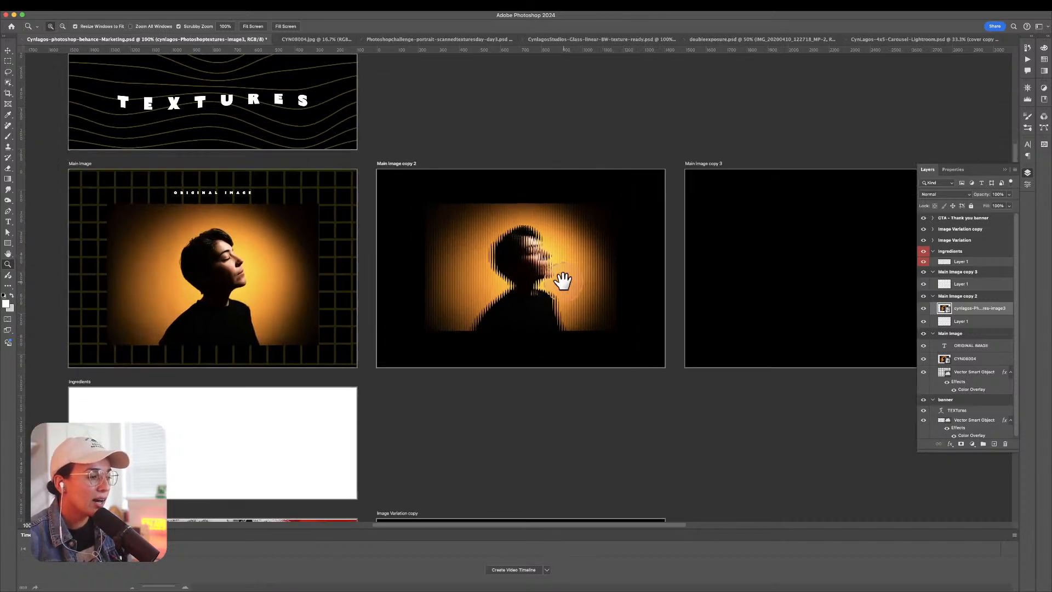
Duplicate the ORIGINAL IMAGE title layer from the Main Image artboard into the Main Image copy 2 artboard.
{"action": "key", "text": "v"}
{"action": "left_click", "coordinate": [239, 193]}
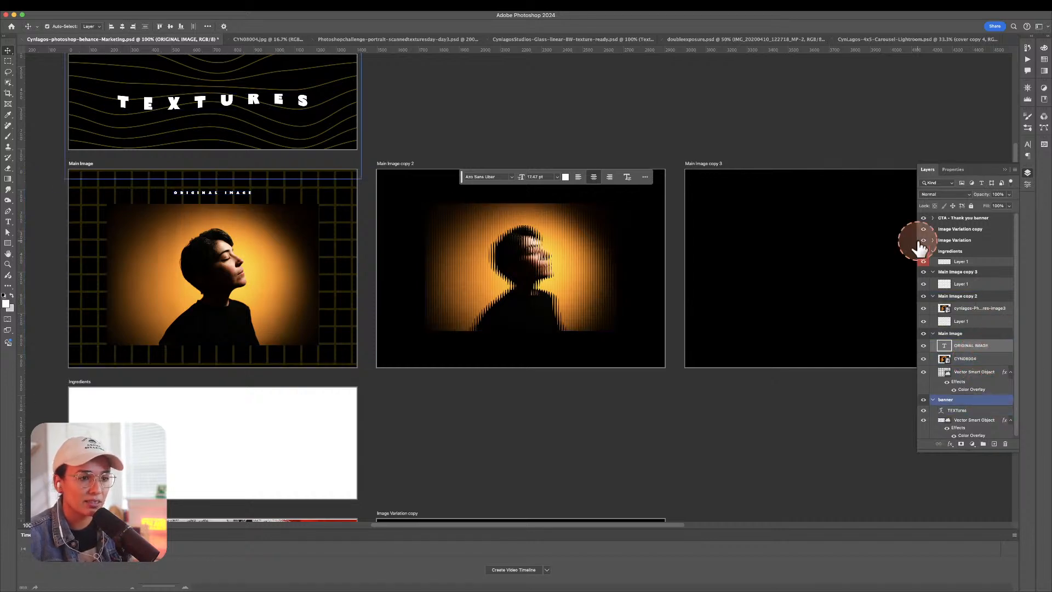
{"action": "left_click", "coordinate": [961, 261]}
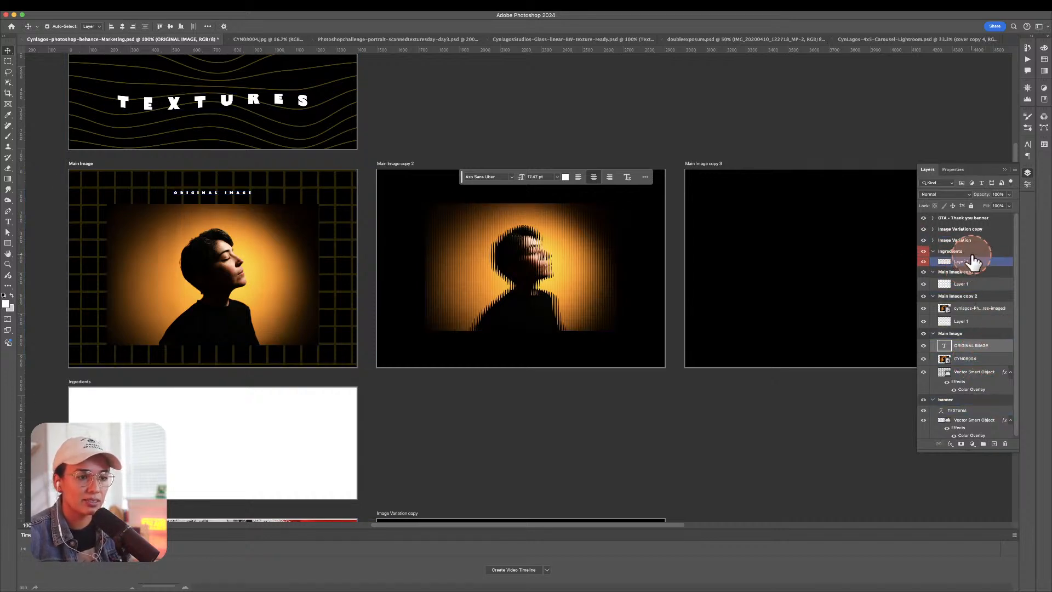
{"action": "left_click", "coordinate": [229, 191]}
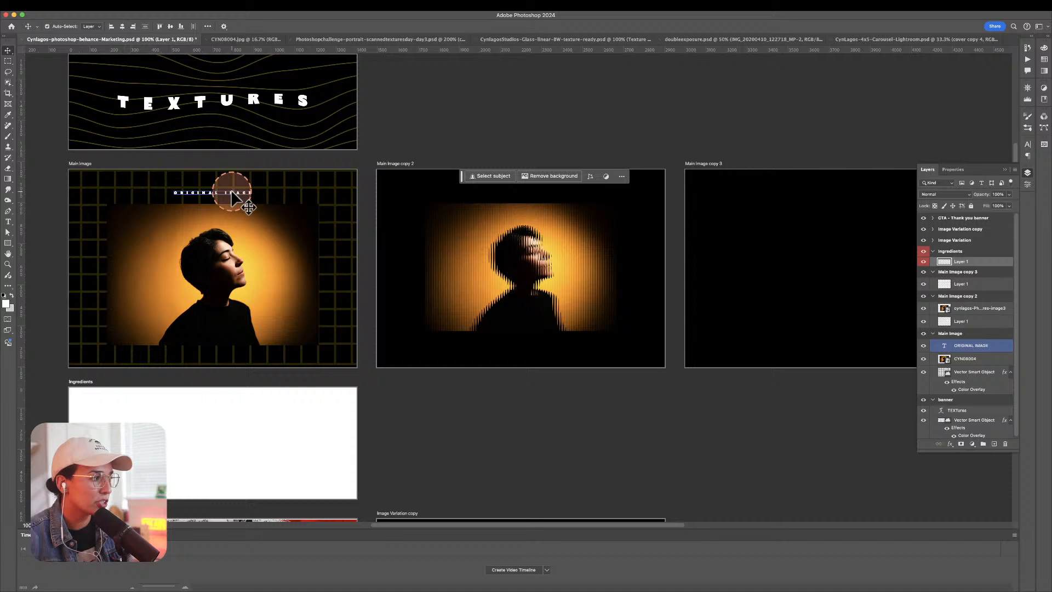
{"action": "right_click", "coordinate": [945, 346]}
{"action": "right_click", "coordinate": [986, 346]}
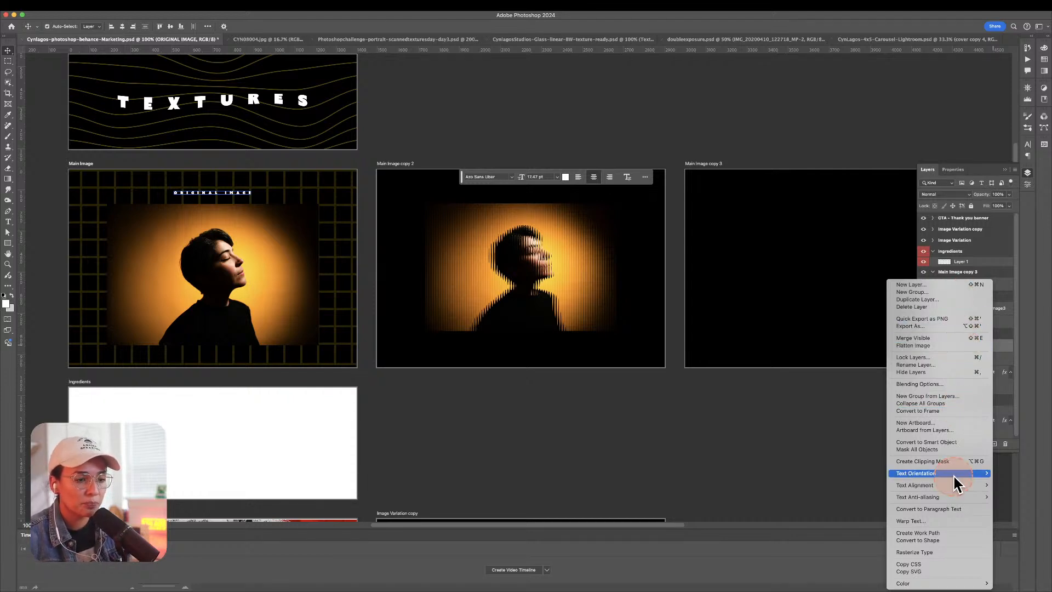
{"action": "mouse_move", "coordinate": [953, 474]}
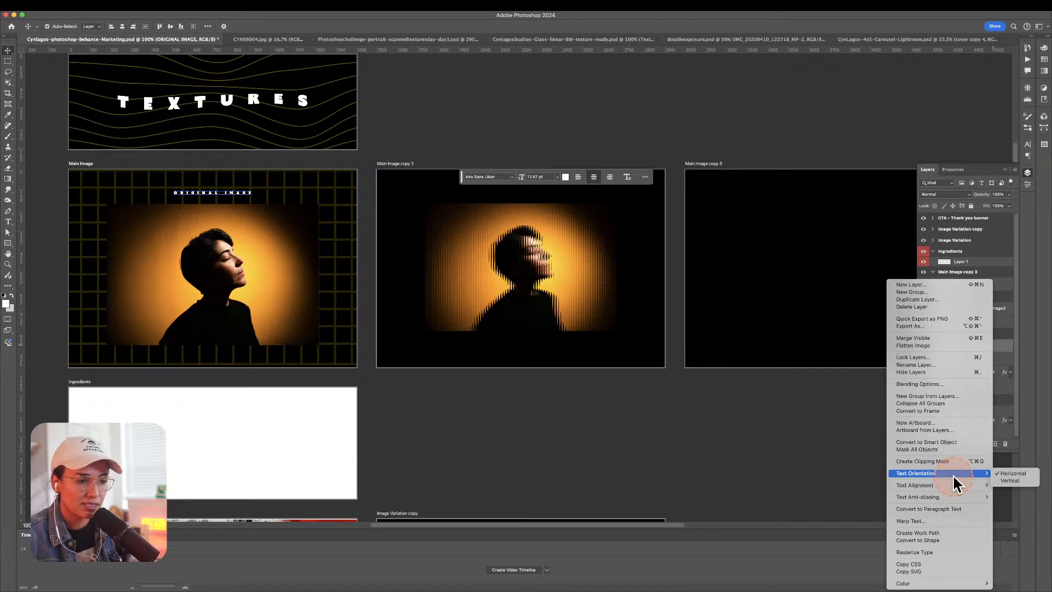
{"action": "left_click", "coordinate": [928, 299]}
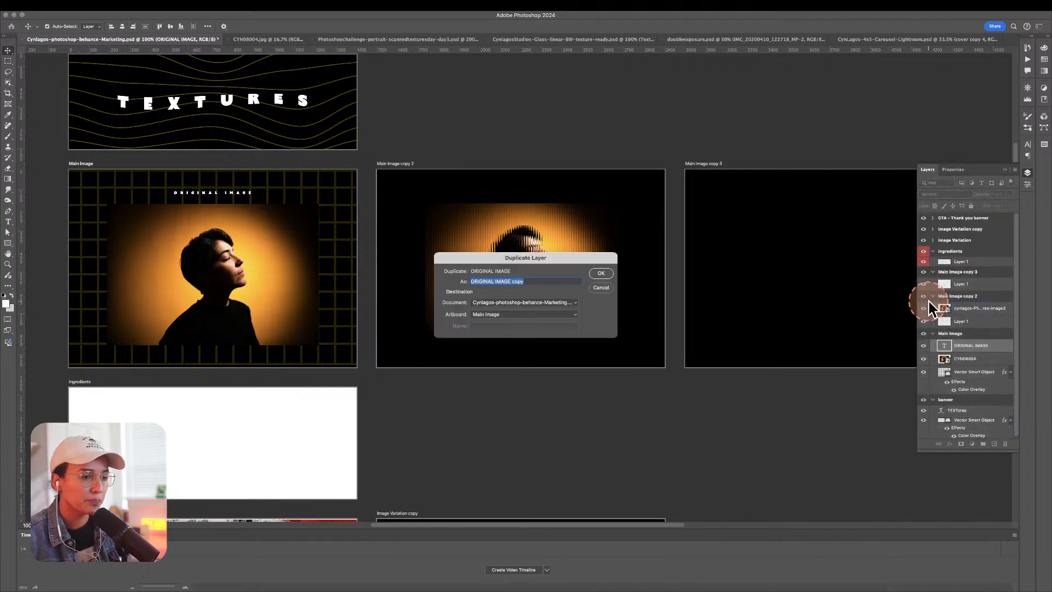
{"action": "left_click", "coordinate": [547, 307]}
{"action": "left_click", "coordinate": [543, 297]}
{"action": "left_click", "coordinate": [487, 315]}
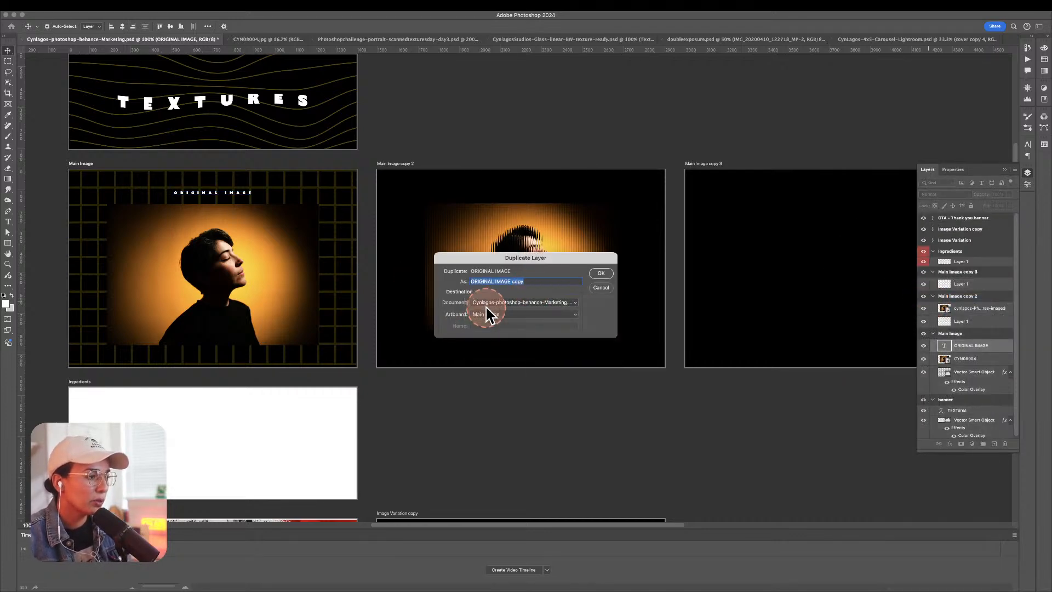
{"action": "left_click", "coordinate": [485, 305]}
{"action": "left_click", "coordinate": [485, 303]}
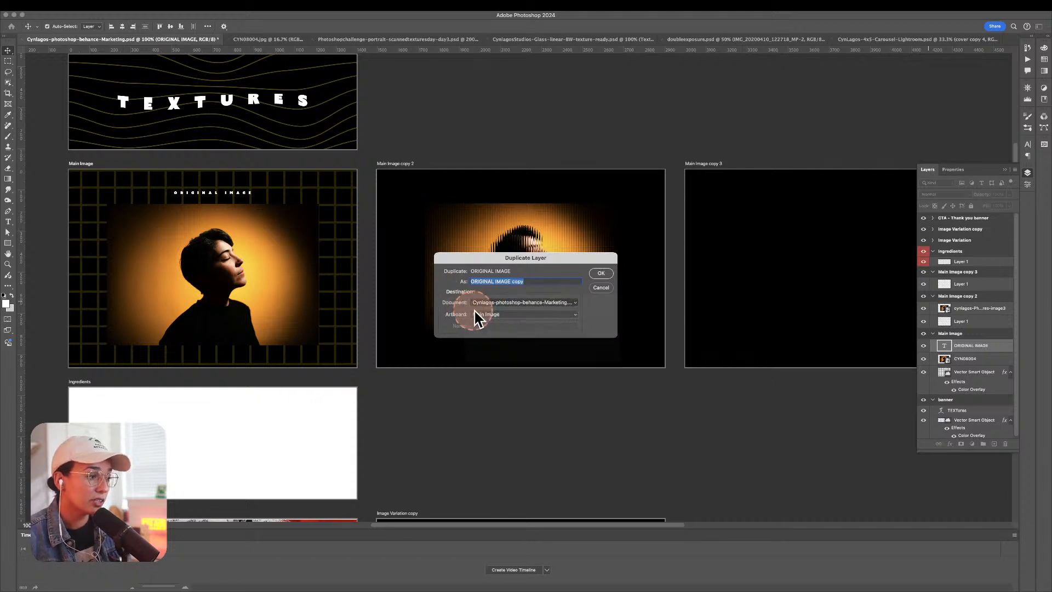
{"action": "left_click", "coordinate": [488, 314]}
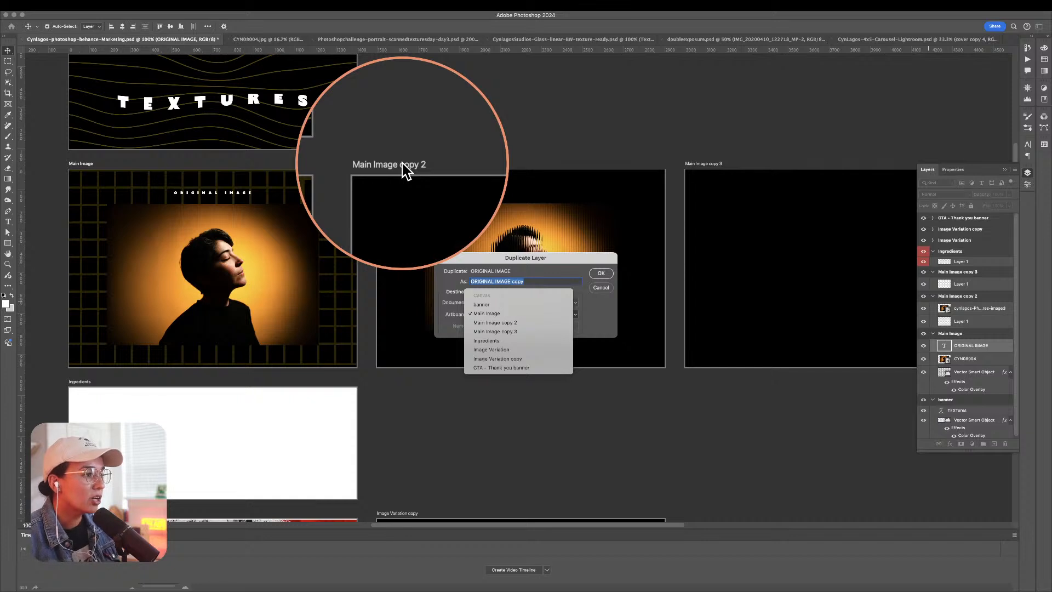
{"action": "left_click", "coordinate": [484, 320]}
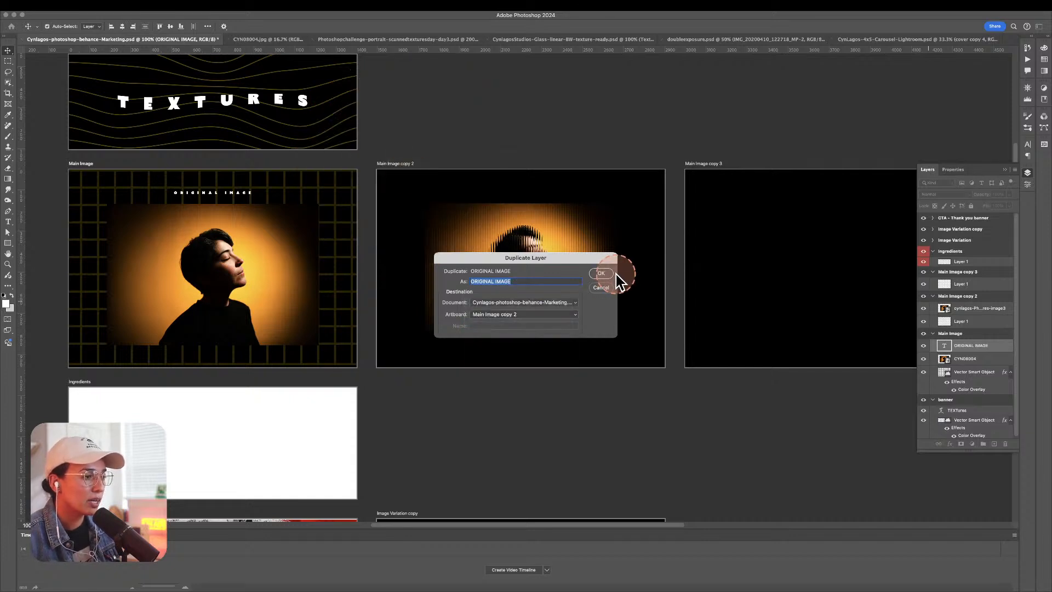
{"action": "left_click", "coordinate": [615, 273]}
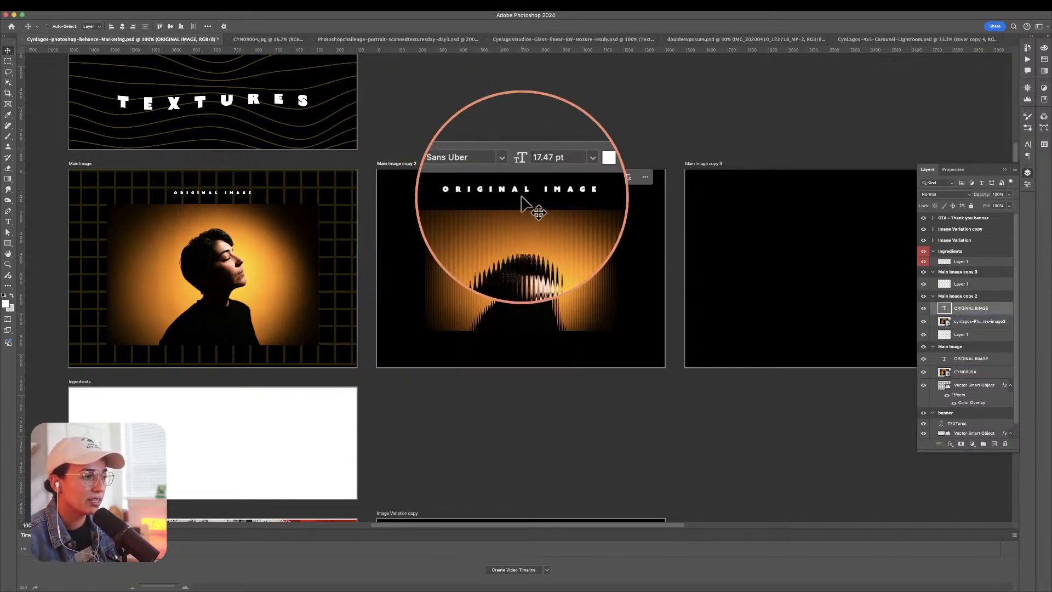
Duplicate the ORIGINAL IMAGE title layer from Main Image copy 2 into the Main Image copy 3 artboard.
{"action": "left_click", "coordinate": [973, 314]}
{"action": "right_click", "coordinate": [973, 313]}
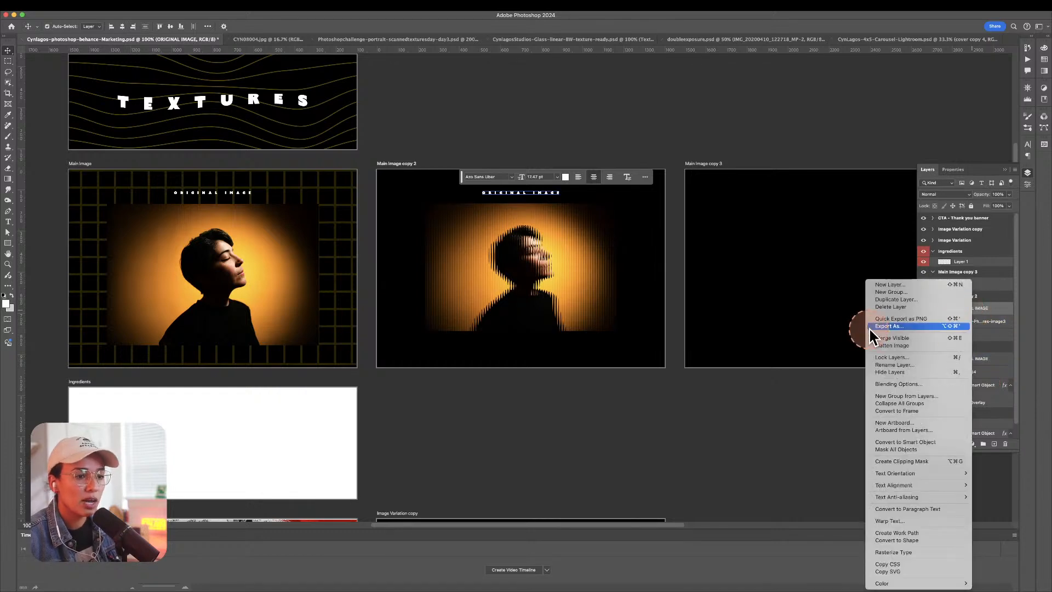
{"action": "left_click", "coordinate": [892, 299]}
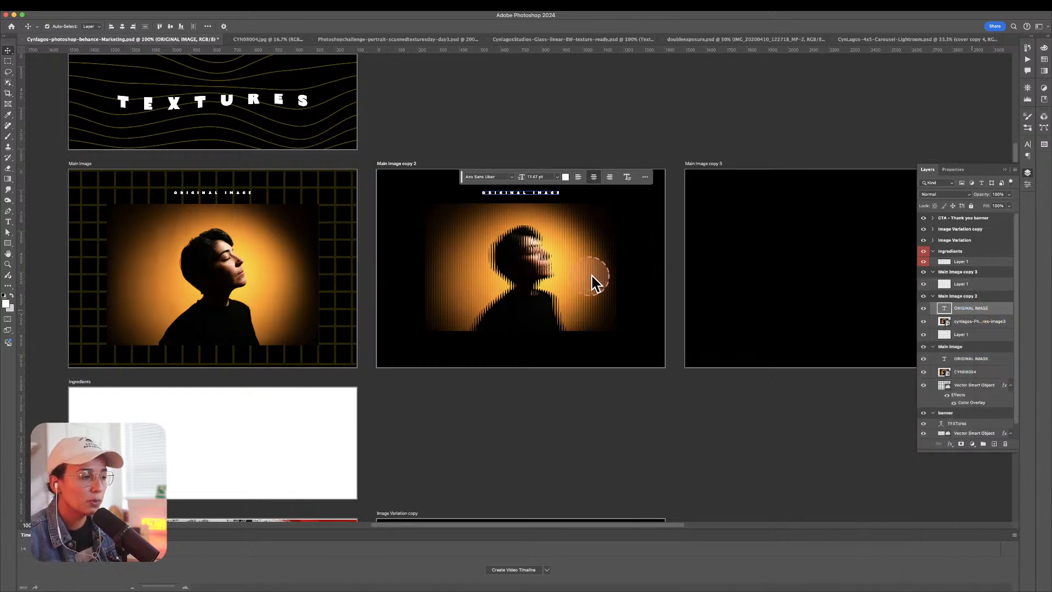
{"action": "left_click", "coordinate": [517, 315]}
{"action": "left_click", "coordinate": [518, 321]}
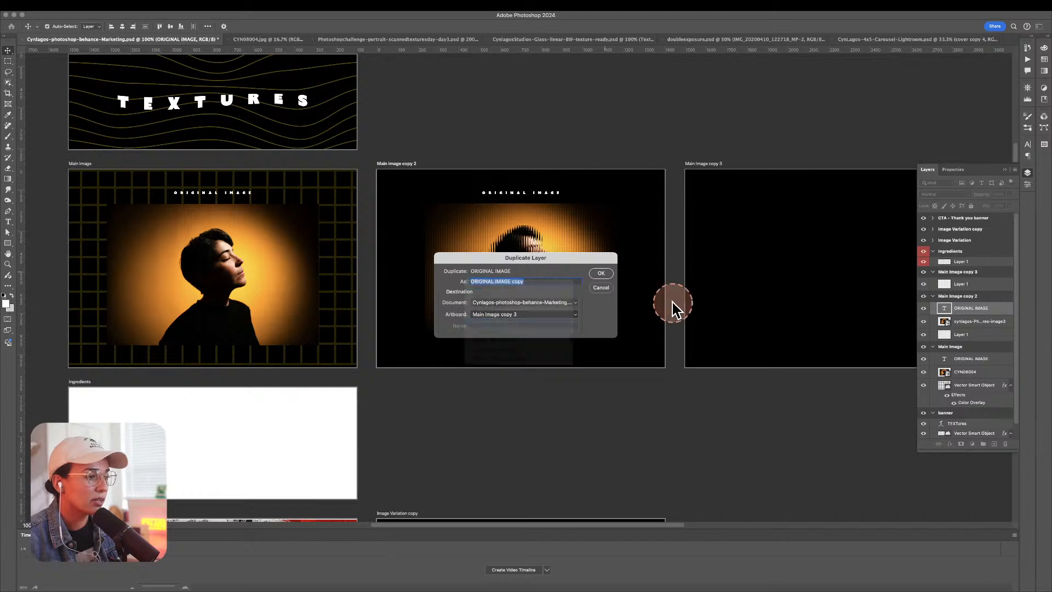
{"action": "left_click", "coordinate": [601, 273]}
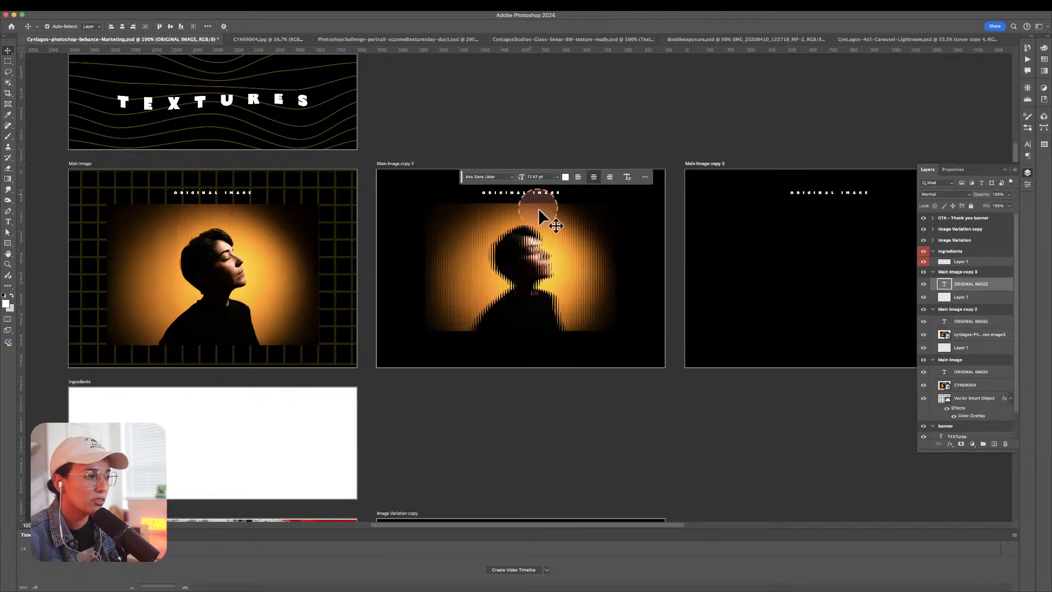
Change the title above the glass-textured portrait in Main Image copy 2 to "DIGITAL GLASS TEXTURE".
{"action": "scroll", "coordinate": [539, 208], "scroll_direction": "up", "scroll_amount": 3}
{"action": "key", "text": "t"}
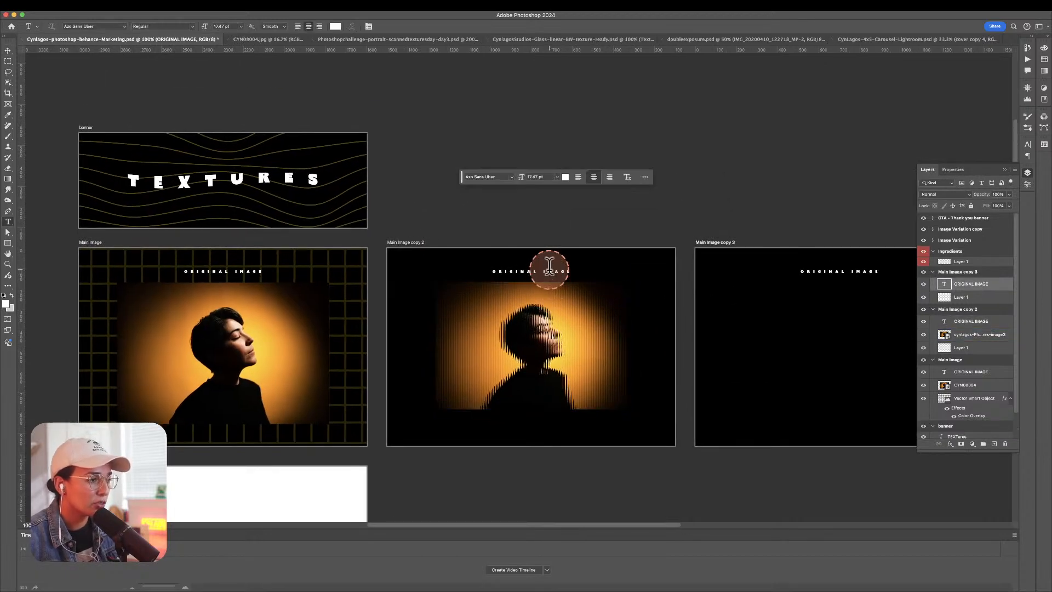
{"action": "left_click", "coordinate": [558, 270]}
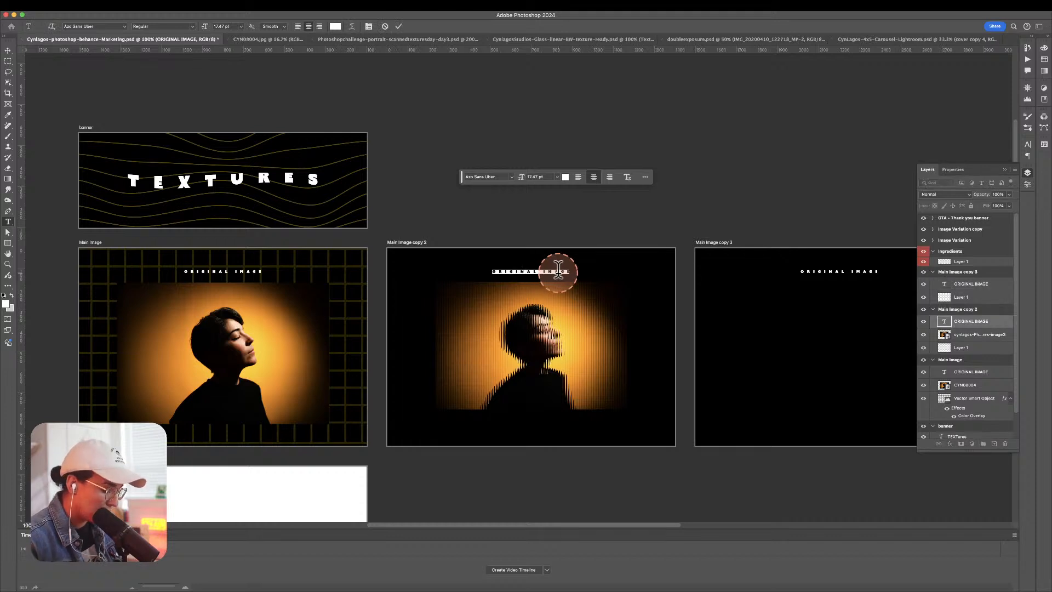
{"action": "key", "text": "BackSpace"}
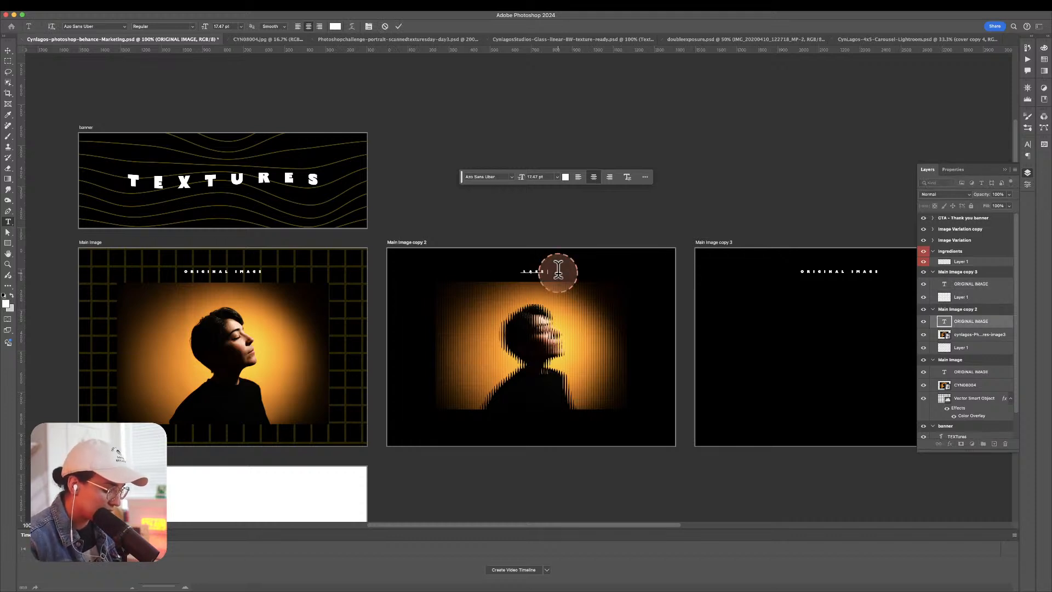
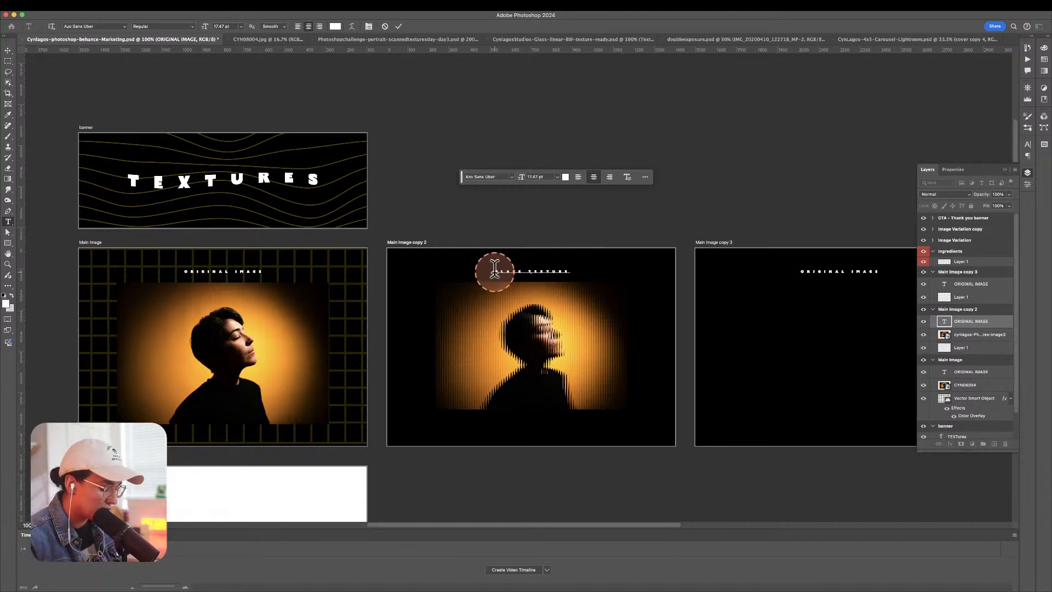
{"action": "type", "text": "TAL"}
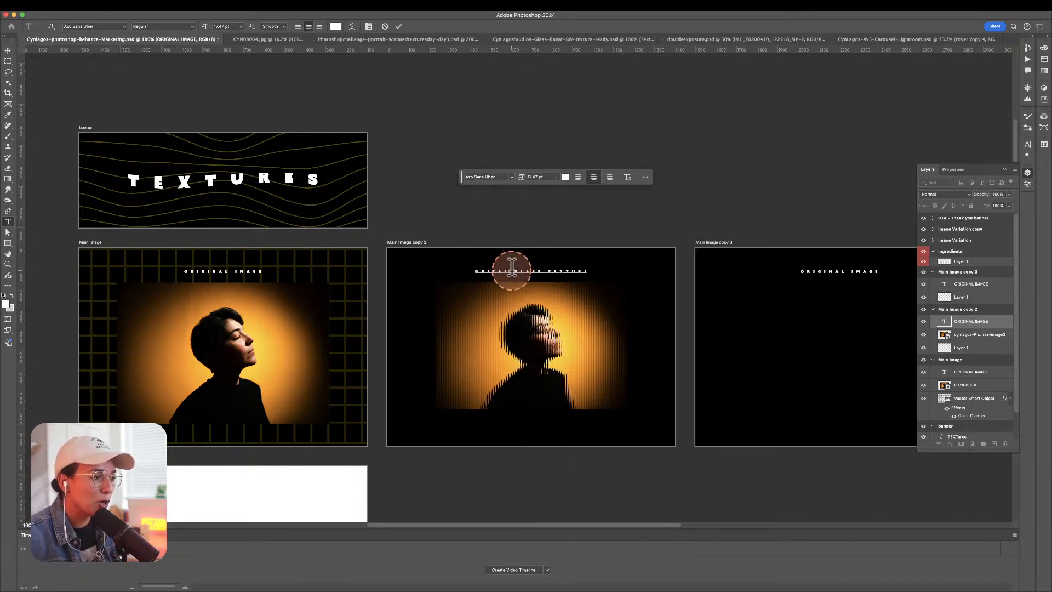
{"action": "left_click_drag", "start_coordinate": [513, 272], "coordinate": [518, 275]}
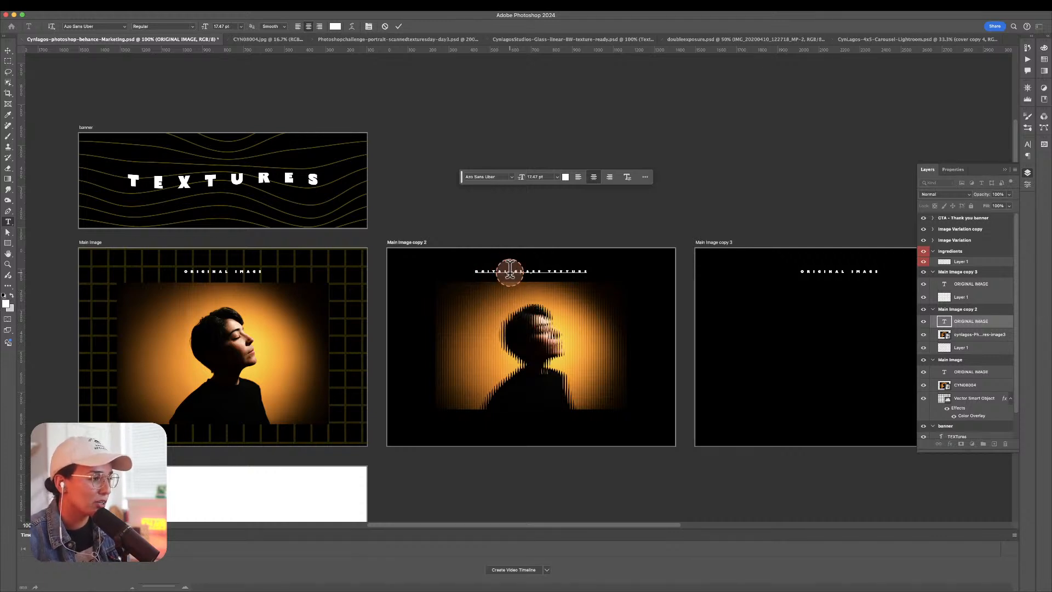
{"action": "left_click_drag", "start_coordinate": [509, 273], "coordinate": [481, 271]}
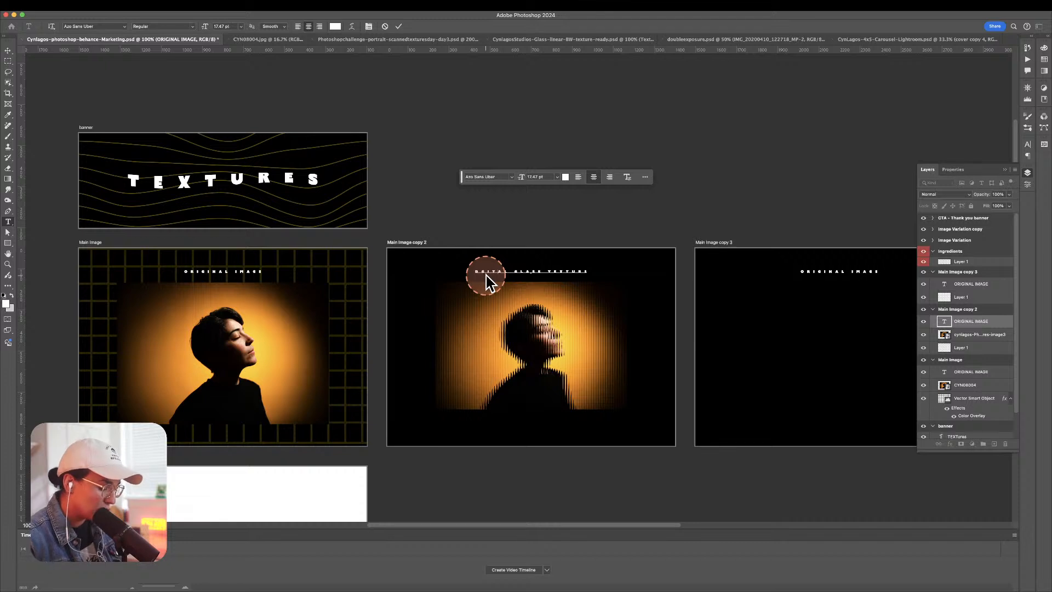
{"action": "type", "text": "DIGIT"}
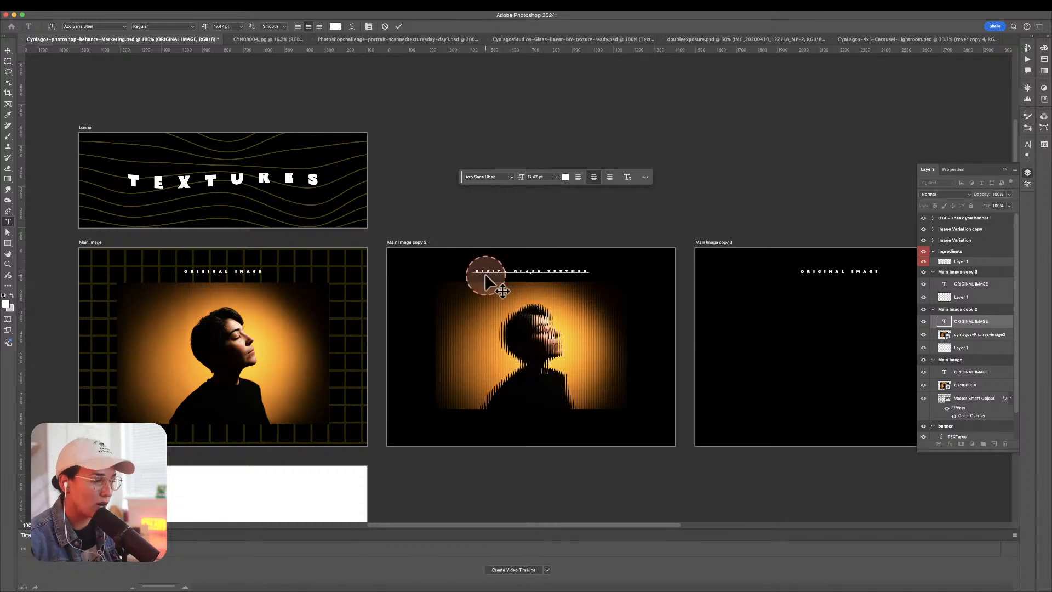
{"action": "type", "text": "AL"}
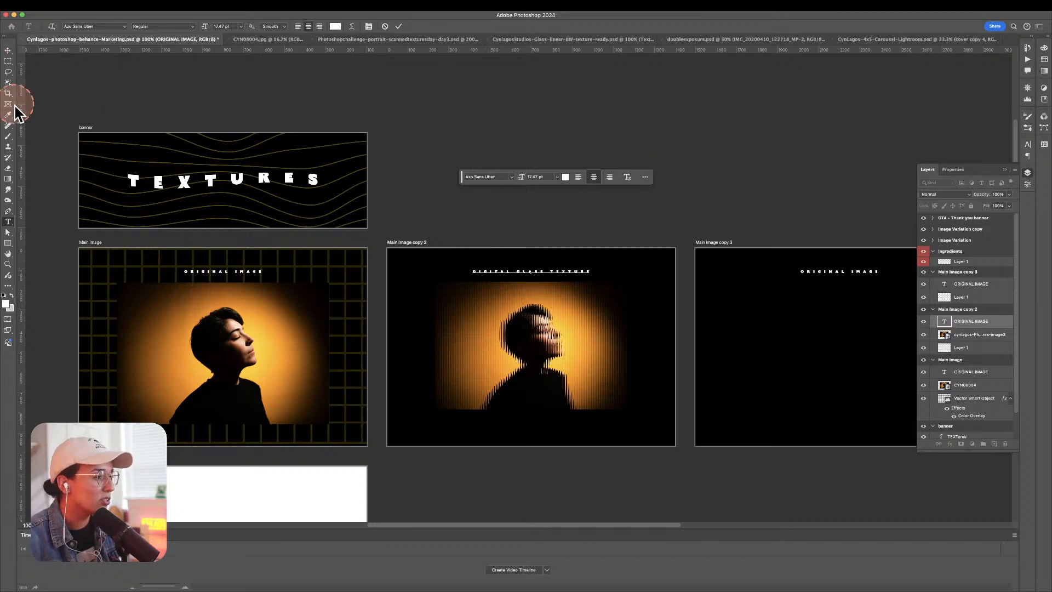
{"action": "left_click", "coordinate": [7, 49]}
Move the newspaper collage portrait from the Image Variation artboard into the Main Image copy 3 artboard.
{"action": "scroll", "coordinate": [613, 352], "scroll_direction": "down", "scroll_amount": 10}
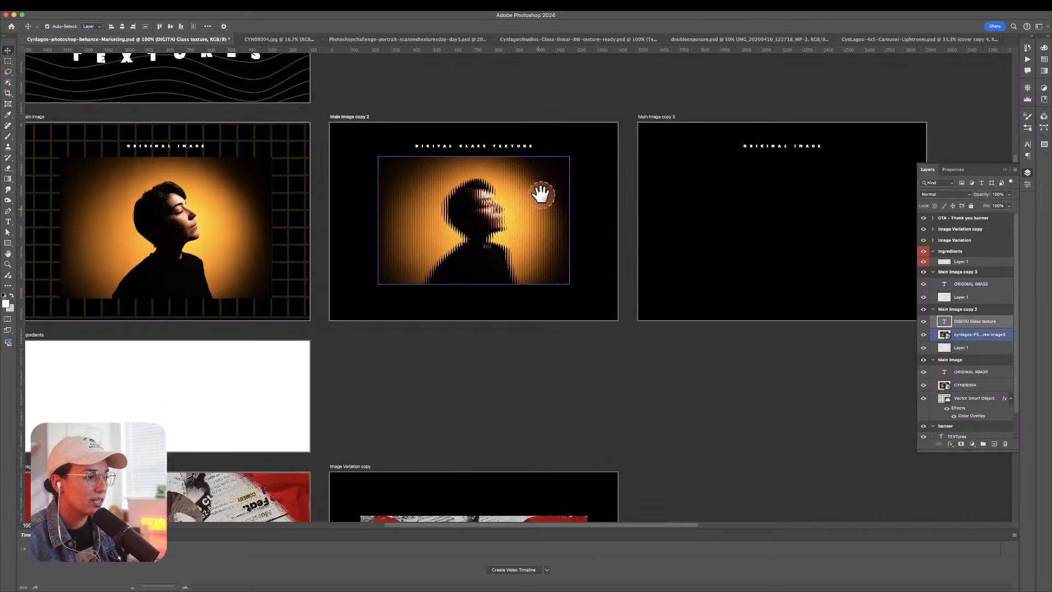
{"action": "left_click", "coordinate": [300, 436]}
{"action": "left_click", "coordinate": [341, 382]}
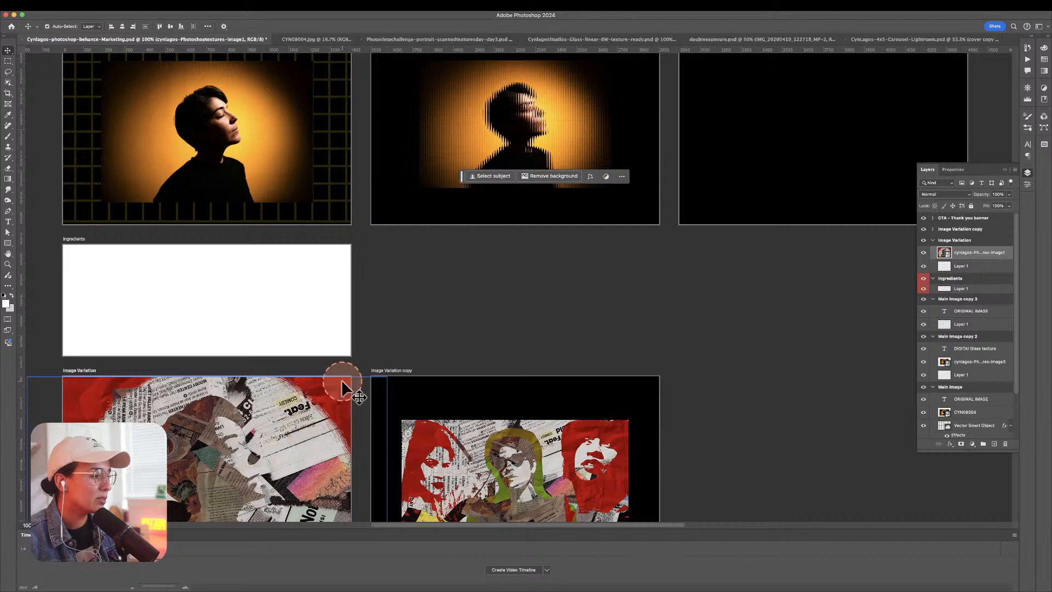
{"action": "left_click_drag", "start_coordinate": [287, 416], "coordinate": [824, 87]}
Scale the newspaper collage to about 57% and center it below the title in the Main Image copy 3 artboard.
{"action": "key", "text": "space"}
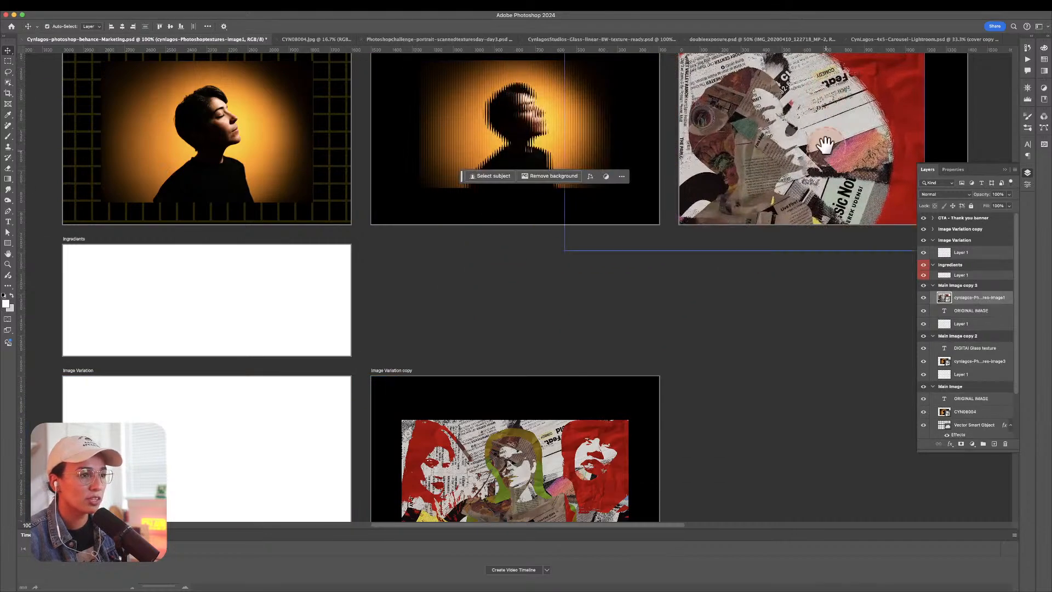
{"action": "left_click_drag", "start_coordinate": [825, 142], "coordinate": [625, 295]}
{"action": "key", "text": "ctrl+t"}
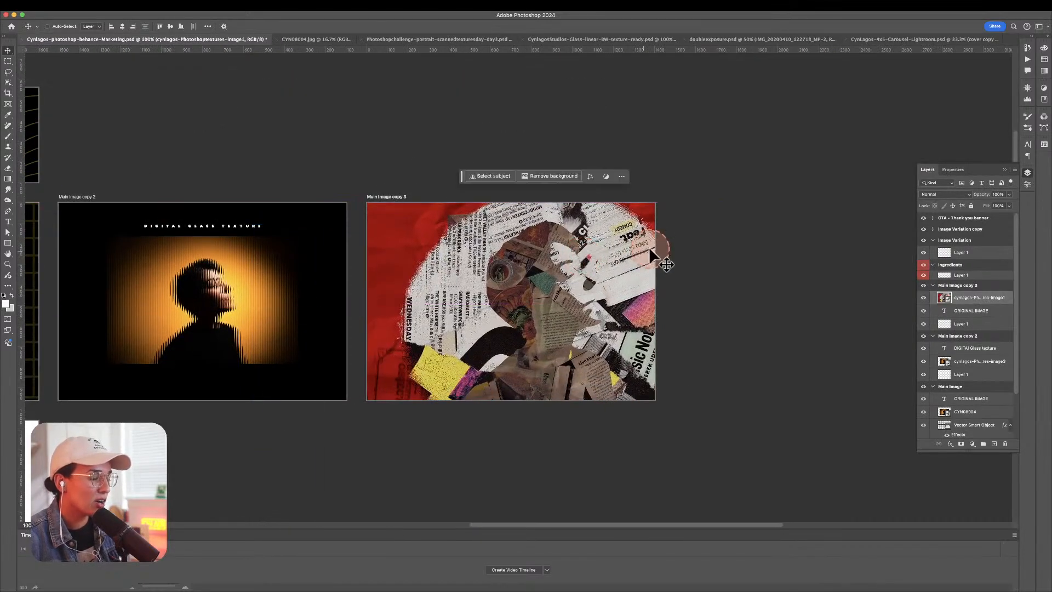
{"action": "left_click_drag", "start_coordinate": [722, 203], "coordinate": [674, 230]}
{"action": "left_click_drag", "start_coordinate": [545, 319], "coordinate": [355, 293]}
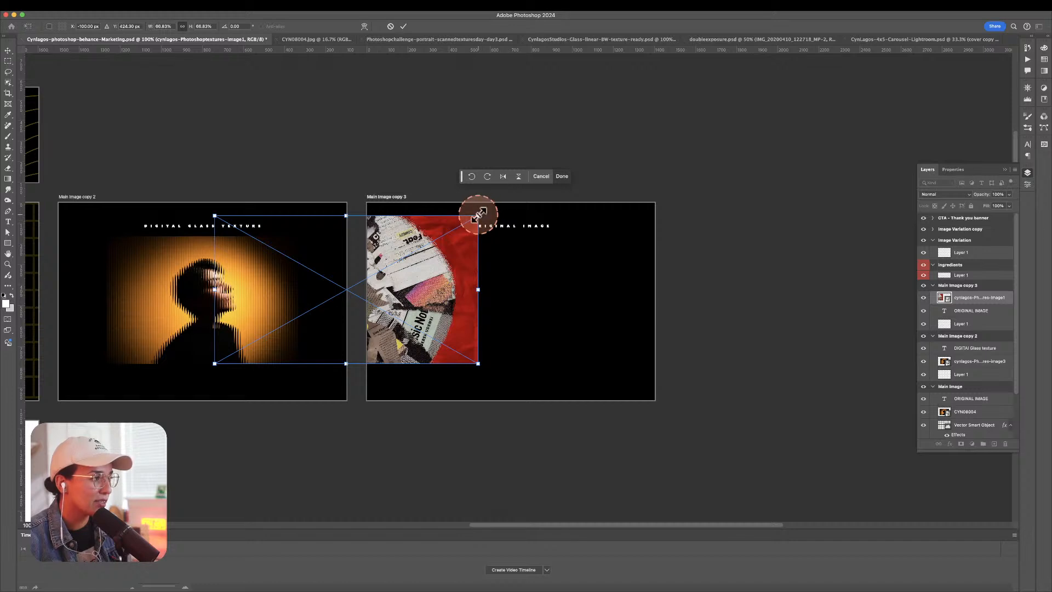
{"action": "left_click_drag", "start_coordinate": [478, 216], "coordinate": [443, 235]}
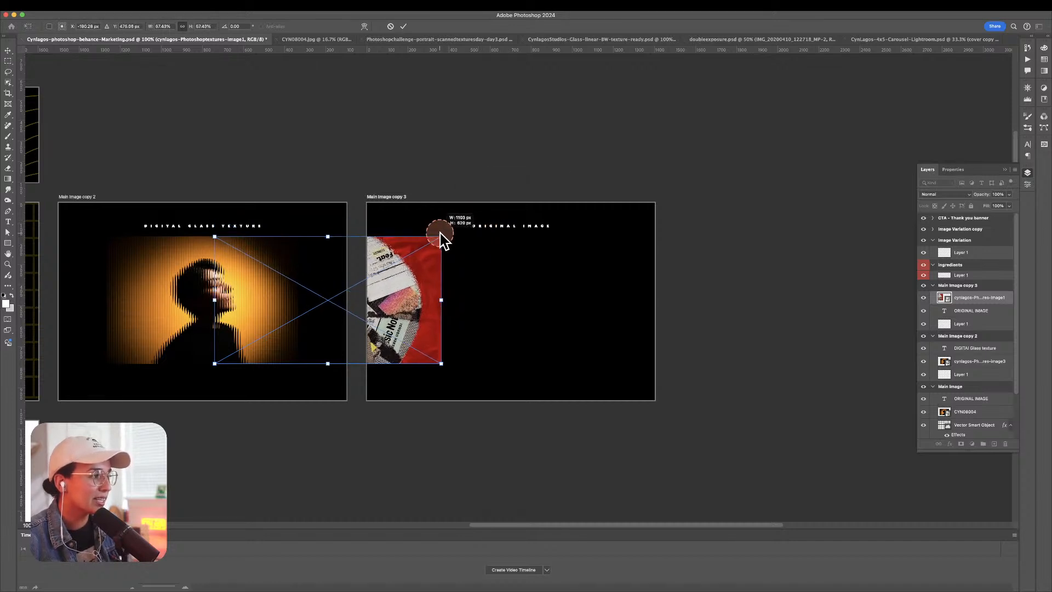
{"action": "left_click_drag", "start_coordinate": [393, 299], "coordinate": [575, 300]}
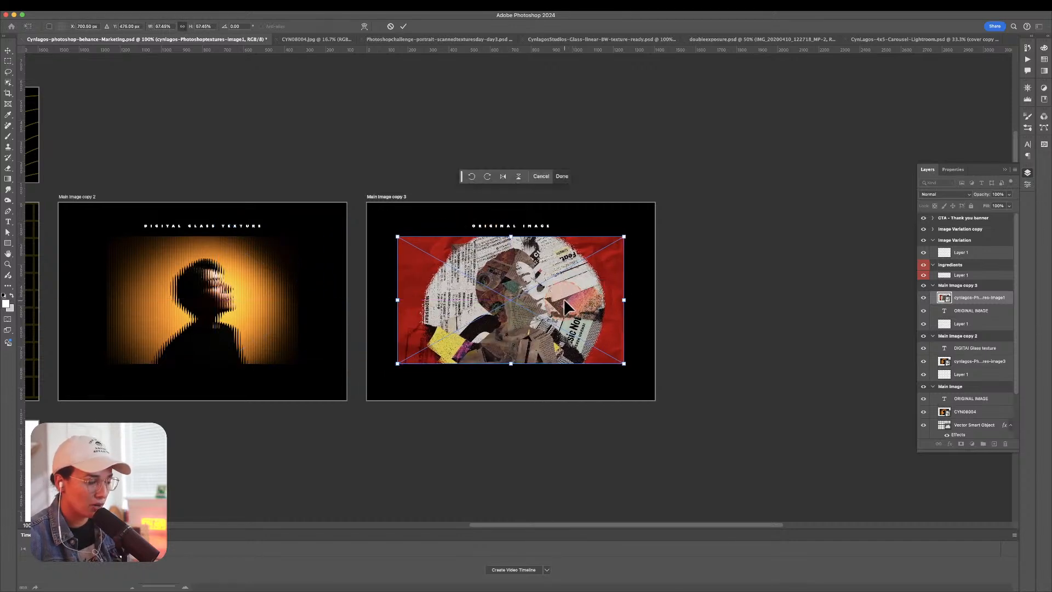
{"action": "key", "text": "Return"}
Change the title above the newspaper collage in the Main Image copy 3 artboard to "SCANNED TEXTURES".
{"action": "key", "text": "t"}
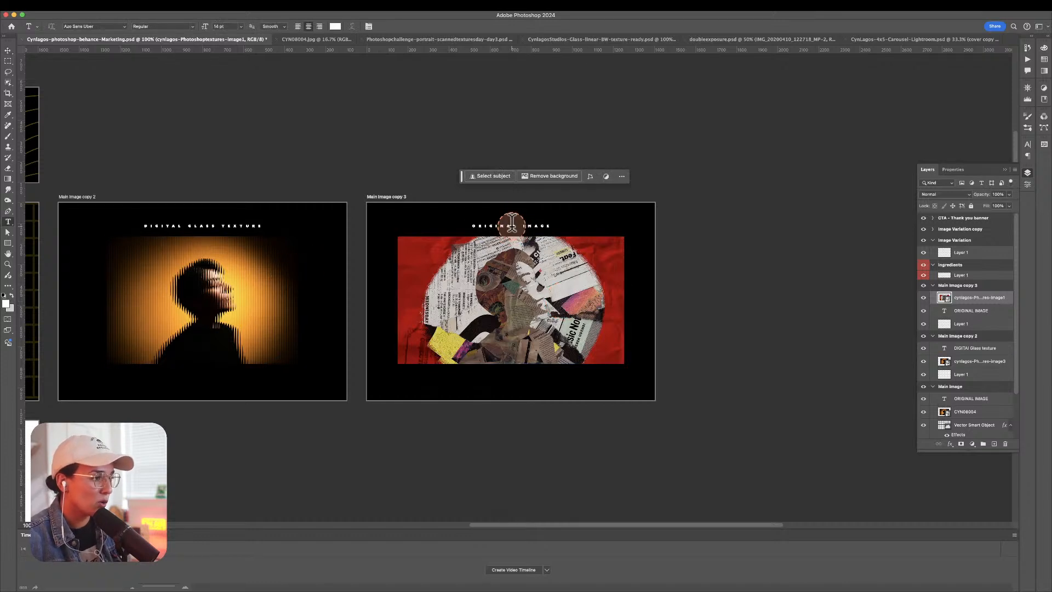
{"action": "triple_click", "coordinate": [504, 225]}
{"action": "type", "text": "S"}
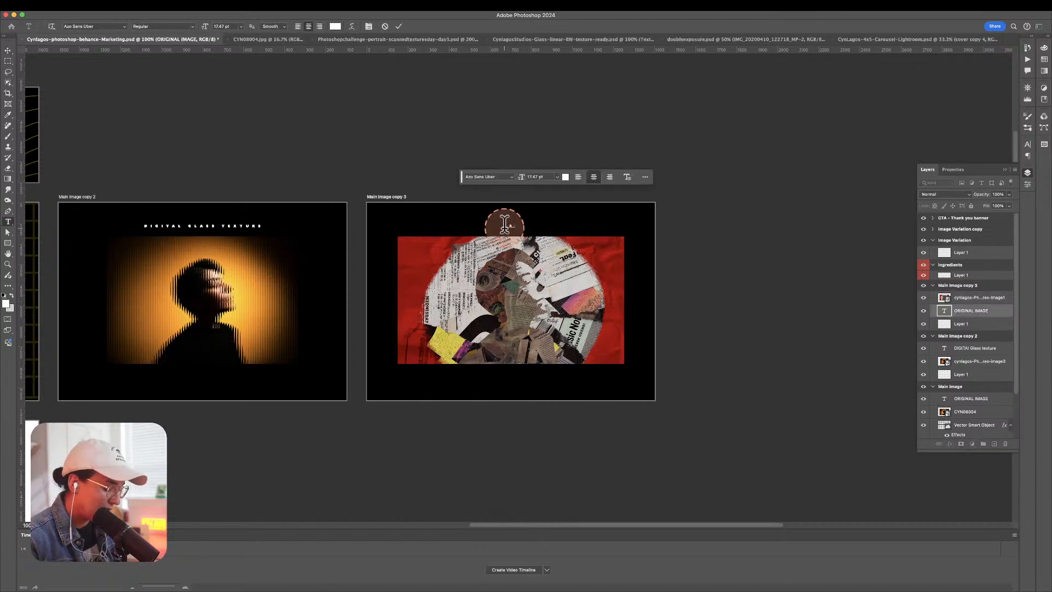
{"action": "type", "text": "CANNED TEXT"}
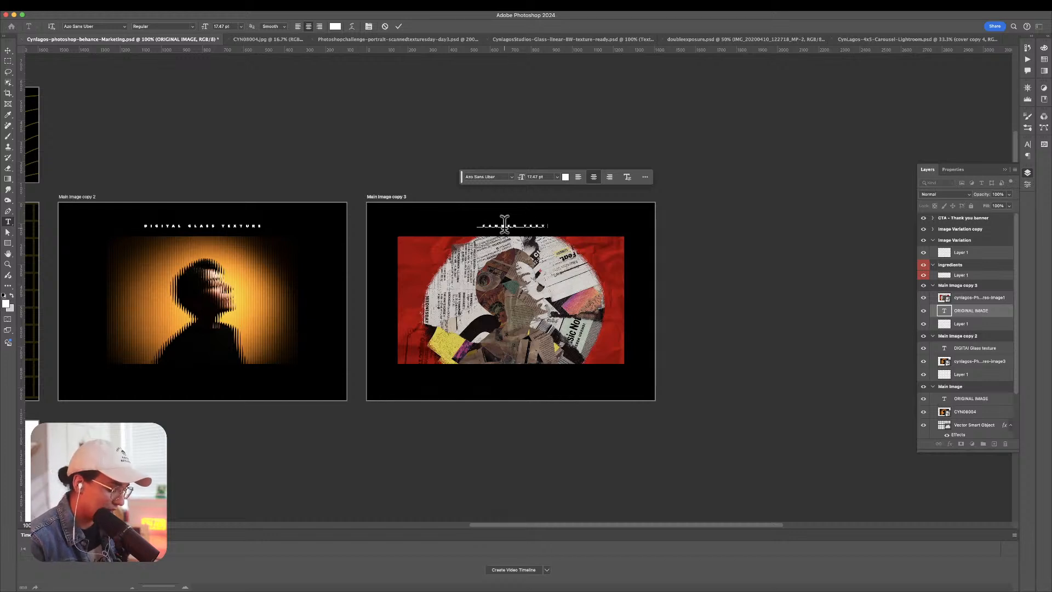
{"action": "type", "text": "URES"}
{"action": "left_click", "coordinate": [7, 51]}
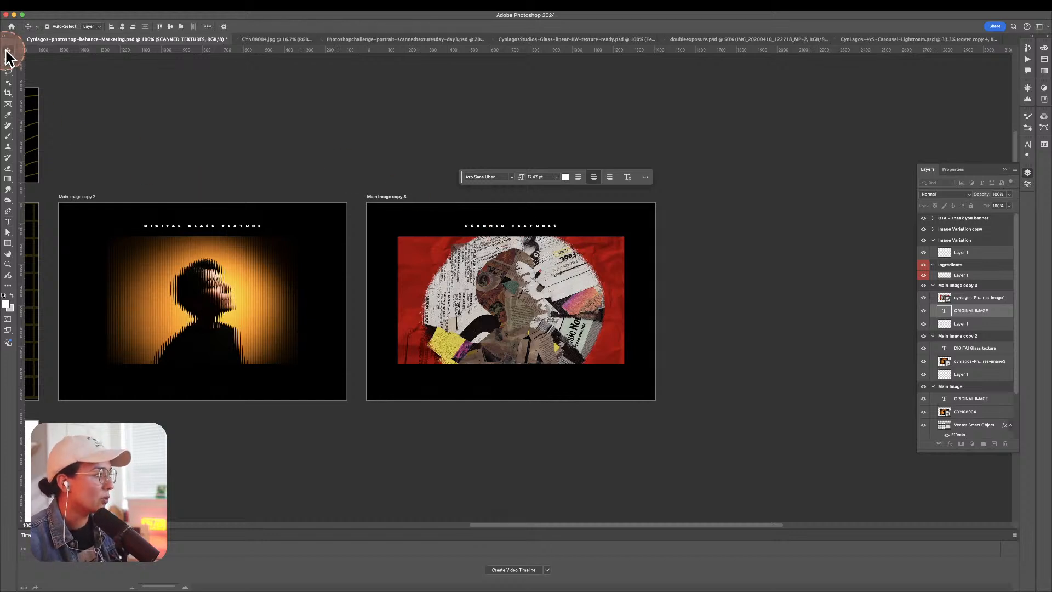
Duplicate the Main Image copy 3 artboard with its contents, placing the copy directly beside it on the right.
{"action": "left_click", "coordinate": [659, 269]}
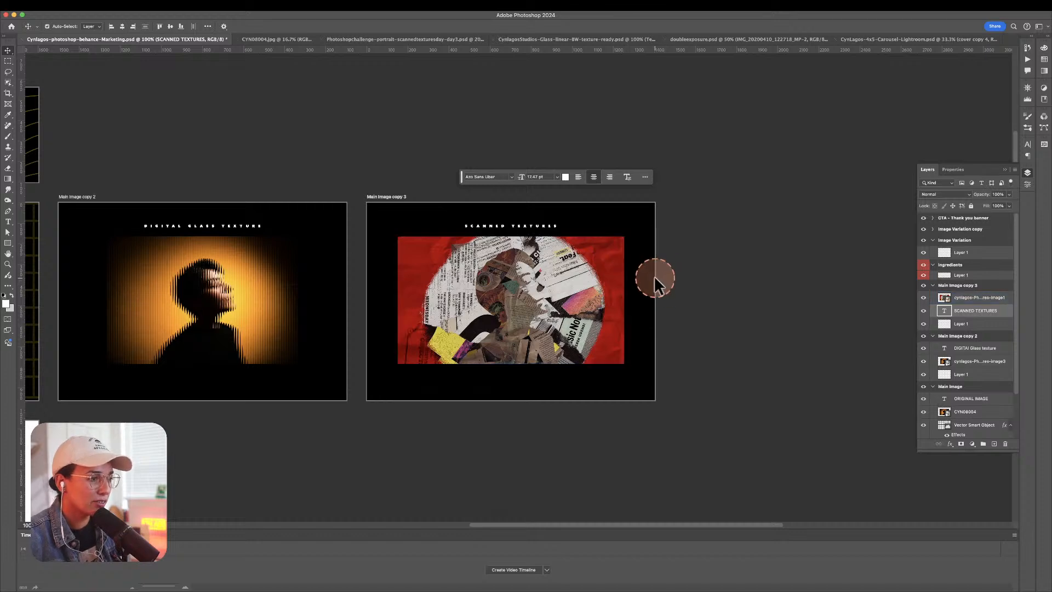
{"action": "key", "text": "shift+v"}
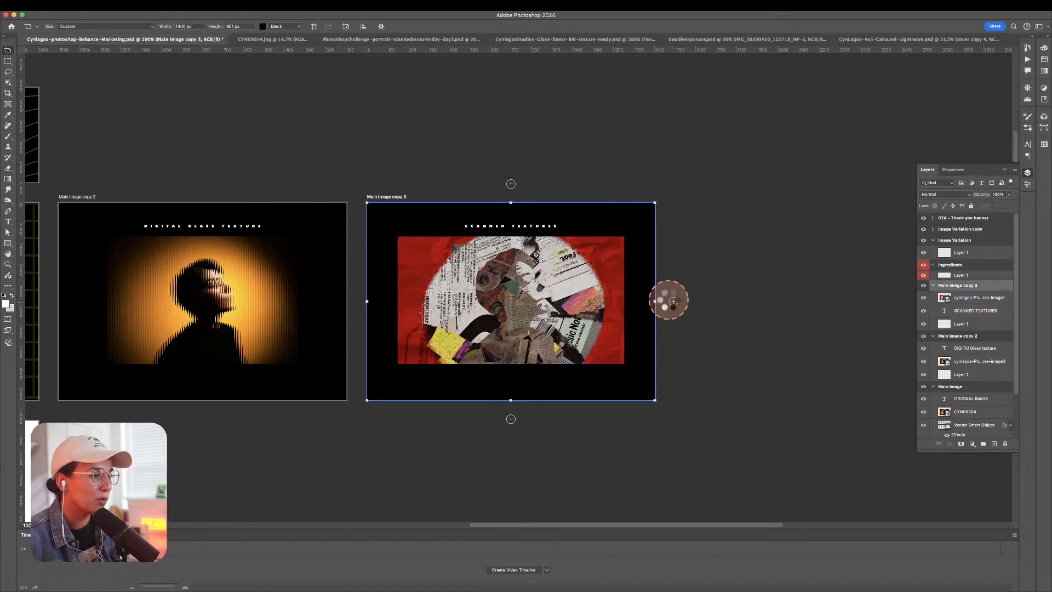
{"action": "left_click", "coordinate": [673, 301], "text": "alt"}
{"action": "key", "text": "z"}
{"action": "left_click_drag", "start_coordinate": [437, 308], "coordinate": [732, 203]}
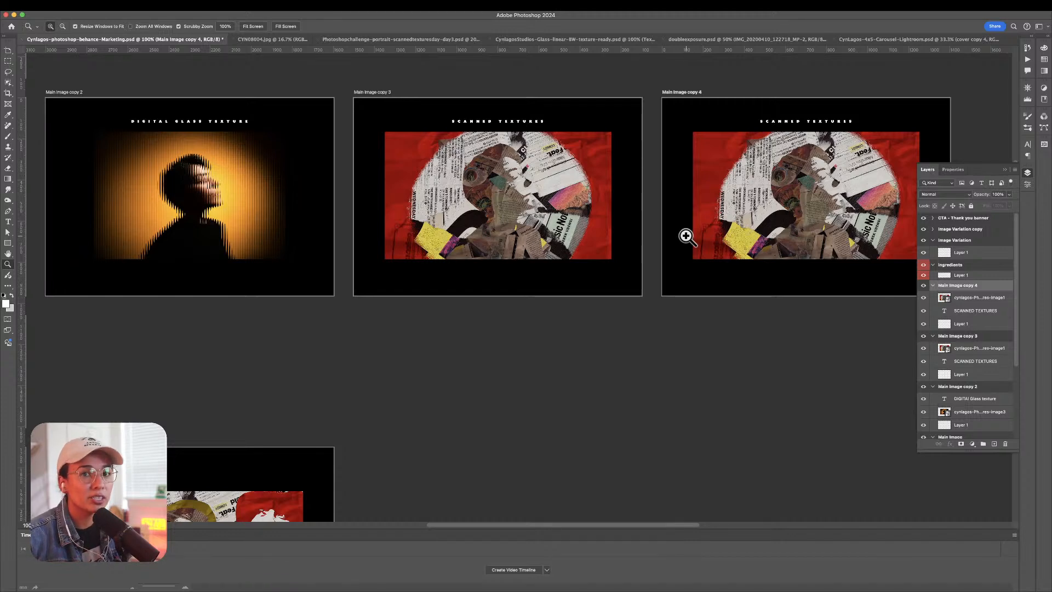
{"action": "key", "text": "ctrl"}
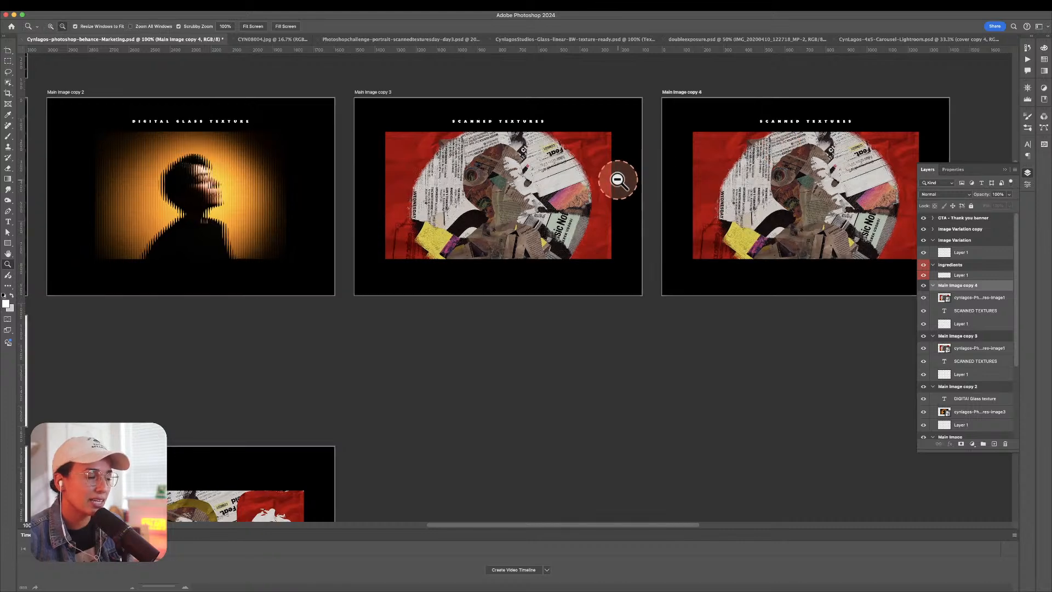
{"action": "left_click", "coordinate": [617, 178], "text": "alt"}
{"action": "key", "text": "b"}
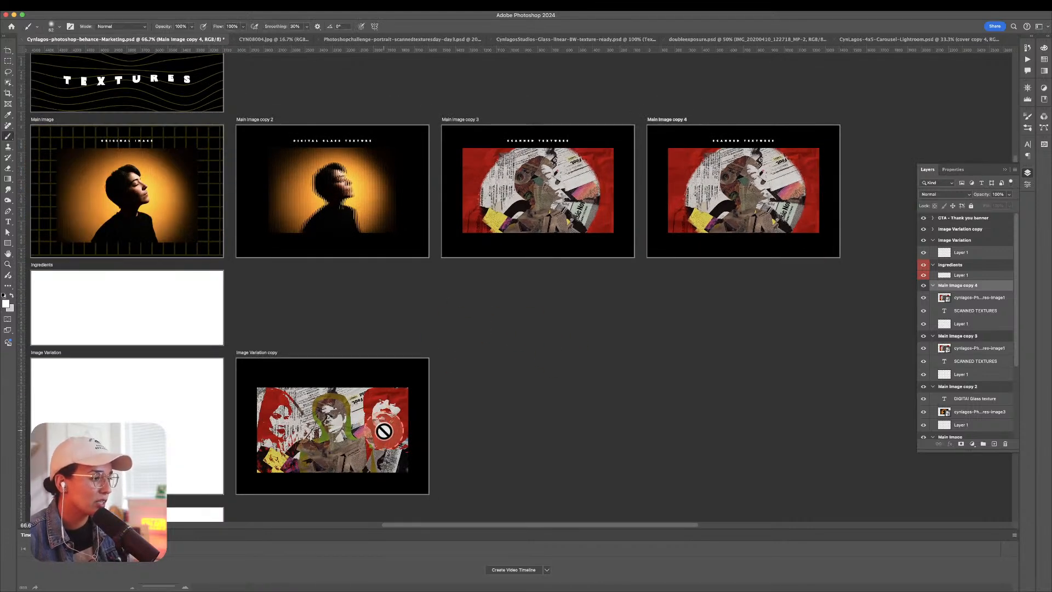
Stamp all visible layers of doubleexposure.psd into a new merged layer above the clouds layer, keeping the original layers separate.
{"action": "key", "text": "super+Tab"}
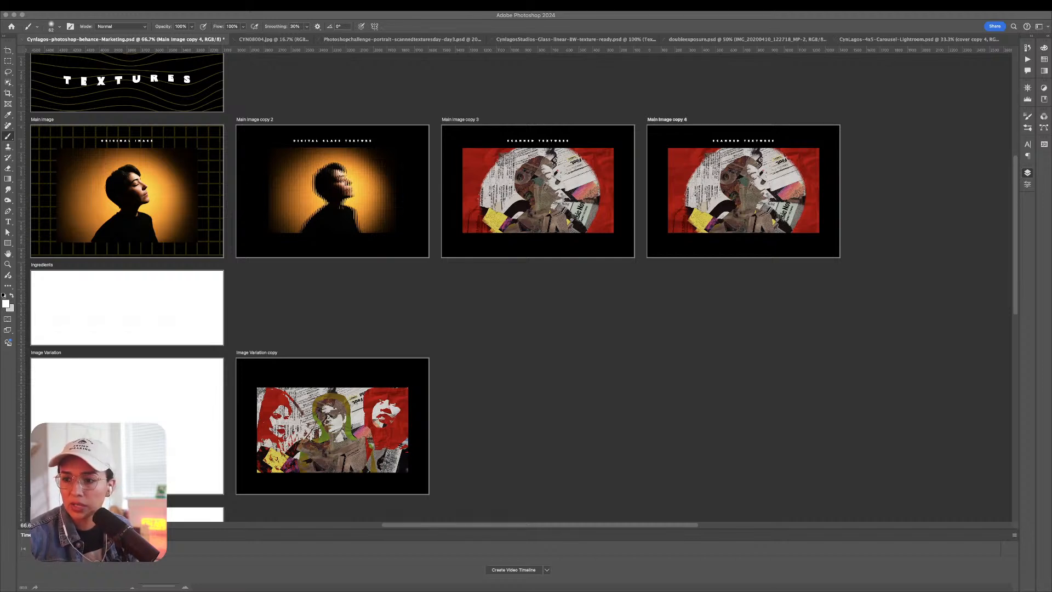
{"action": "left_click", "coordinate": [928, 39]}
{"action": "left_click", "coordinate": [695, 42]}
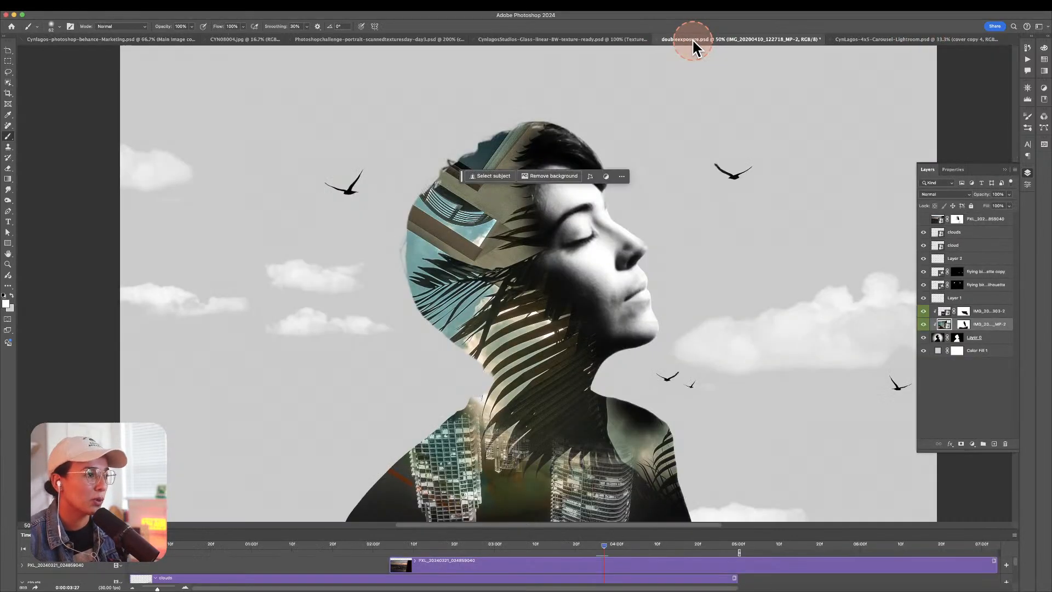
{"action": "left_click", "coordinate": [974, 293]}
{"action": "left_click", "coordinate": [964, 232]}
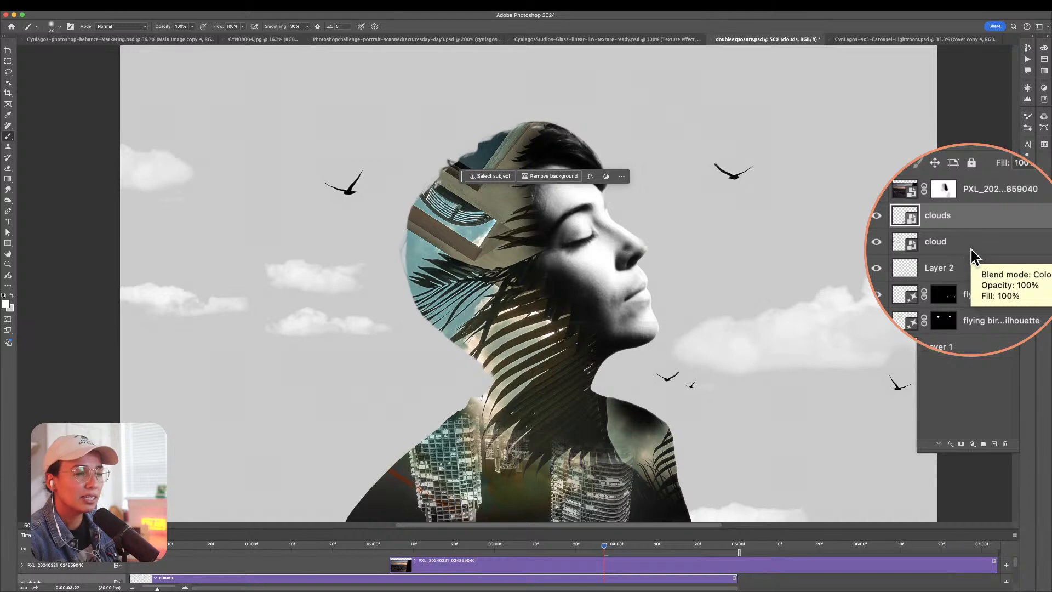
{"action": "key", "text": "super+shift+e"}
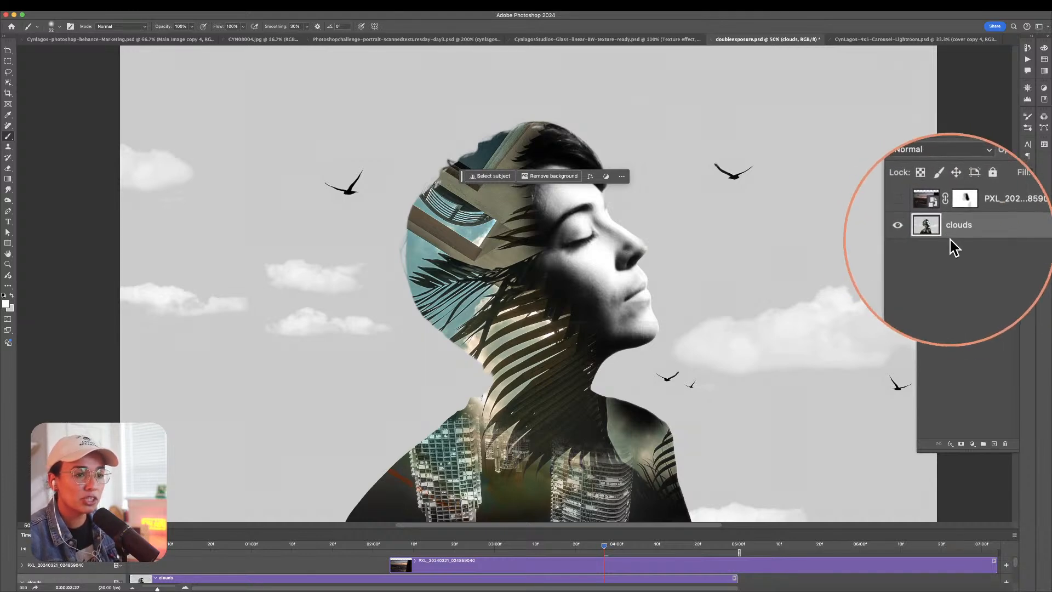
{"action": "key", "text": "super+z"}
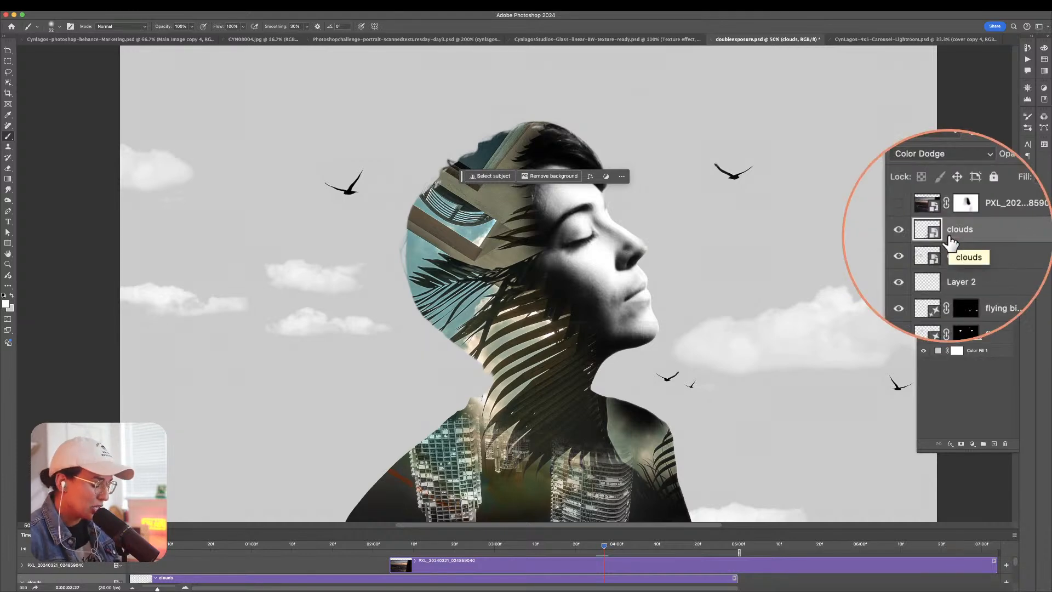
{"action": "key", "text": "super+alt+shift+e"}
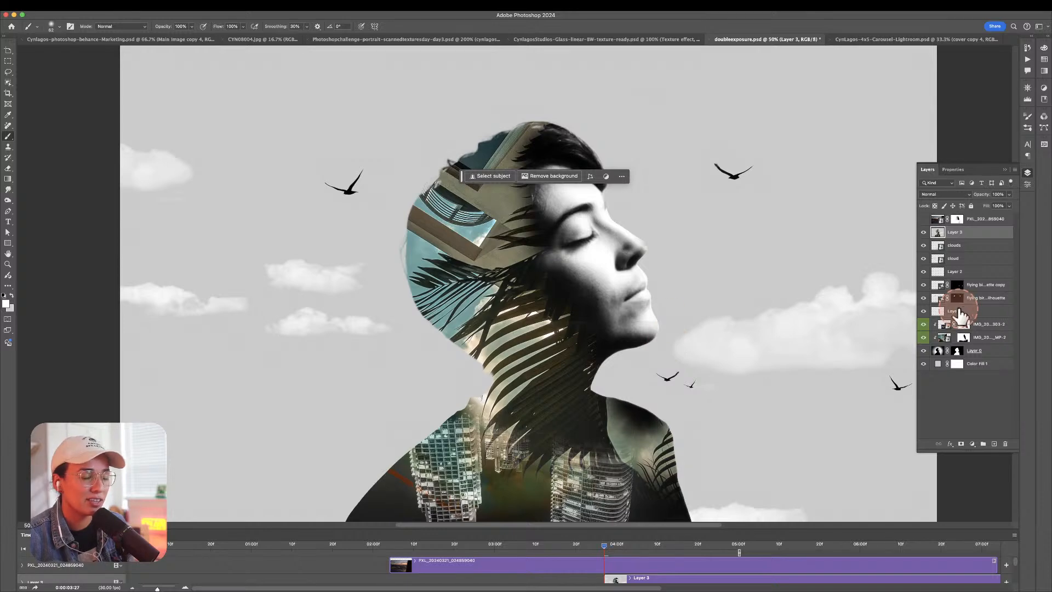
Duplicate the merged double-exposure layer into the Main Image copy 4 artboard of the Behance marketing document.
{"action": "right_click", "coordinate": [973, 238]}
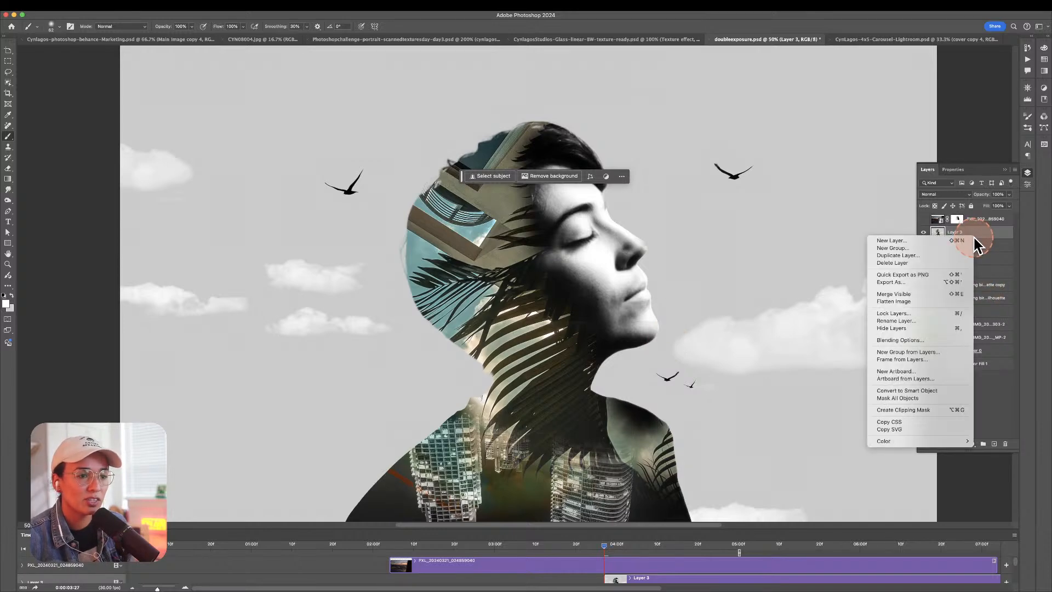
{"action": "left_click", "coordinate": [926, 259]}
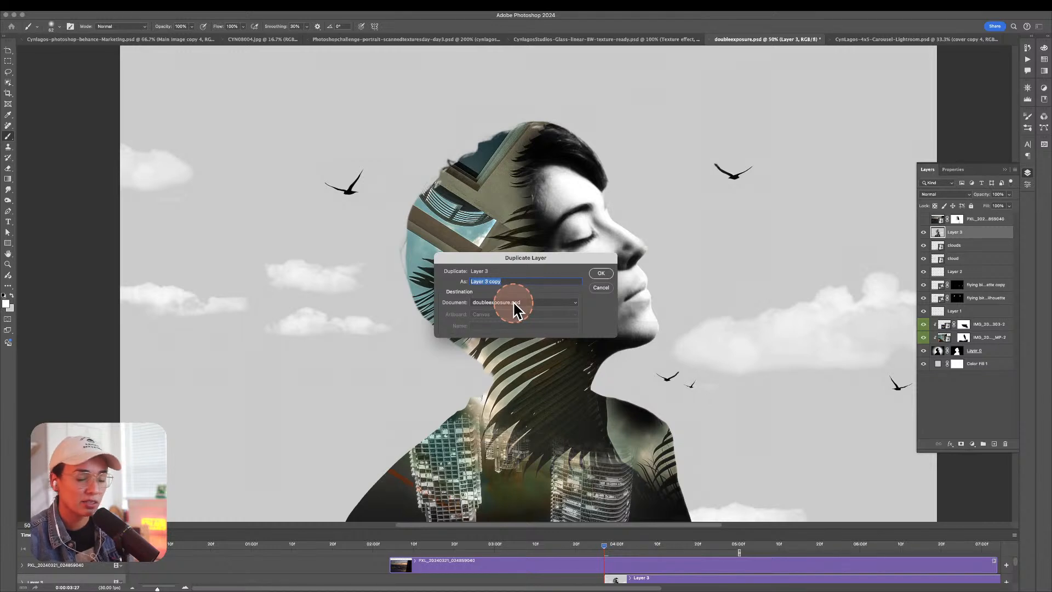
{"action": "left_click", "coordinate": [517, 307]}
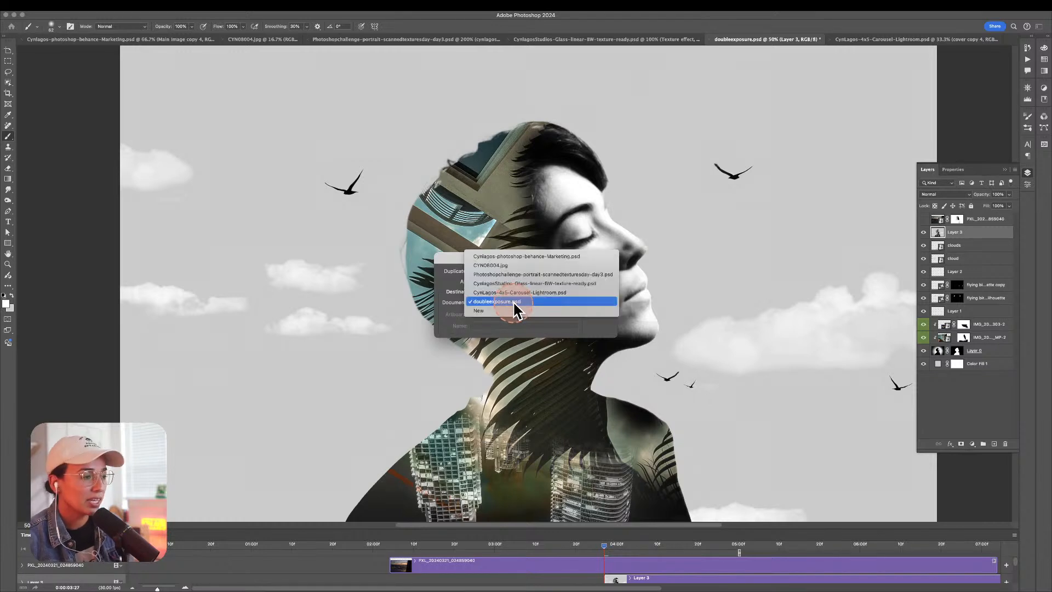
{"action": "left_click", "coordinate": [511, 258]}
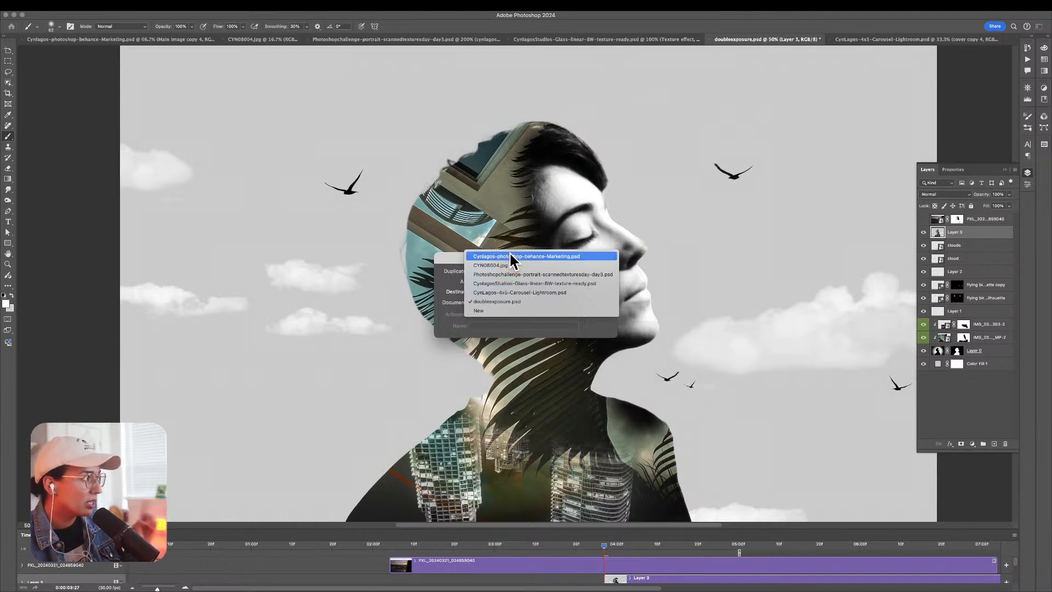
{"action": "left_click", "coordinate": [511, 257]}
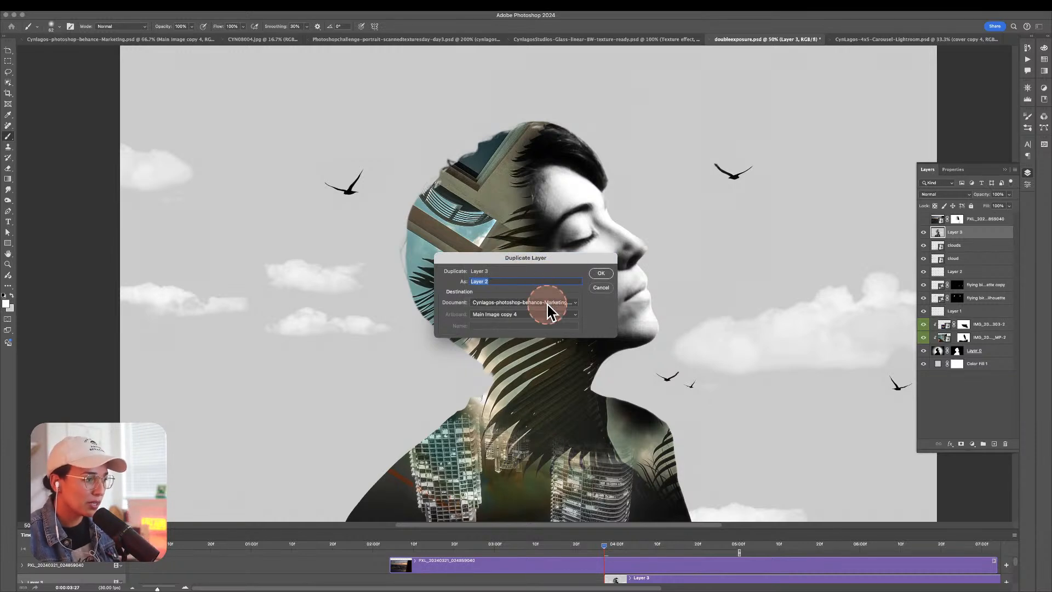
{"action": "left_click", "coordinate": [599, 278]}
{"action": "left_click", "coordinate": [532, 315]}
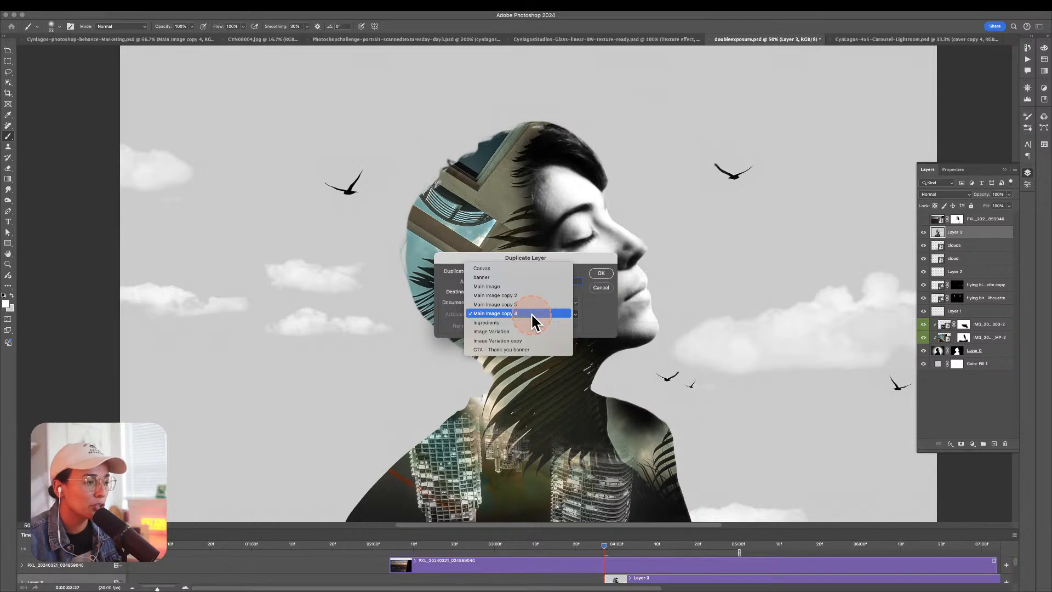
{"action": "left_click", "coordinate": [531, 315]}
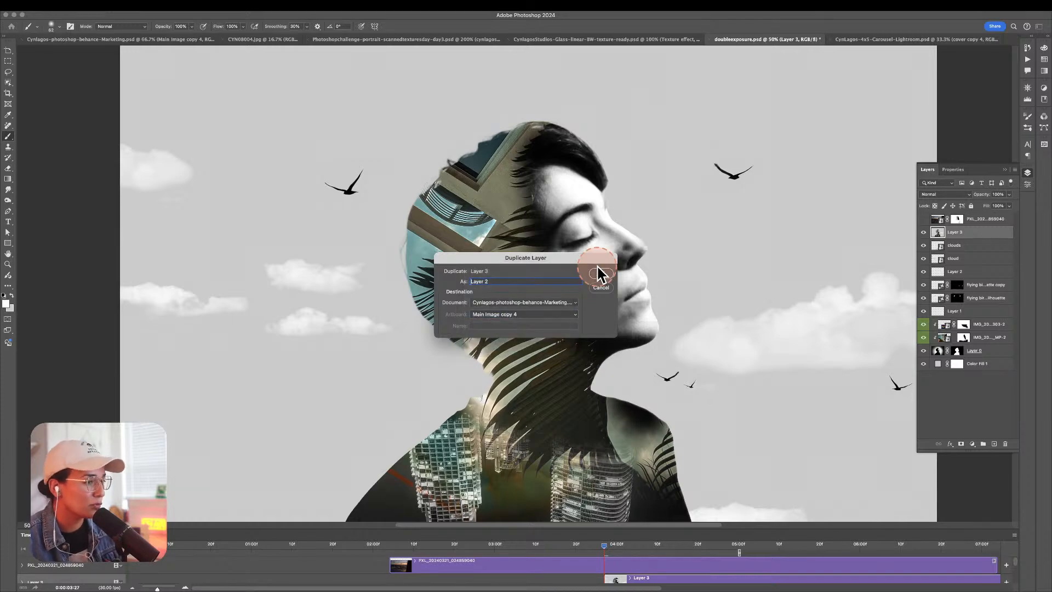
{"action": "left_click", "coordinate": [600, 272]}
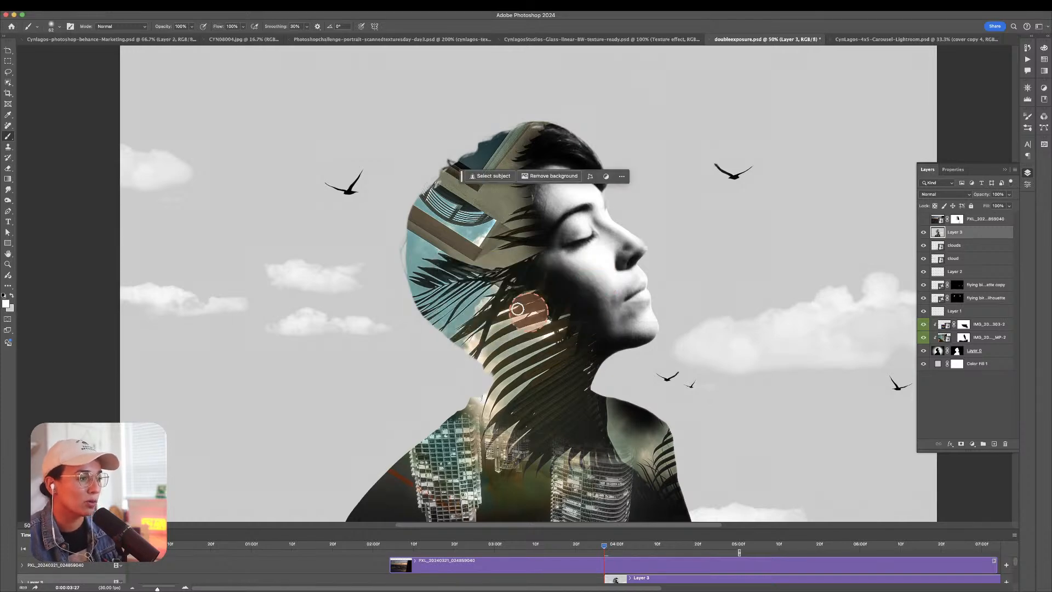
In the Behance marketing document, scale down the double-exposure image and position it over the newspaper collage in Main Image copy 4.
{"action": "left_click", "coordinate": [68, 39]}
{"action": "key", "text": "z"}
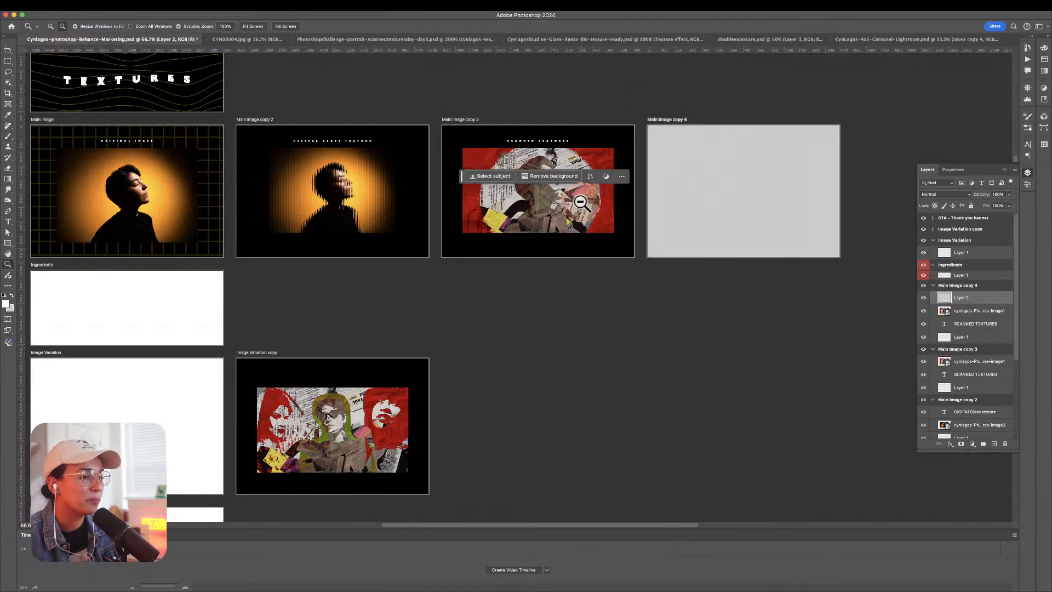
{"action": "key", "text": "v"}
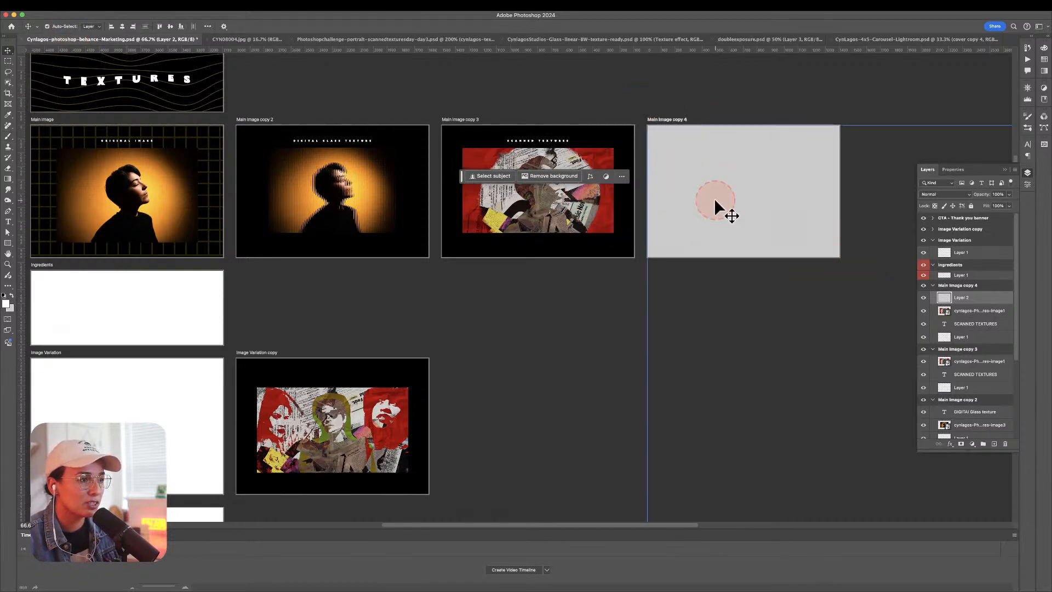
{"action": "key", "text": "ctrl+t"}
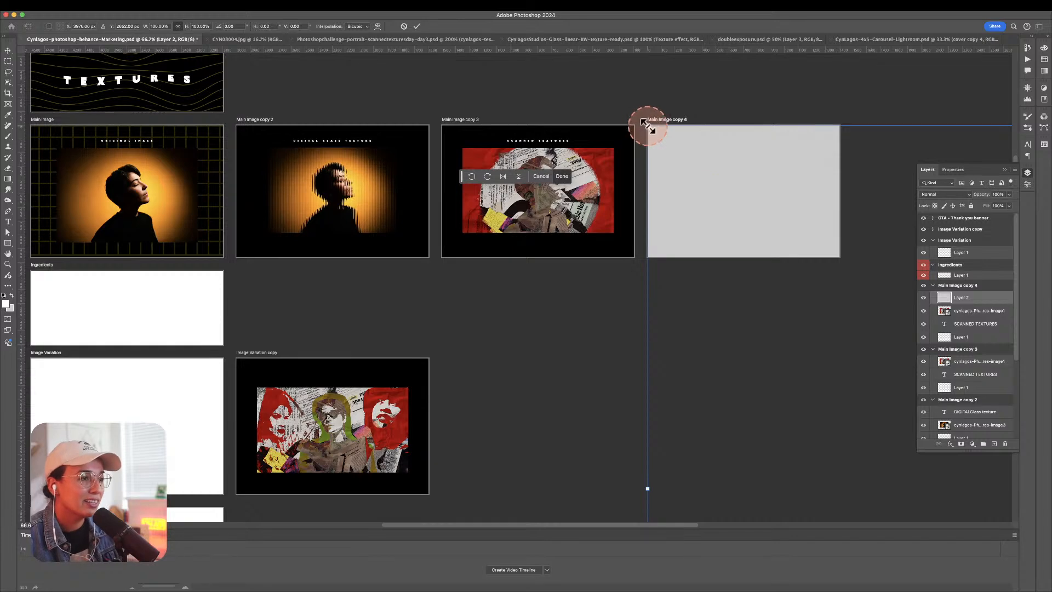
{"action": "left_click_drag", "start_coordinate": [648, 125], "coordinate": [748, 202]}
{"action": "left_click_drag", "start_coordinate": [749, 260], "coordinate": [655, 190]}
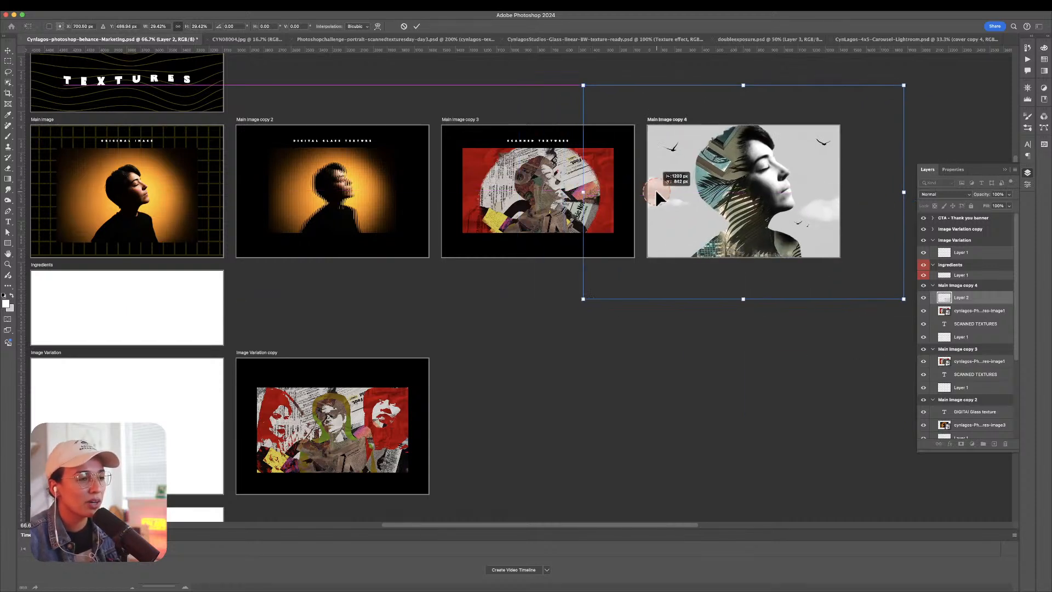
{"action": "left_click_drag", "start_coordinate": [903, 82], "coordinate": [808, 159]}
{"action": "key", "text": "Return"}
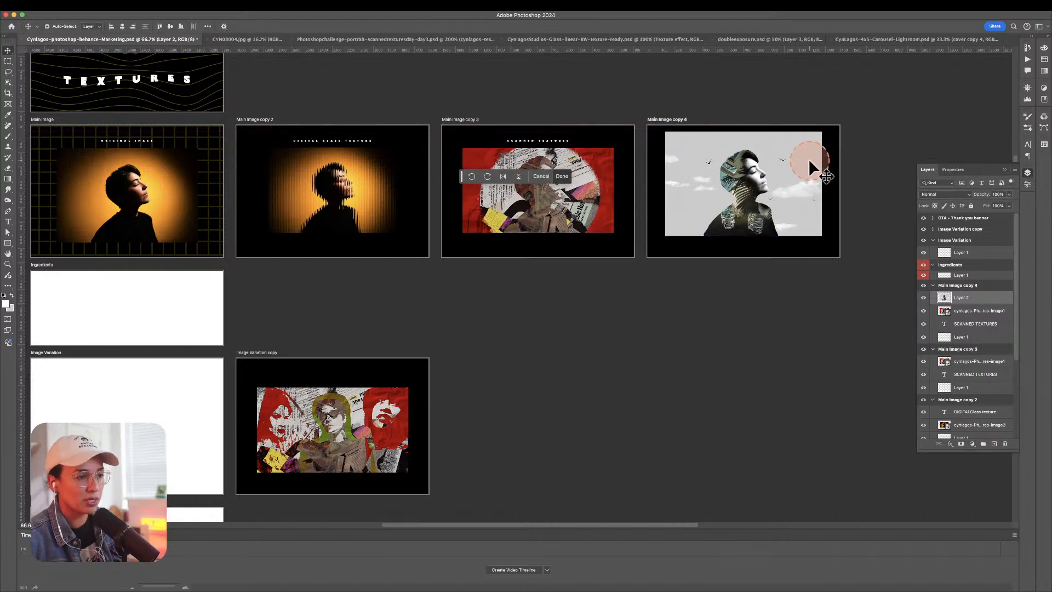
Mask the double-exposure layer to the newspaper collage's outline and try to nudge the image slightly down within the mask.
{"action": "left_click", "coordinate": [944, 311], "text": "super"}
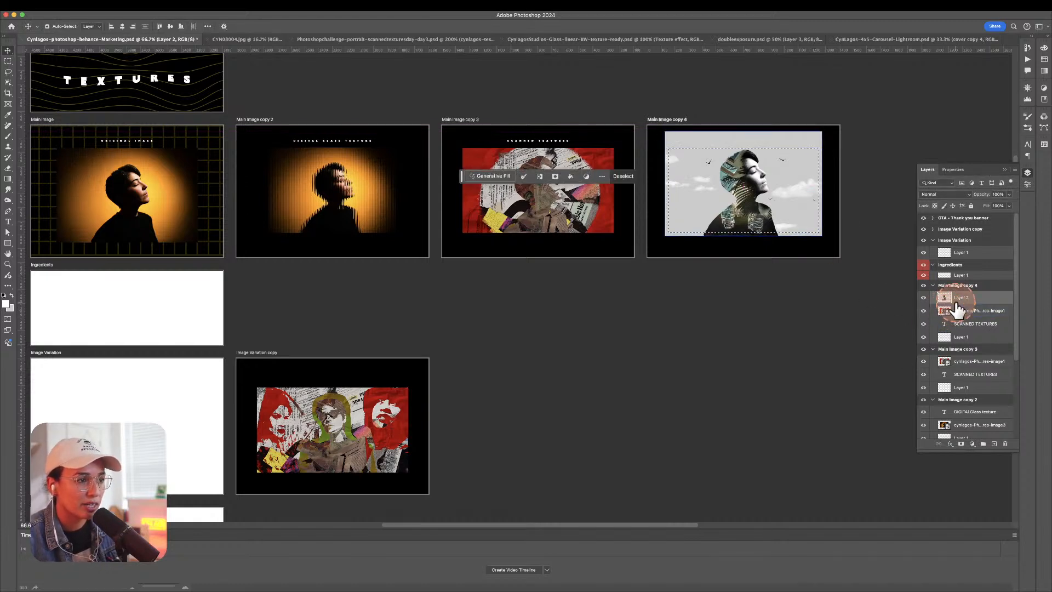
{"action": "left_click", "coordinate": [960, 443]}
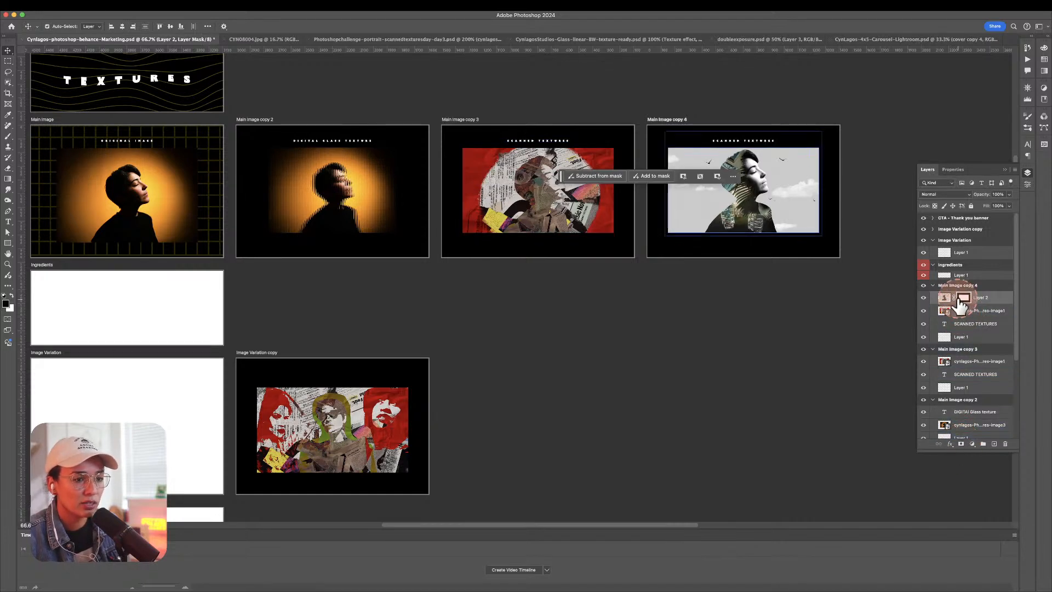
{"action": "left_click", "coordinate": [943, 298]}
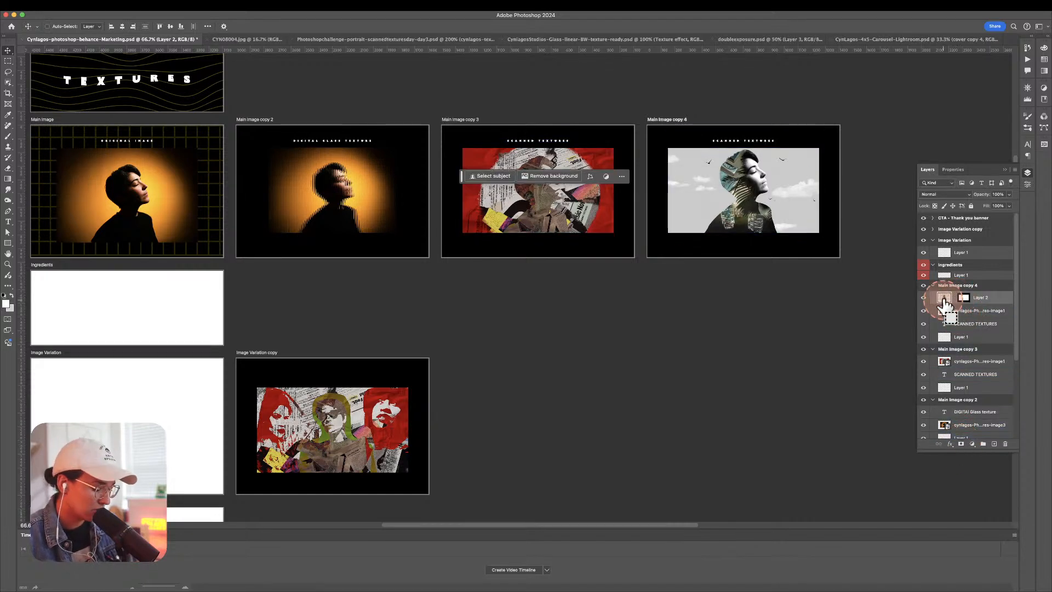
{"action": "key", "text": "super+t"}
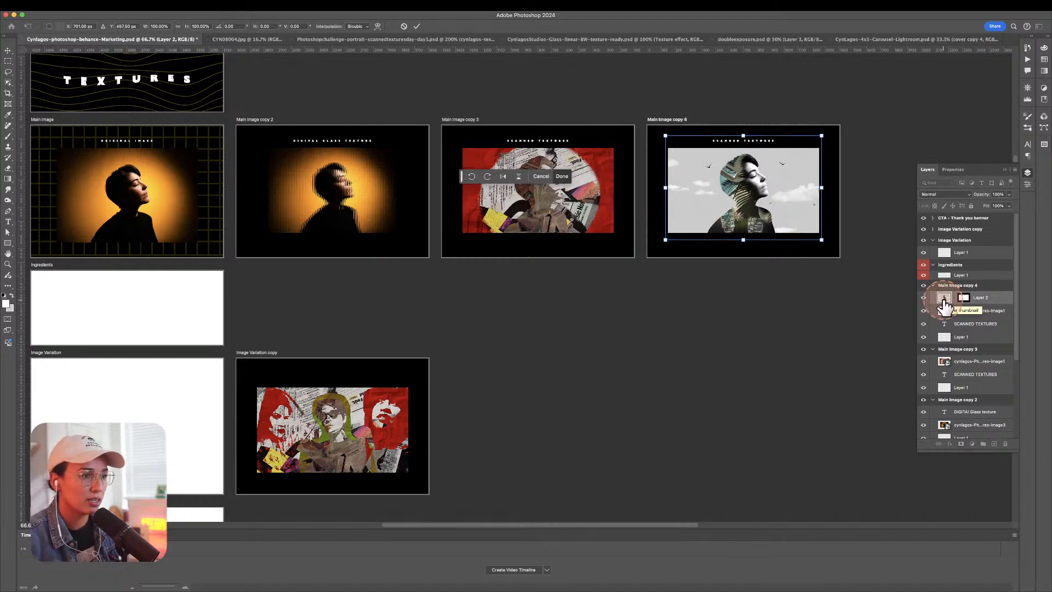
{"action": "key", "text": "Escape"}
Delete the empty Image Variation artboard, leaving the adjacent Image Variation copy with the red collage in place.
{"action": "key", "text": "z"}
{"action": "left_click", "coordinate": [308, 148]}
{"action": "left_click_drag", "start_coordinate": [225, 213], "coordinate": [404, 113]}
{"action": "left_click", "coordinate": [583, 346], "text": "alt"}
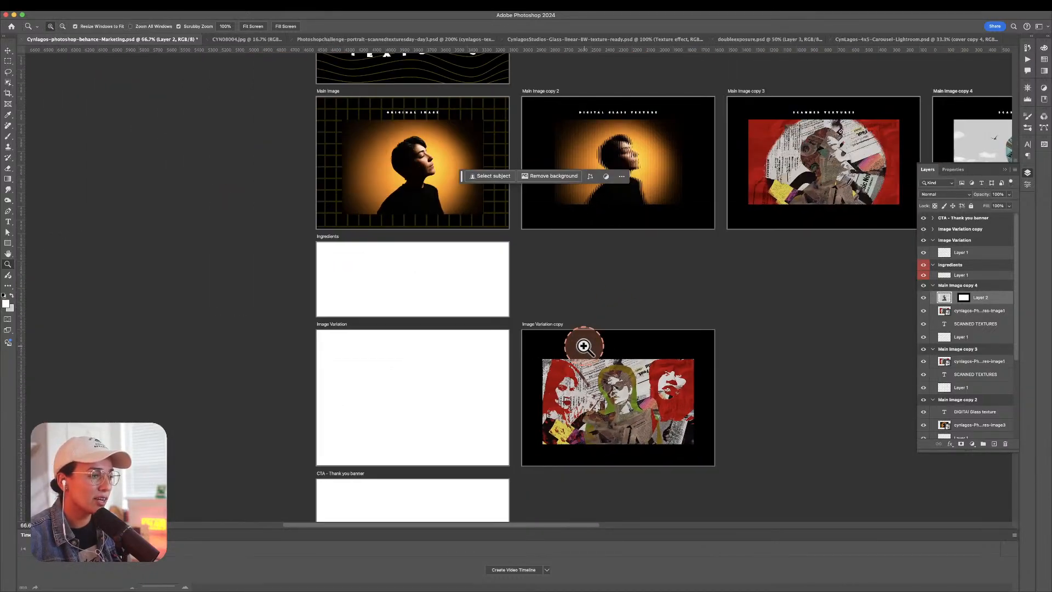
{"action": "key", "text": "v"}
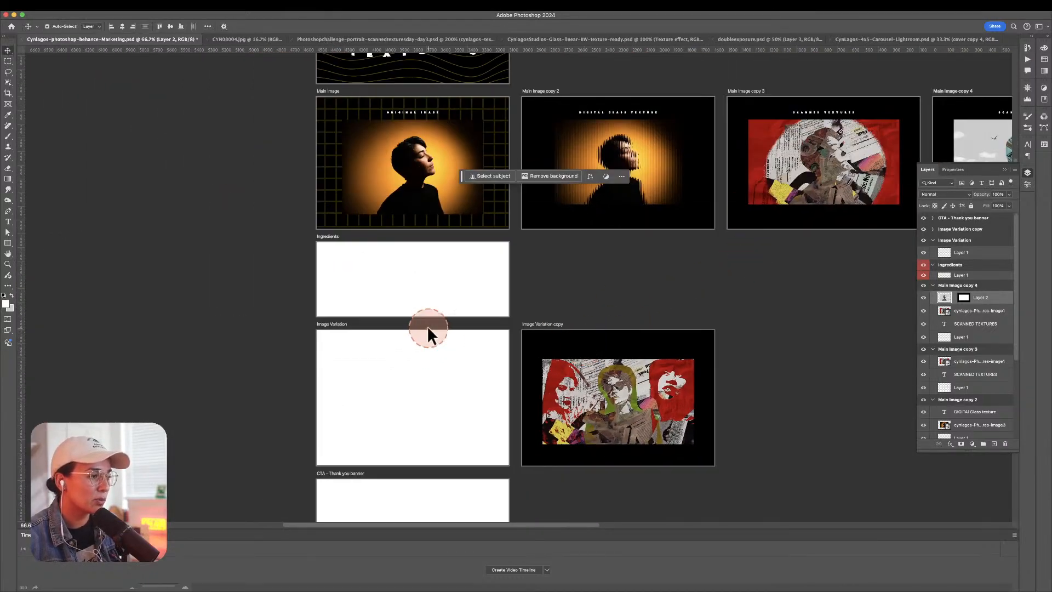
{"action": "key", "text": "shift+v"}
{"action": "left_click", "coordinate": [448, 326]}
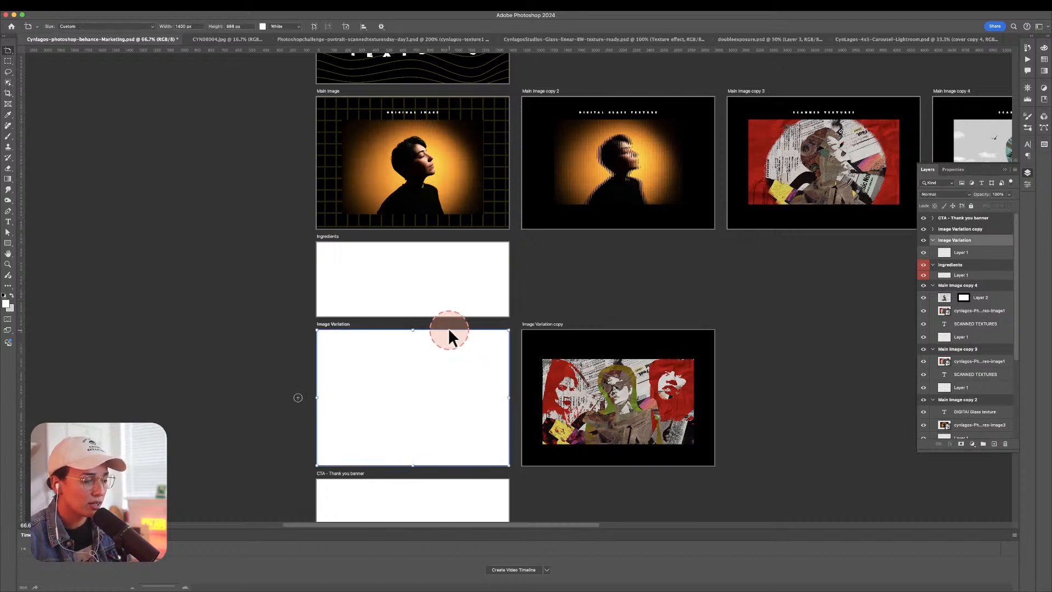
{"action": "key", "text": "Delete"}
Move the Image Variation copy artboard up so it sits directly beneath Main Image copy 2.
{"action": "left_click", "coordinate": [574, 330]}
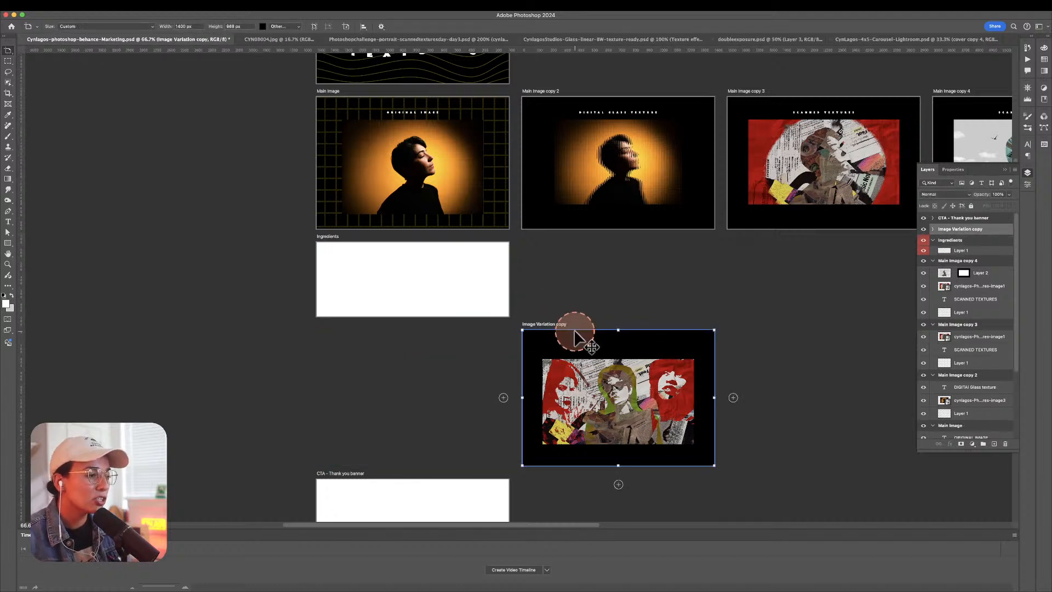
{"action": "left_click_drag", "start_coordinate": [553, 329], "coordinate": [439, 252]}
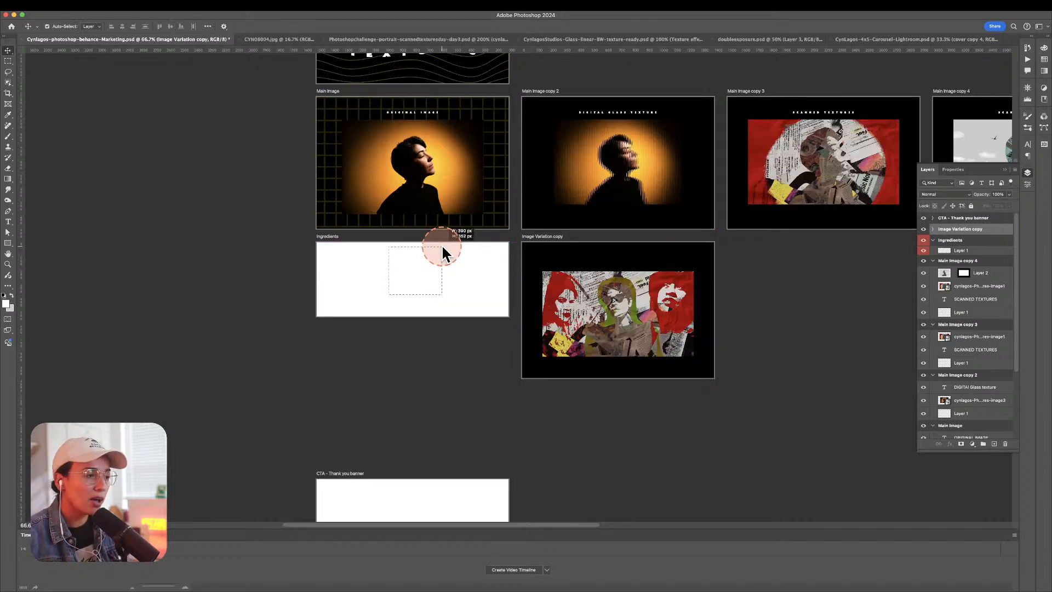
{"action": "left_click", "coordinate": [680, 199]}
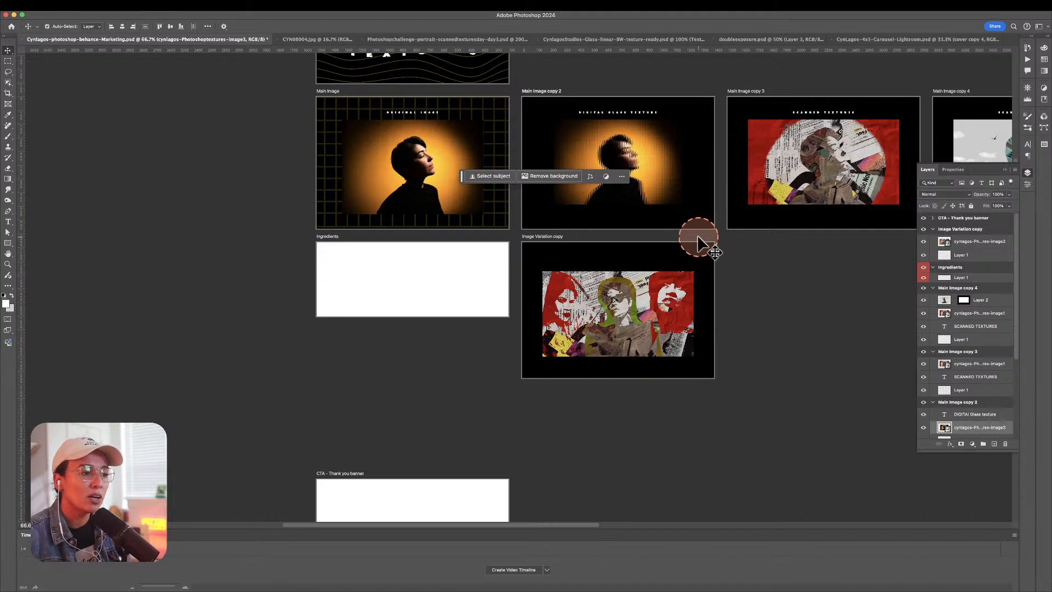
{"action": "left_click", "coordinate": [686, 208]}
Delete the two unused white artboards, Ingredients and CTA - Thank you banner.
{"action": "key", "text": "z"}
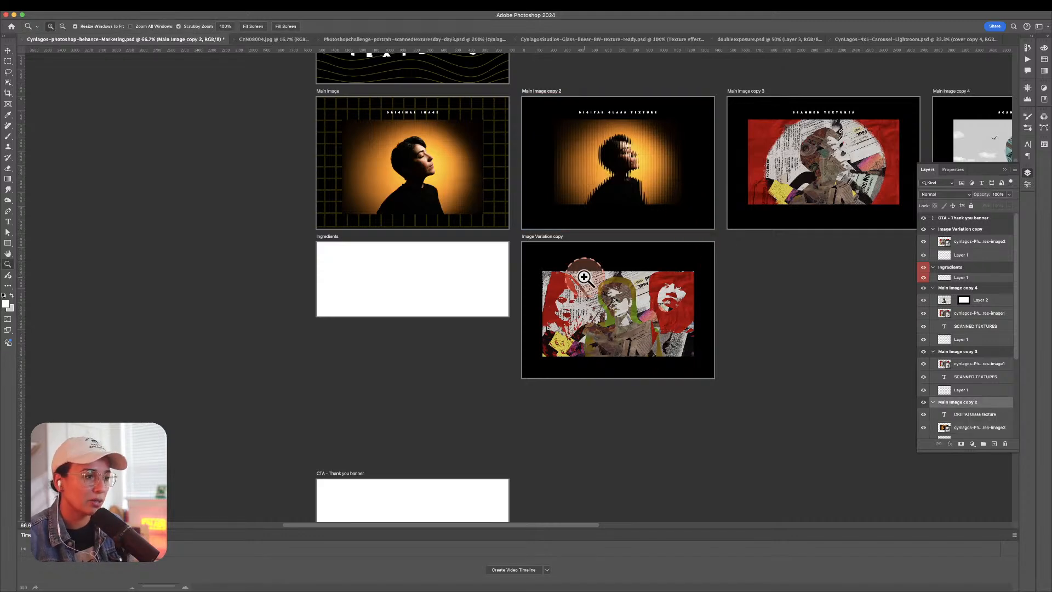
{"action": "left_click", "coordinate": [583, 276], "text": "alt"}
{"action": "key", "text": "v"}
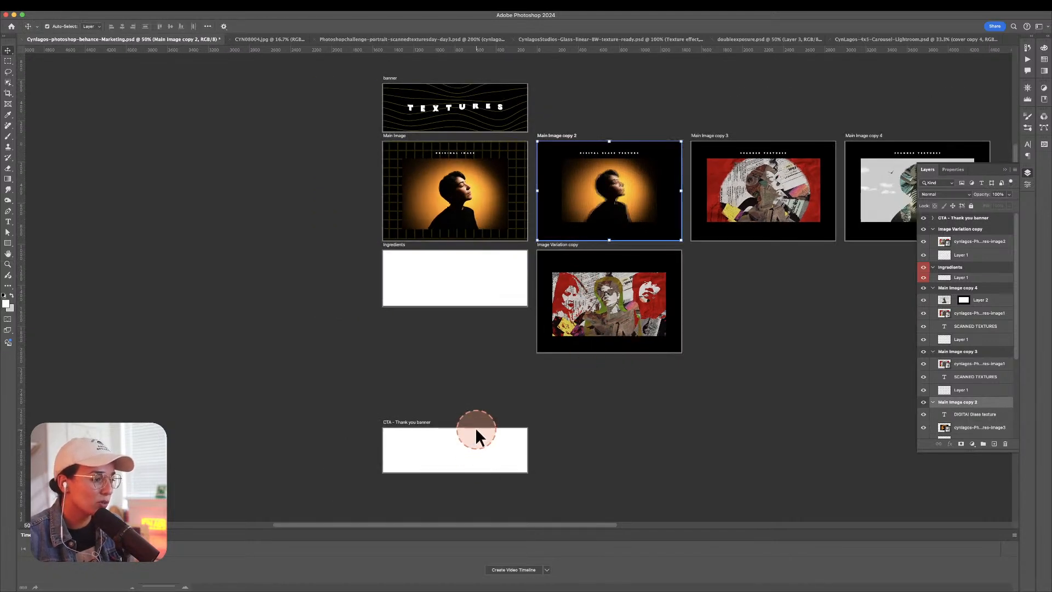
{"action": "left_click", "coordinate": [476, 432]}
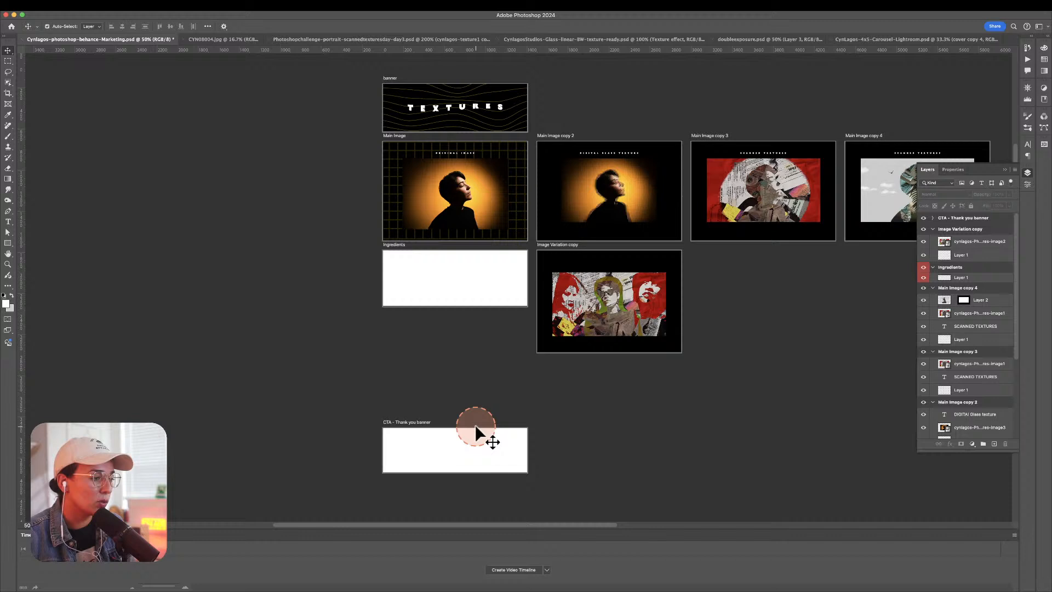
{"action": "left_click", "coordinate": [469, 249]}
{"action": "key", "text": "BackSpace"}
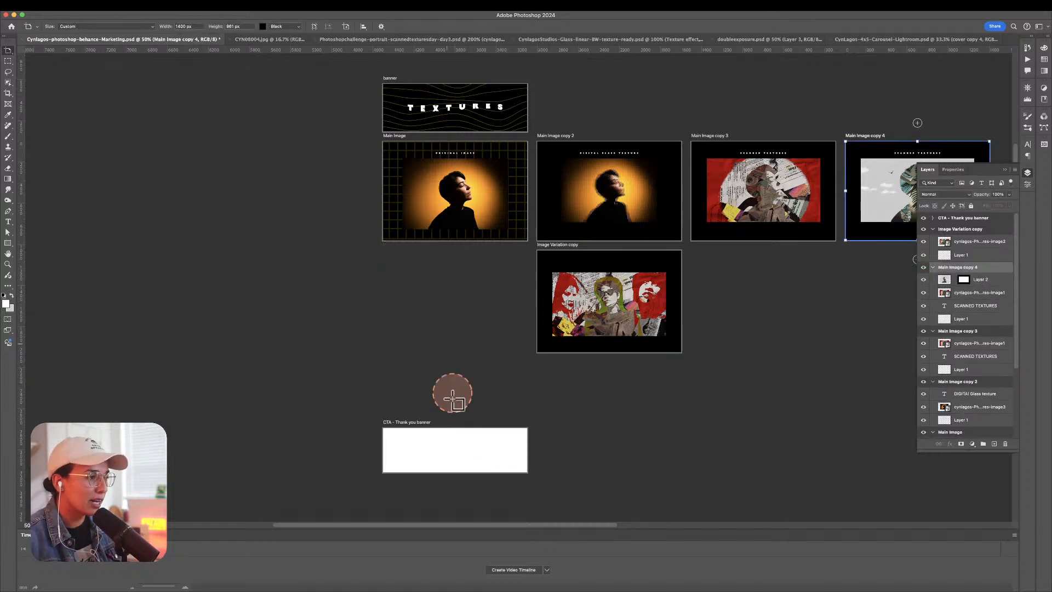
{"action": "left_click", "coordinate": [478, 430]}
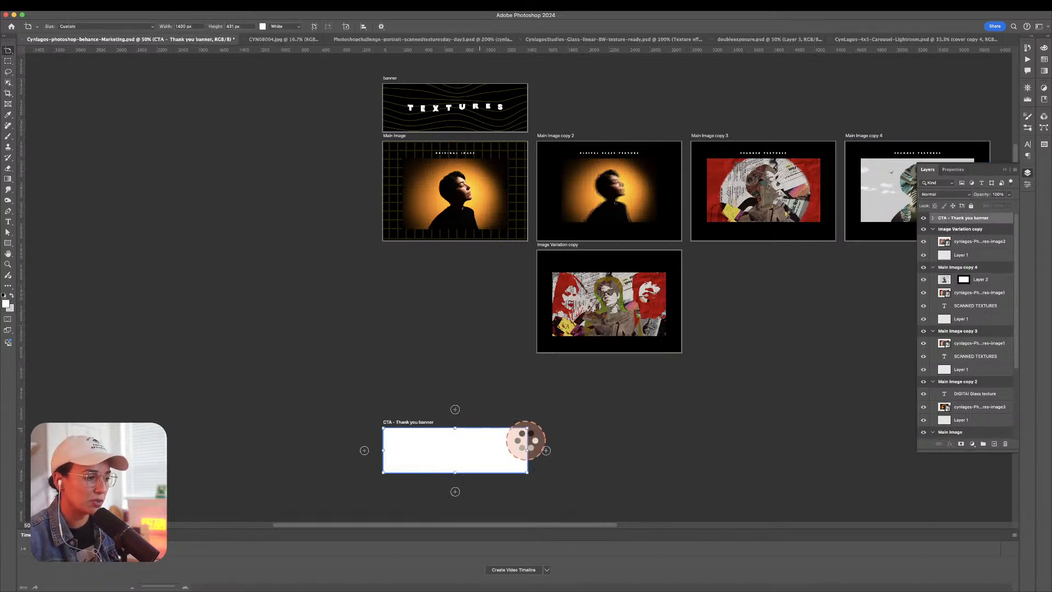
{"action": "key", "text": "BackSpace"}
Select the banner artboard and open the Artboards to Files export settings.
{"action": "key", "text": "z"}
{"action": "left_click", "coordinate": [533, 296]}
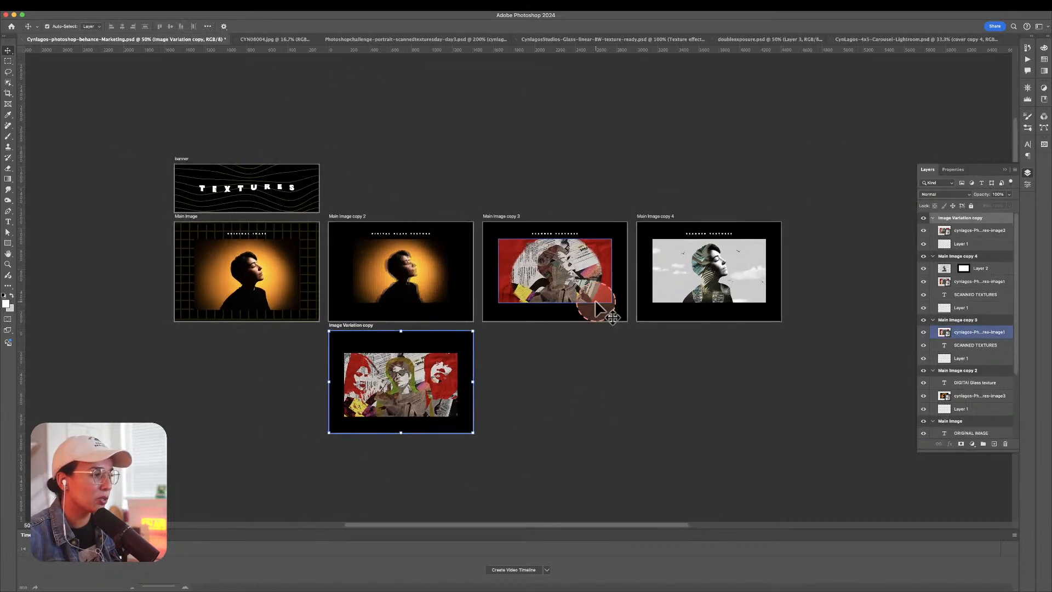
{"action": "key", "text": "v"}
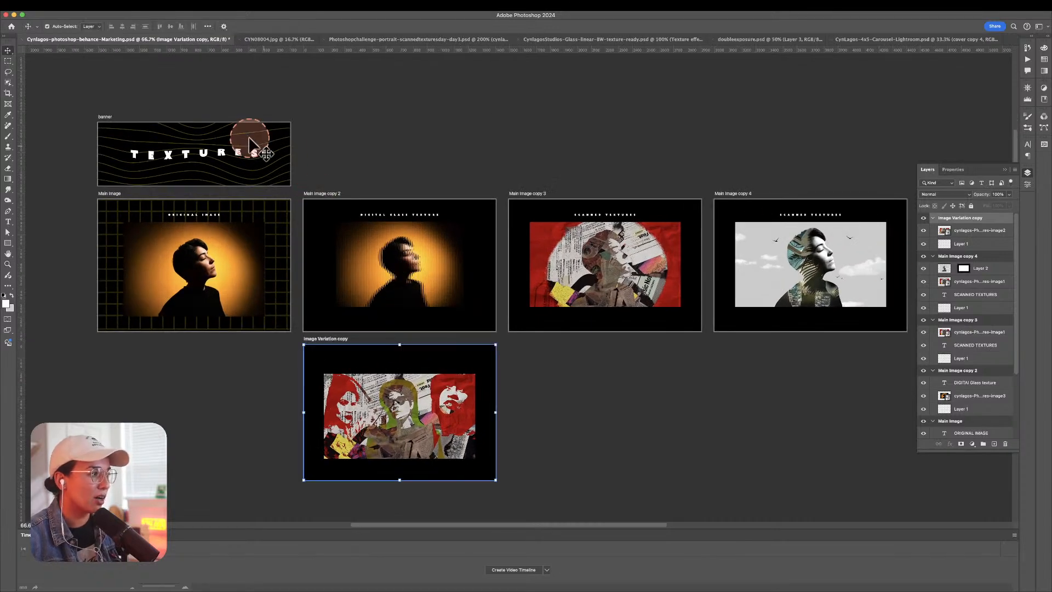
{"action": "key", "text": "shift+v"}
{"action": "left_click", "coordinate": [268, 121]}
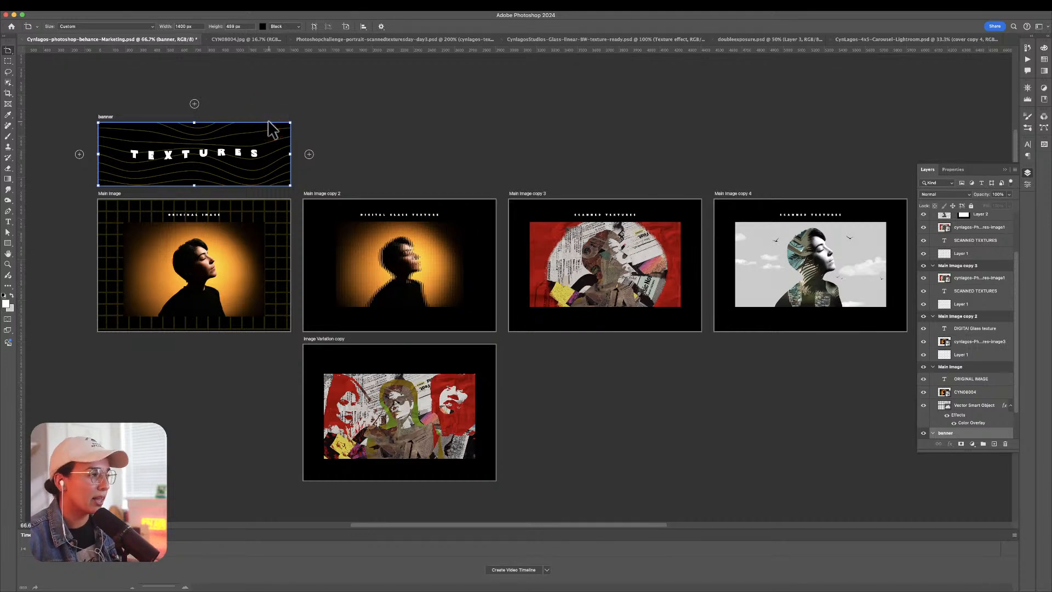
{"action": "left_click", "coordinate": [80, 11]}
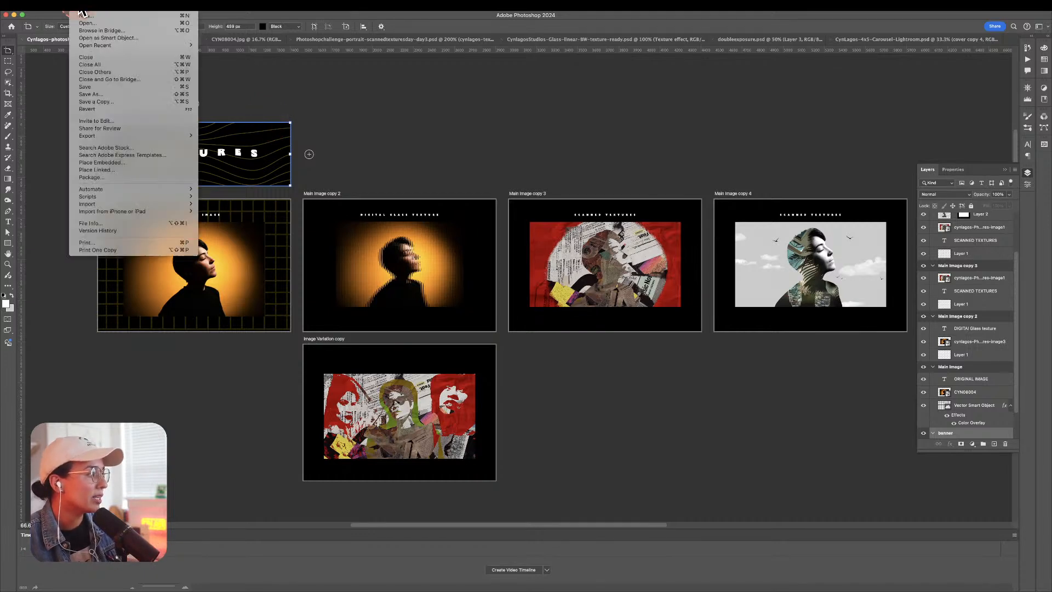
{"action": "left_click", "coordinate": [124, 136]}
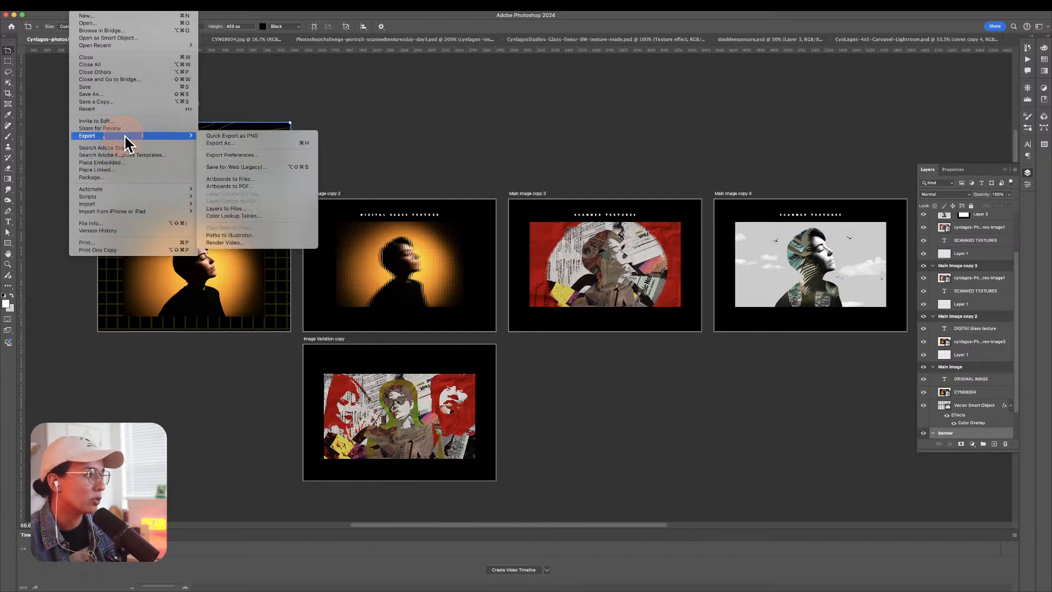
{"action": "left_click", "coordinate": [210, 141]}
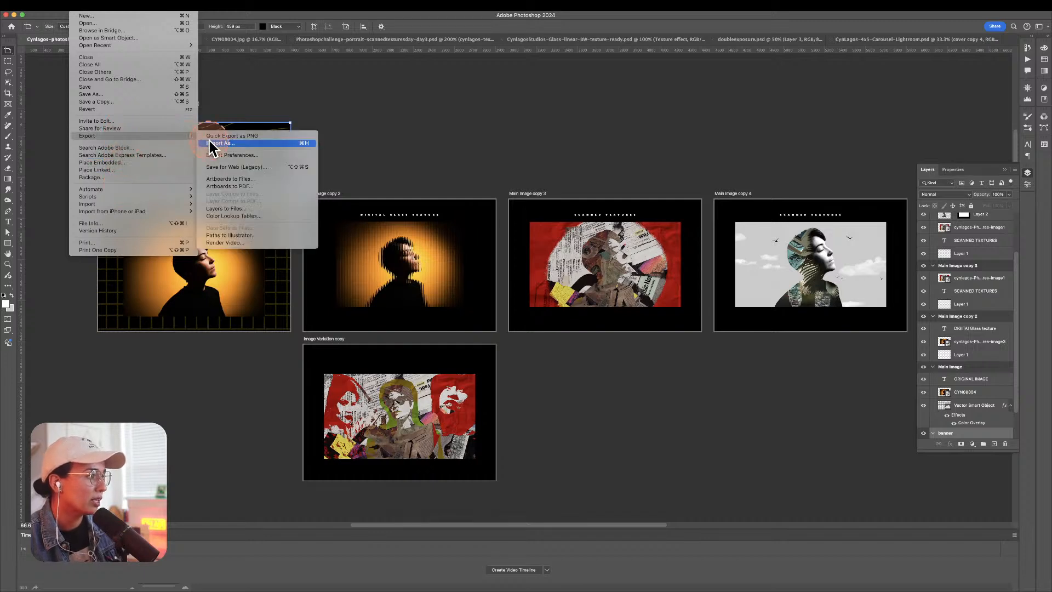
{"action": "left_click", "coordinate": [231, 180]}
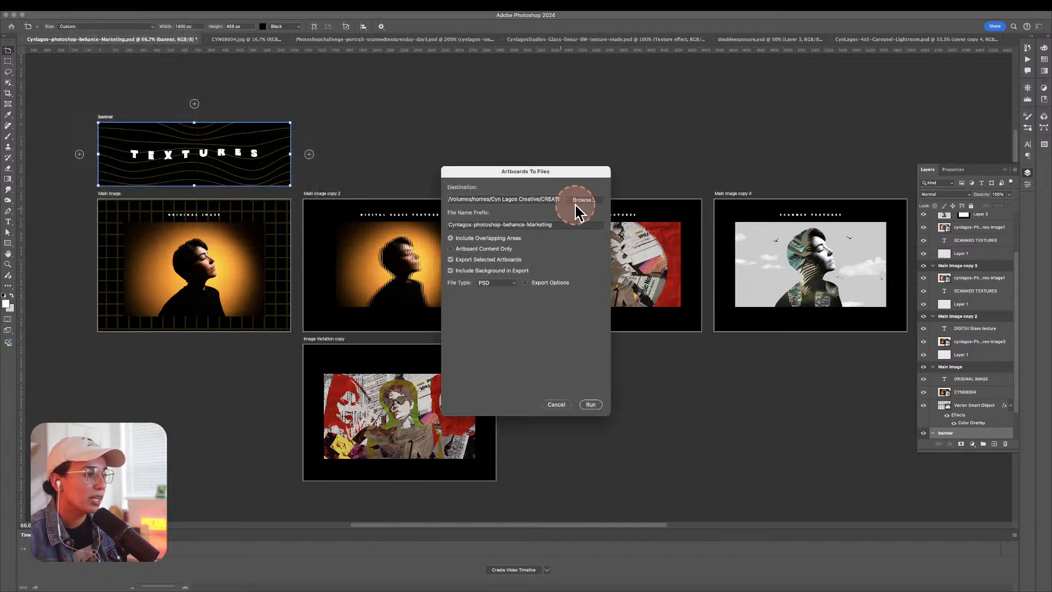
Set the artboard export to Artboard Content Only with the JPEG file type, and dismiss it without running.
{"action": "left_click", "coordinate": [460, 259]}
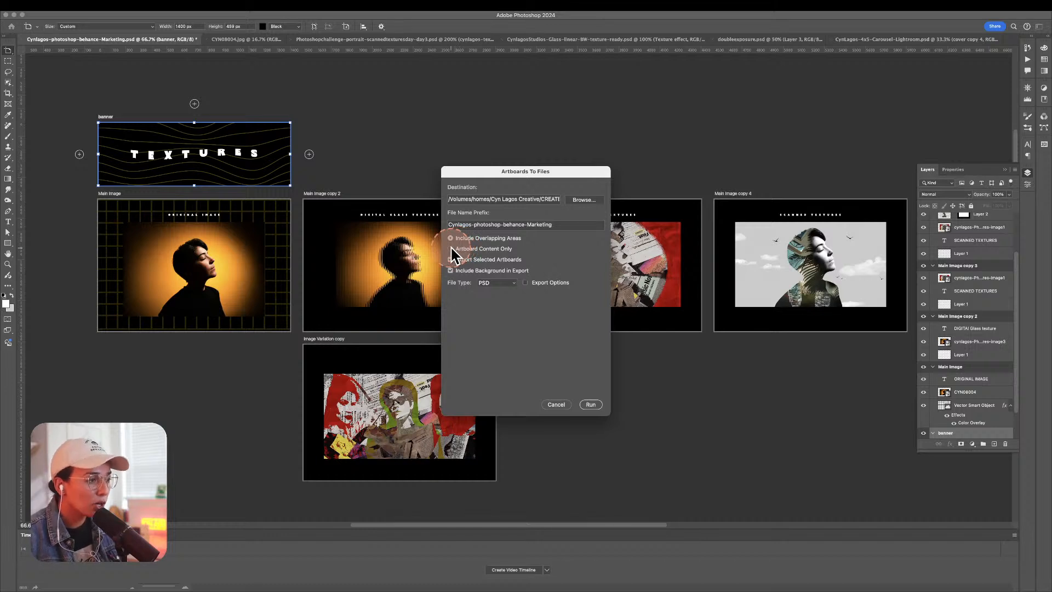
{"action": "left_click", "coordinate": [497, 283]}
{"action": "left_click", "coordinate": [486, 297]}
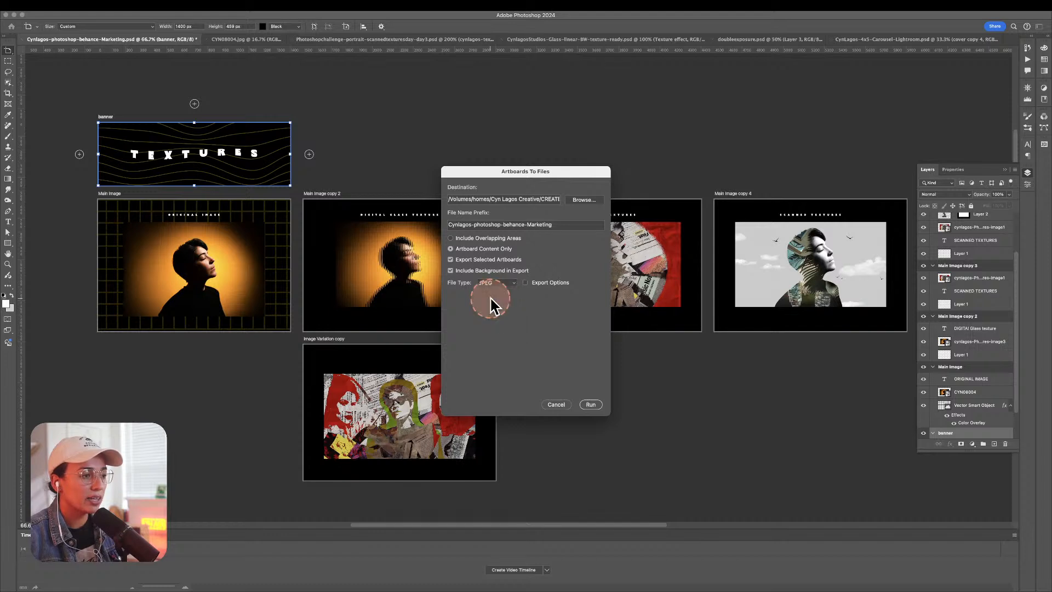
{"action": "left_click", "coordinate": [501, 283]}
{"action": "left_click", "coordinate": [587, 366]}
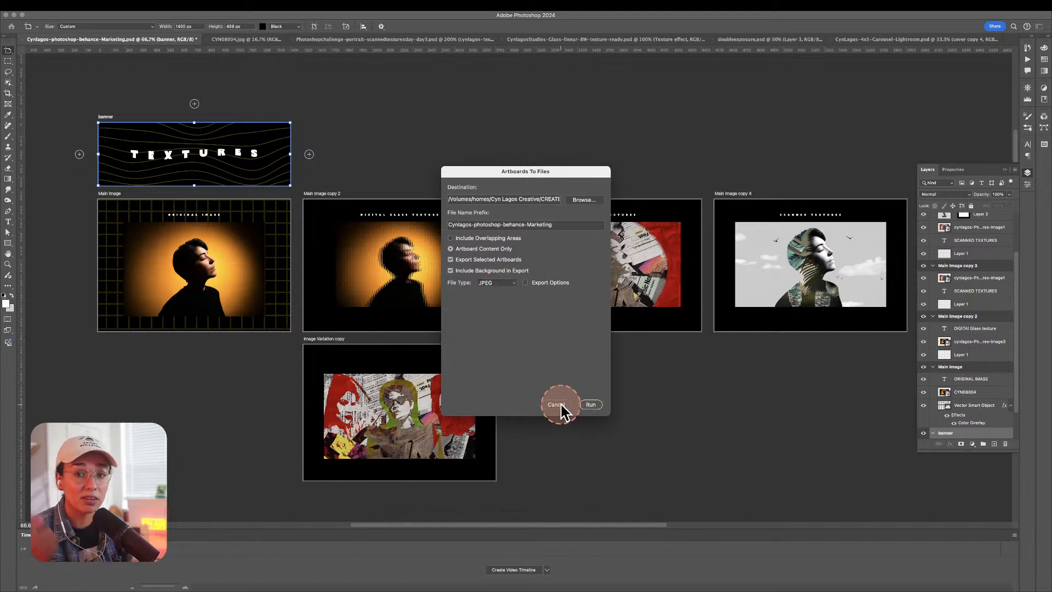
{"action": "left_click", "coordinate": [556, 405]}
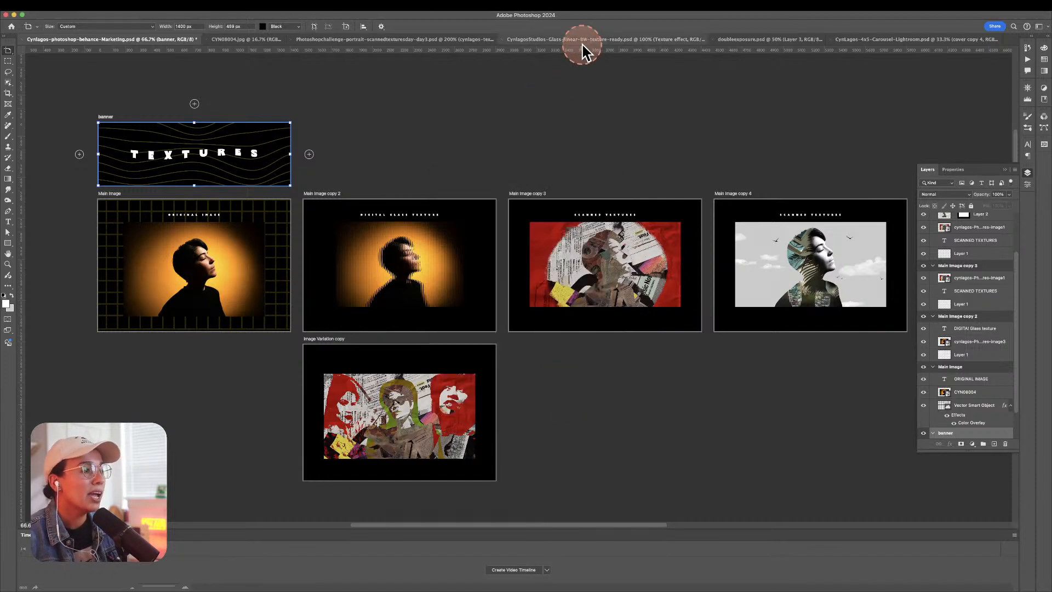
Switch to CynLagos-4x5-Carousel-Lightroom.psd, enlarge the top row of carousel artboards and collapse the layer list for a clear view.
{"action": "left_click", "coordinate": [372, 42]}
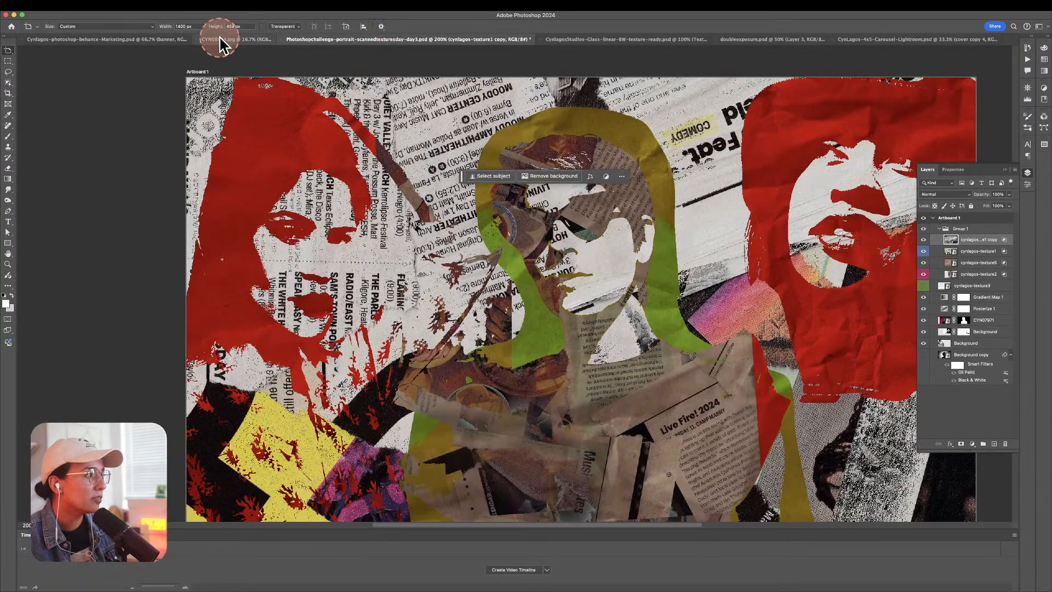
{"action": "left_click", "coordinate": [883, 41]}
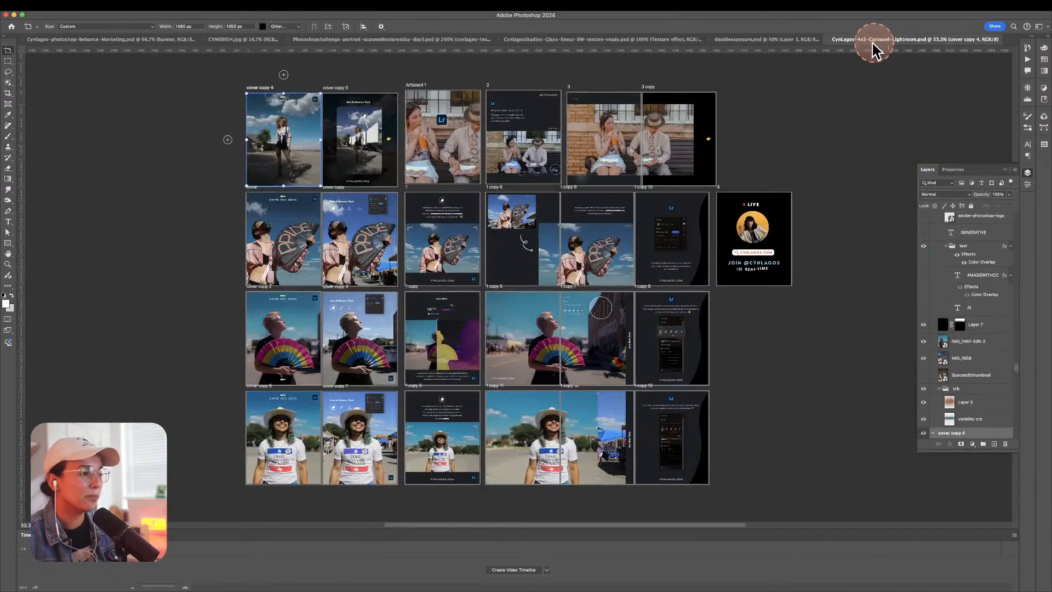
{"action": "key", "text": "z"}
{"action": "left_click", "coordinate": [287, 139]}
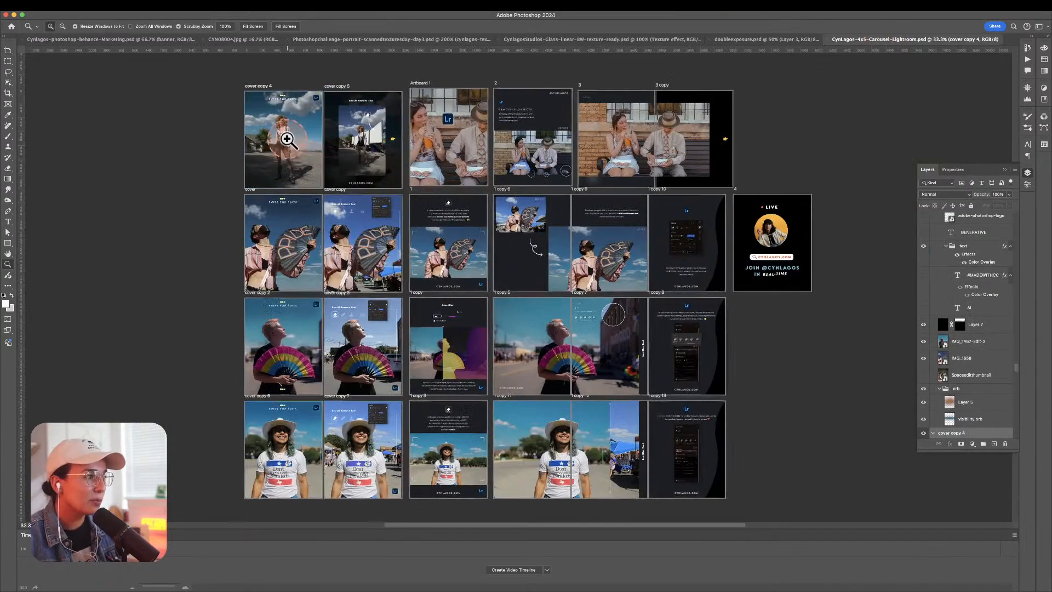
{"action": "left_click", "coordinate": [286, 138]}
{"action": "left_click_drag", "start_coordinate": [463, 177], "coordinate": [453, 314]}
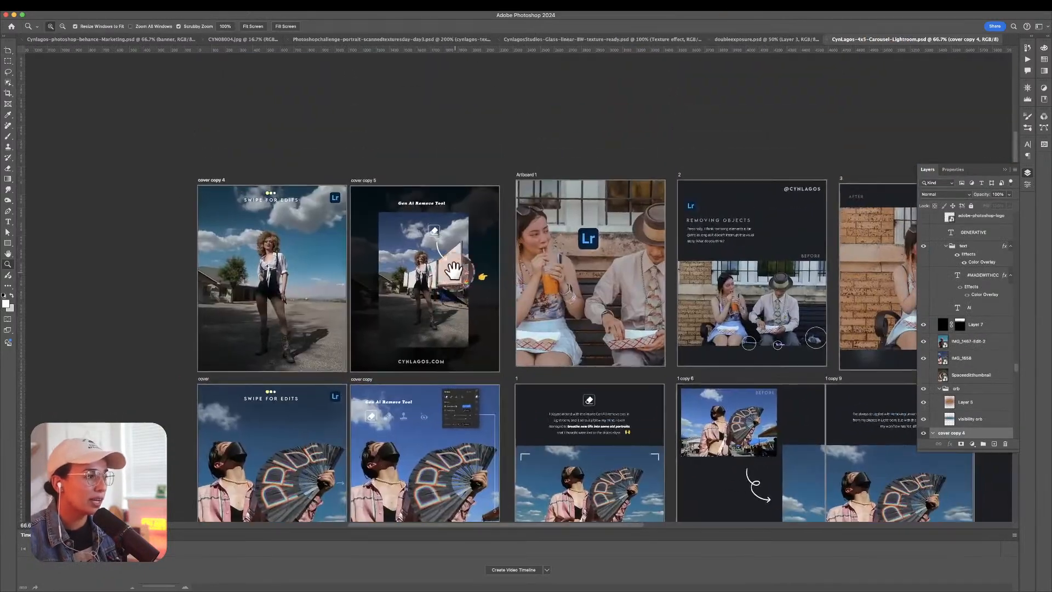
{"action": "left_click", "coordinate": [1004, 170]}
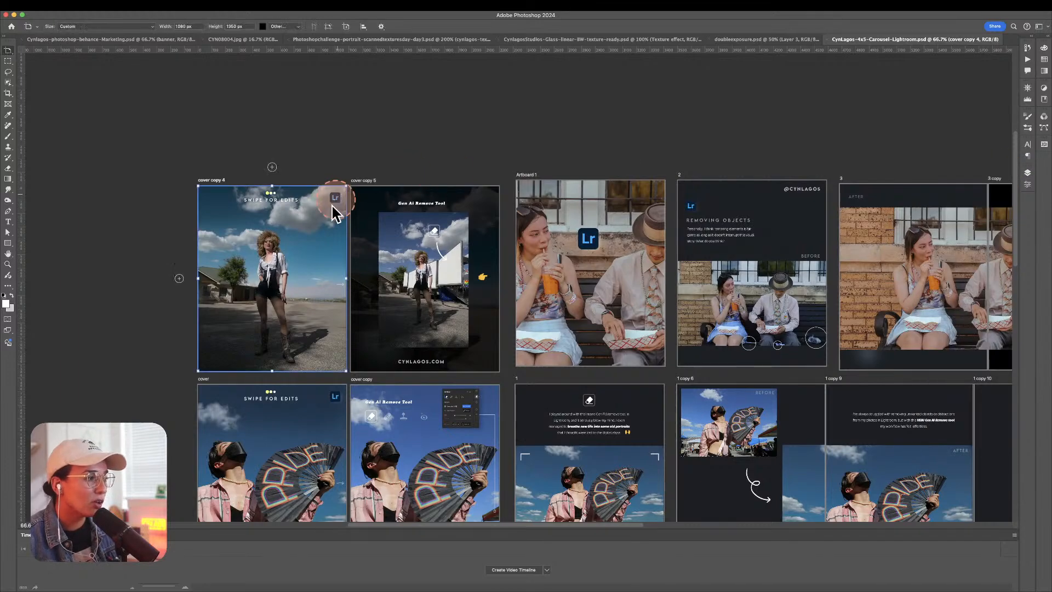
Examine the Pride fan carousel row from the cover artboard through the before-and-after slides to the closing Live slide.
{"action": "left_click", "coordinate": [243, 222]}
{"action": "left_click_drag", "start_coordinate": [434, 245], "coordinate": [541, 173]}
{"action": "scroll", "coordinate": [505, 295], "scroll_direction": "down", "scroll_amount": 8}
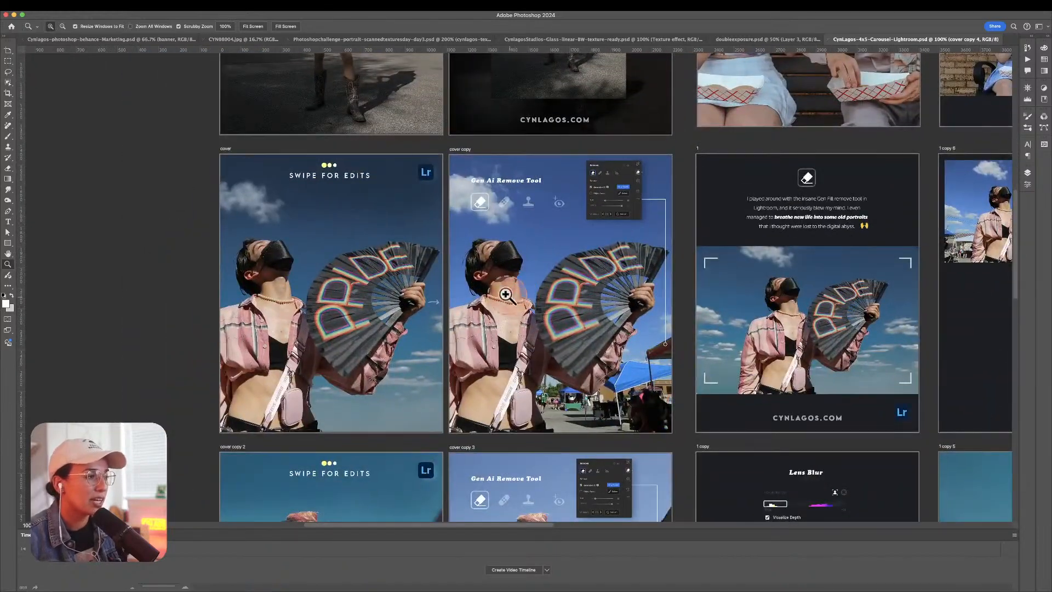
{"action": "key", "text": "v"}
{"action": "left_click", "coordinate": [409, 151]}
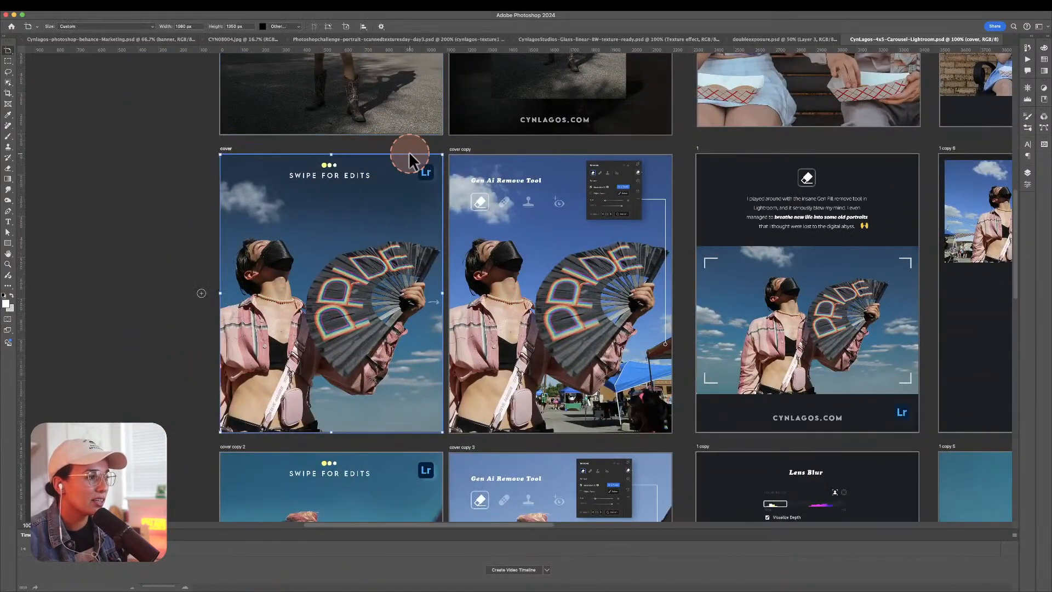
{"action": "left_click_drag", "start_coordinate": [868, 286], "coordinate": [461, 286]}
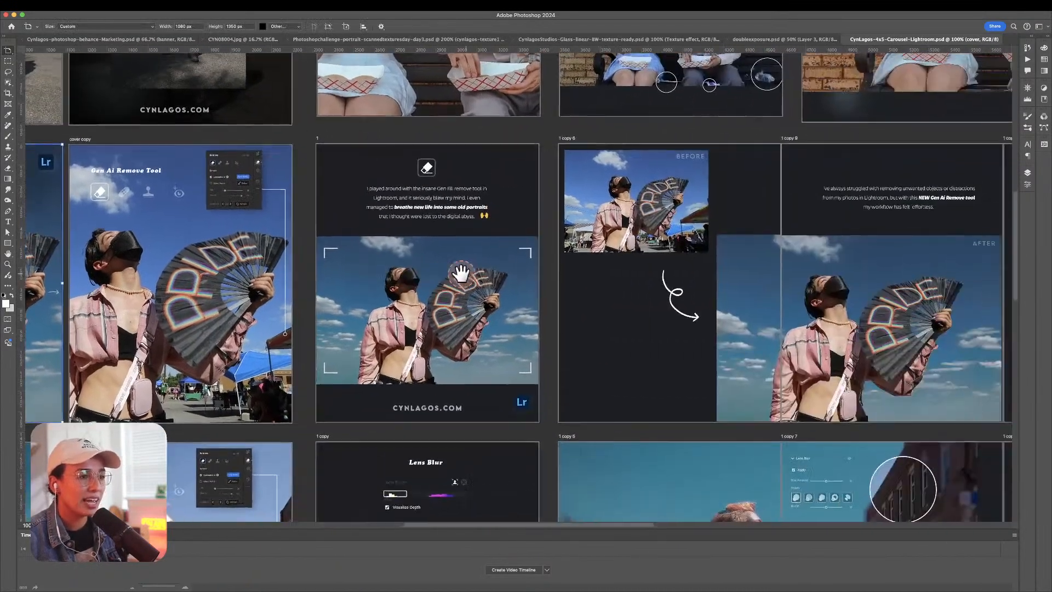
{"action": "left_click_drag", "start_coordinate": [729, 286], "coordinate": [677, 301]}
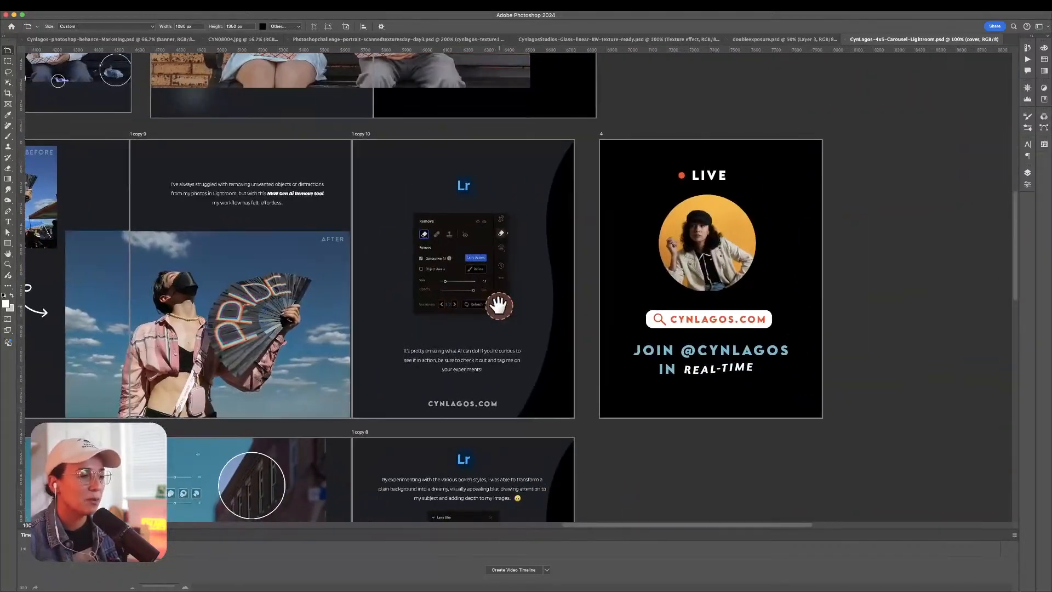
{"action": "left_click_drag", "start_coordinate": [500, 306], "coordinate": [892, 342]}
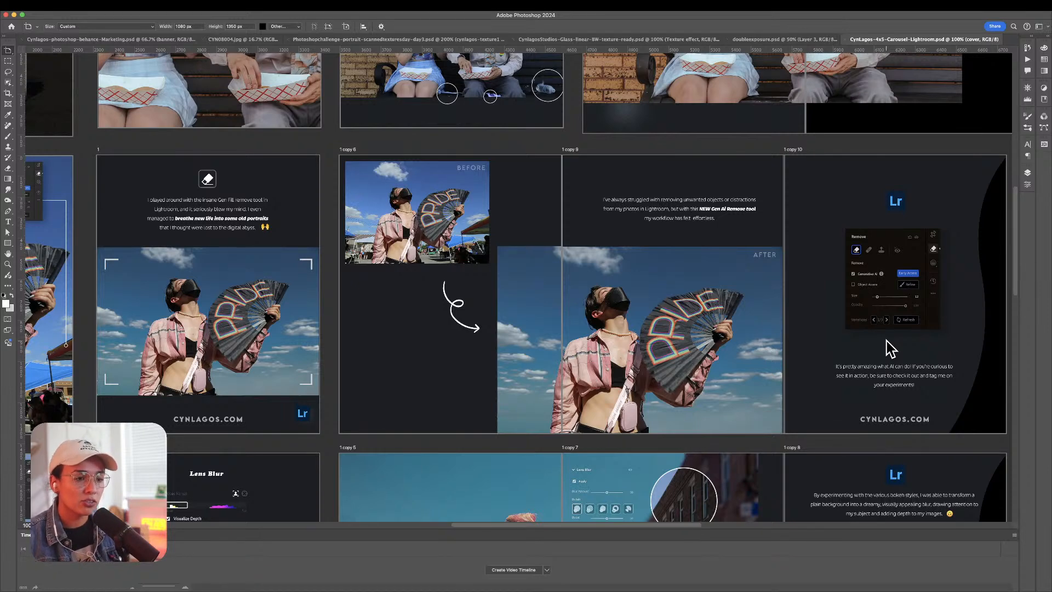
Review the full Lightroom carousel layout, comparing the Pride fan row with the cover copy 2 and cover copy 6 rows.
{"action": "left_click", "coordinate": [886, 340]}
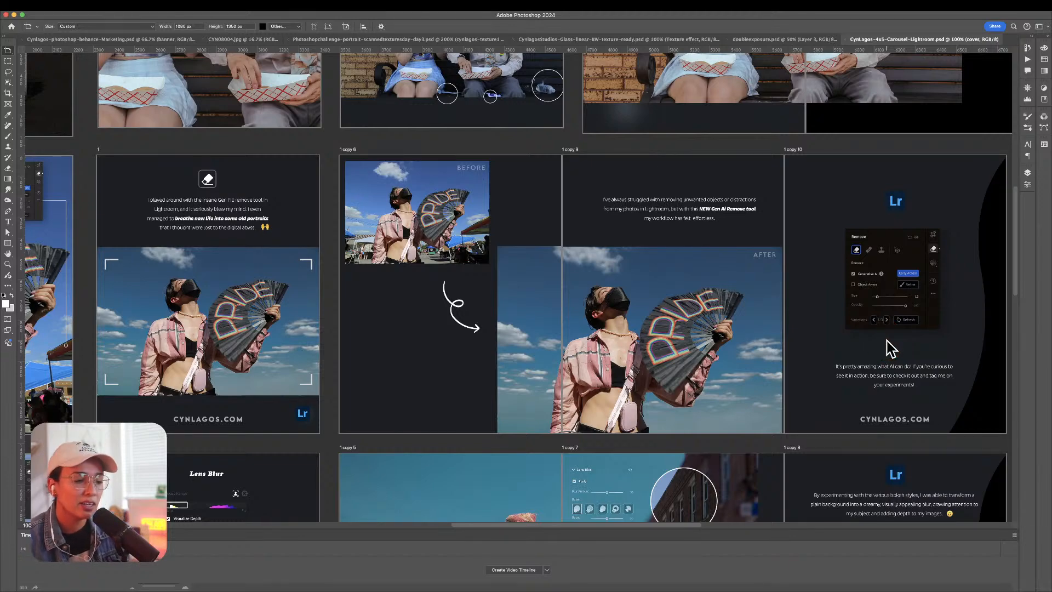
{"action": "key", "text": "ctrl+minus"}
{"action": "key", "text": "ctrl+minus"}
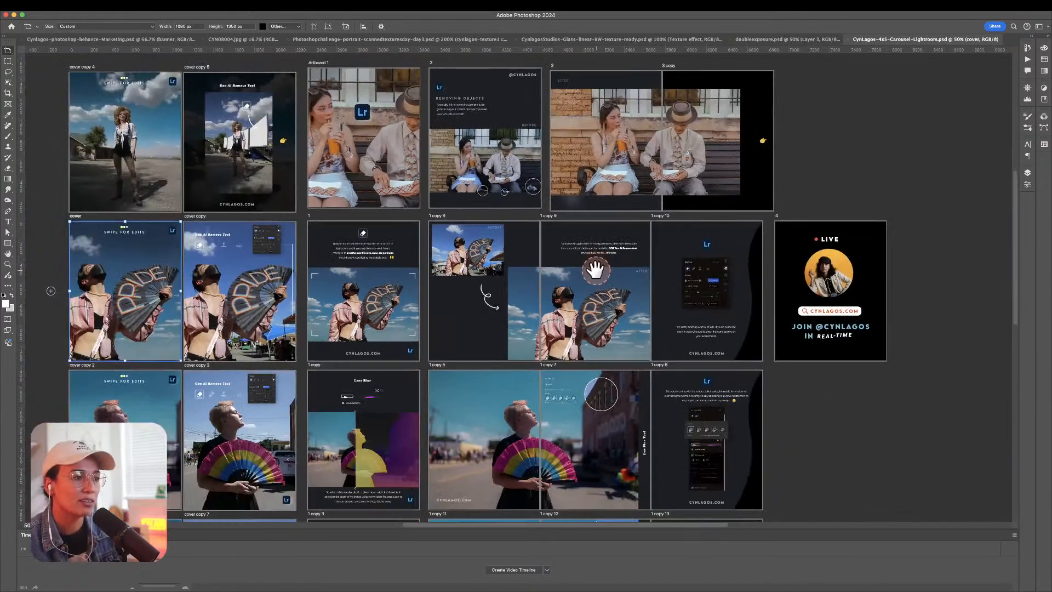
{"action": "left_click_drag", "start_coordinate": [596, 268], "coordinate": [743, 214]}
{"action": "left_click_drag", "start_coordinate": [197, 236], "coordinate": [209, 143]}
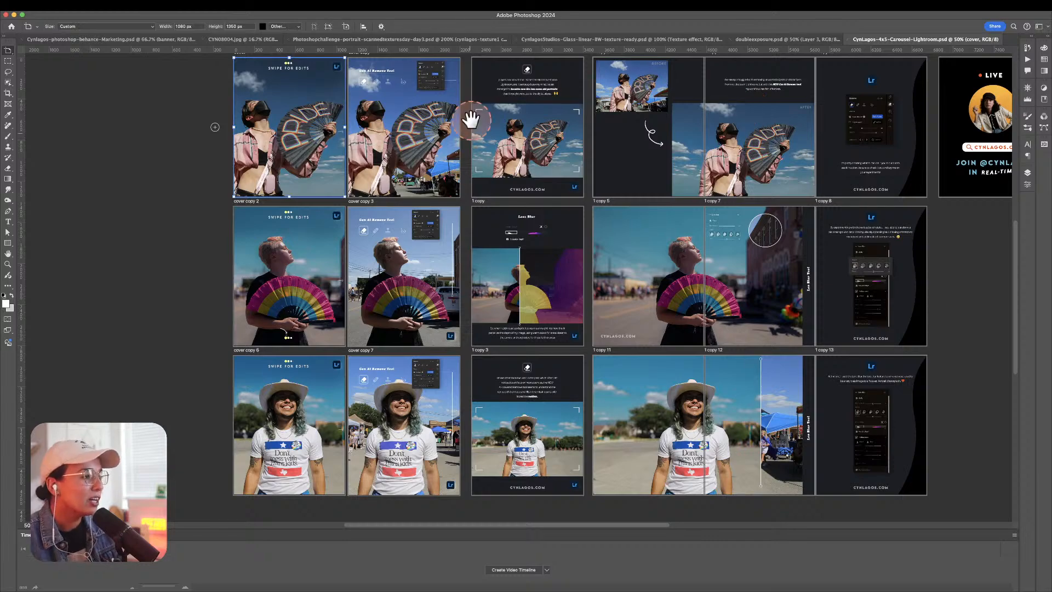
Delete the couple photo from Artboard 1 in the top row of the Lightroom carousel.
{"action": "left_click_drag", "start_coordinate": [470, 117], "coordinate": [454, 323]}
{"action": "key", "text": "z"}
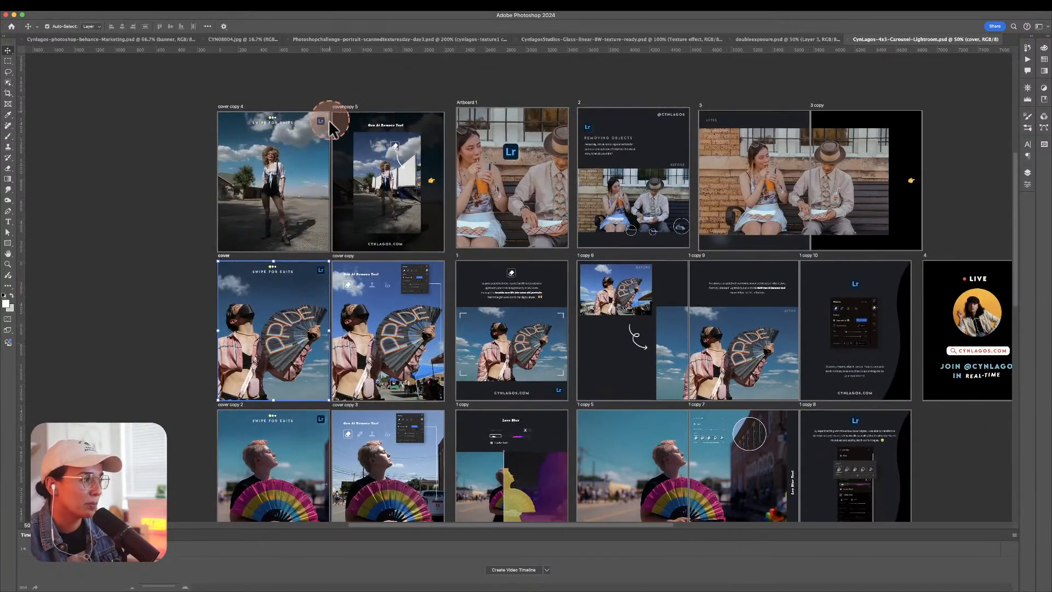
{"action": "left_click_drag", "start_coordinate": [273, 169], "coordinate": [508, 276]}
{"action": "key", "text": "v"}
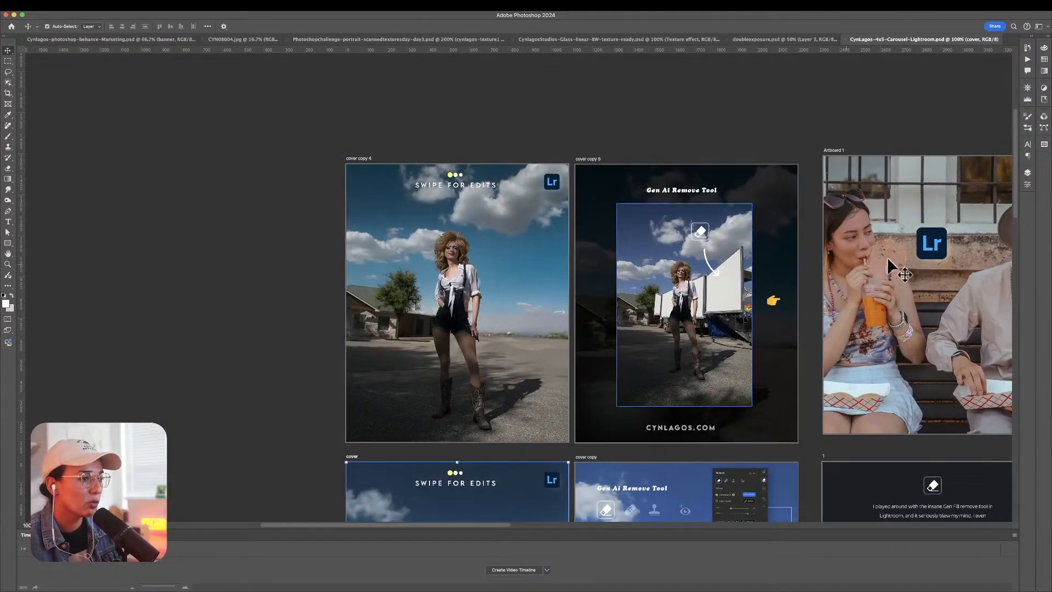
{"action": "left_click_drag", "start_coordinate": [886, 257], "coordinate": [430, 254]}
{"action": "left_click_drag", "start_coordinate": [777, 270], "coordinate": [509, 337]}
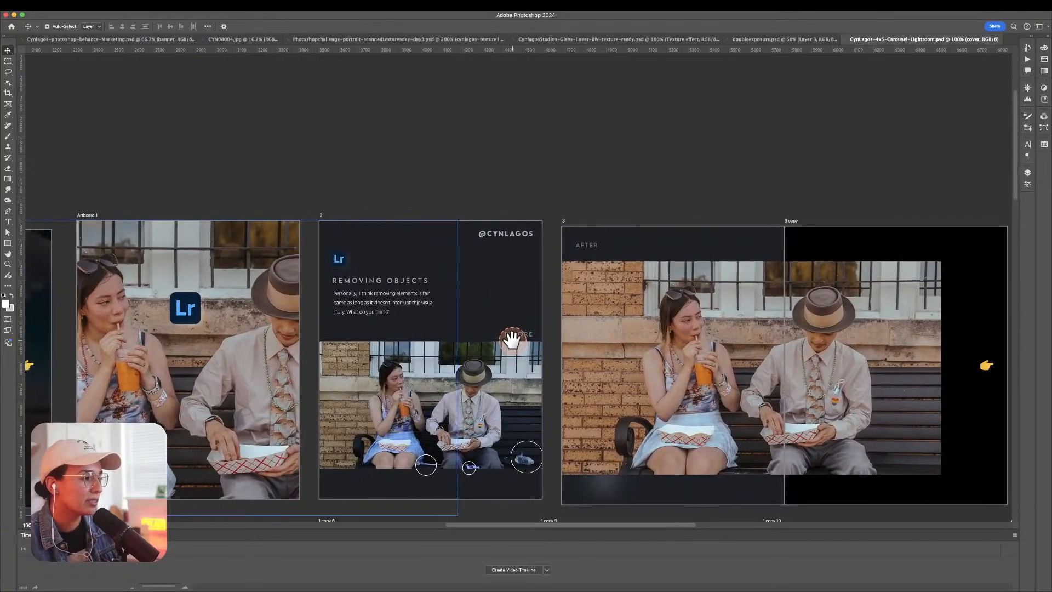
{"action": "left_click", "coordinate": [267, 247]}
{"action": "key", "text": "Delete"}
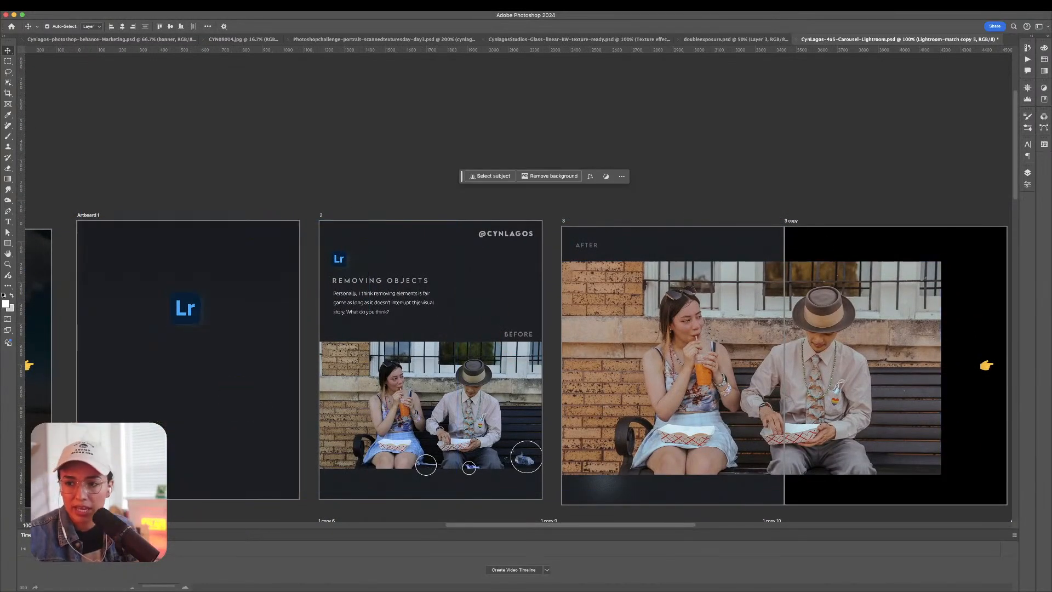
Place the orange silhouette image cynlagos-Photoshoptextures-Image3 into the carousel document.
{"action": "key", "text": "super+Tab"}
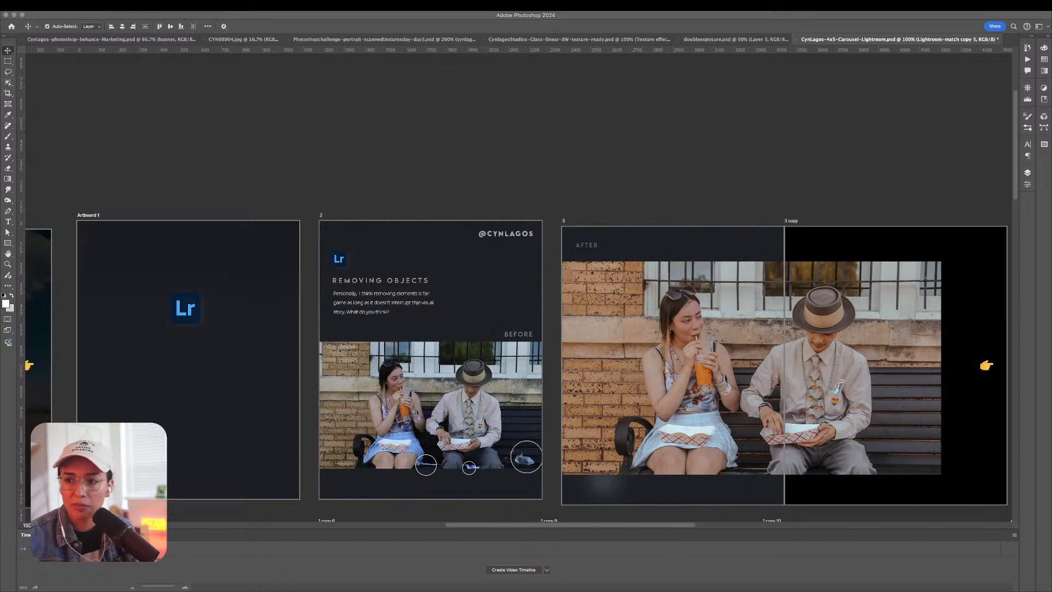
{"action": "left_click_drag", "start_coordinate": [1051, 350], "coordinate": [105, 292]}
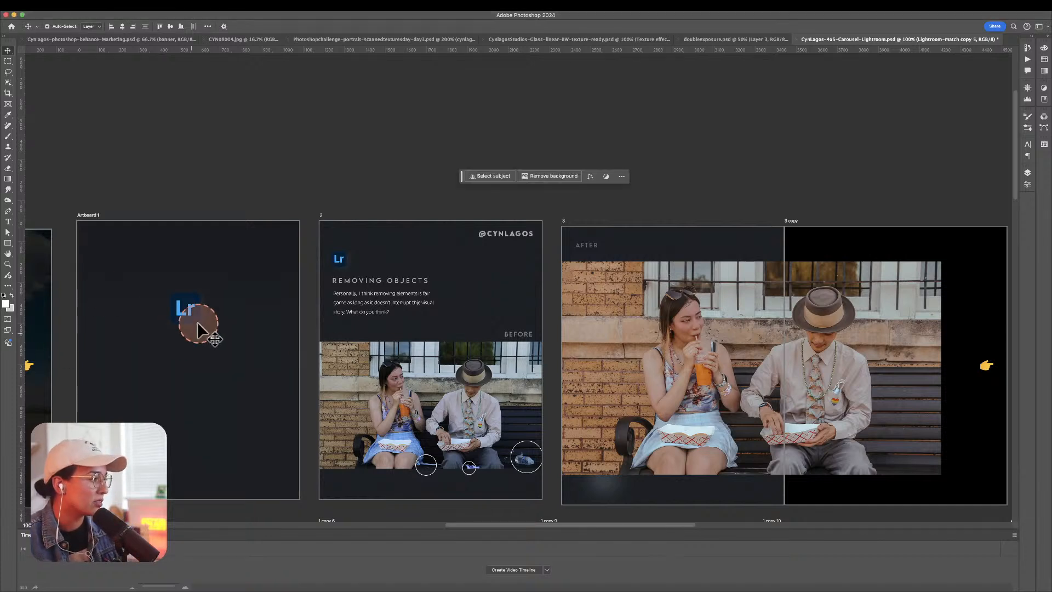
{"action": "left_click_drag", "start_coordinate": [298, 286], "coordinate": [397, 220]}
{"action": "left_click_drag", "start_coordinate": [343, 304], "coordinate": [575, 298]}
{"action": "key", "text": "Return"}
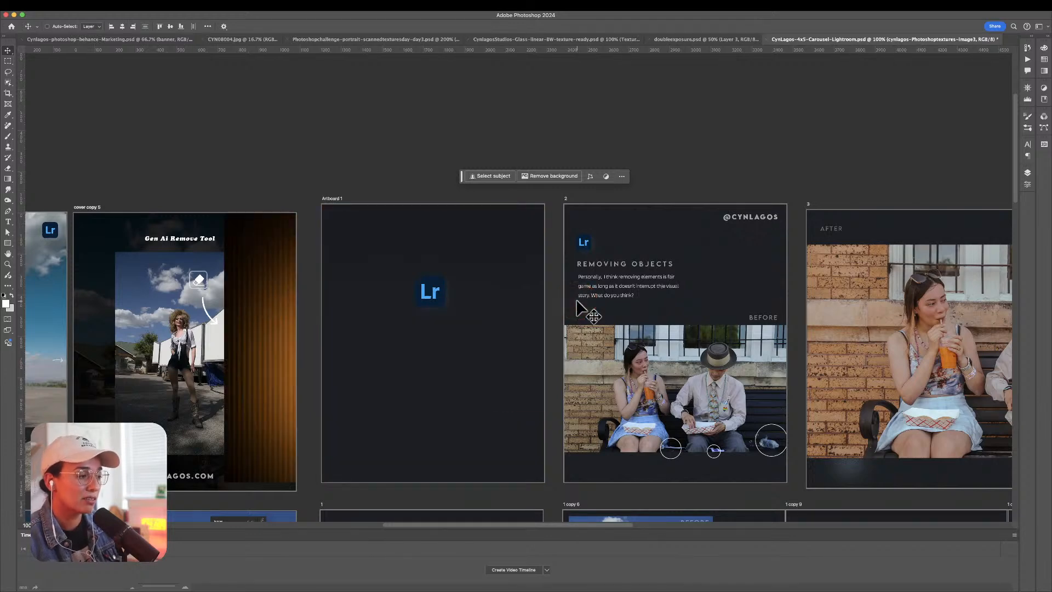
Move the orange silhouette image onto Artboard 1 so it fills the artboard, and delete the Lr logo there.
{"action": "left_click_drag", "start_coordinate": [576, 300], "coordinate": [475, 260]}
{"action": "key", "text": "Delete"}
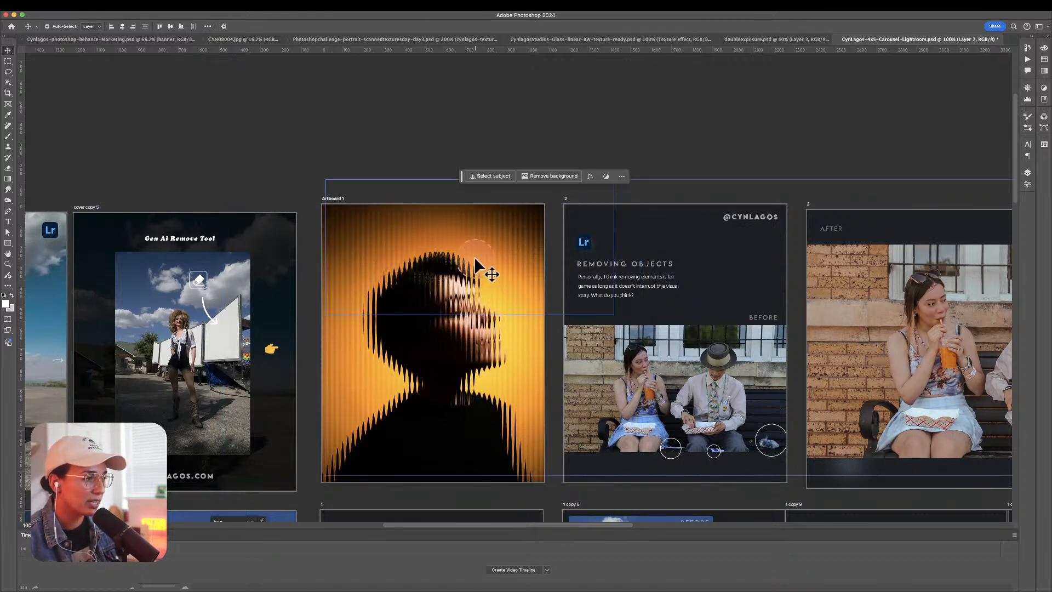
{"action": "key", "text": "super"}
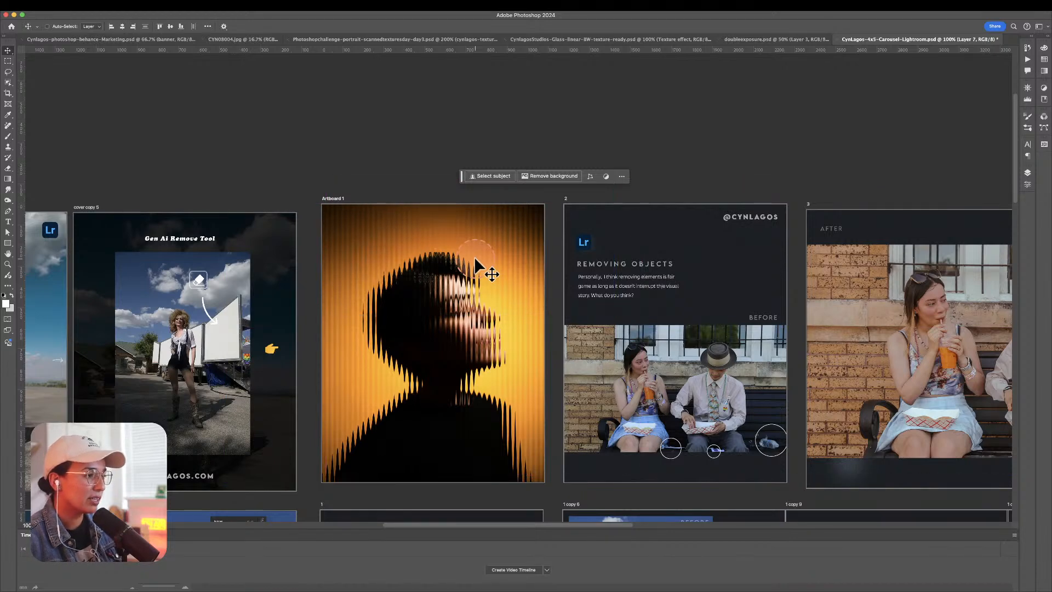
{"action": "key", "text": "super"}
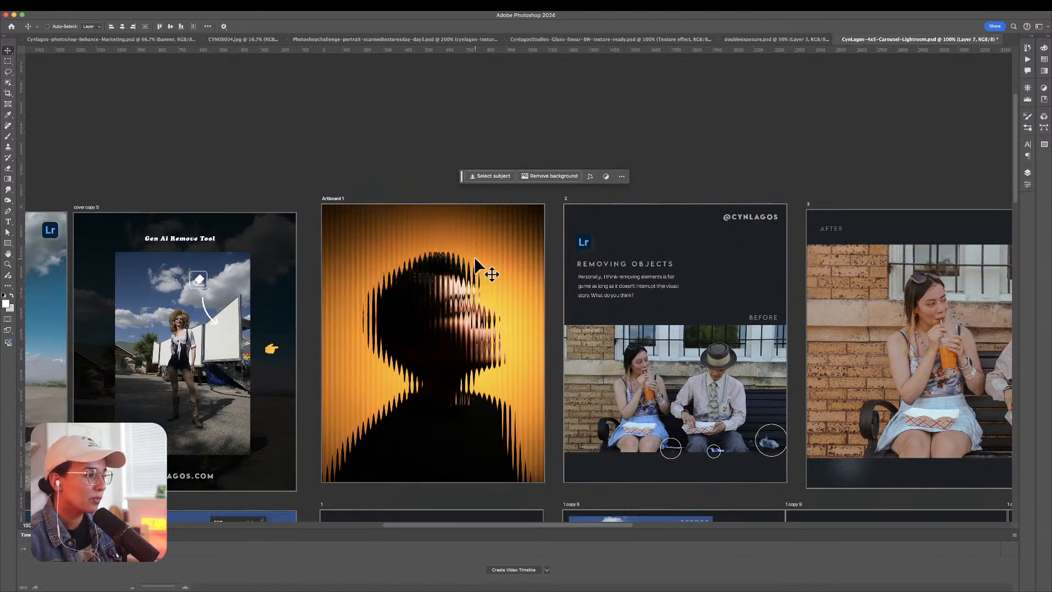
{"action": "left_click", "coordinate": [475, 267]}
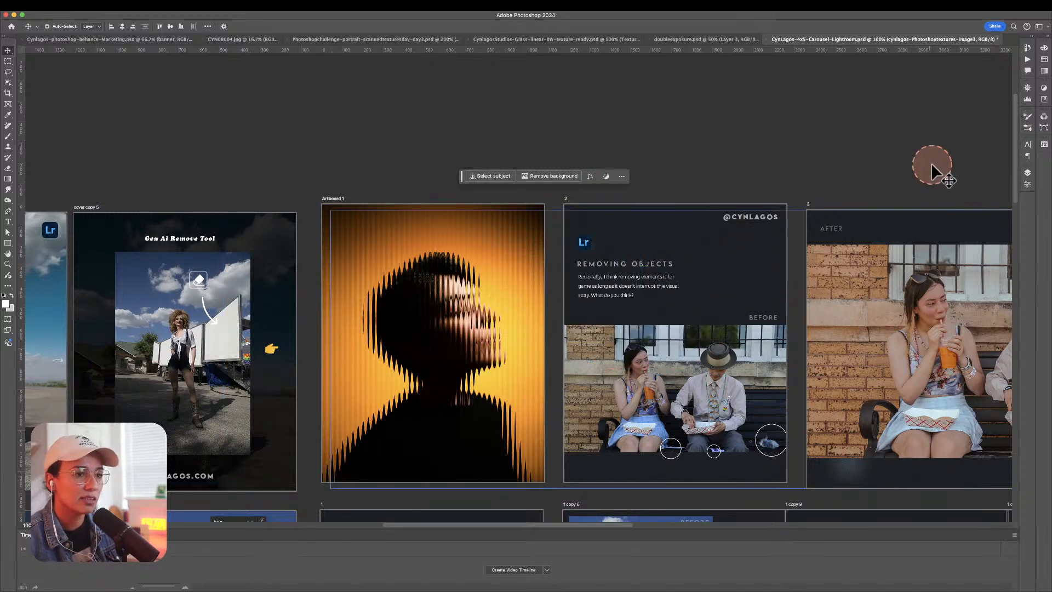
Place the collage image cynlagos-Photoshoptextures-Image2 on artboard 2 directly above the couple photo's layer.
{"action": "left_click", "coordinate": [1026, 173]}
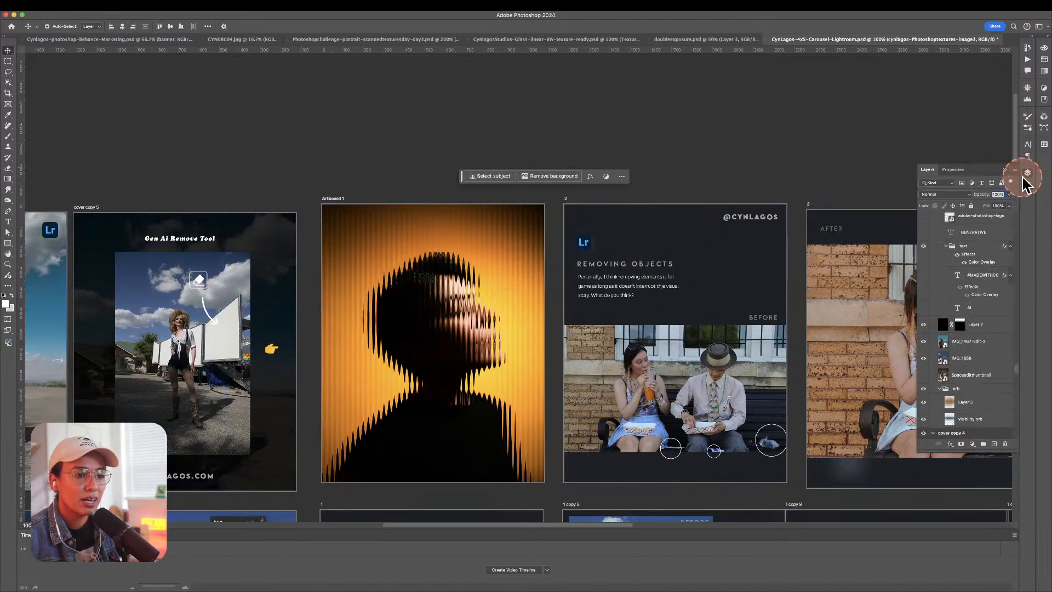
{"action": "scroll", "coordinate": [980, 356], "scroll_direction": "down", "scroll_amount": 3}
{"action": "left_click", "coordinate": [980, 351]}
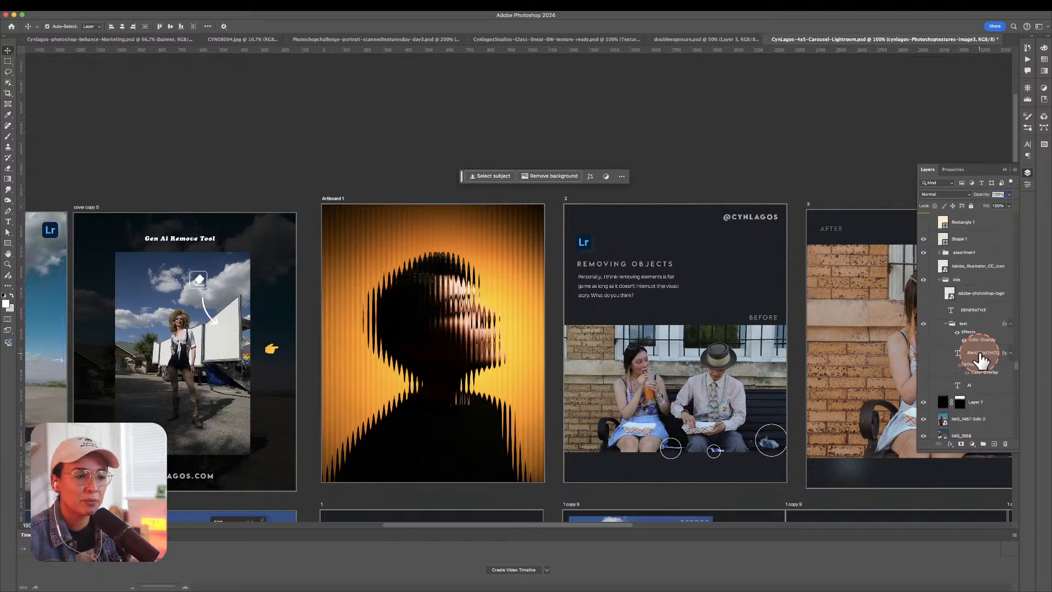
{"action": "left_click", "coordinate": [682, 388]}
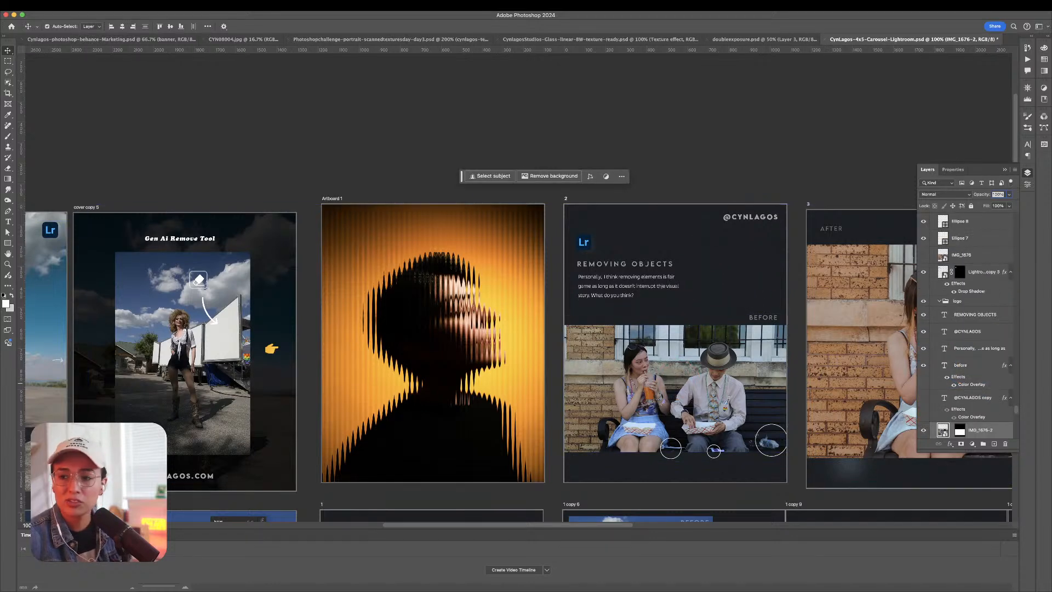
{"action": "key", "text": "super+Tab"}
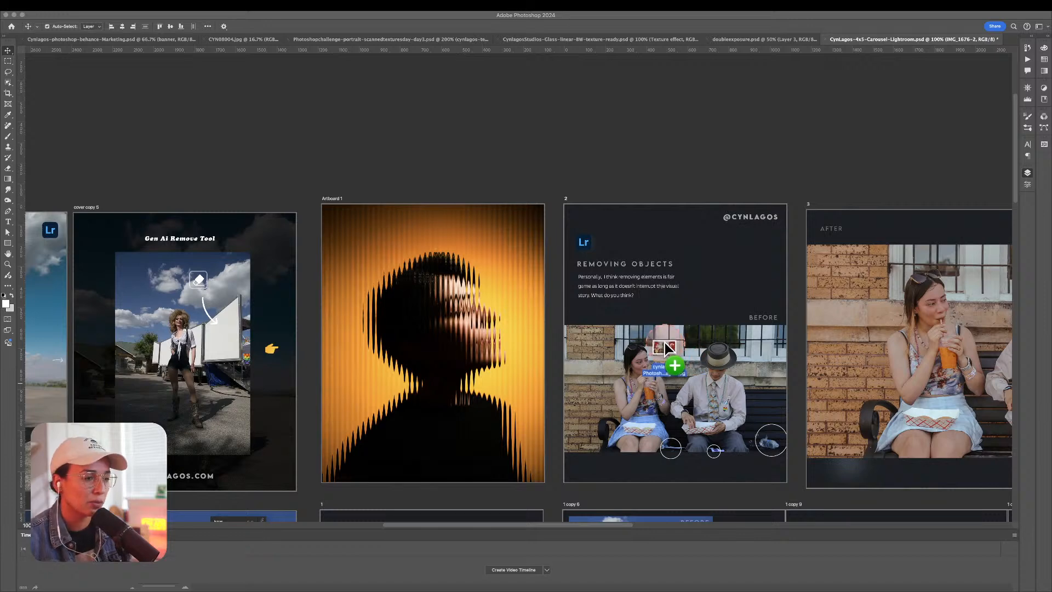
{"action": "left_click_drag", "start_coordinate": [665, 343], "coordinate": [687, 379]}
{"action": "scroll", "coordinate": [690, 383], "scroll_direction": "right", "scroll_amount": 3}
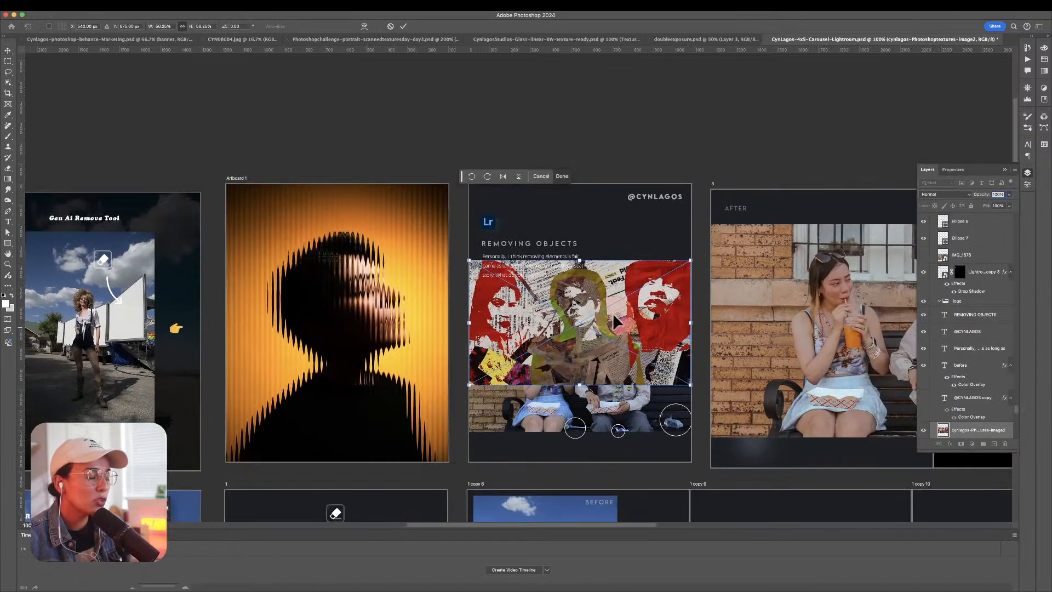
Move the placed collage down and enlarge it slightly to cover the couple photo on artboard 2.
{"action": "left_click_drag", "start_coordinate": [613, 315], "coordinate": [612, 333]}
{"action": "left_click_drag", "start_coordinate": [469, 429], "coordinate": [459, 434]}
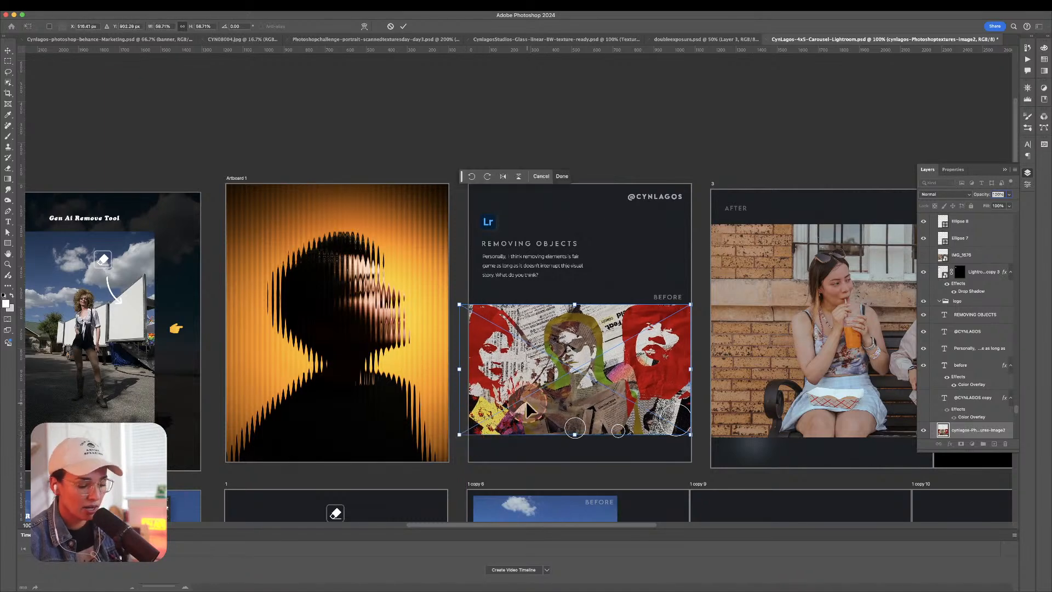
{"action": "key", "text": "Return"}
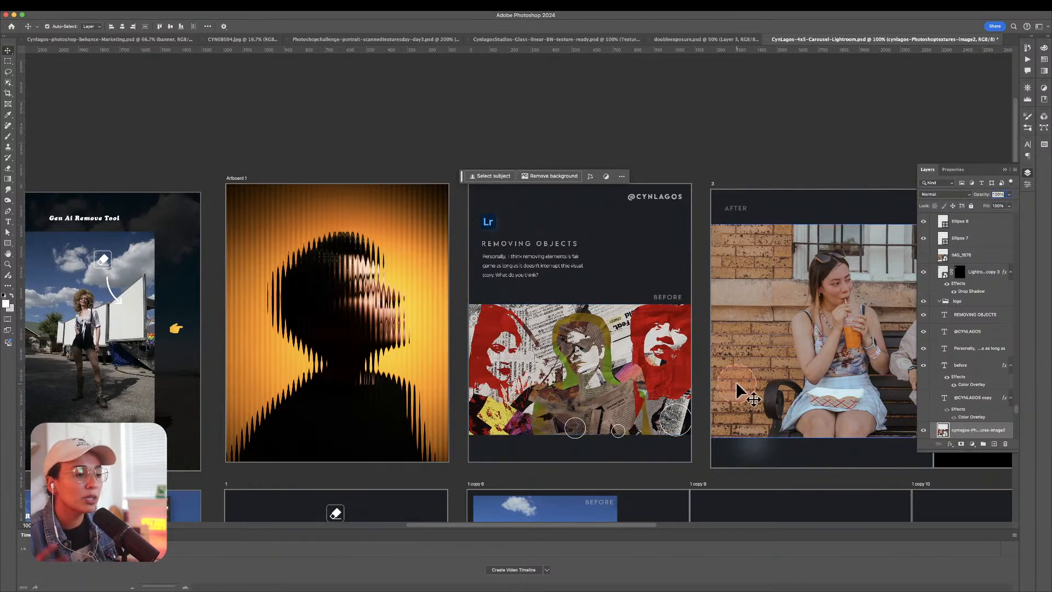
Replace artboard 2's body text with "This project documents my creative journey through a real-time Adobe Photoshop texture challenge on Adobe Live.".
{"action": "left_click", "coordinate": [550, 256]}
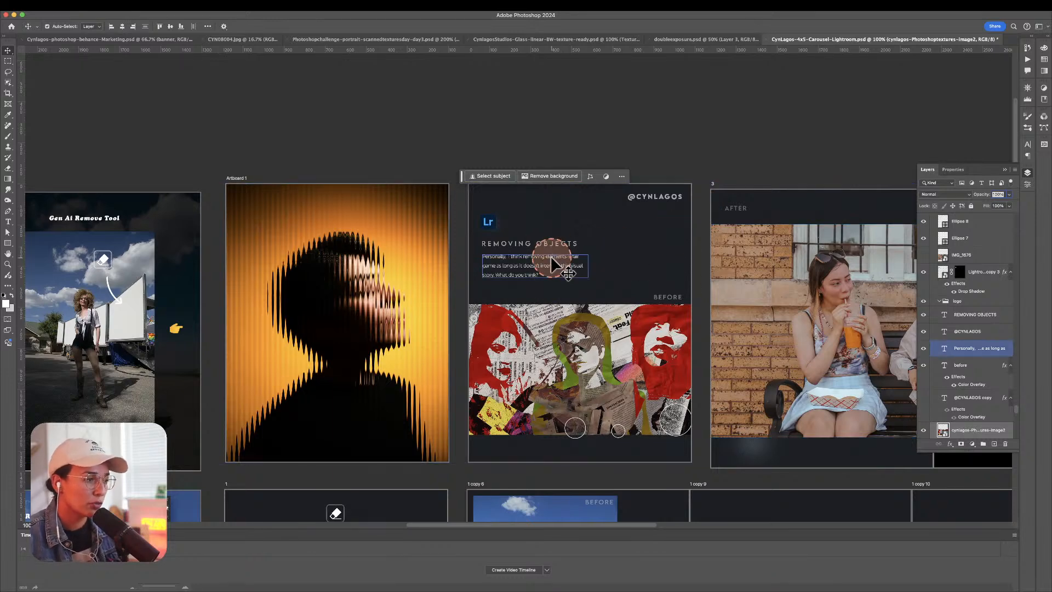
{"action": "double_click", "coordinate": [550, 257]}
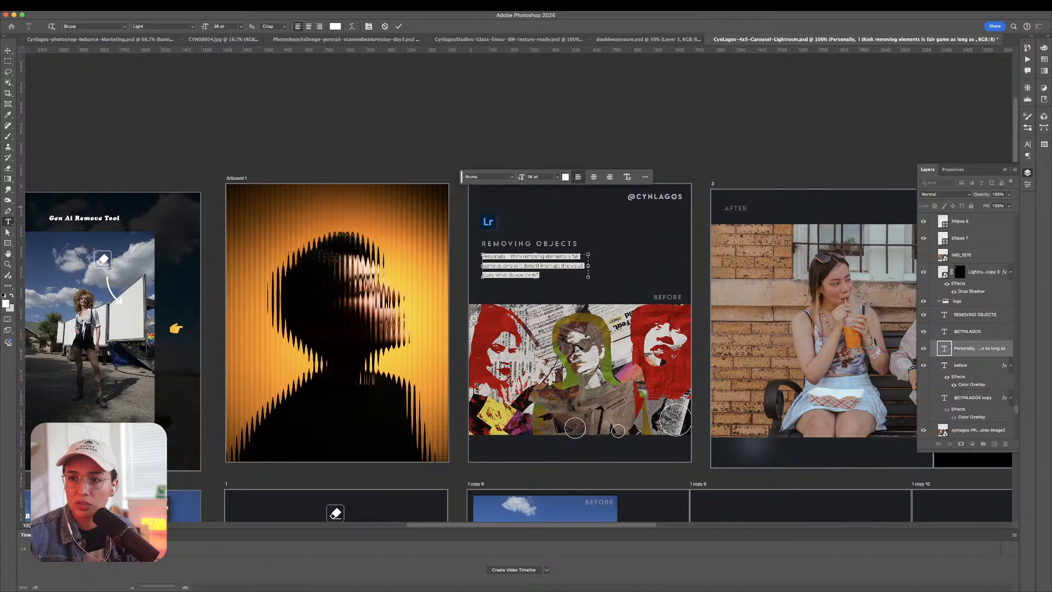
{"action": "key", "text": "super+Tab"}
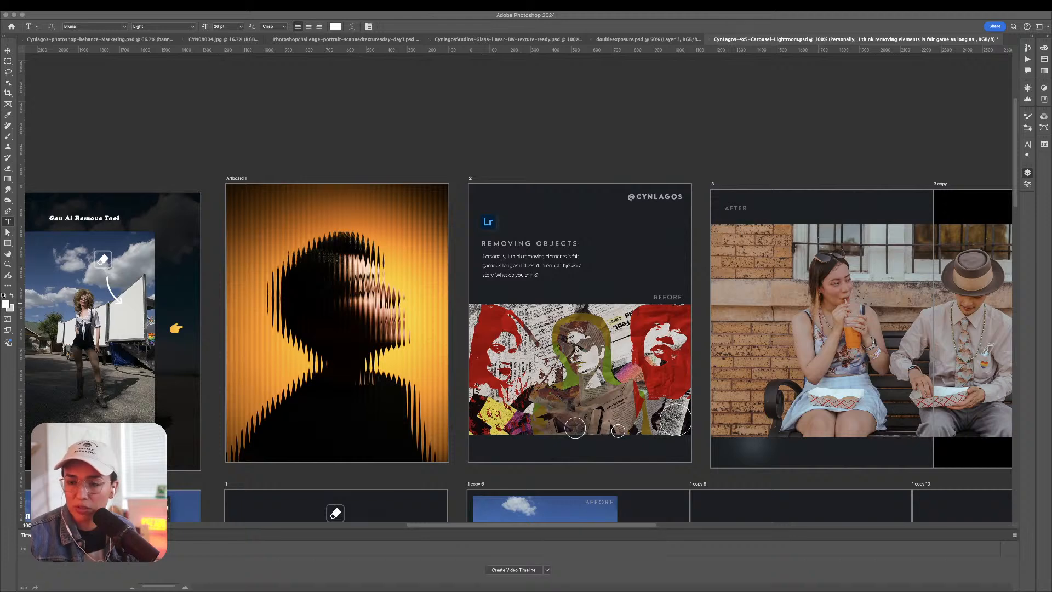
{"action": "left_click", "coordinate": [500, 280]}
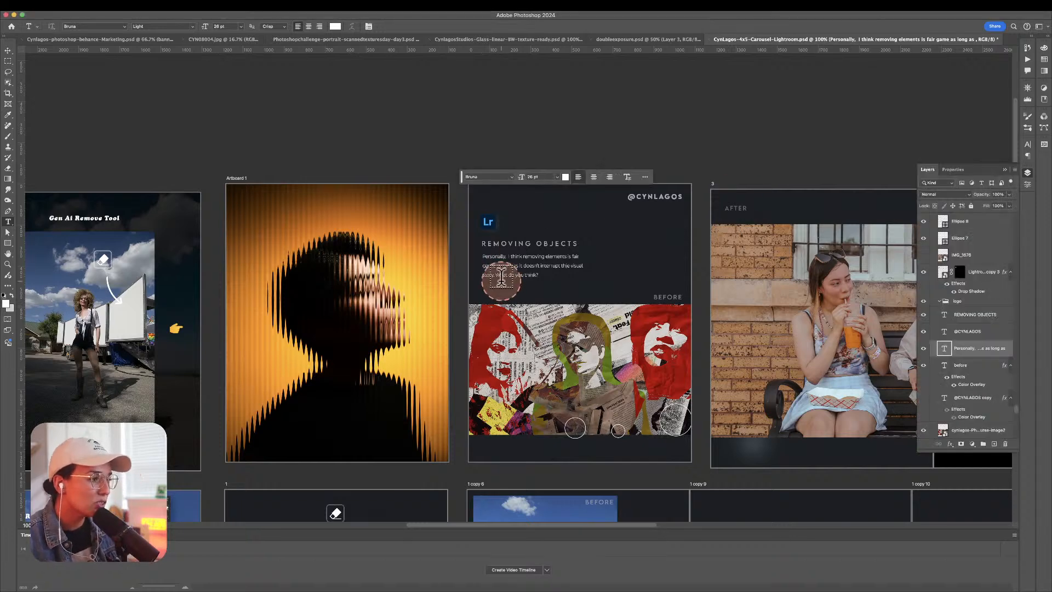
{"action": "left_click", "coordinate": [521, 267]}
{"action": "key", "text": "super+a"}
{"action": "type", "text": "This project documents my creative journey through a real-time Adobe Photoshop texture challenge on Adobe Live."}
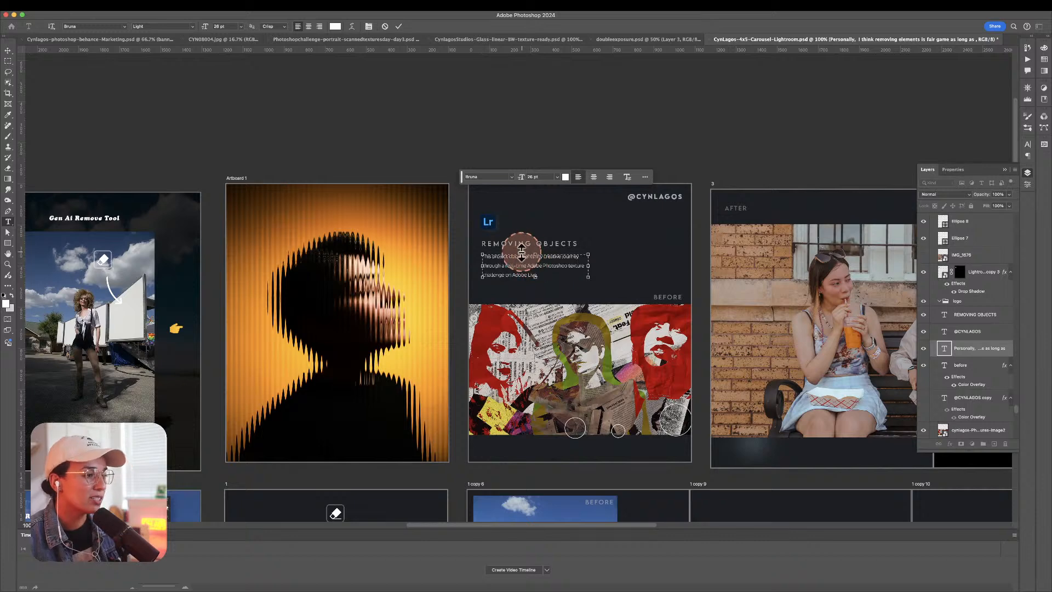
{"action": "left_click", "coordinate": [9, 49]}
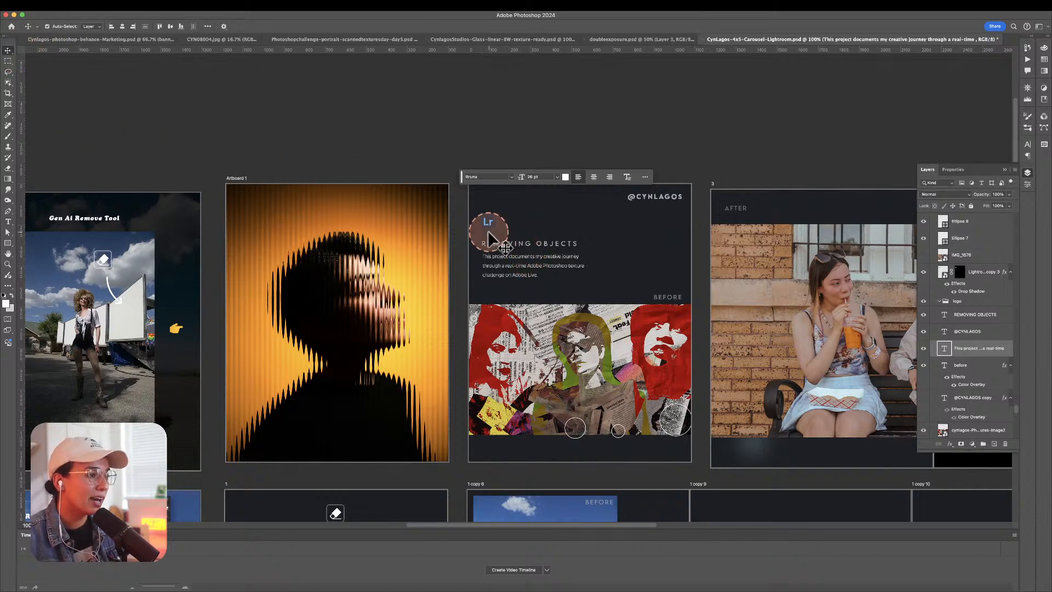
Change the artboard 2 heading to "ADOBE LIVE TEXTURES" and align its left edge with the body text.
{"action": "double_click", "coordinate": [525, 242]}
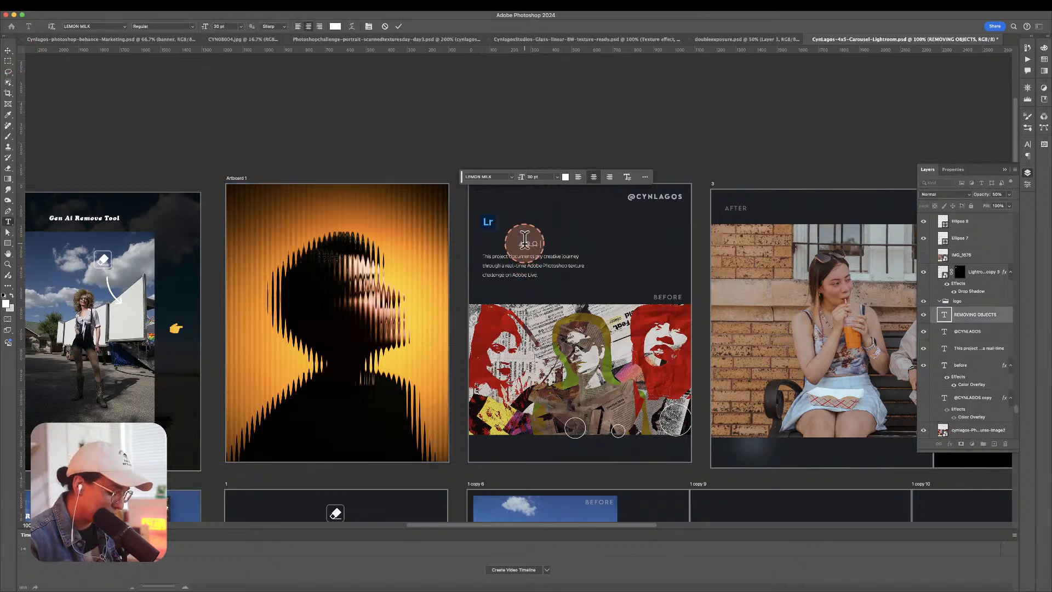
{"action": "type", "text": "ADOBE LIVE TEX"}
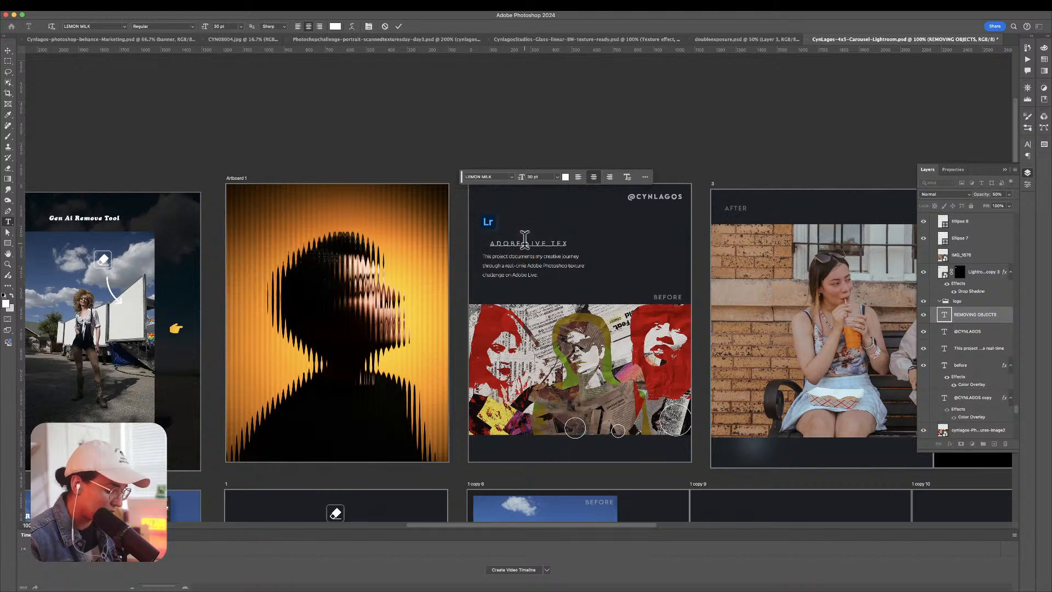
{"action": "type", "text": "TURES"}
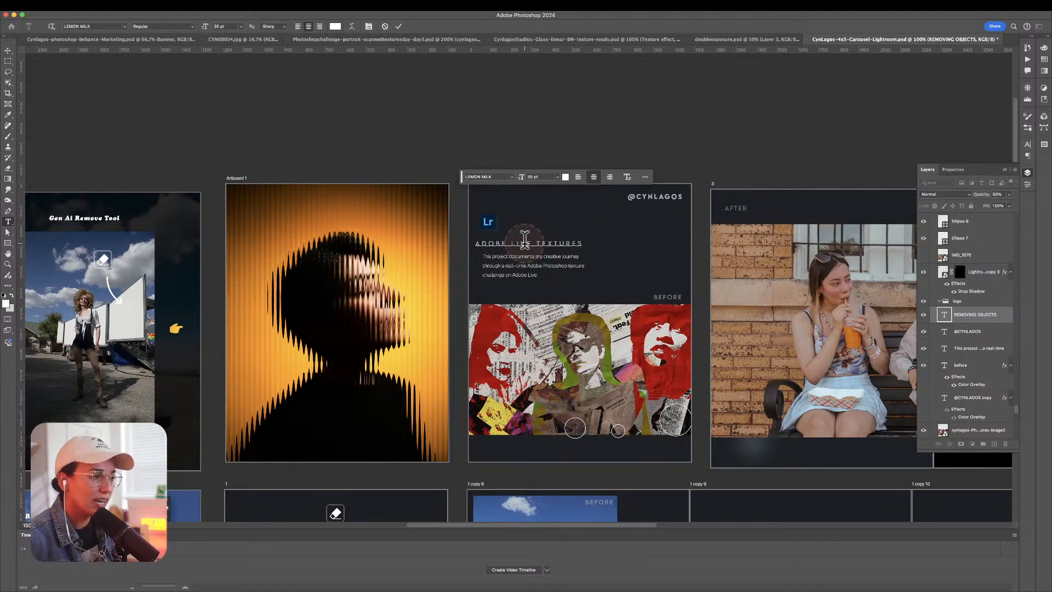
{"action": "left_click", "coordinate": [9, 50]}
{"action": "left_click_drag", "start_coordinate": [545, 240], "coordinate": [554, 245]}
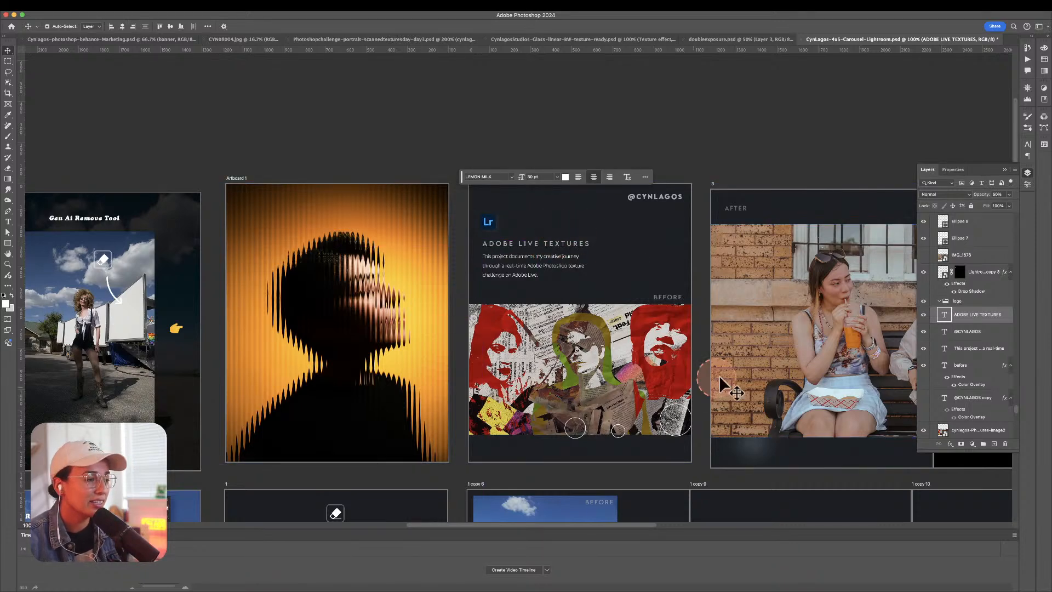
{"action": "left_click_drag", "start_coordinate": [784, 378], "coordinate": [684, 420]}
{"action": "left_click", "coordinate": [678, 405]}
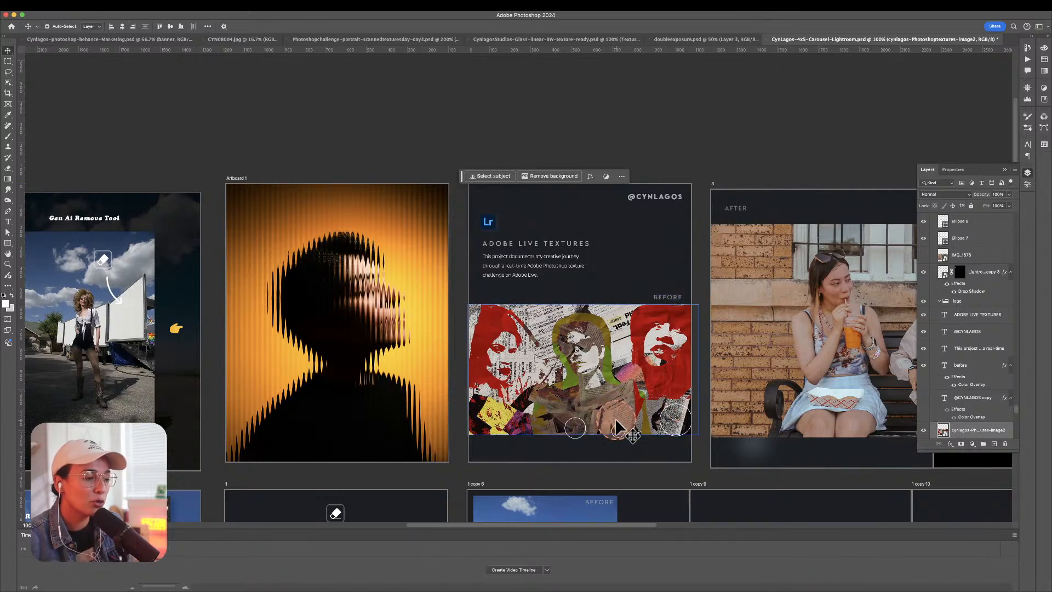
{"action": "mouse_move", "coordinate": [620, 431]}
{"action": "left_mouse_down"}
{"action": "mouse_move", "coordinate": [597, 434]}
{"action": "mouse_move", "coordinate": [607, 432]}
{"action": "left_mouse_up"}
{"action": "key", "text": "super+z"}
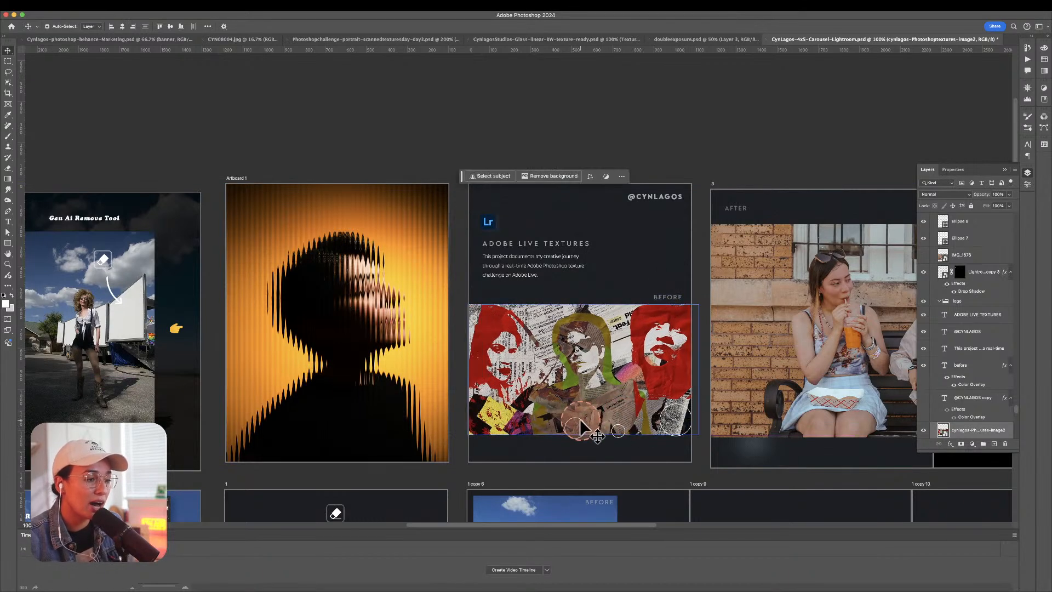
{"action": "left_click", "coordinate": [960, 223]}
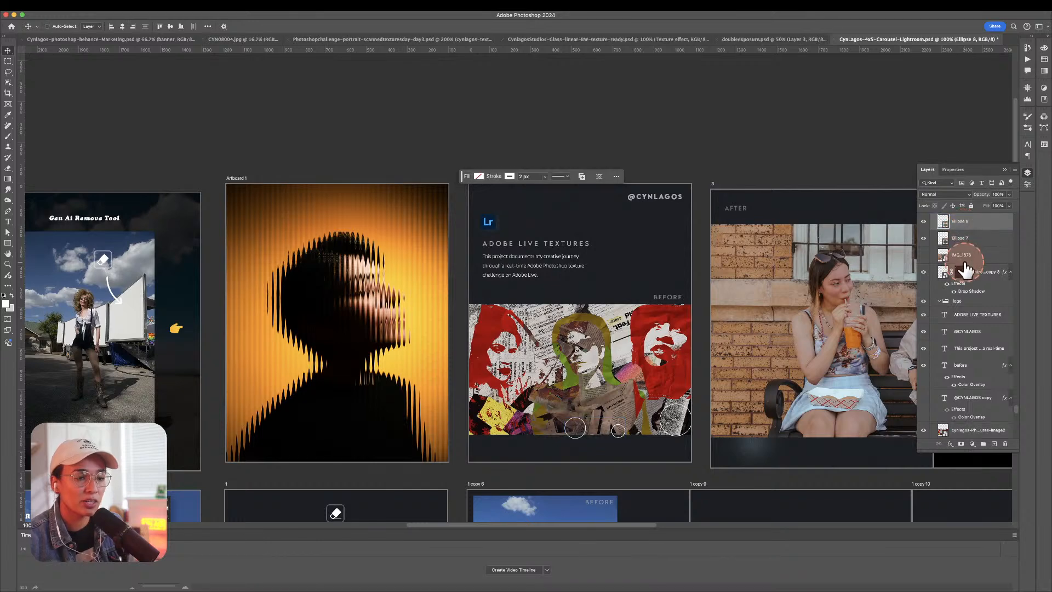
{"action": "key", "text": "super+t"}
{"action": "left_click_drag", "start_coordinate": [583, 422], "coordinate": [592, 334]}
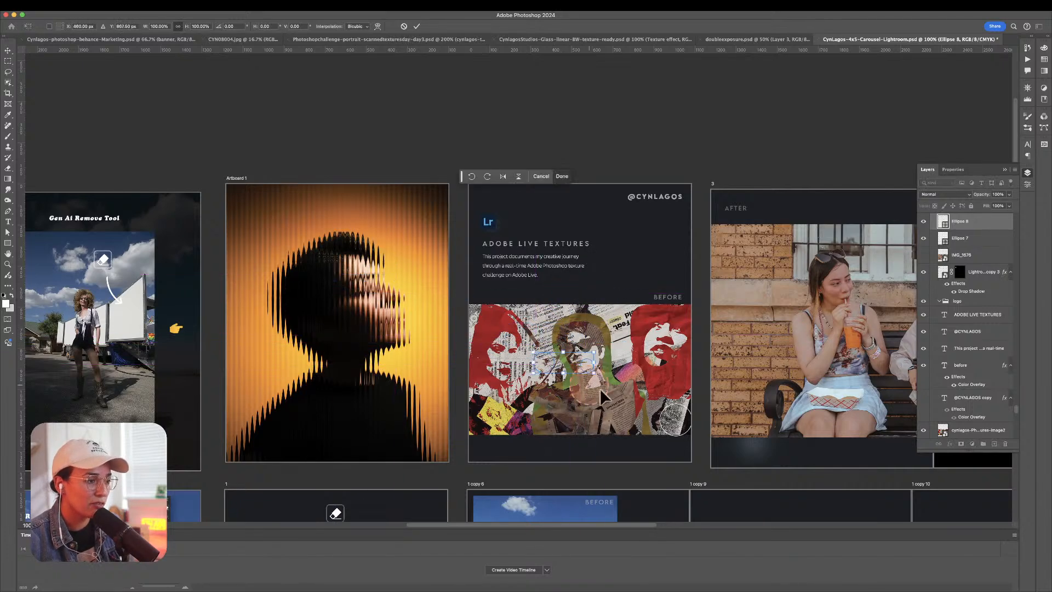
{"action": "key", "text": "Escape"}
Hide the Ellipse 8 and Ellipse 7 circle outlines over the collage on artboard 2.
{"action": "scroll", "coordinate": [954, 262], "scroll_direction": "up", "scroll_amount": 4}
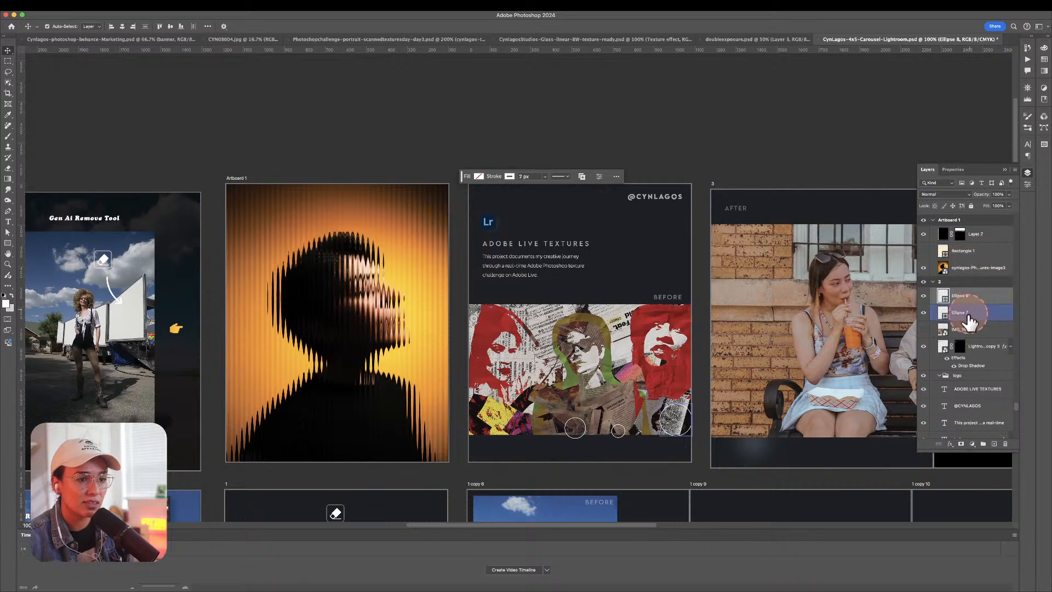
{"action": "left_click", "coordinate": [924, 295]}
{"action": "left_click", "coordinate": [923, 312]}
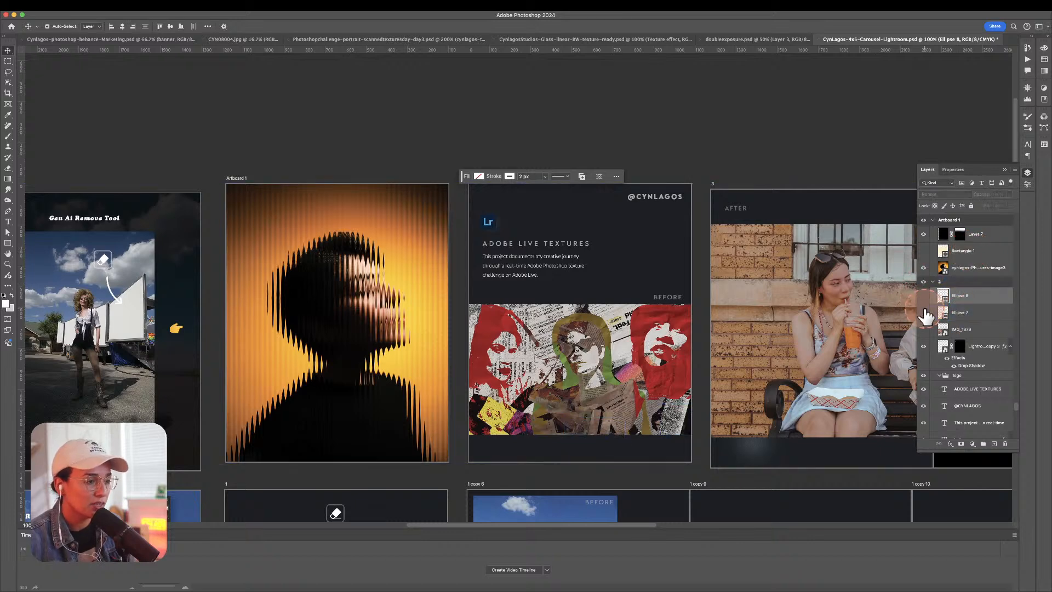
{"action": "left_click_drag", "start_coordinate": [804, 352], "coordinate": [378, 318]}
{"action": "key", "text": "z"}
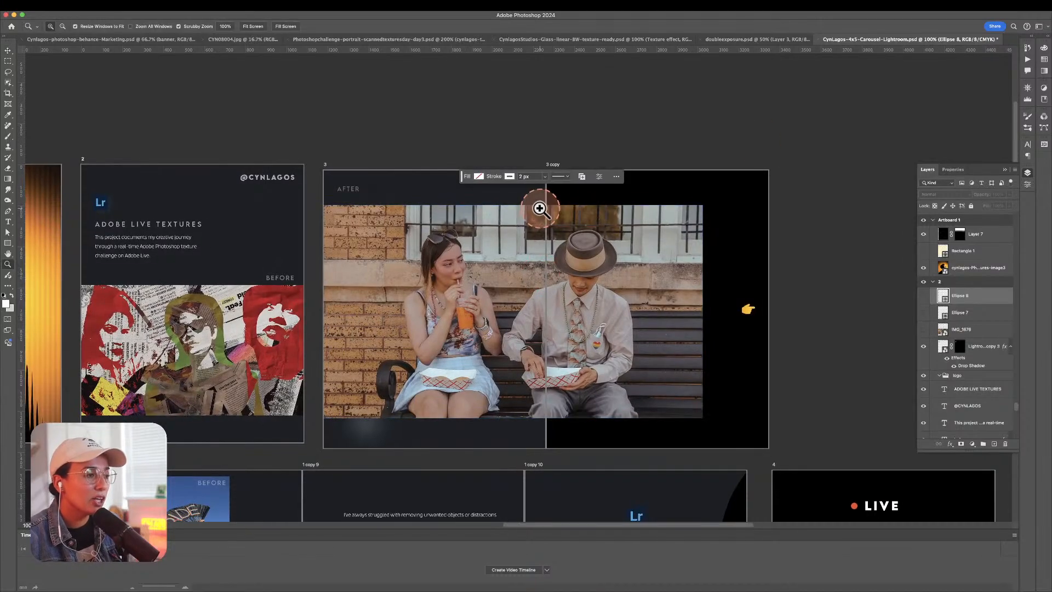
Examine the couple photo spanning artboards 3 and 3 copy up close, including the join between the two artboards.
{"action": "left_click", "coordinate": [551, 228]}
{"action": "left_click", "coordinate": [580, 281], "text": "alt"}
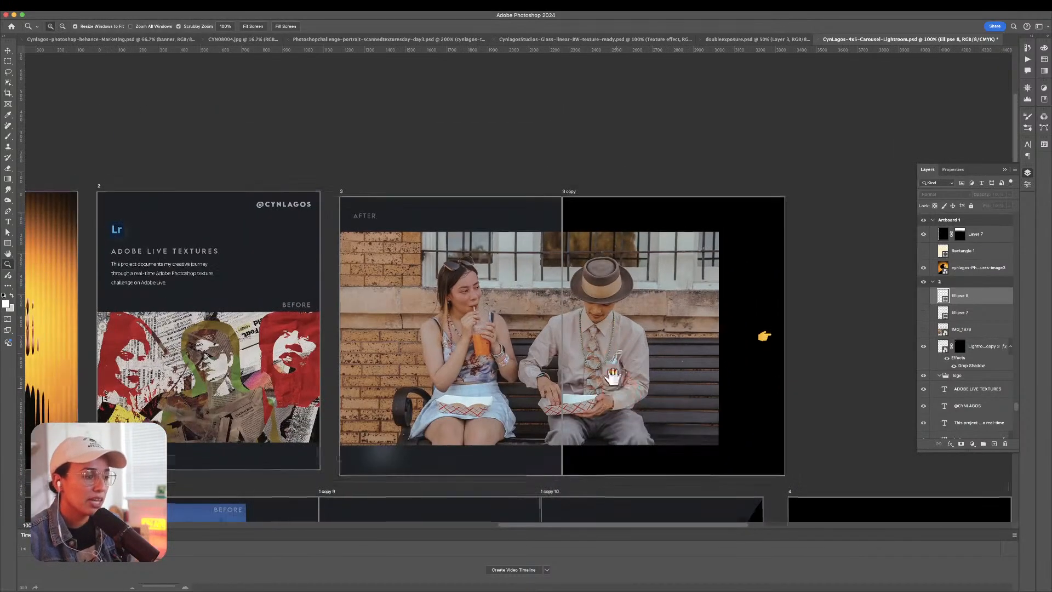
{"action": "mouse_move", "coordinate": [613, 376]}
{"action": "left_mouse_down"}
{"action": "mouse_move", "coordinate": [596, 324]}
{"action": "mouse_move", "coordinate": [587, 347]}
{"action": "left_mouse_up"}
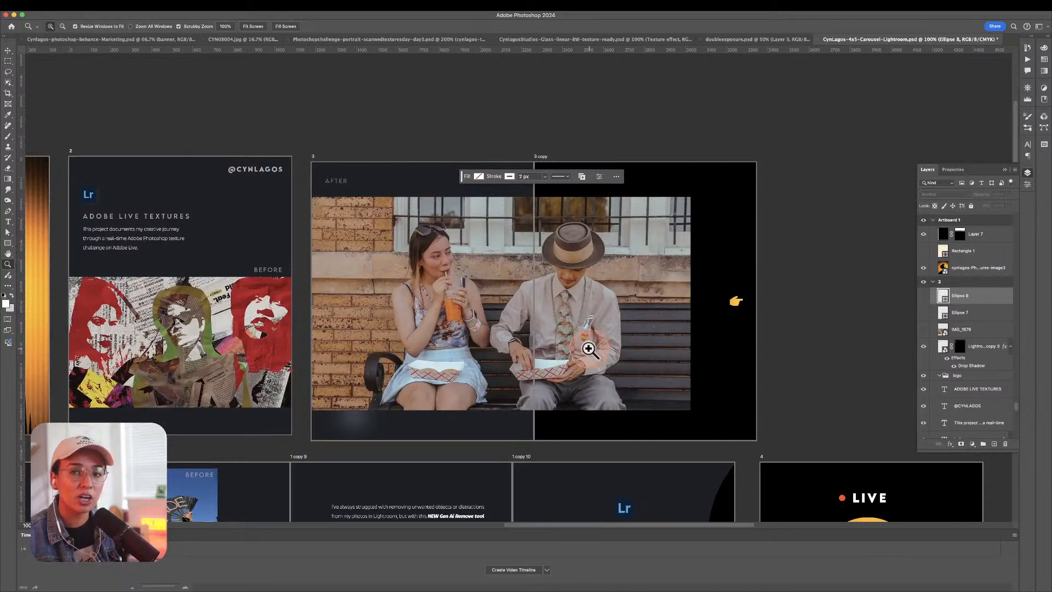
{"action": "left_click", "coordinate": [547, 299]}
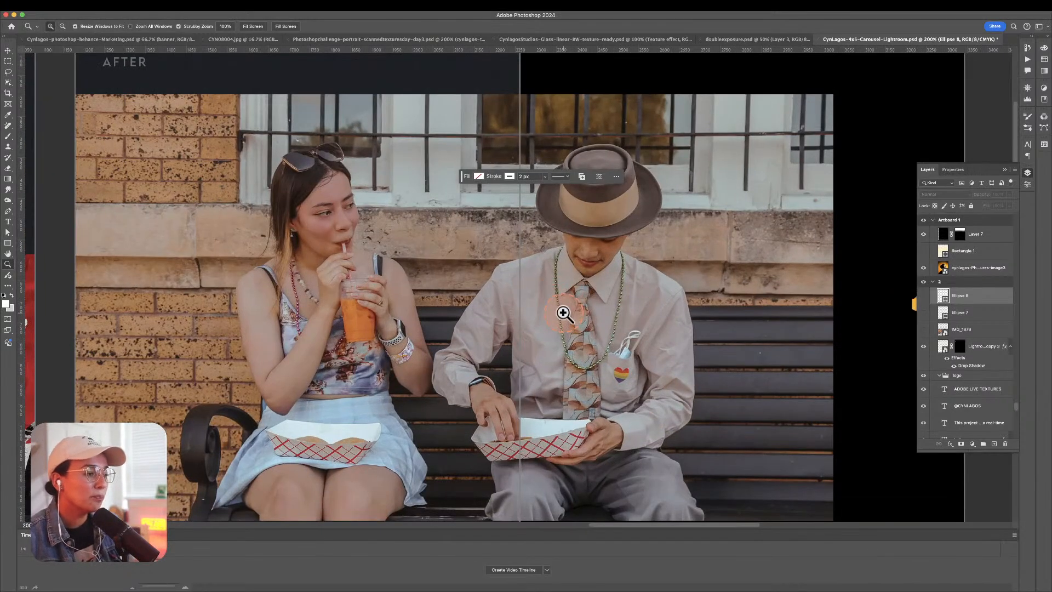
{"action": "key", "text": "v"}
{"action": "key", "text": "z"}
{"action": "left_click", "coordinate": [574, 296], "text": "alt"}
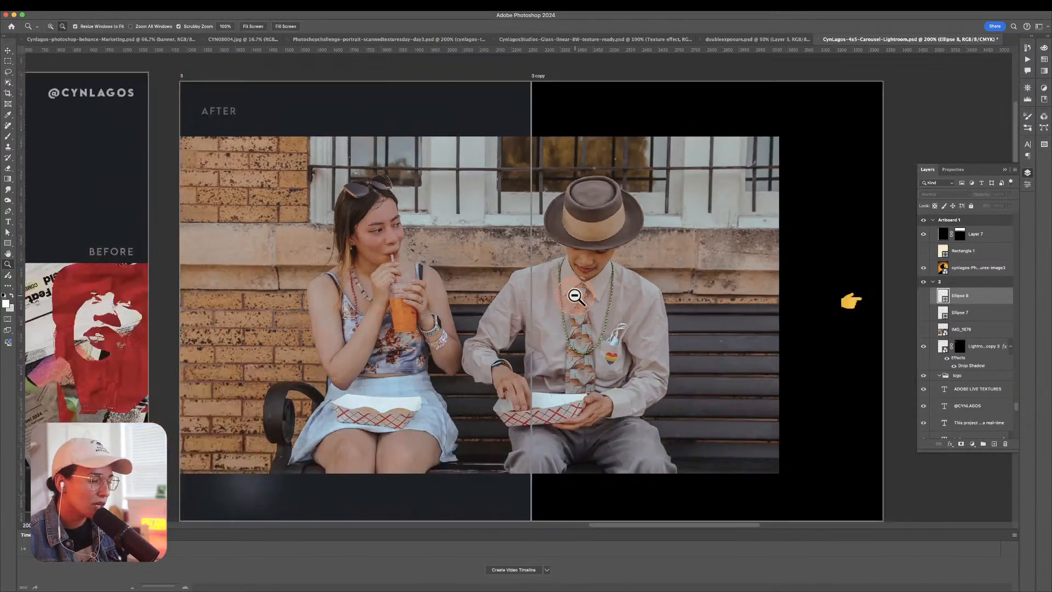
Rasterize the IMG_1676 copy photo layer on artboard 3 copy and convert it into a new smart object.
{"action": "key", "text": "v"}
{"action": "left_click", "coordinate": [597, 264]}
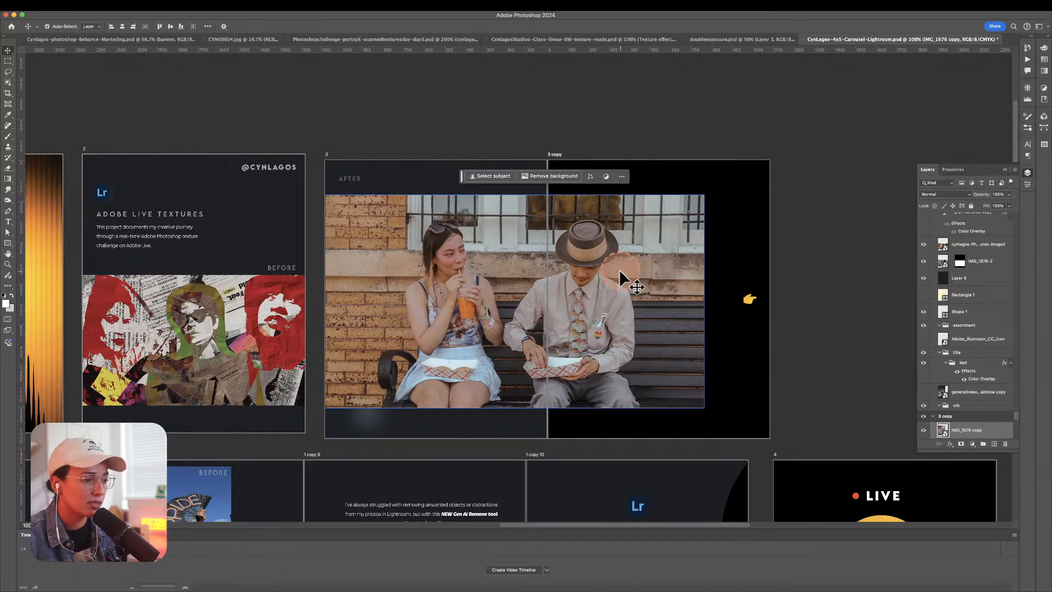
{"action": "scroll", "coordinate": [941, 343], "scroll_direction": "down", "scroll_amount": 4}
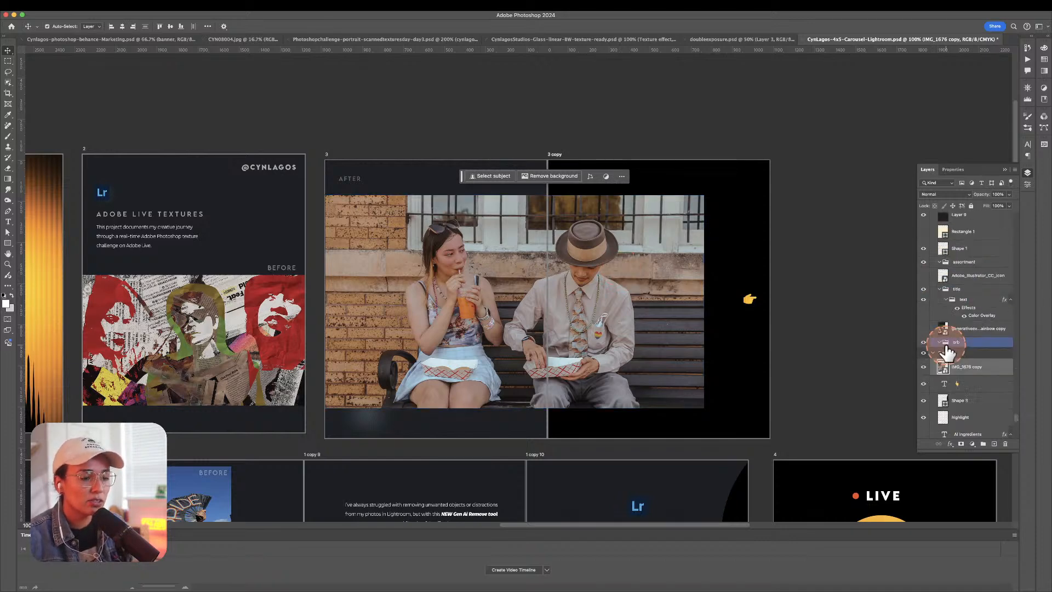
{"action": "scroll", "coordinate": [991, 351], "scroll_direction": "down", "scroll_amount": 2}
{"action": "left_click", "coordinate": [943, 322]}
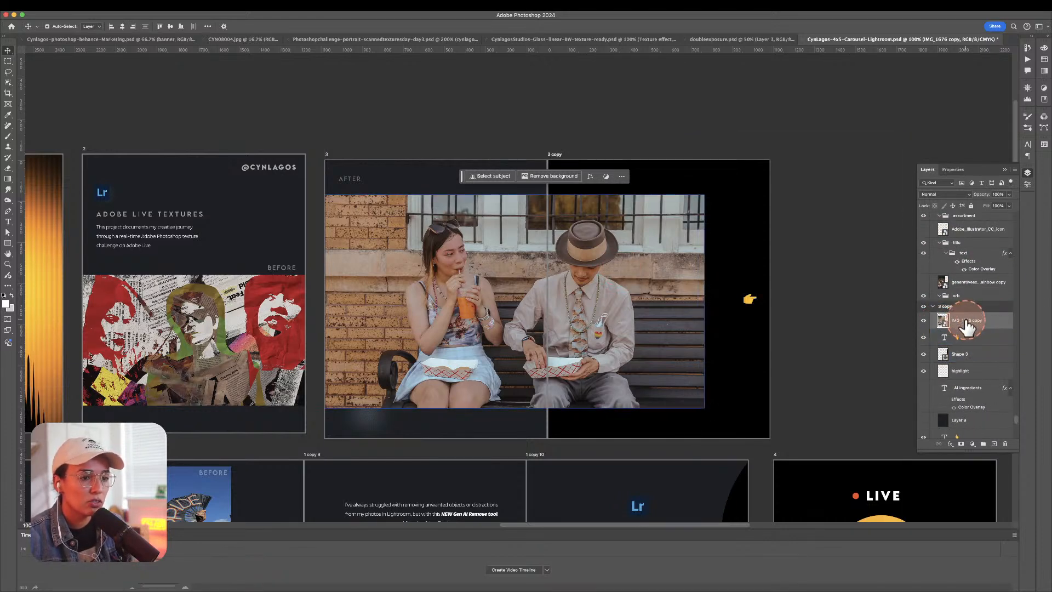
{"action": "right_click", "coordinate": [953, 326]}
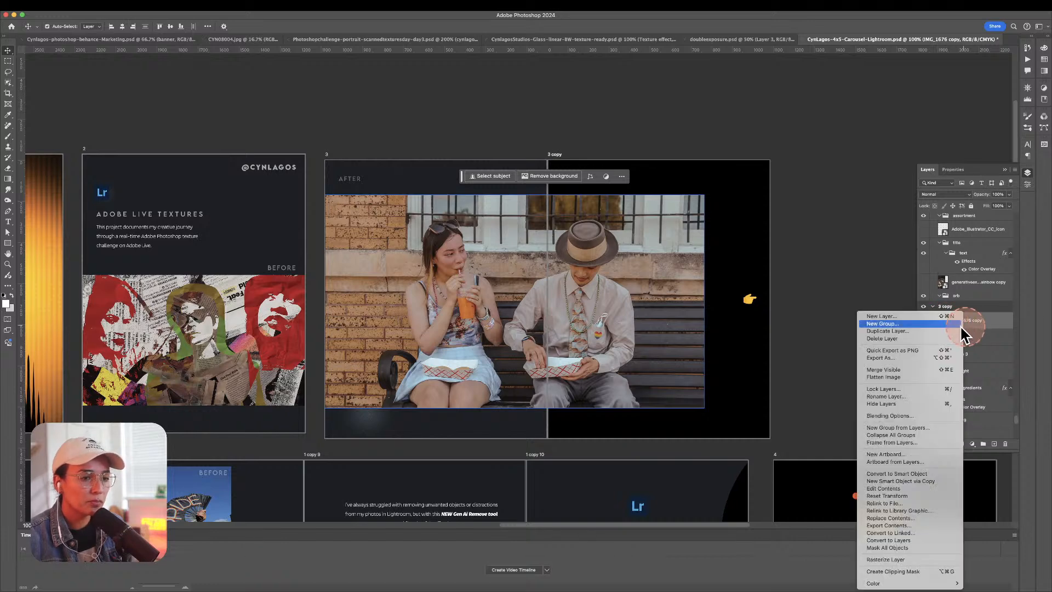
{"action": "left_click", "coordinate": [951, 320]}
{"action": "right_click", "coordinate": [965, 328]}
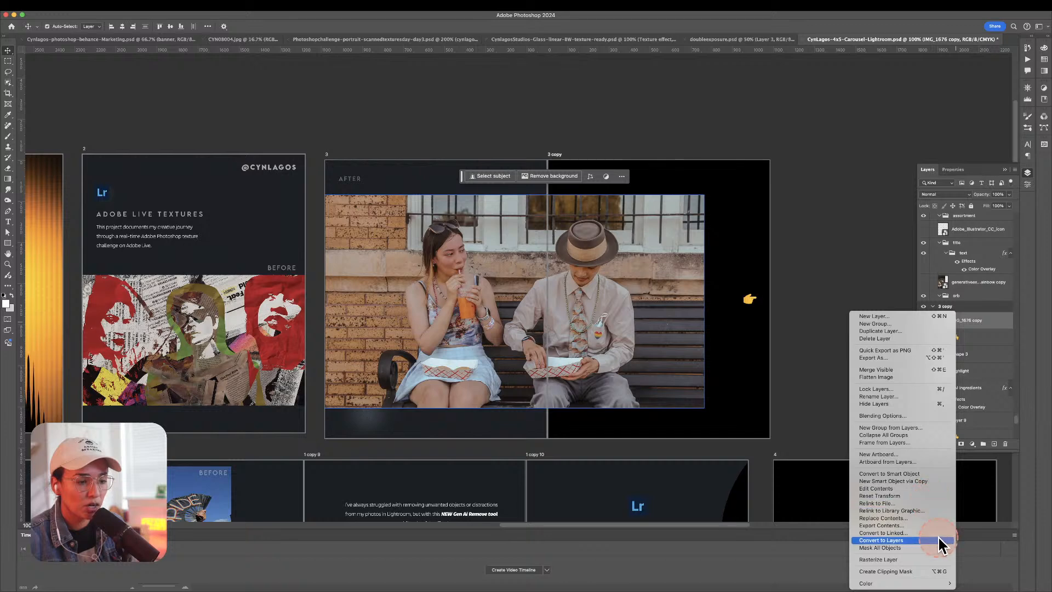
{"action": "left_click", "coordinate": [925, 559]}
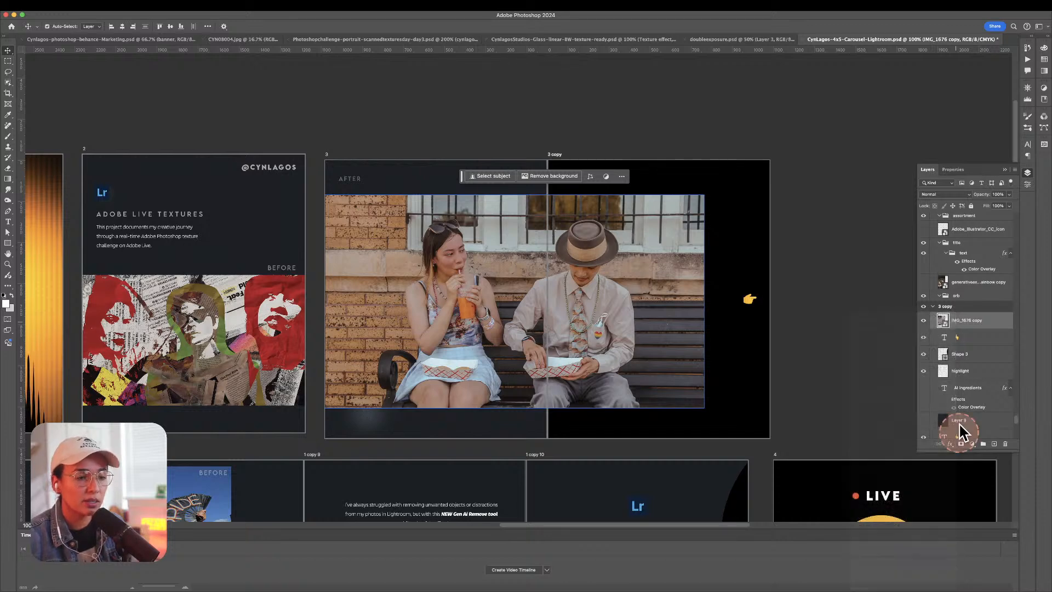
{"action": "right_click", "coordinate": [958, 322]}
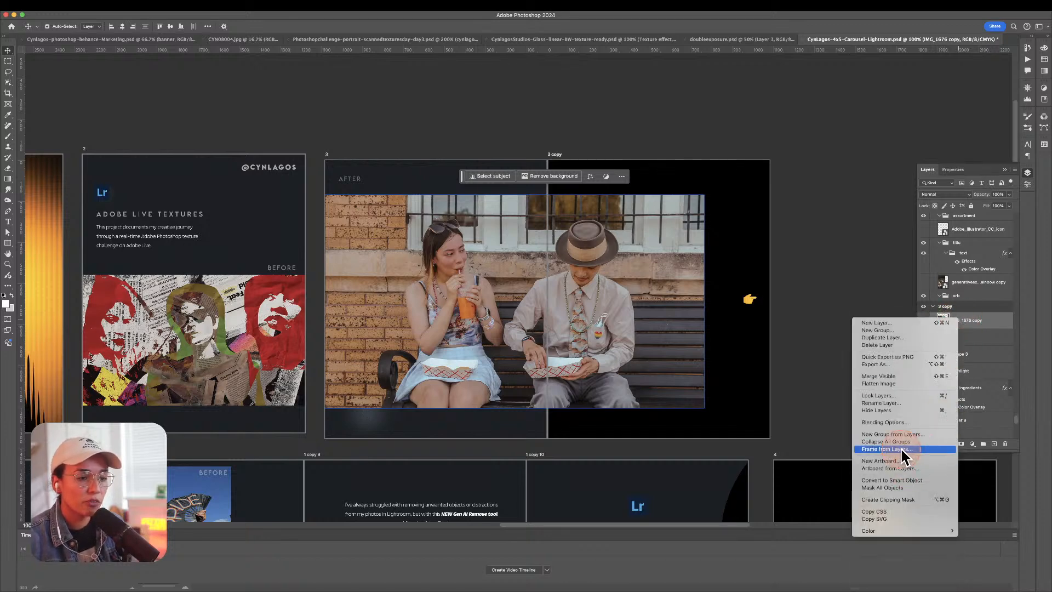
{"action": "left_click", "coordinate": [926, 480]}
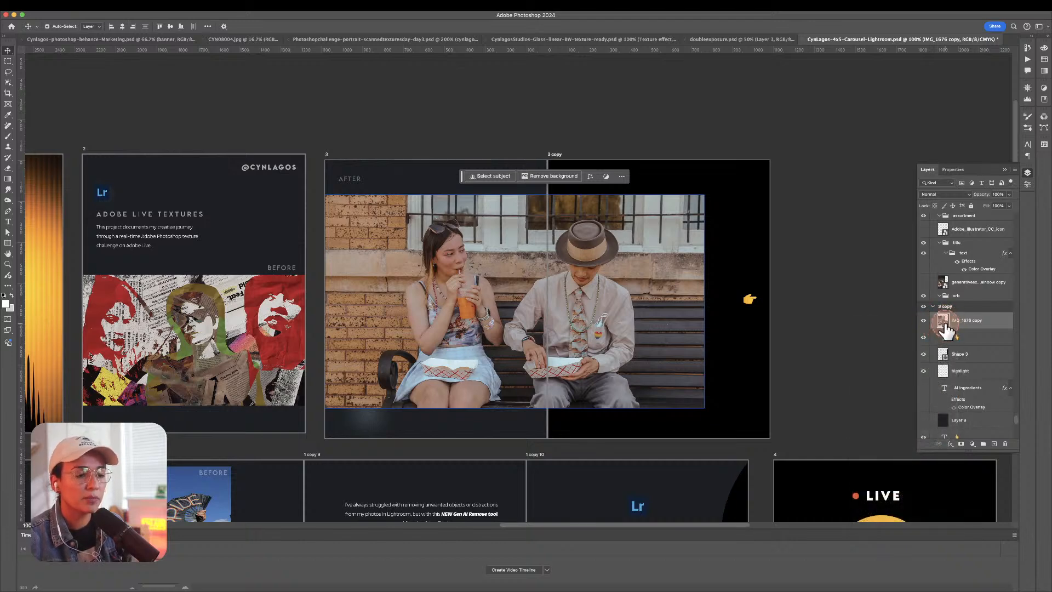
Place the cynlagos-Photoshoptextures-image1 collage over the photo inside the IMG_1676 copy smart object, save it, and return to the carousel document.
{"action": "double_click", "coordinate": [944, 327]}
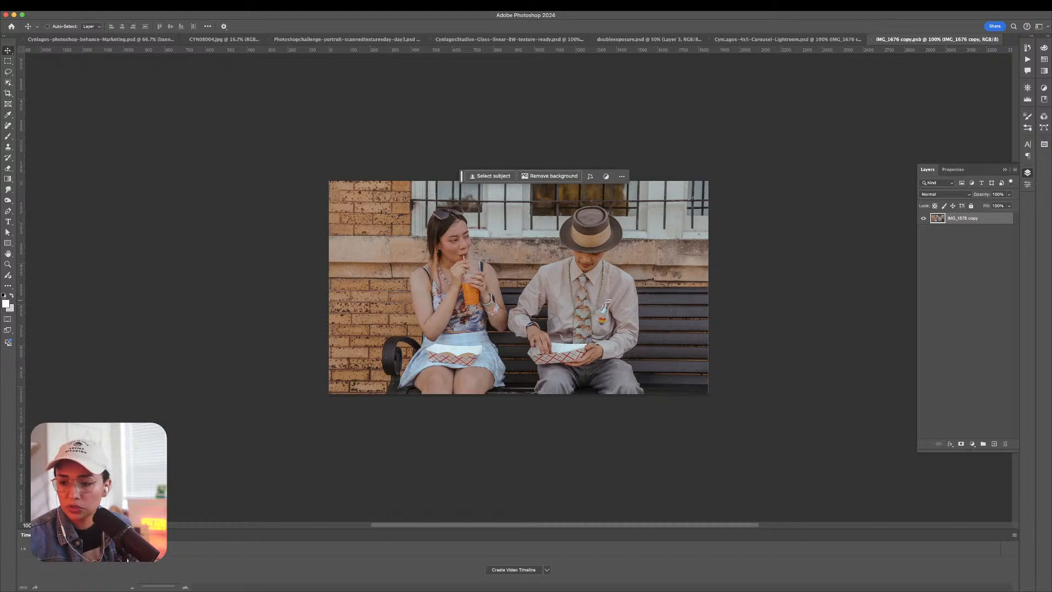
{"action": "key", "text": "super+Tab"}
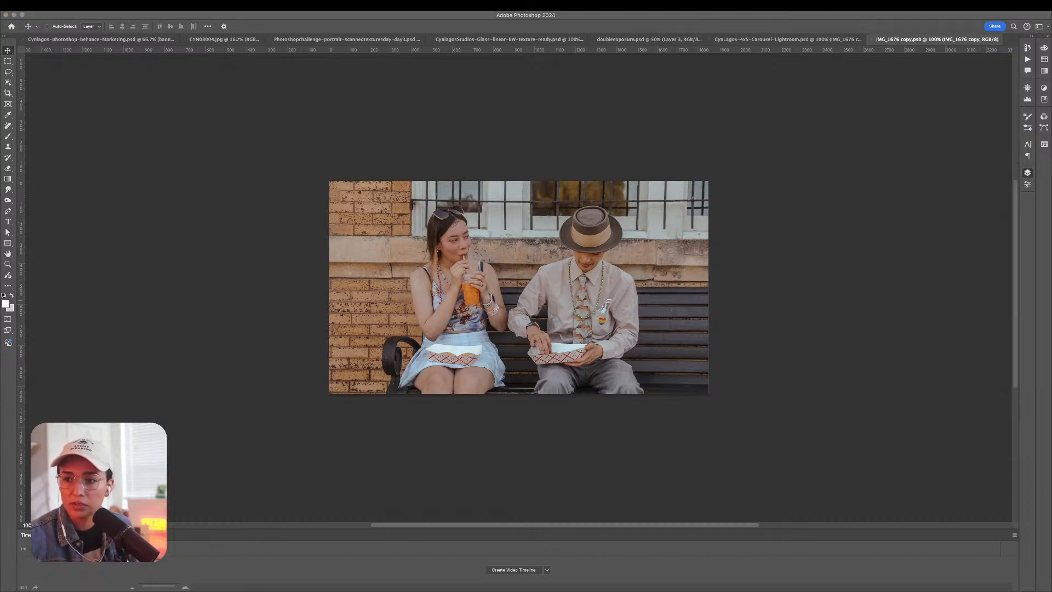
{"action": "left_click_drag", "start_coordinate": [412, 232], "coordinate": [416, 236]}
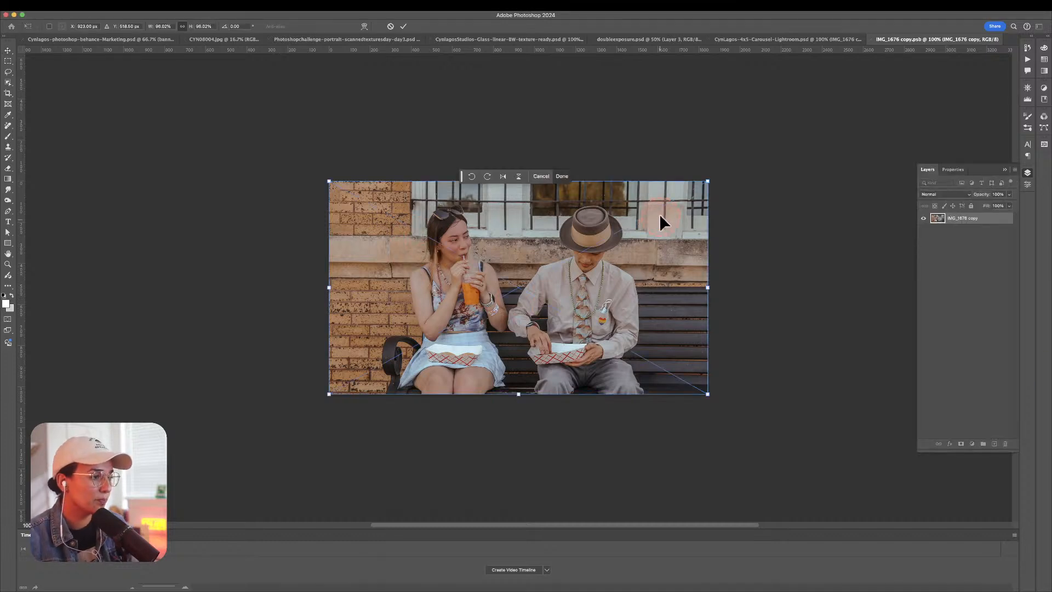
{"action": "key", "text": "Return"}
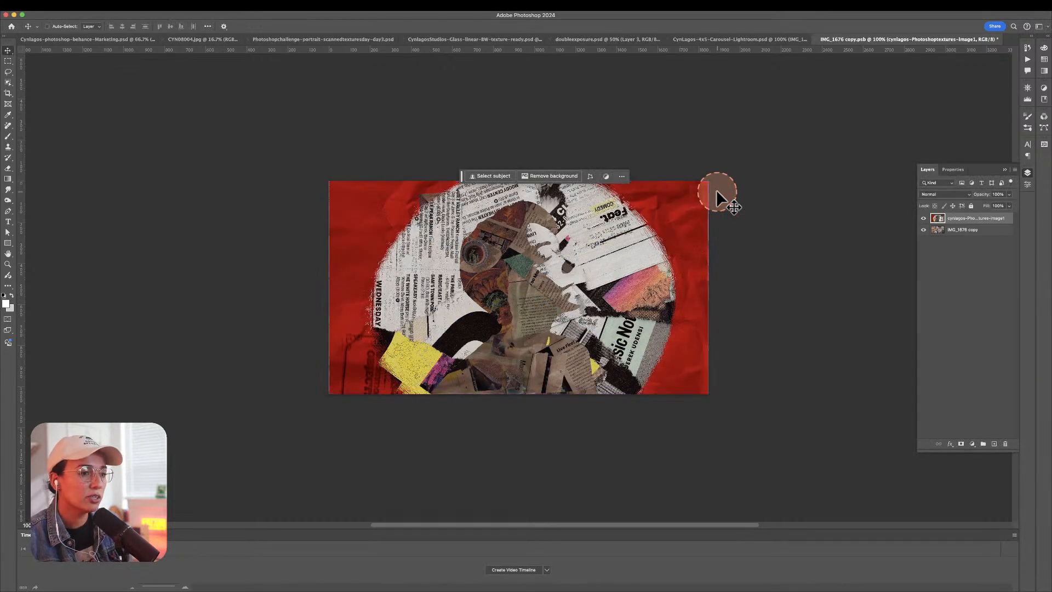
{"action": "left_click", "coordinate": [708, 41]}
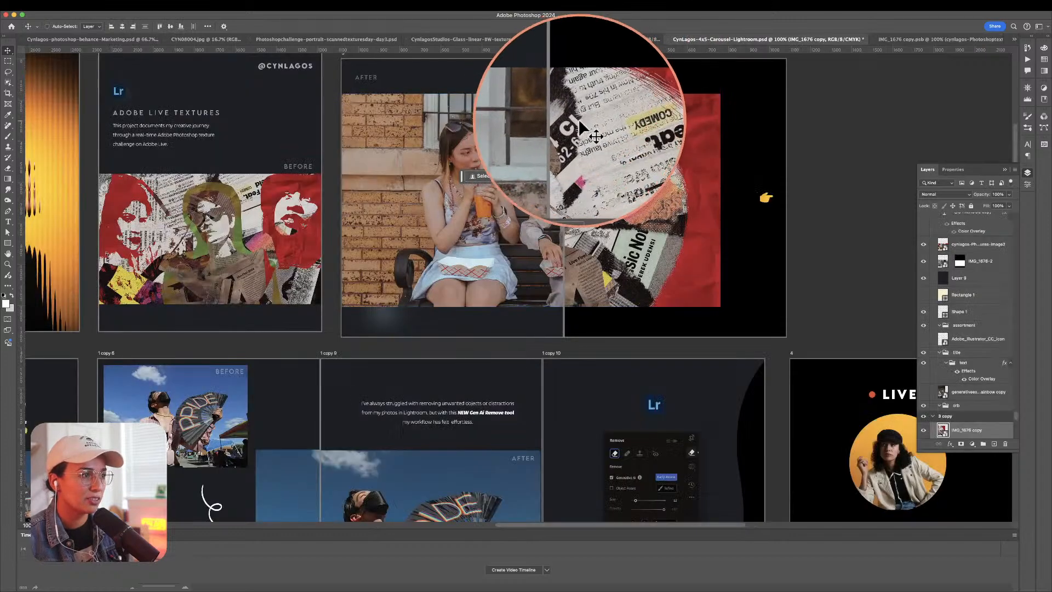
Rasterize the IMG_1676 photo layer on artboard 3 and convert it into its own smart object.
{"action": "left_click", "coordinate": [525, 117]}
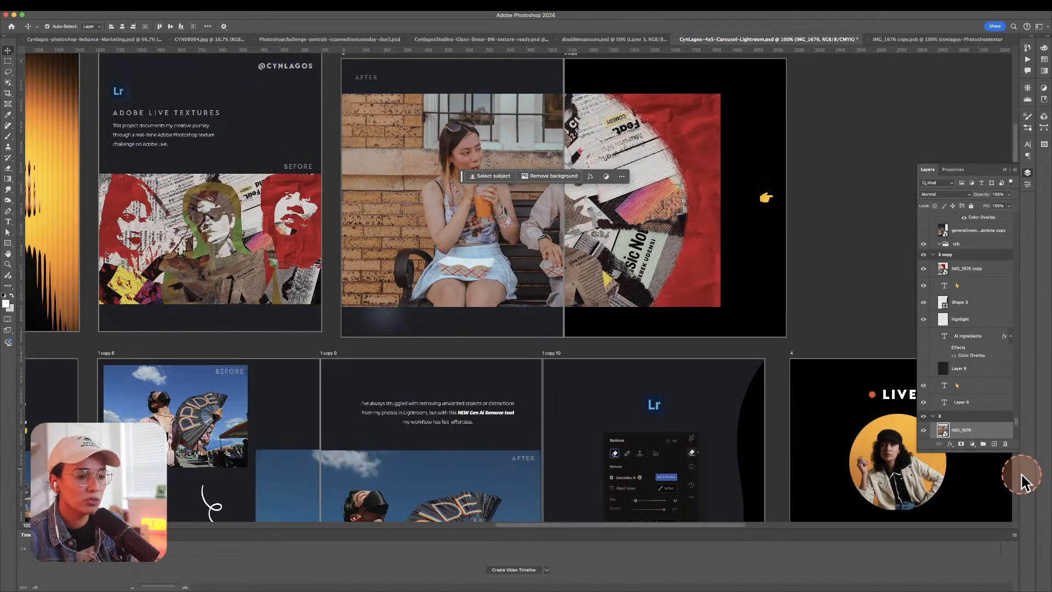
{"action": "right_click", "coordinate": [976, 429]}
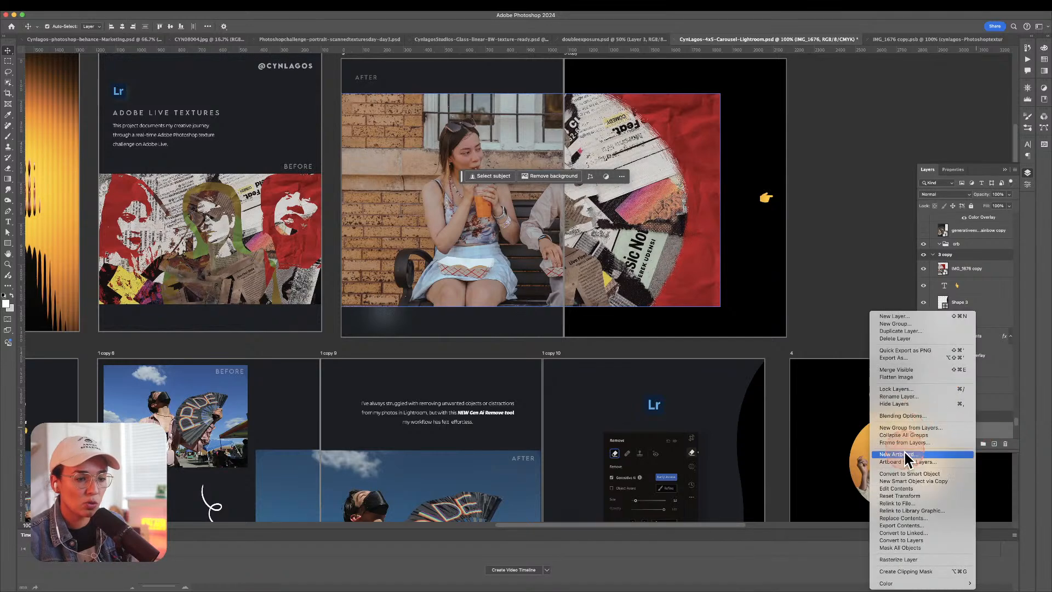
{"action": "left_click", "coordinate": [916, 559]}
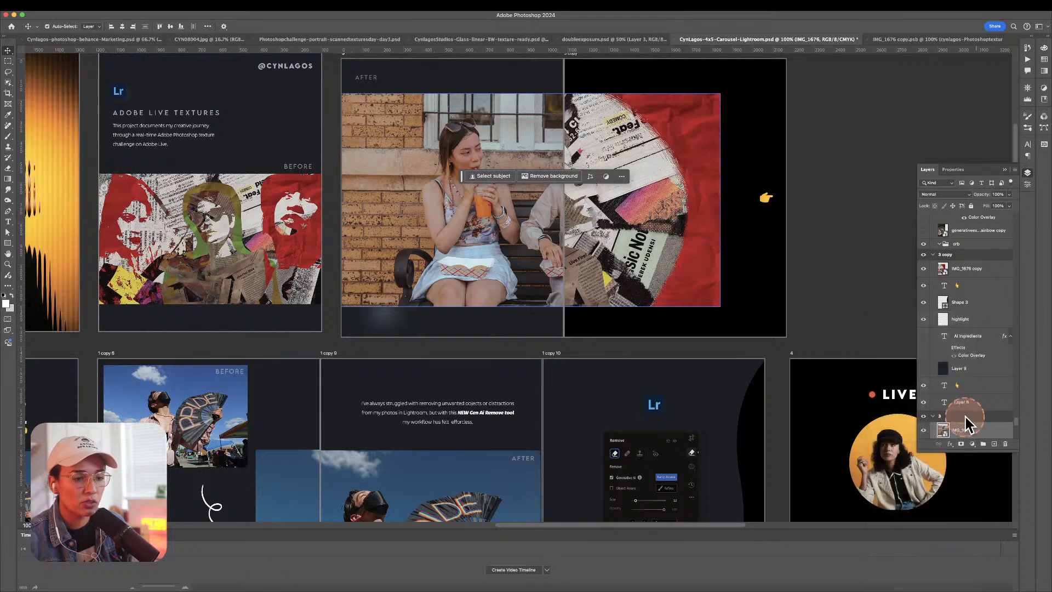
{"action": "right_click", "coordinate": [967, 435]}
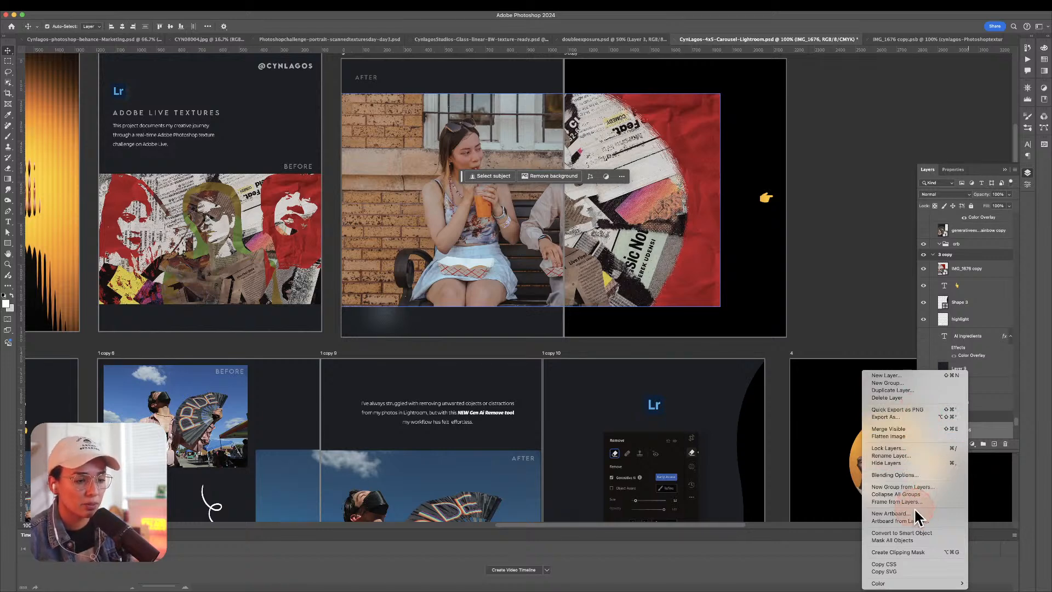
{"action": "left_click", "coordinate": [919, 534]}
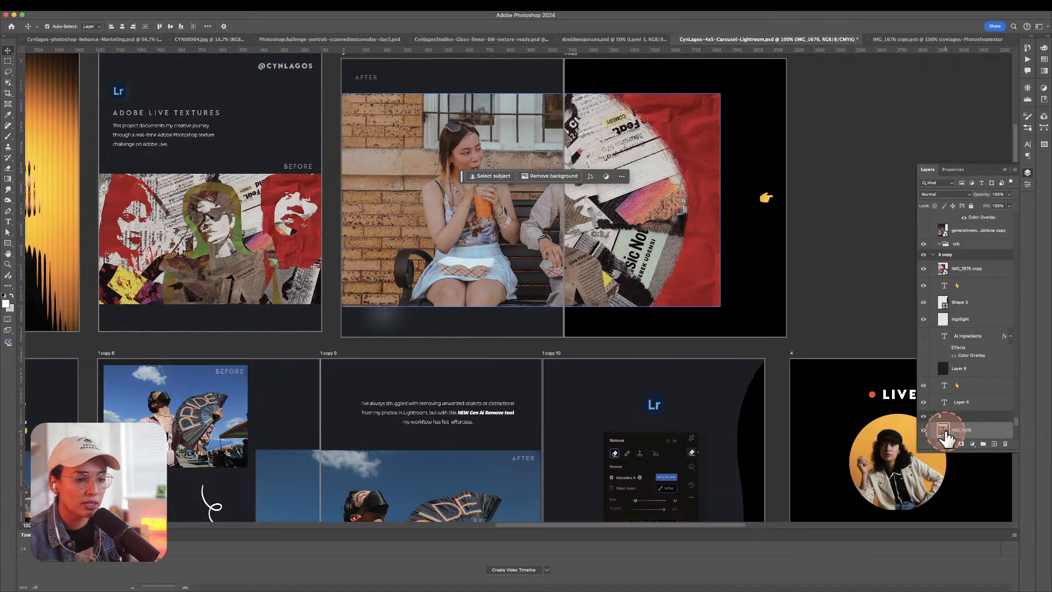
Place the same red collage over the photo inside the IMG_1676 smart object, save it, and return to the carousel document.
{"action": "double_click", "coordinate": [944, 433]}
{"action": "left_click_drag", "start_coordinate": [1051, 304], "coordinate": [603, 310]}
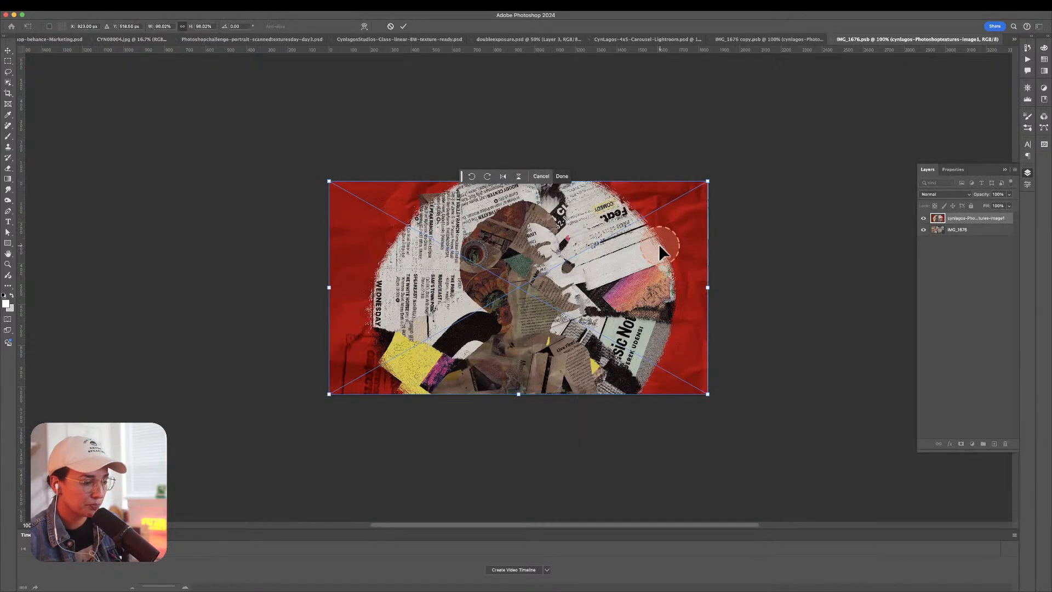
{"action": "key", "text": "Return"}
{"action": "key", "text": "super+s"}
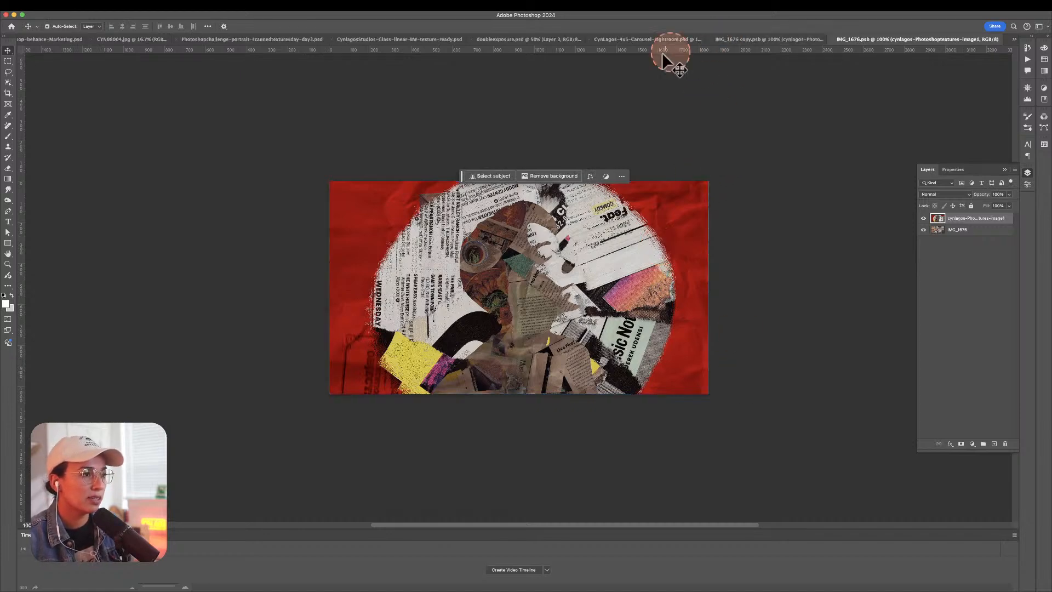
{"action": "left_click", "coordinate": [630, 39]}
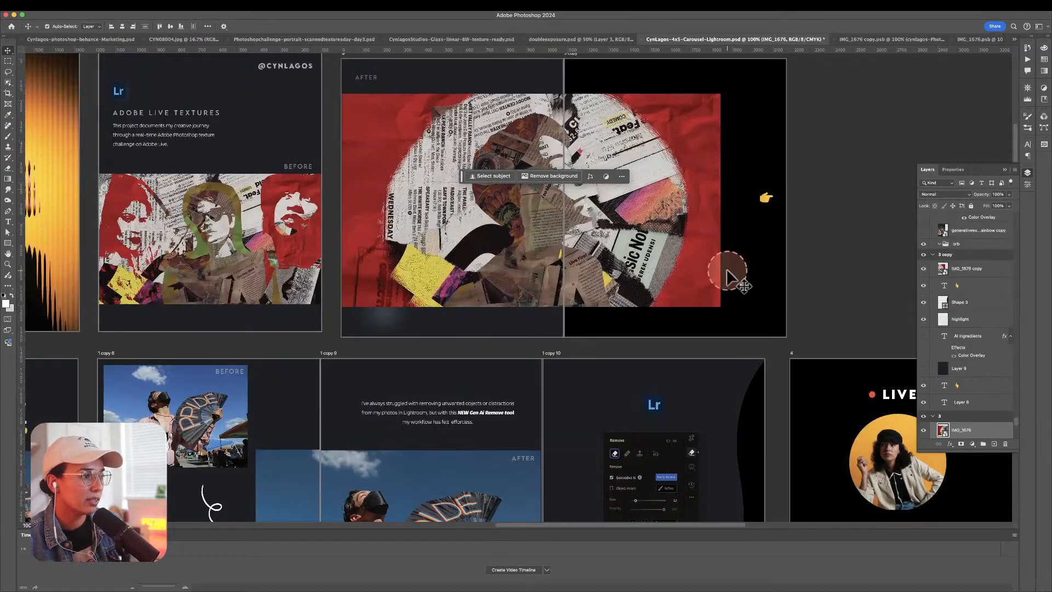
Inspect how the collage lines up across artboards 3 and 3 copy and view them alongside the first two artboards.
{"action": "scroll", "coordinate": [704, 299], "scroll_direction": "up", "scroll_amount": 3}
{"action": "key", "text": "z"}
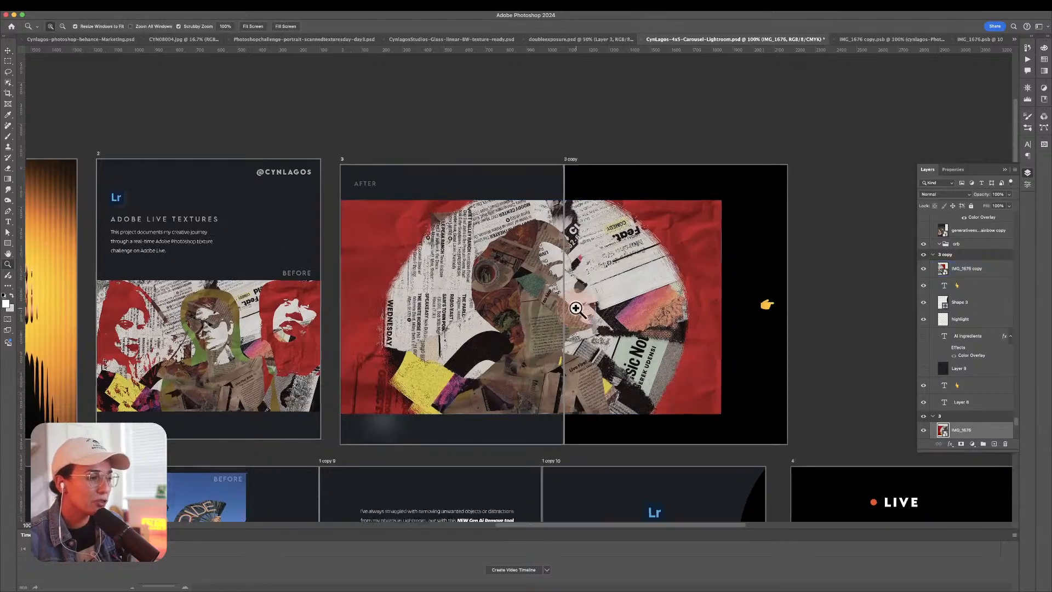
{"action": "left_click", "coordinate": [572, 303]}
{"action": "left_click", "coordinate": [571, 300]}
{"action": "left_click", "coordinate": [530, 300], "text": "alt"}
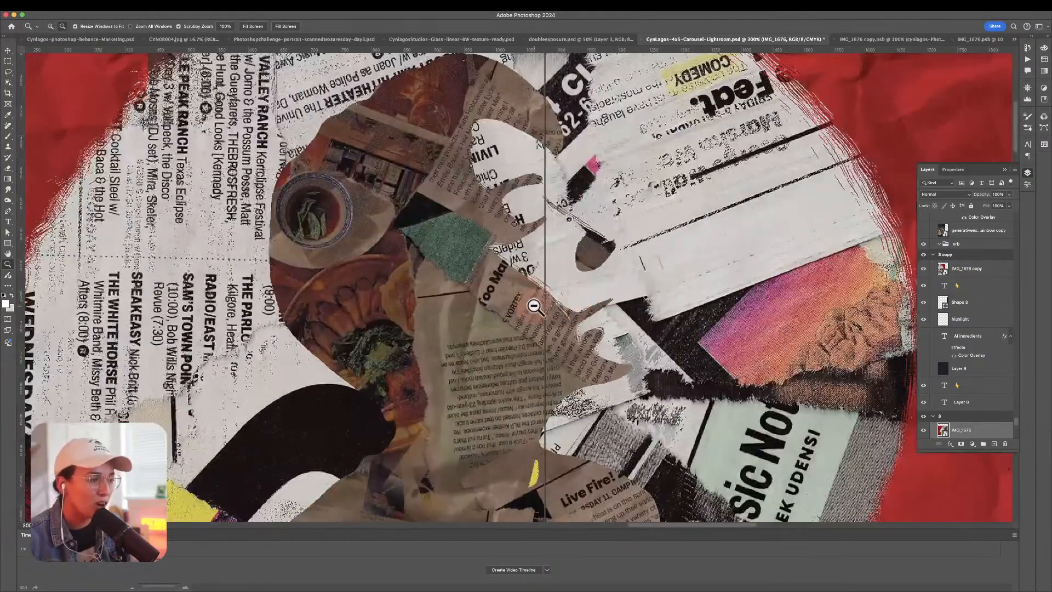
{"action": "left_click", "coordinate": [531, 301], "text": "alt"}
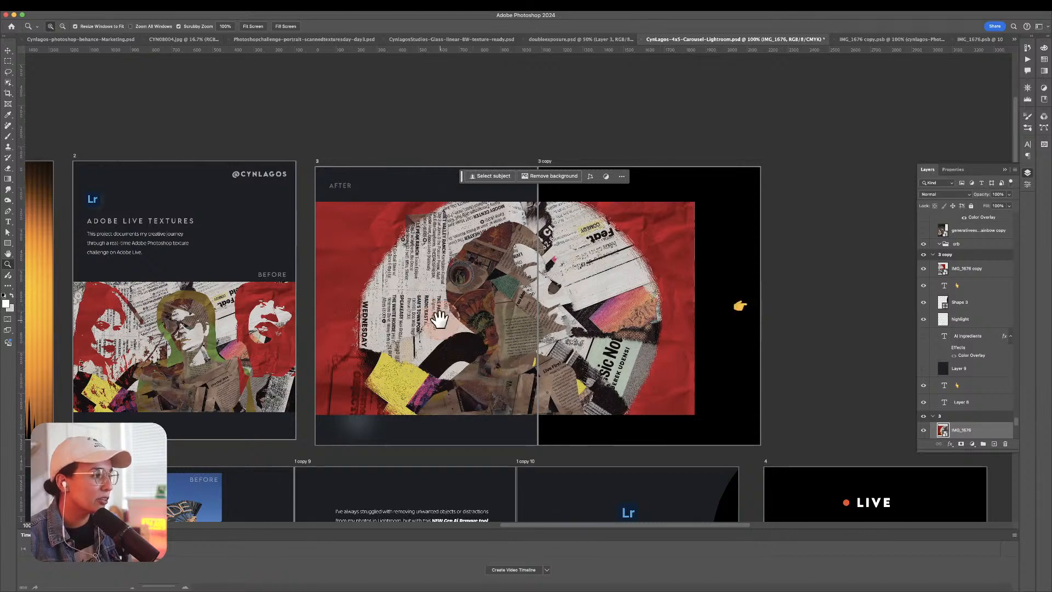
{"action": "left_click_drag", "start_coordinate": [439, 319], "coordinate": [647, 385]}
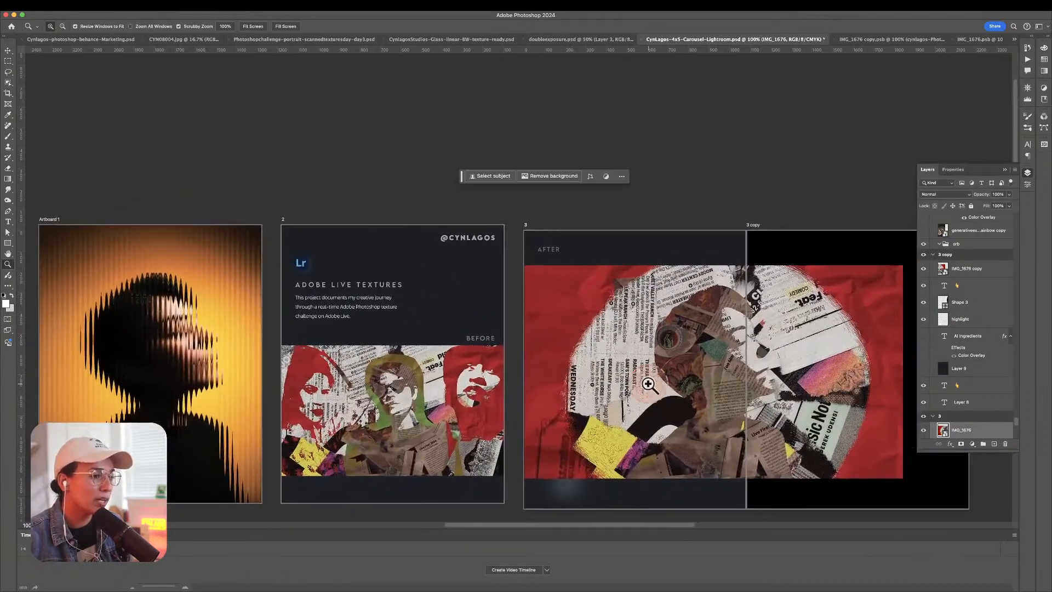
{"action": "left_click", "coordinate": [1003, 170]}
{"action": "key", "text": "ctrl+super"}
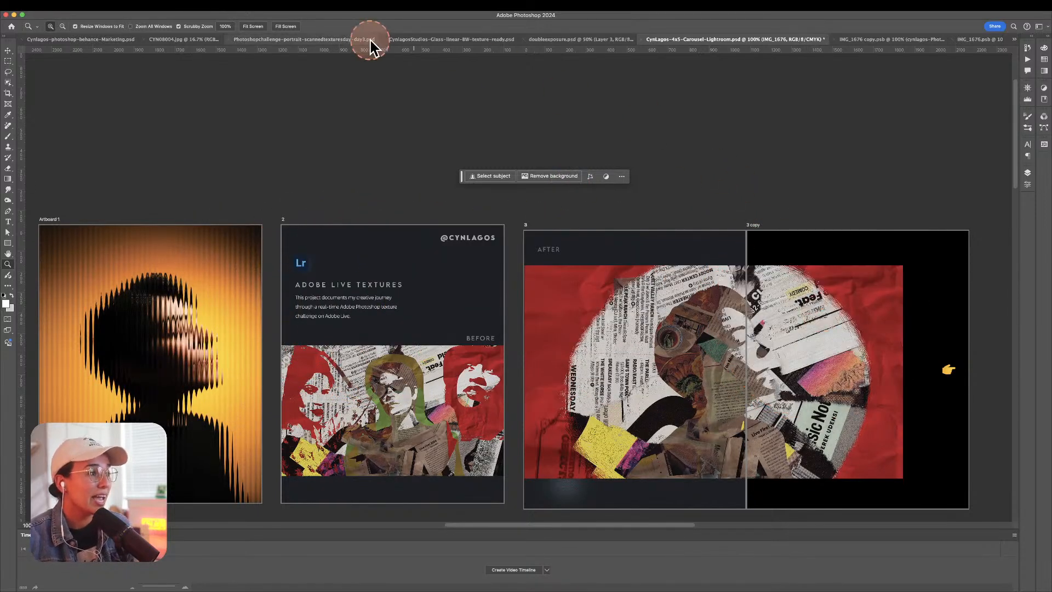
Switch to the Cynlagos-photoshop-behance-Marketing document and review its Textures artboards in full-screen mode.
{"action": "left_click", "coordinate": [103, 40]}
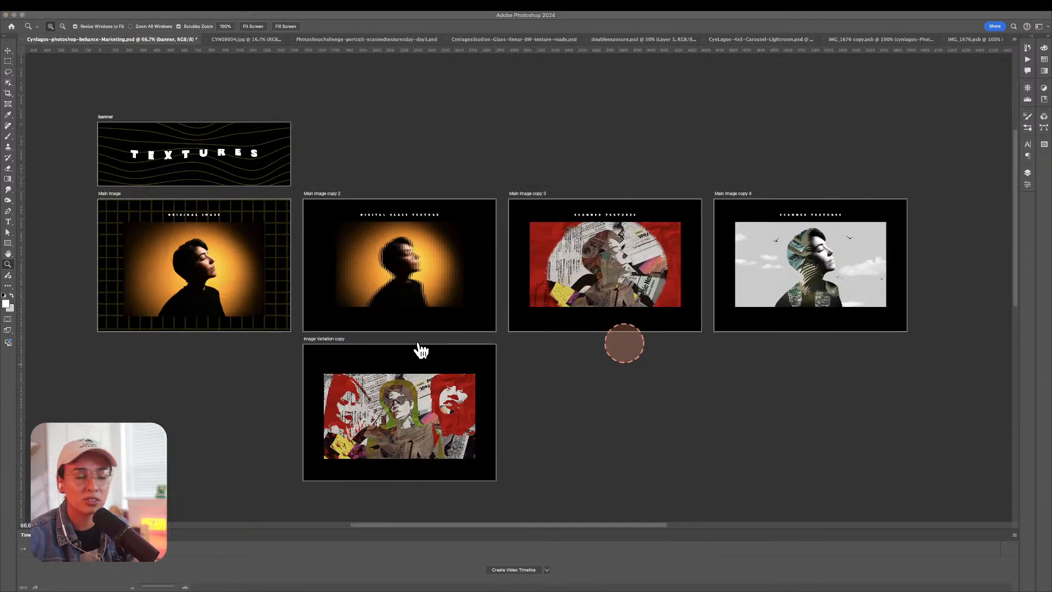
{"action": "left_click", "coordinate": [404, 244]}
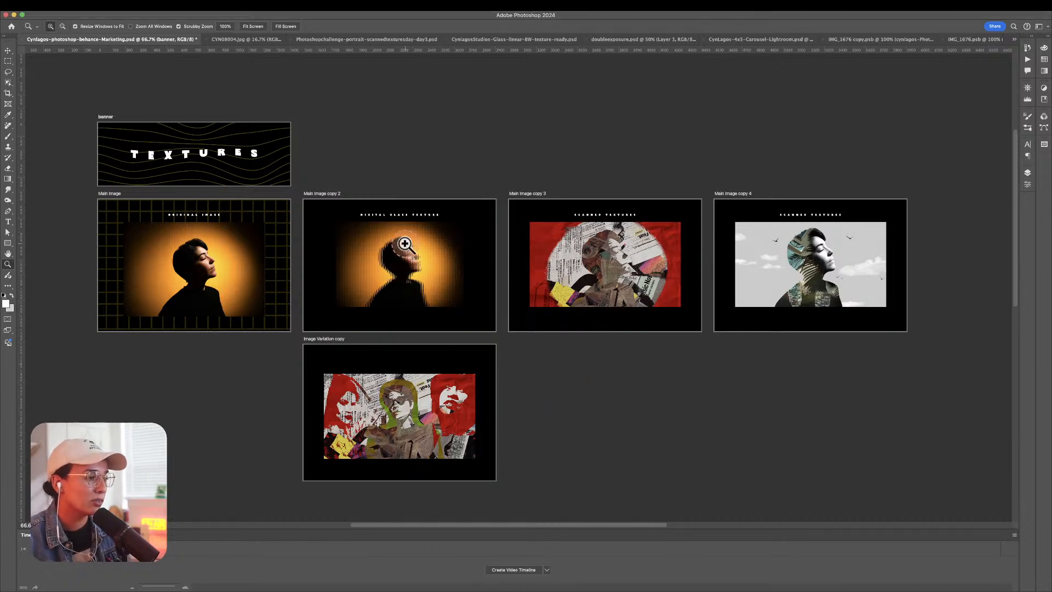
{"action": "key", "text": "f"}
{"action": "key", "text": "f"}
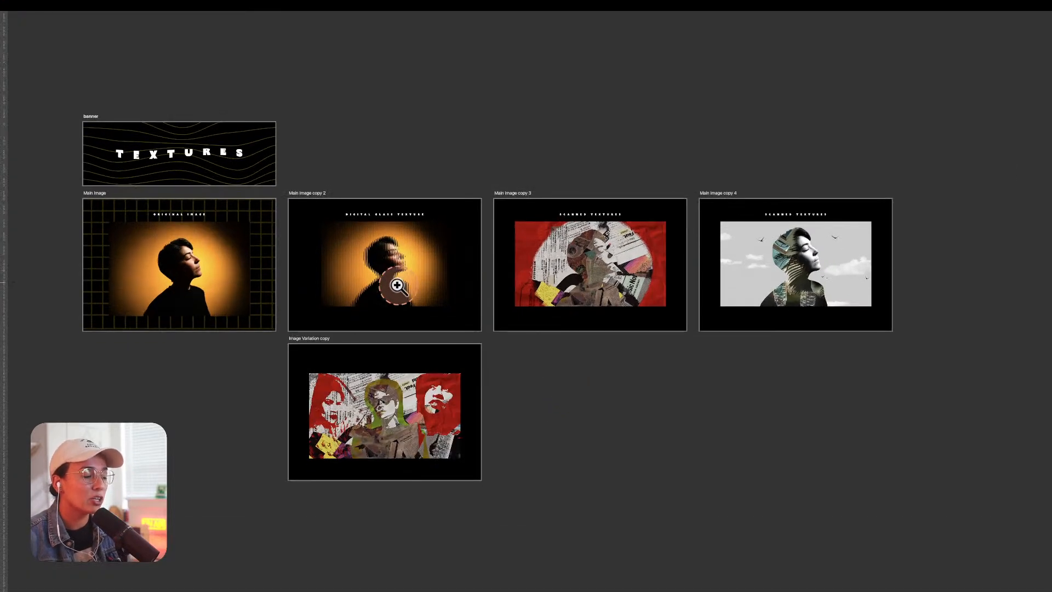
{"action": "left_click", "coordinate": [217, 202]}
{"action": "scroll", "coordinate": [565, 233], "scroll_direction": "down", "scroll_amount": 3}
{"action": "scroll", "coordinate": [564, 232], "scroll_direction": "left", "scroll_amount": 3}
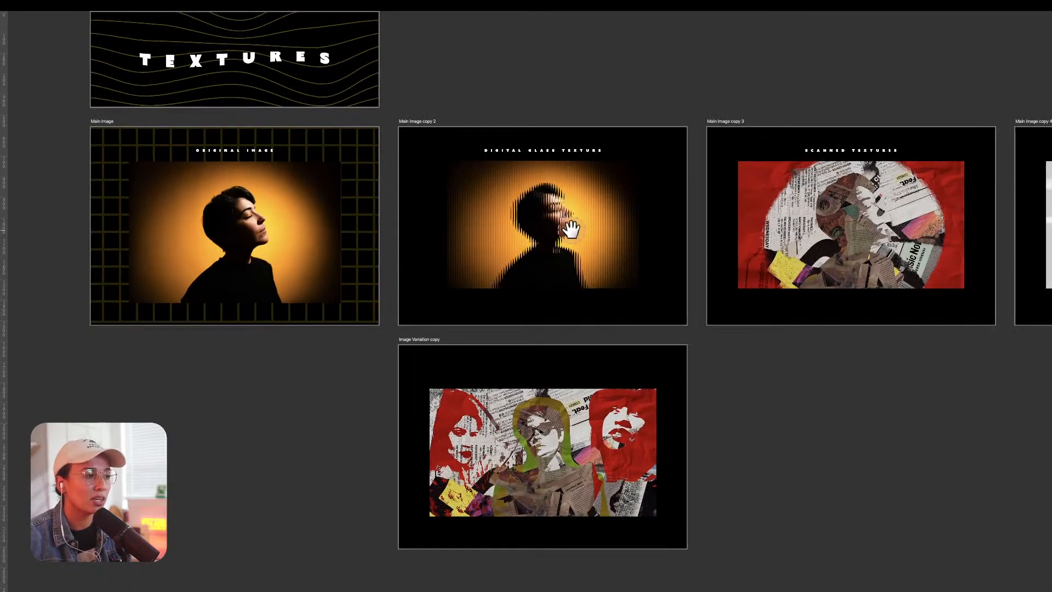
{"action": "left_click", "coordinate": [571, 137]}
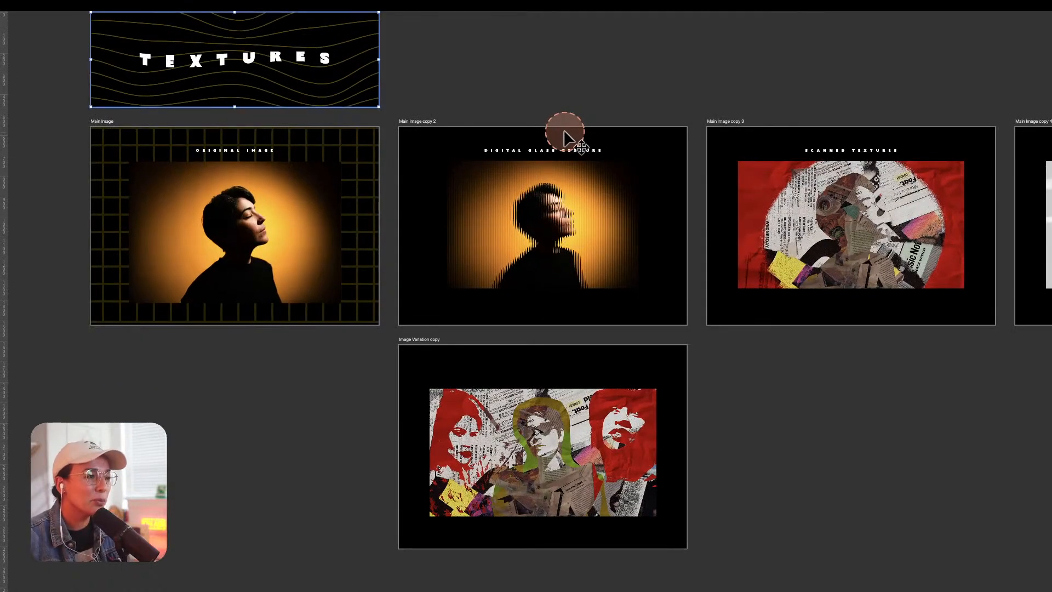
Leave the Textures artboards and switch to Google Chrome, bringing up the cynlagos.com website.
{"action": "left_click", "coordinate": [563, 131]}
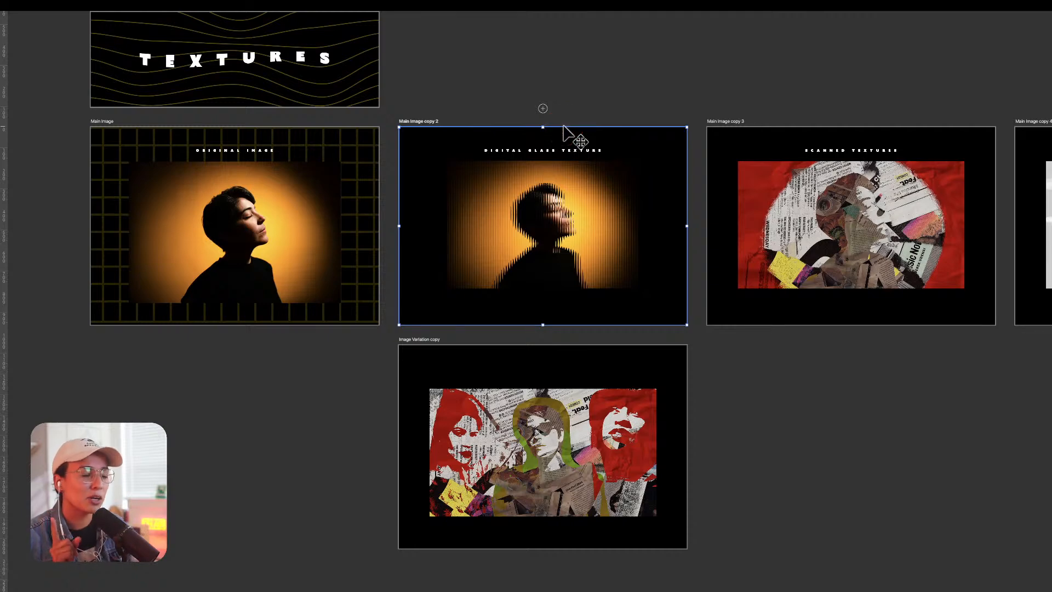
{"action": "left_click", "coordinate": [564, 129]}
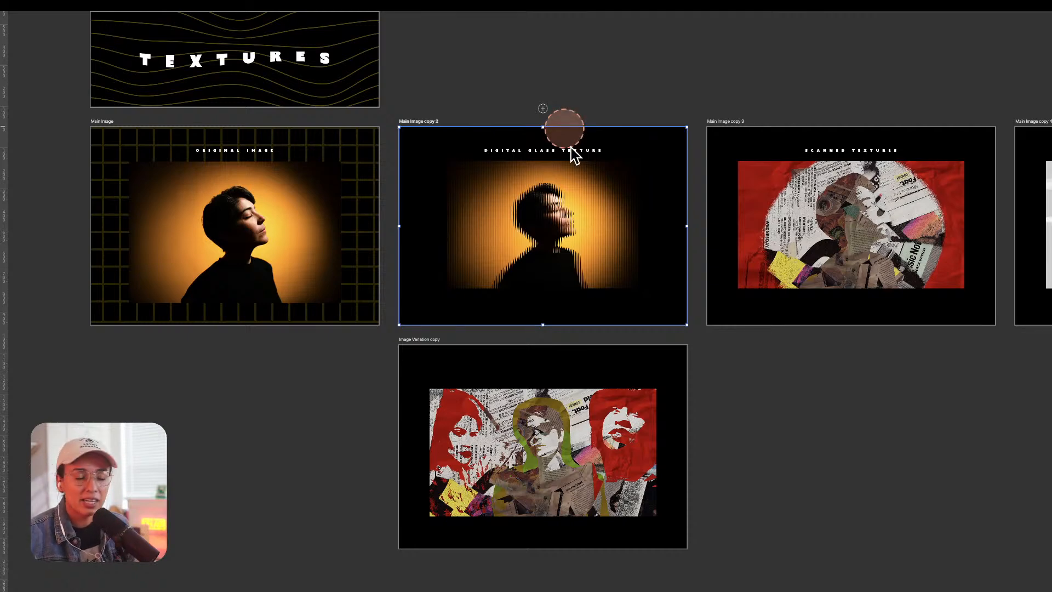
{"action": "left_click", "coordinate": [606, 280]}
{"action": "key", "text": "ctrl+Up"}
{"action": "mouse_move", "coordinate": [504, 12]}
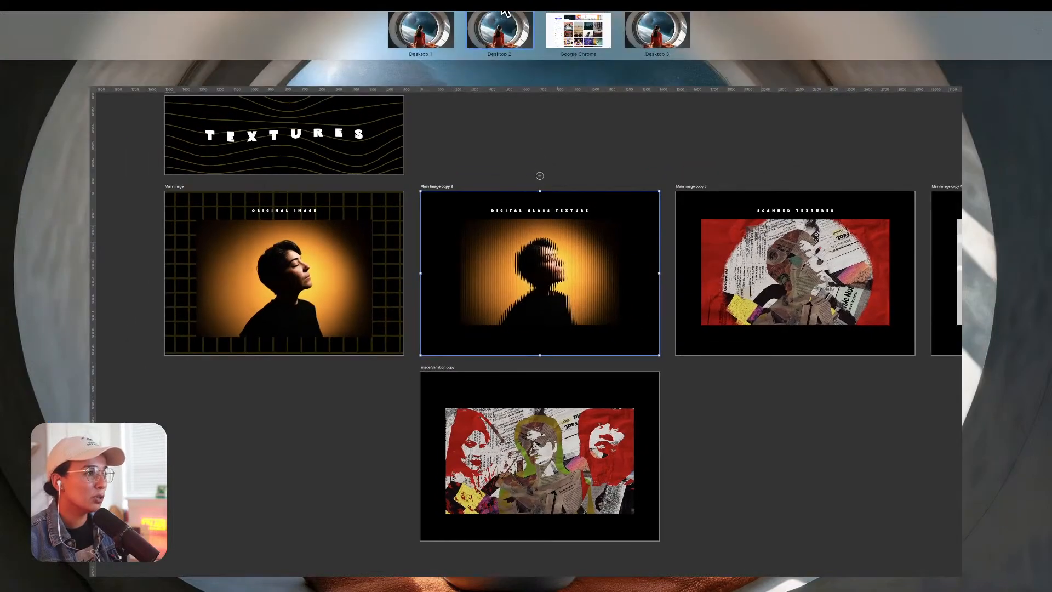
{"action": "left_click", "coordinate": [590, 33]}
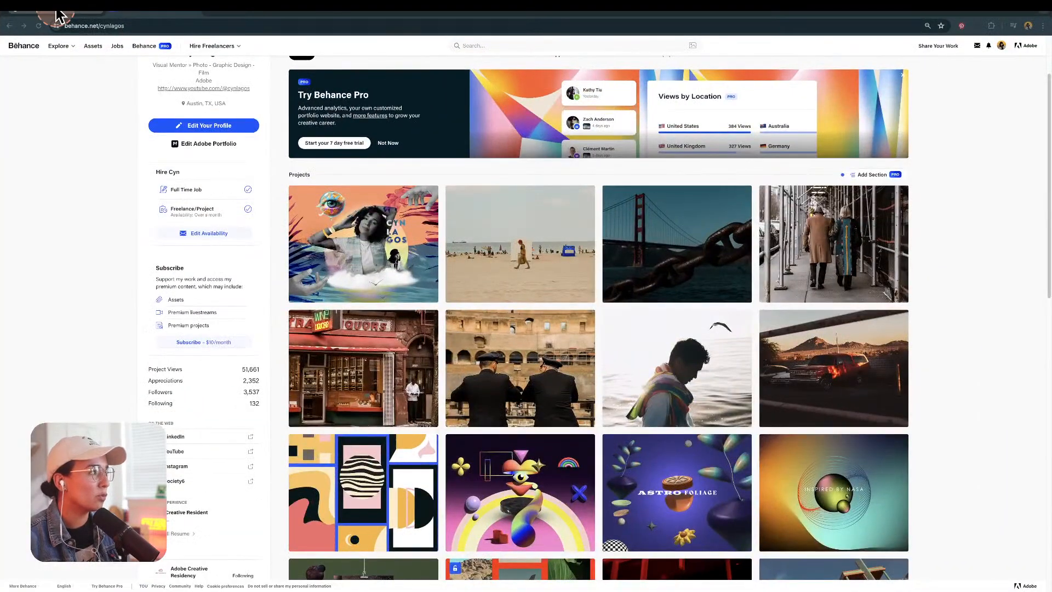
{"action": "left_click", "coordinate": [57, 13]}
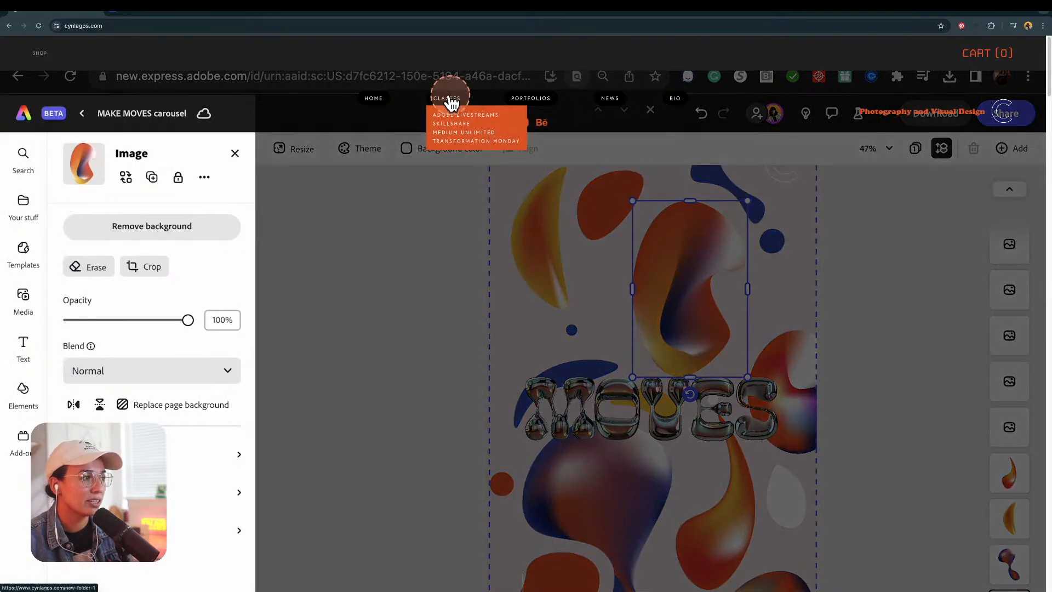
Open the website's Classes page and look through its class videos down to the Re-Stream section.
{"action": "mouse_move", "coordinate": [437, 96]}
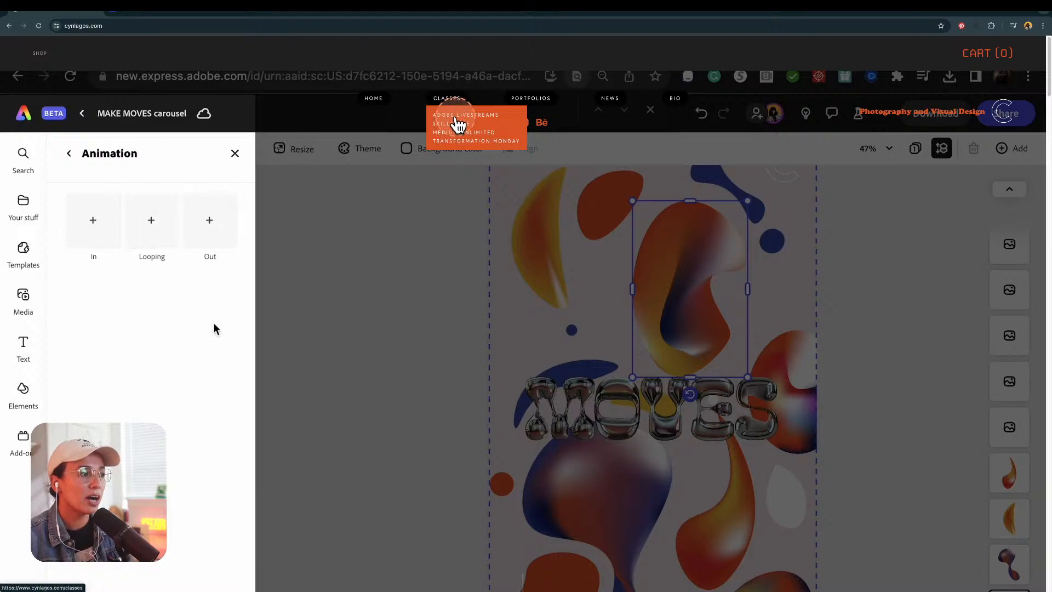
{"action": "left_click", "coordinate": [458, 121]}
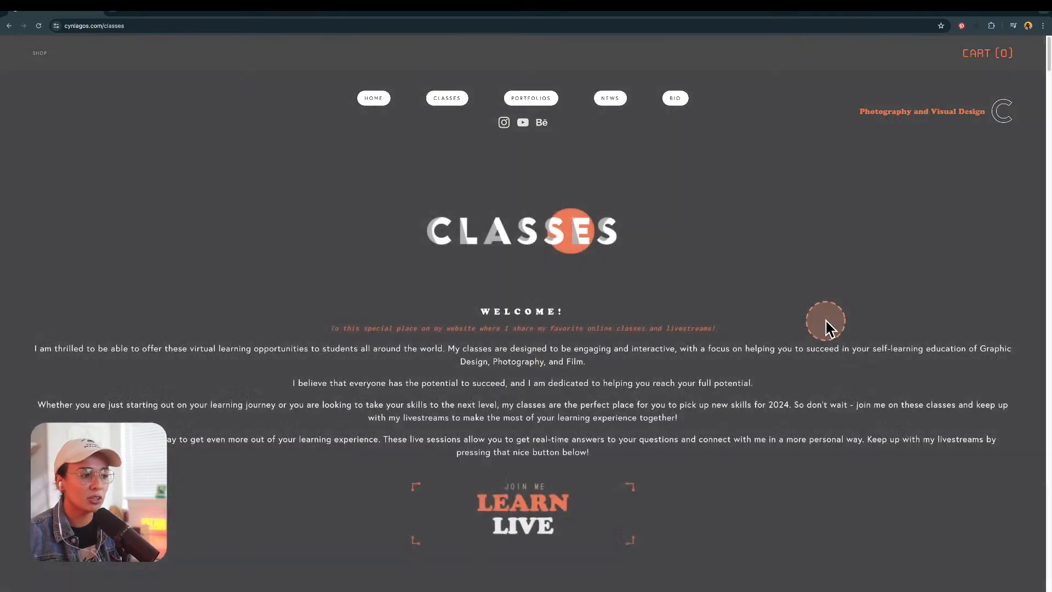
{"action": "scroll", "coordinate": [821, 318], "scroll_direction": "down", "scroll_amount": 10}
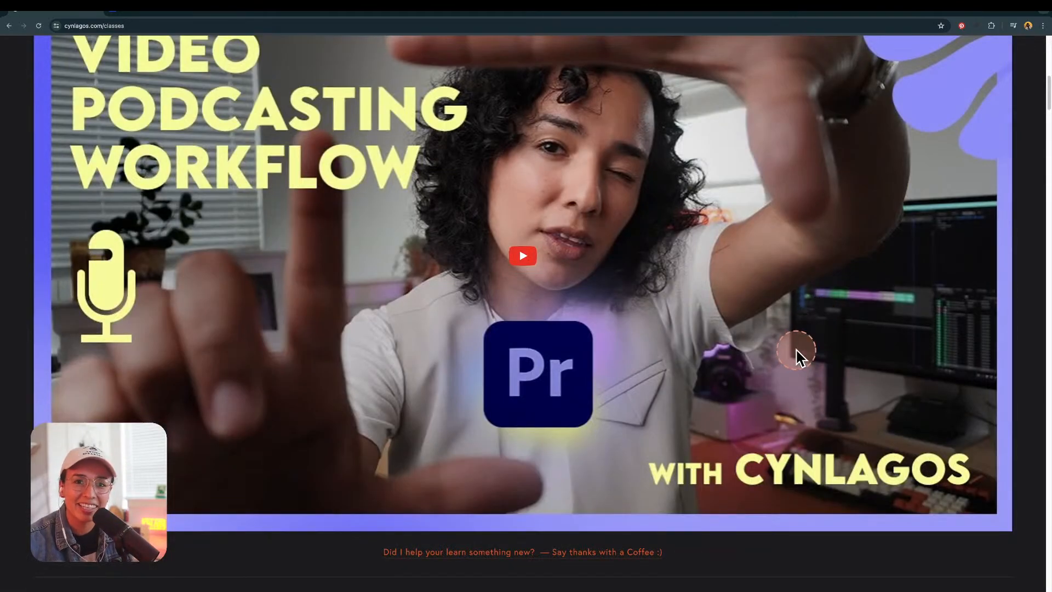
{"action": "scroll", "coordinate": [800, 352], "scroll_direction": "down", "scroll_amount": 7}
{"action": "scroll", "coordinate": [800, 329], "scroll_direction": "down", "scroll_amount": 3}
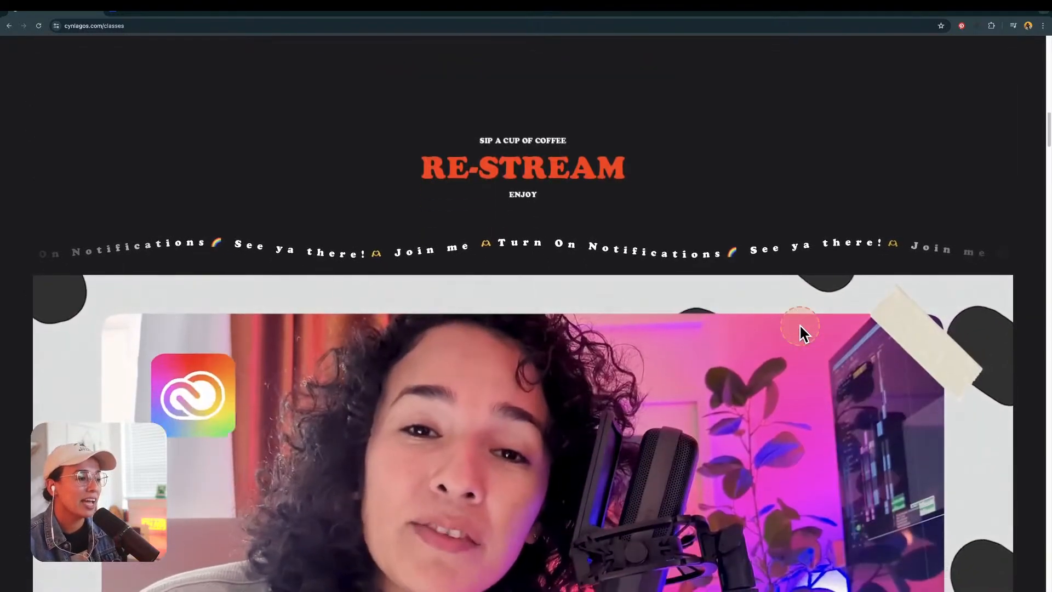
Return to the website's home page, find its Learn Live on YouTube section, and browse the linked YouTube channel's livestream playlists.
{"action": "left_click", "coordinate": [9, 25]}
{"action": "scroll", "coordinate": [634, 230], "scroll_direction": "down", "scroll_amount": 5}
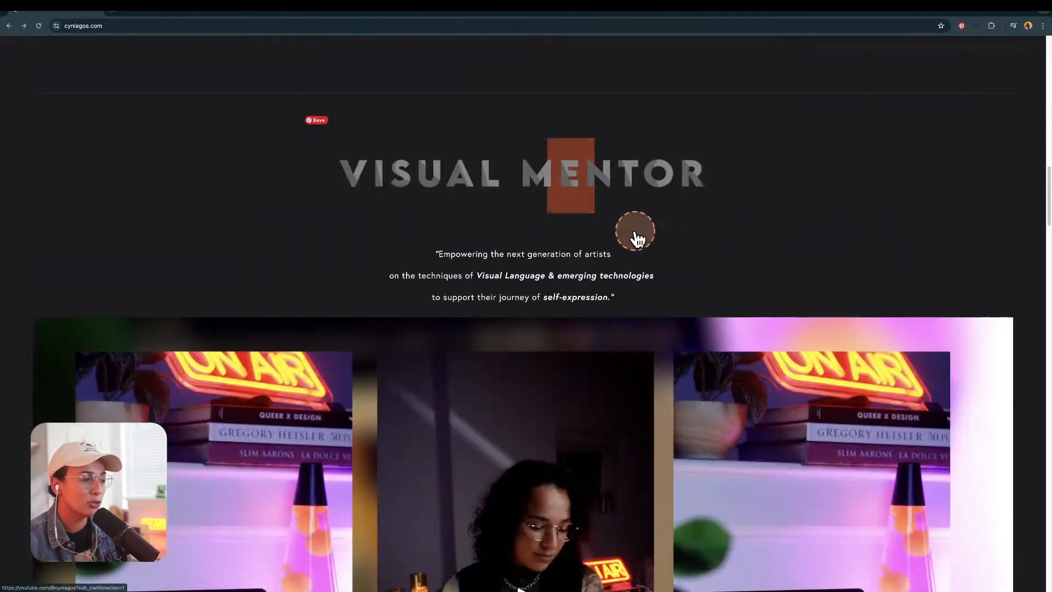
{"action": "scroll", "coordinate": [635, 230], "scroll_direction": "down", "scroll_amount": 3}
{"action": "scroll", "coordinate": [635, 230], "scroll_direction": "down", "scroll_amount": 8}
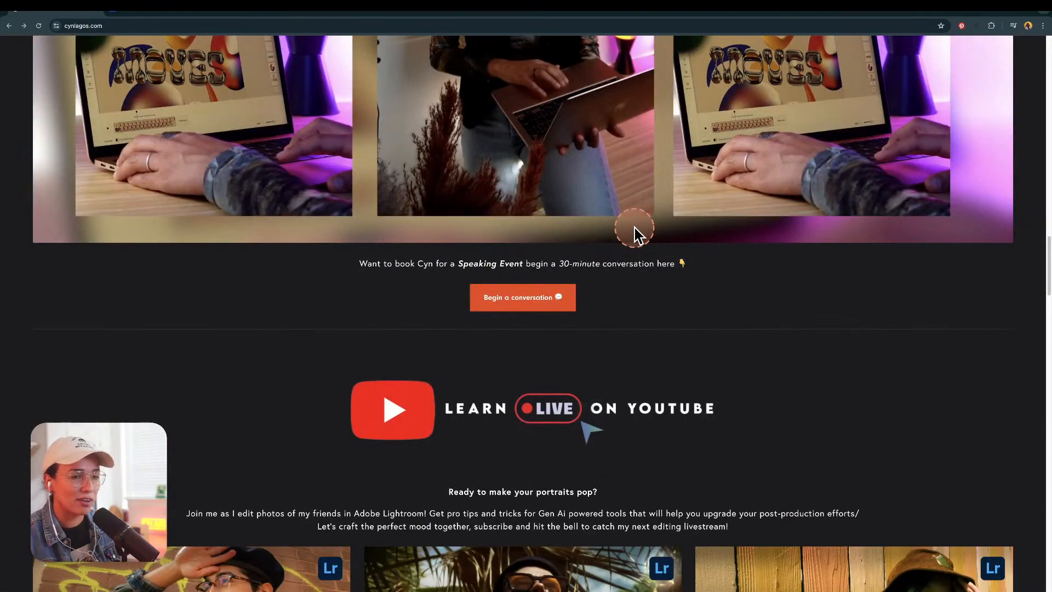
{"action": "scroll", "coordinate": [526, 340], "scroll_direction": "down", "scroll_amount": 3}
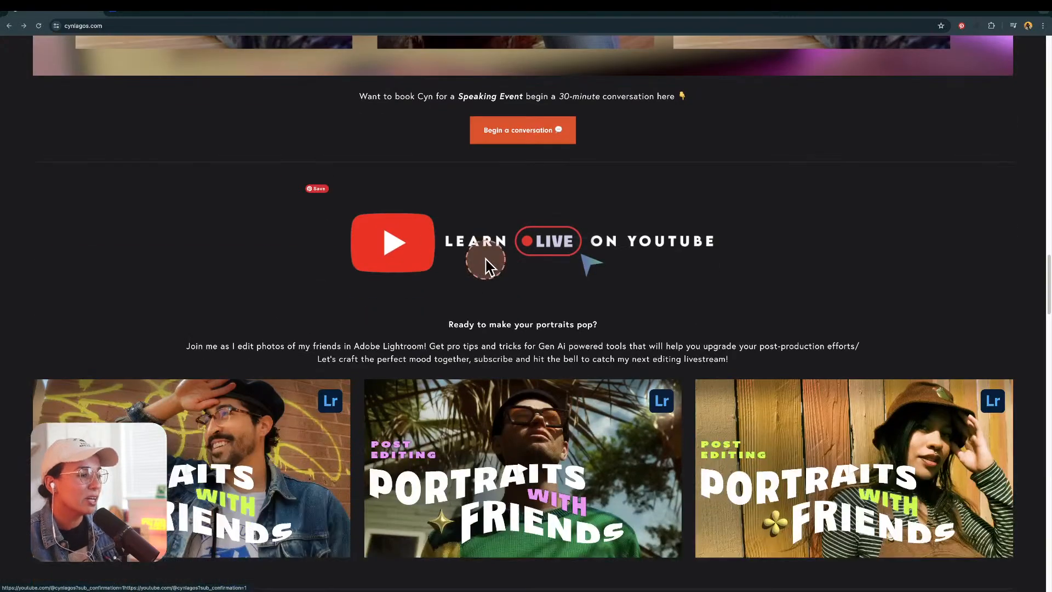
{"action": "left_click", "coordinate": [396, 246]}
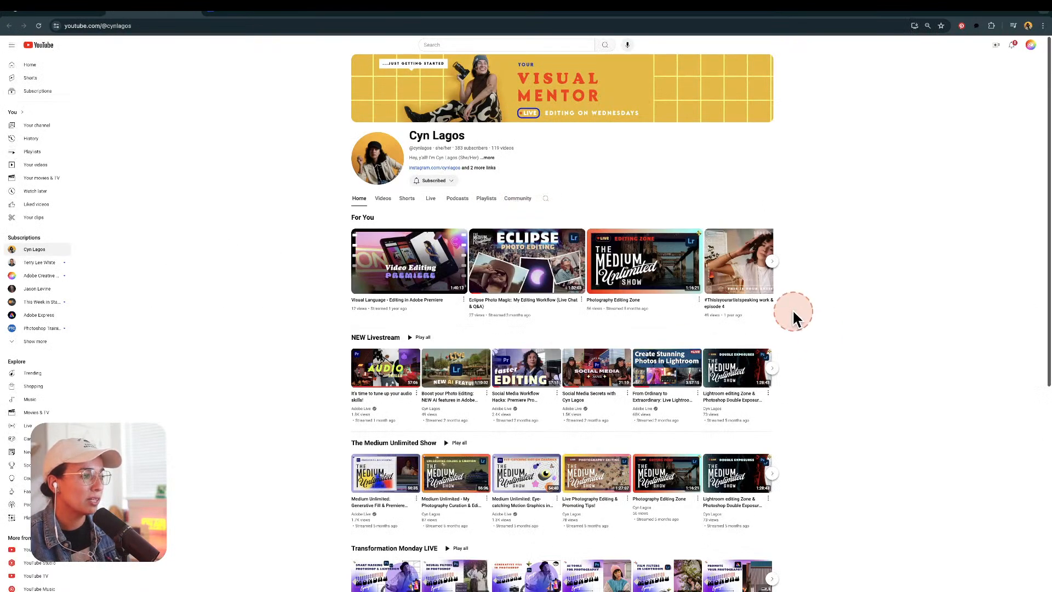
{"action": "scroll", "coordinate": [792, 309], "scroll_direction": "down", "scroll_amount": 3}
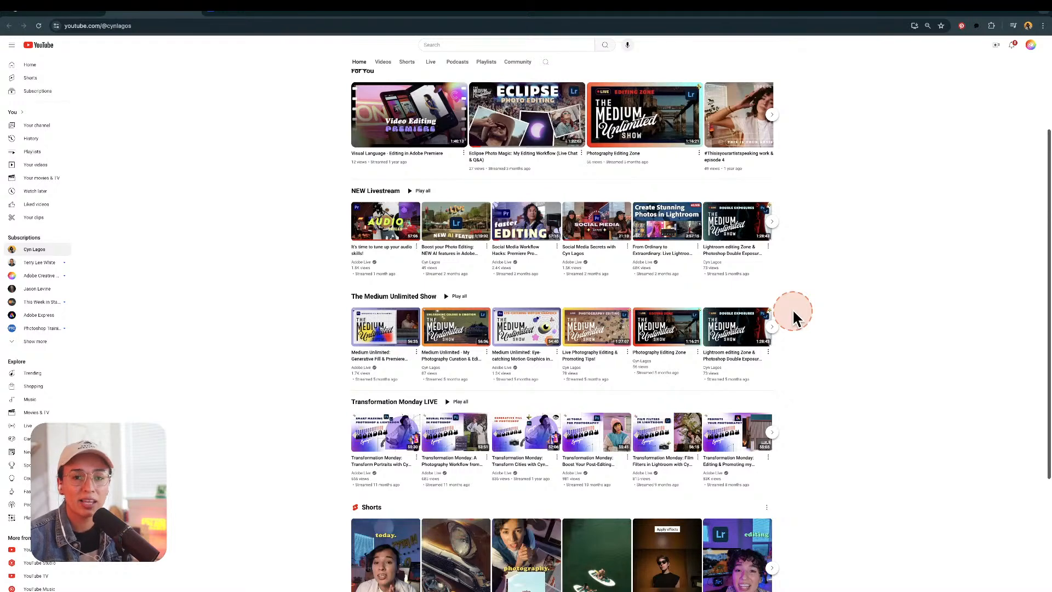